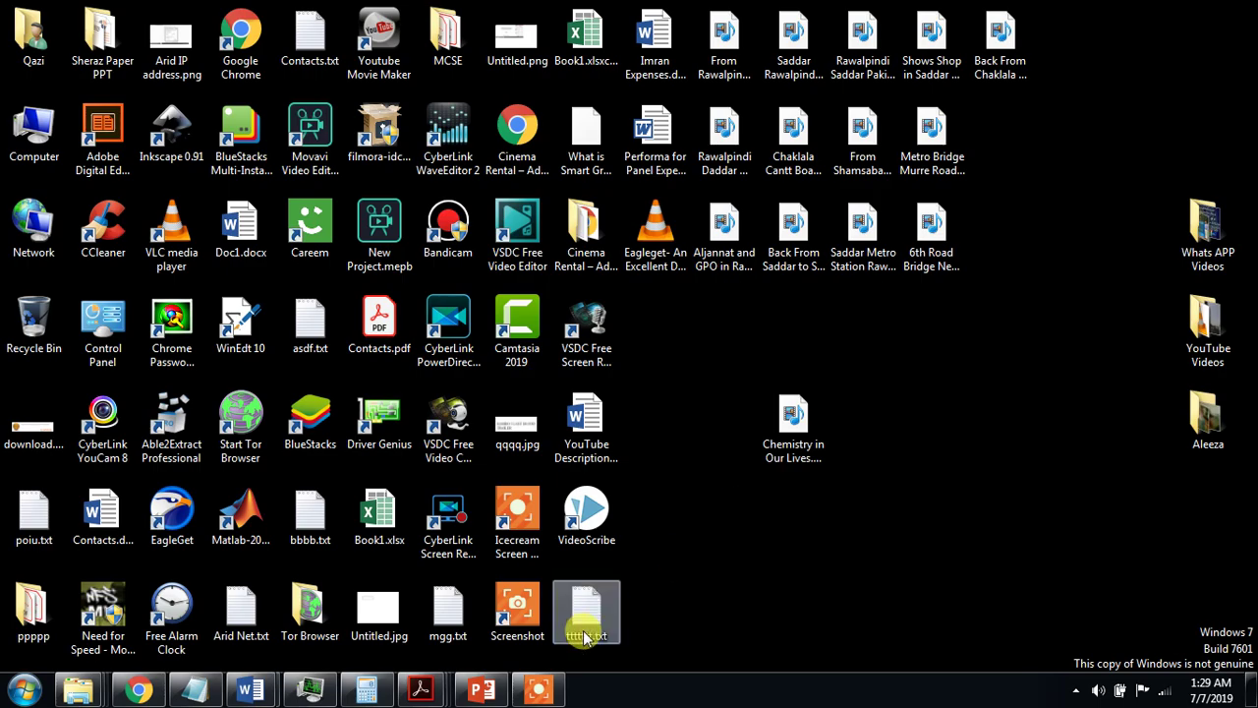
Bring the blank Presentation1 deck to the front in a maximized PowerPoint window.
click(489, 692)
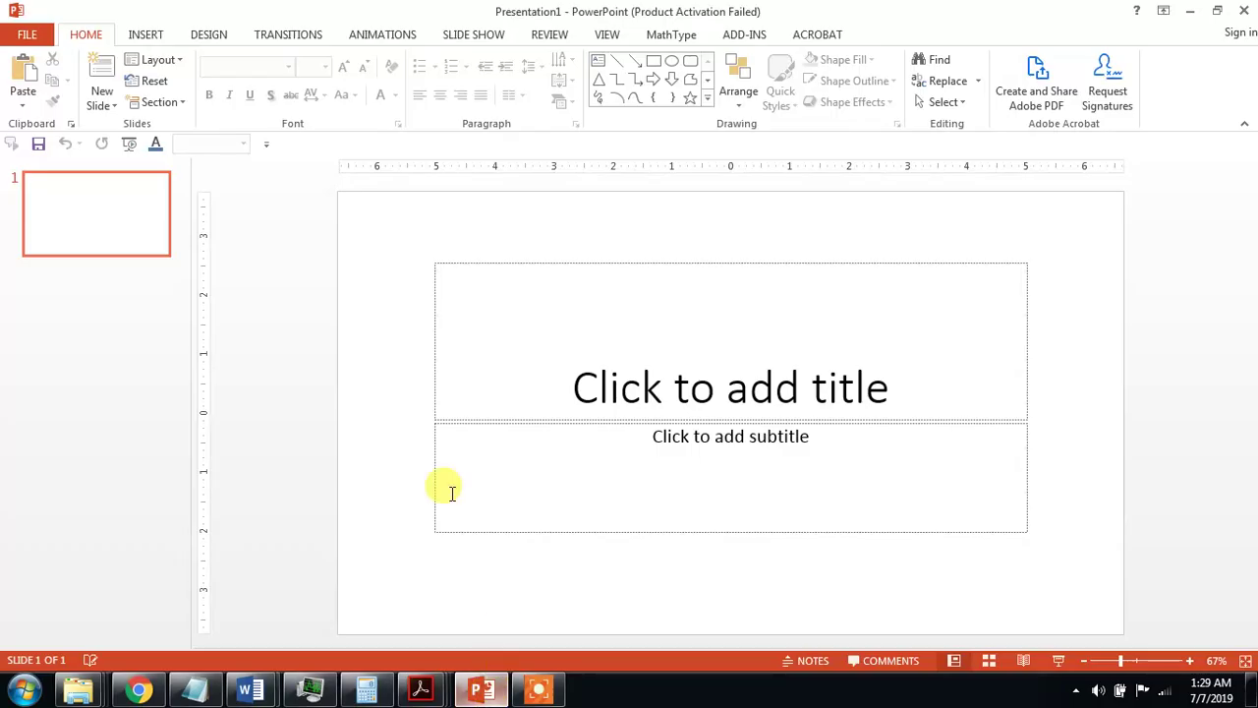
Add a new title-and-content slide after slide 1.
right_click(89, 222)
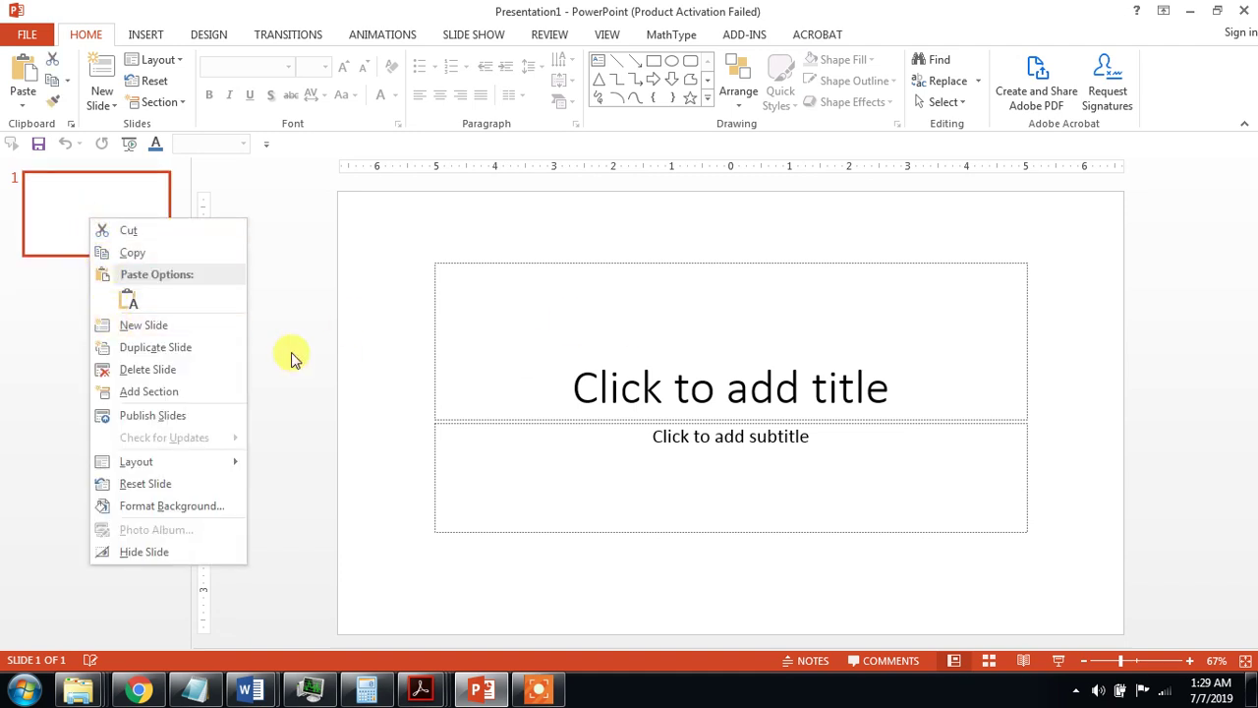
click(372, 342)
click(685, 336)
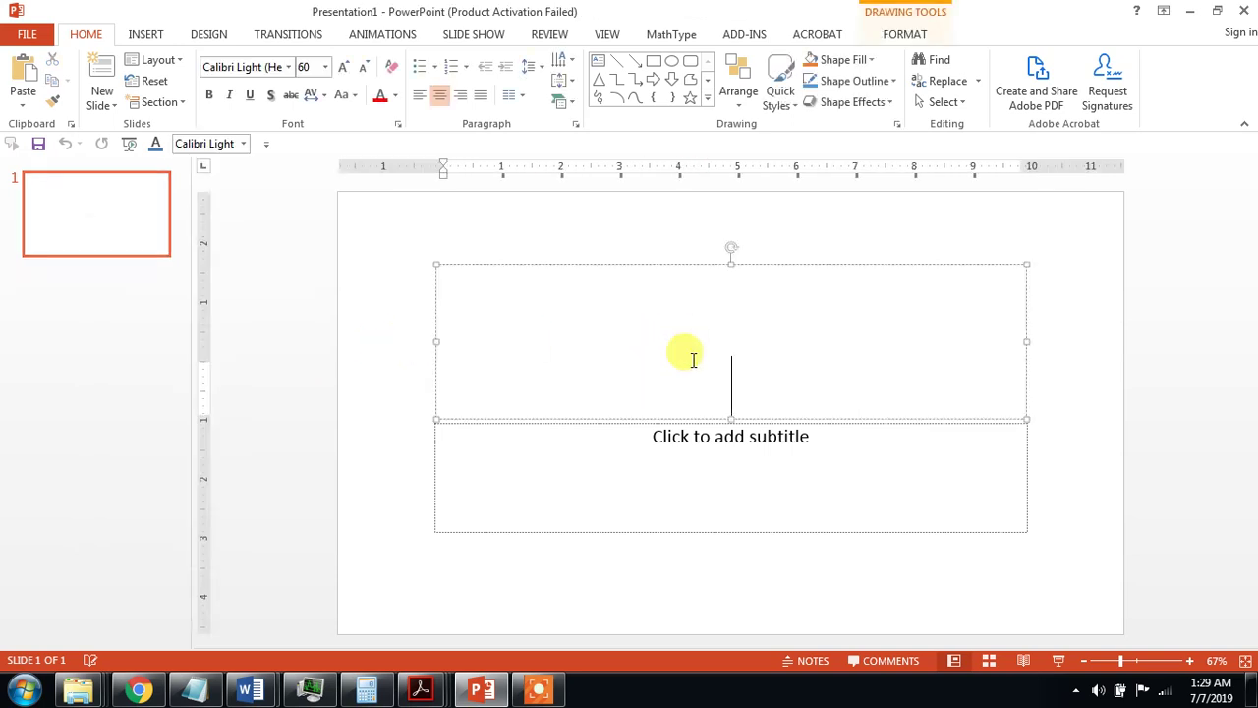
click(102, 226)
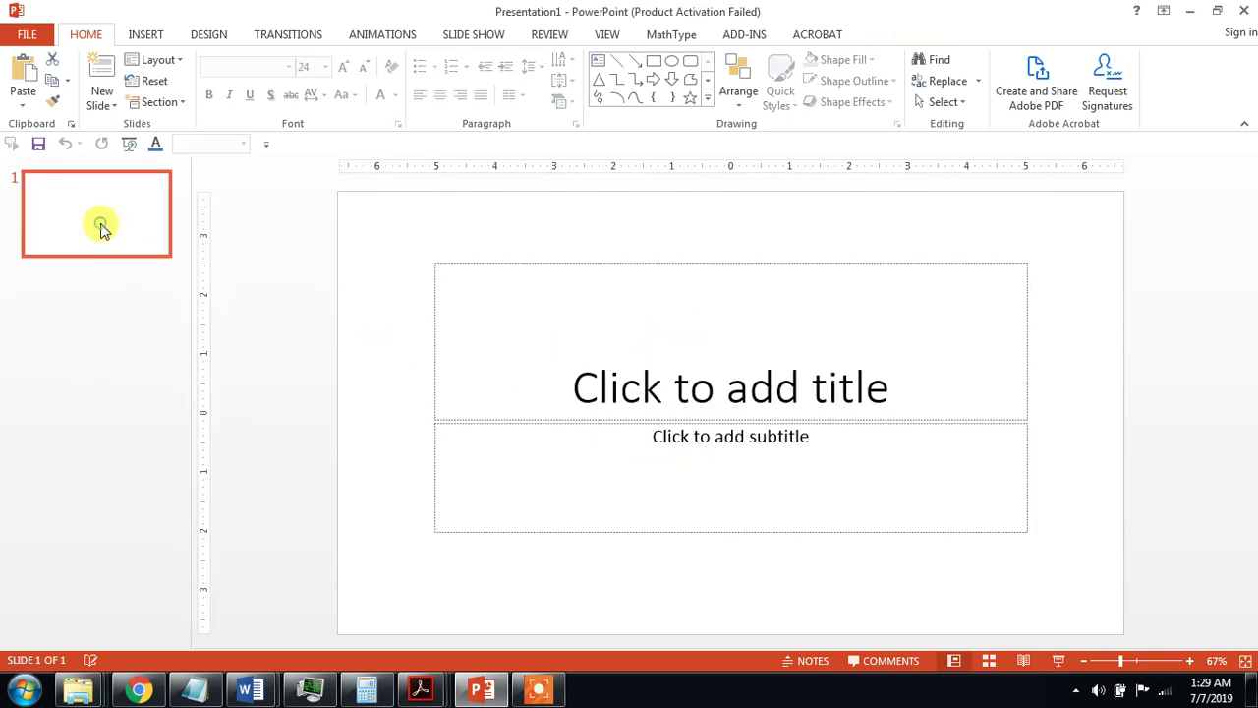
right_click(102, 226)
click(108, 332)
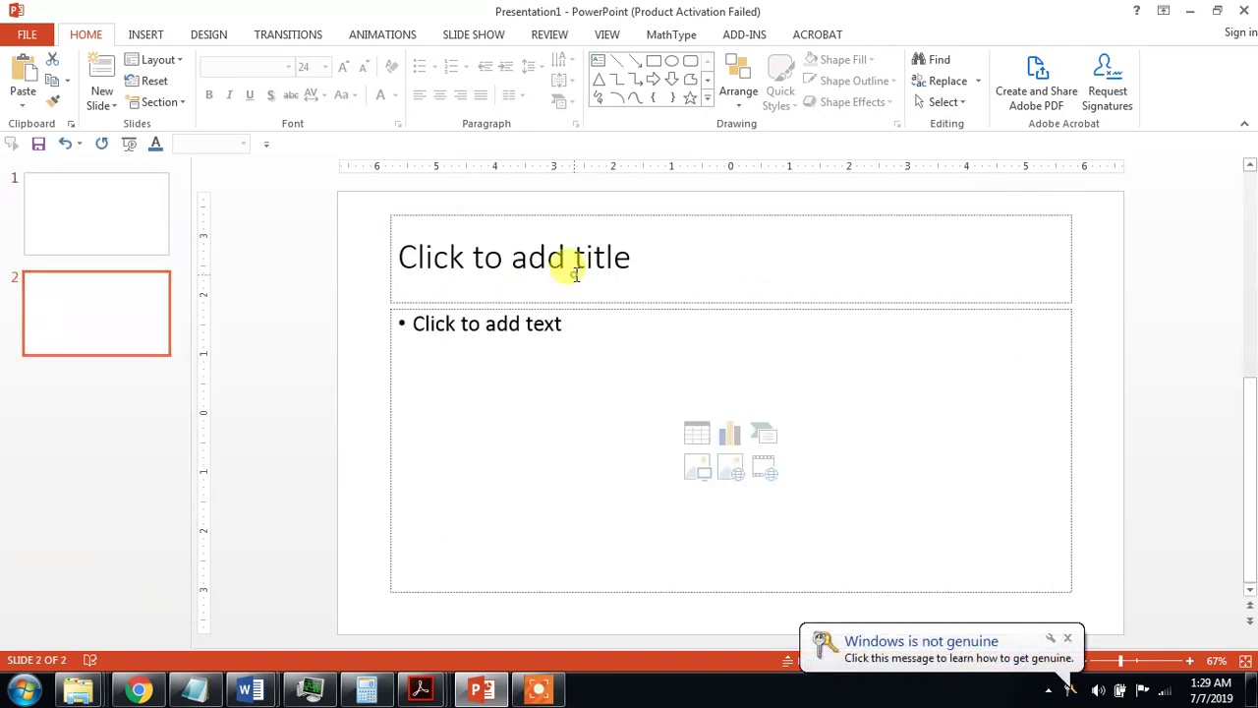
Copy slide 2 and paste copies until the deck has eight slides, then return to slide 1.
click(569, 261)
click(605, 391)
click(133, 317)
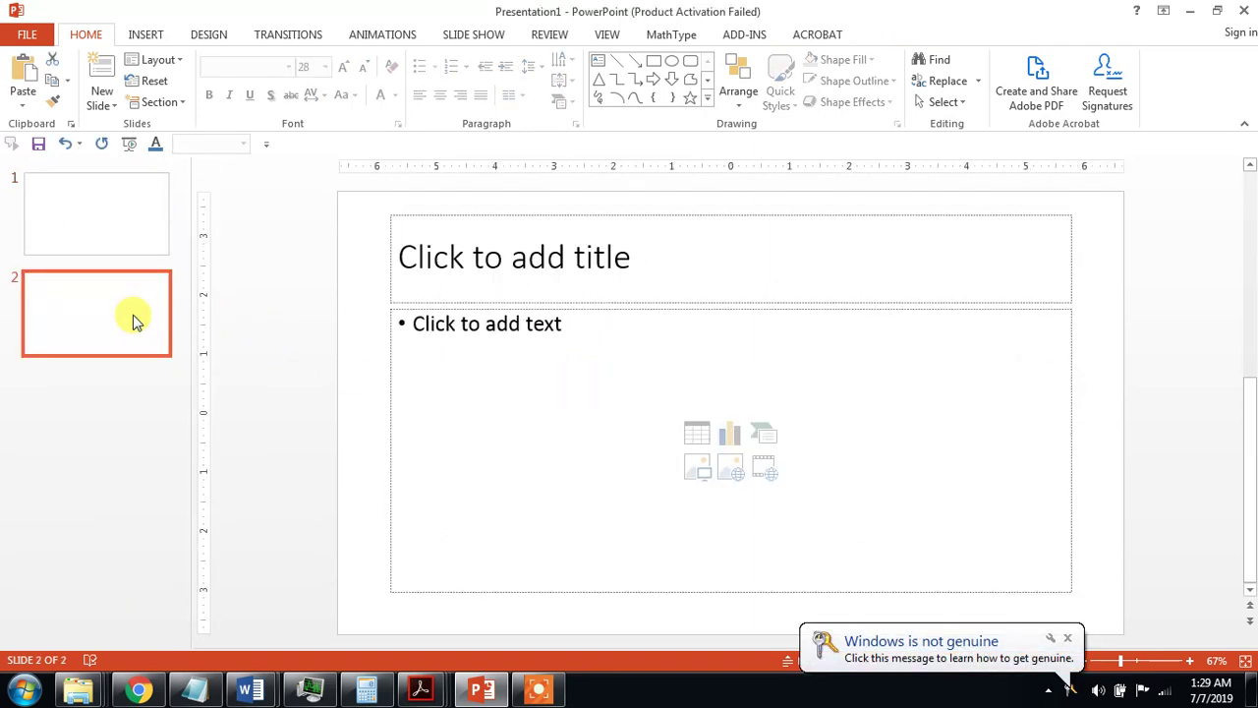
right_click(134, 319)
click(146, 348)
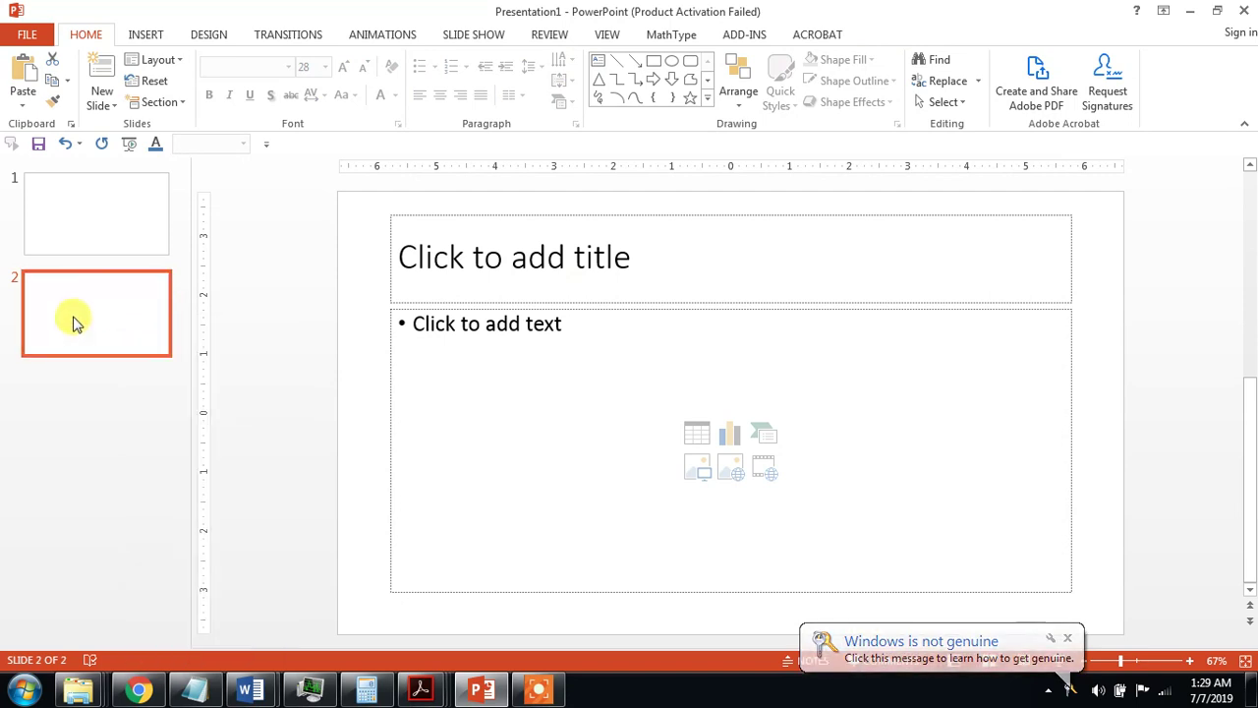
right_click(75, 315)
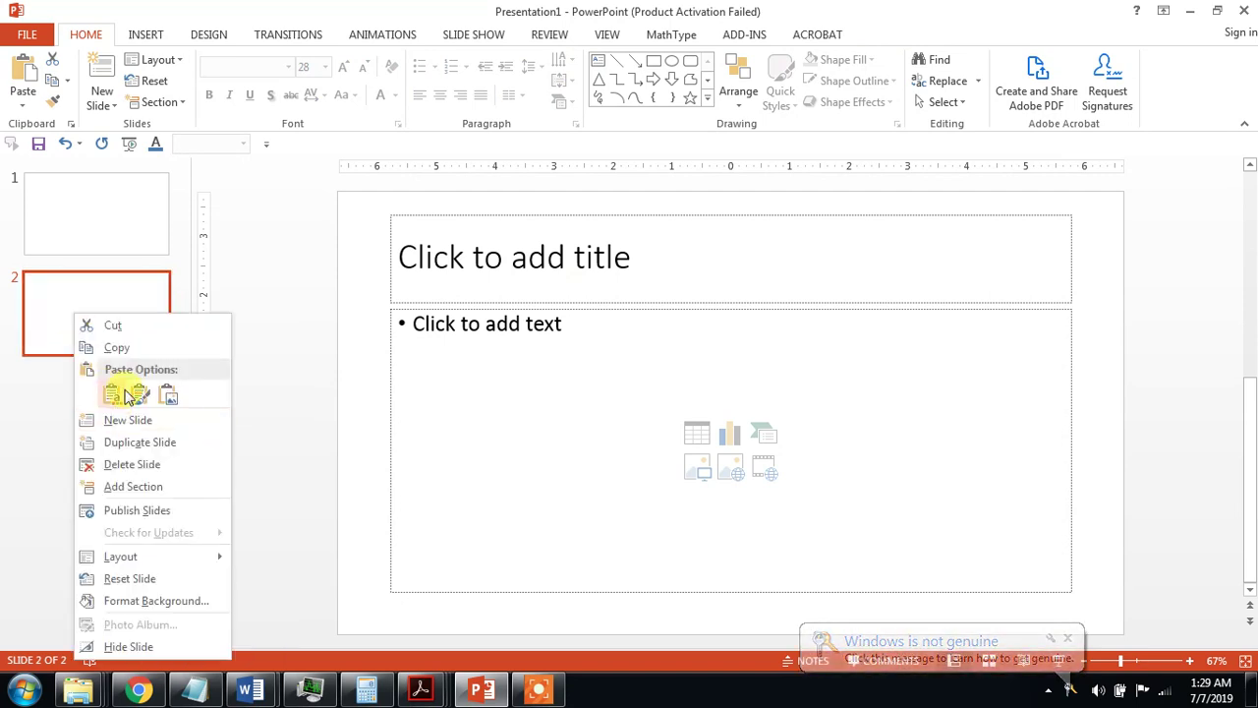
click(63, 310)
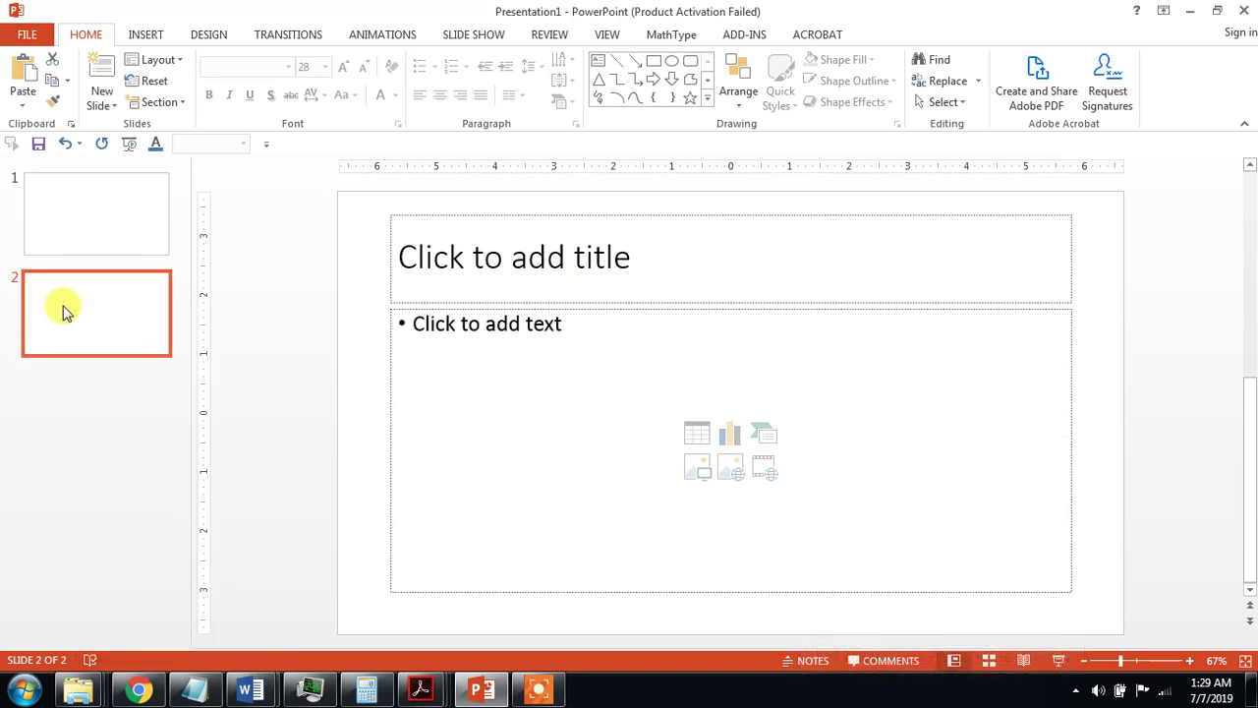
key(ctrl+v)
key(ctrl+v)
key(ctrl+v)
key(ctrl+v)
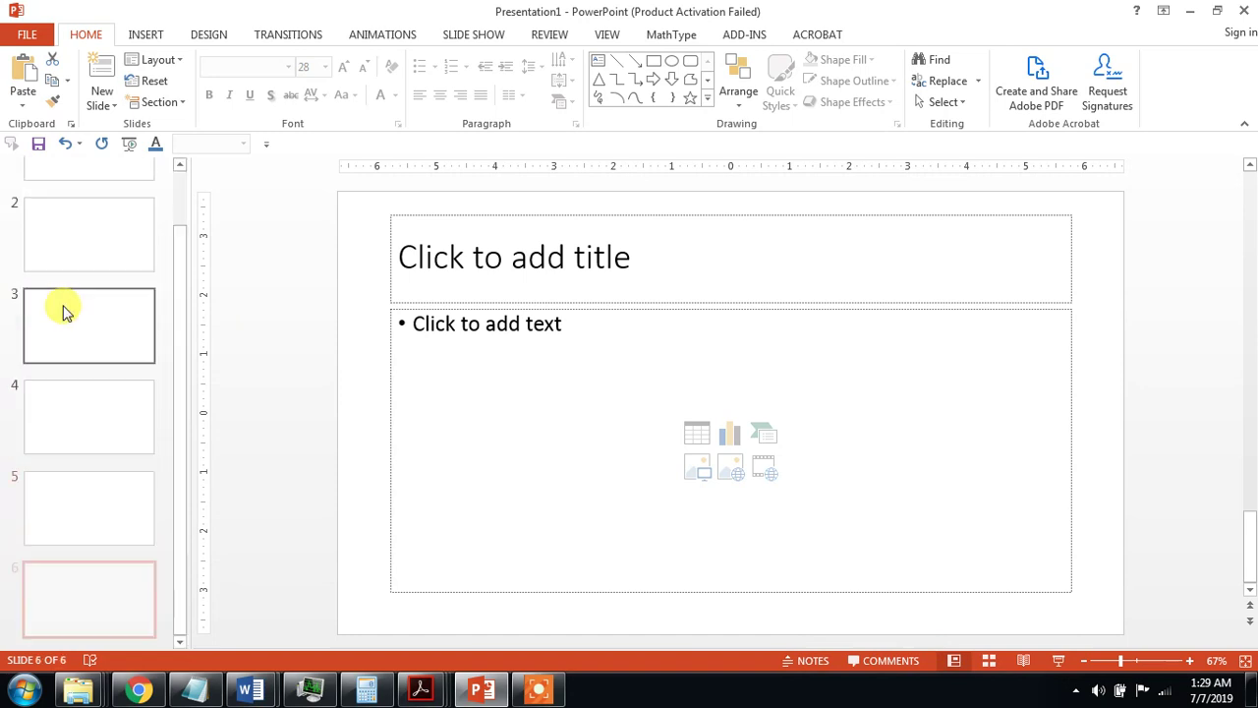
key(ctrl+v)
key(ctrl+v)
scroll(63, 311, up, 3)
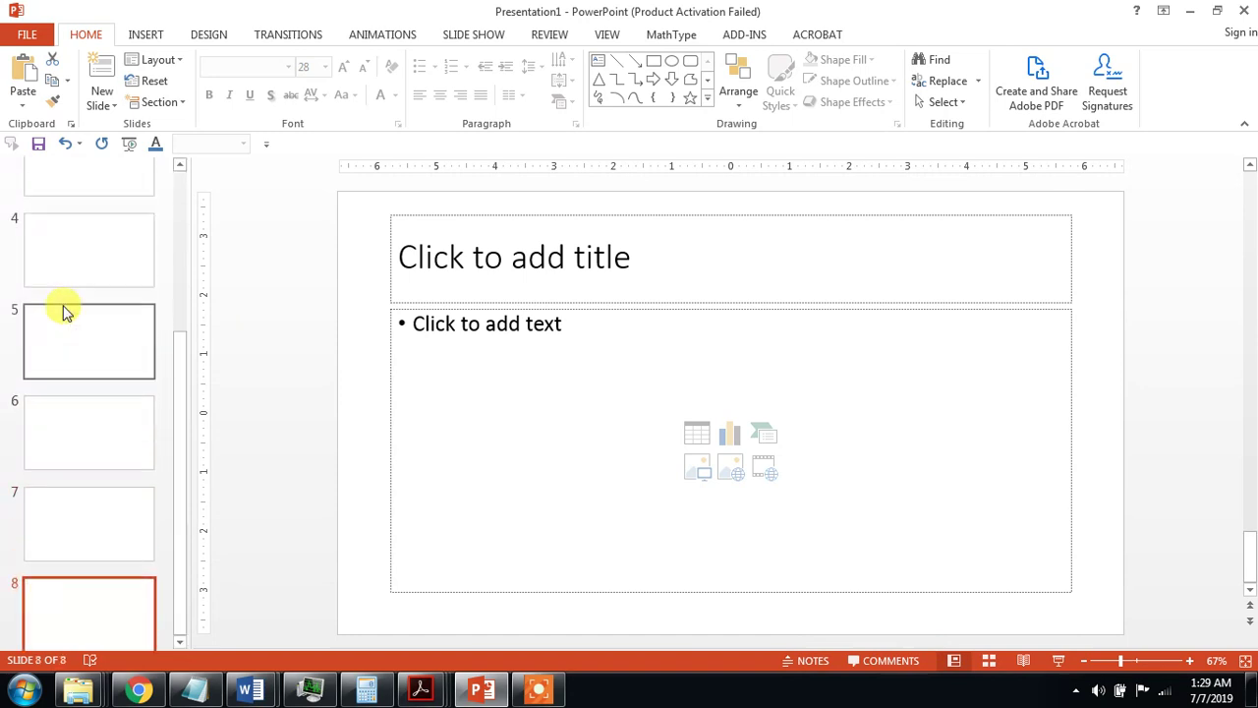
click(93, 228)
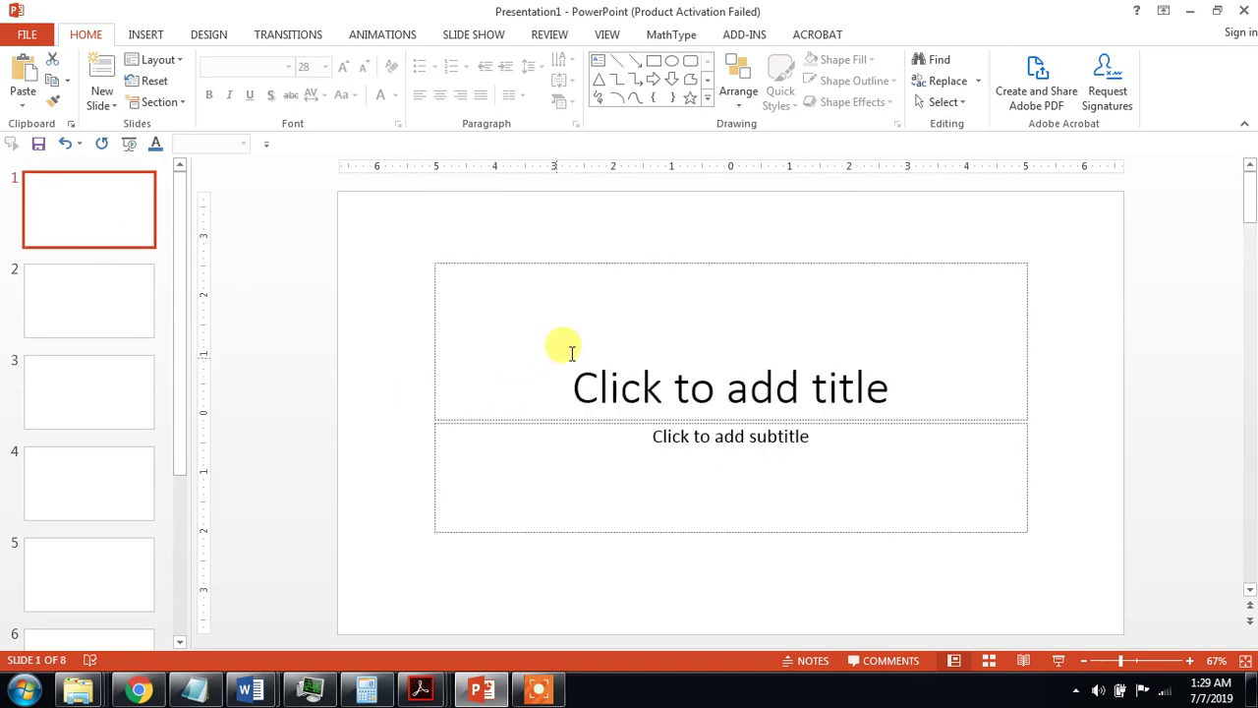
Type 'How to Make Video and Record Voice in YouTube' into slide 1's title placeholder.
click(633, 330)
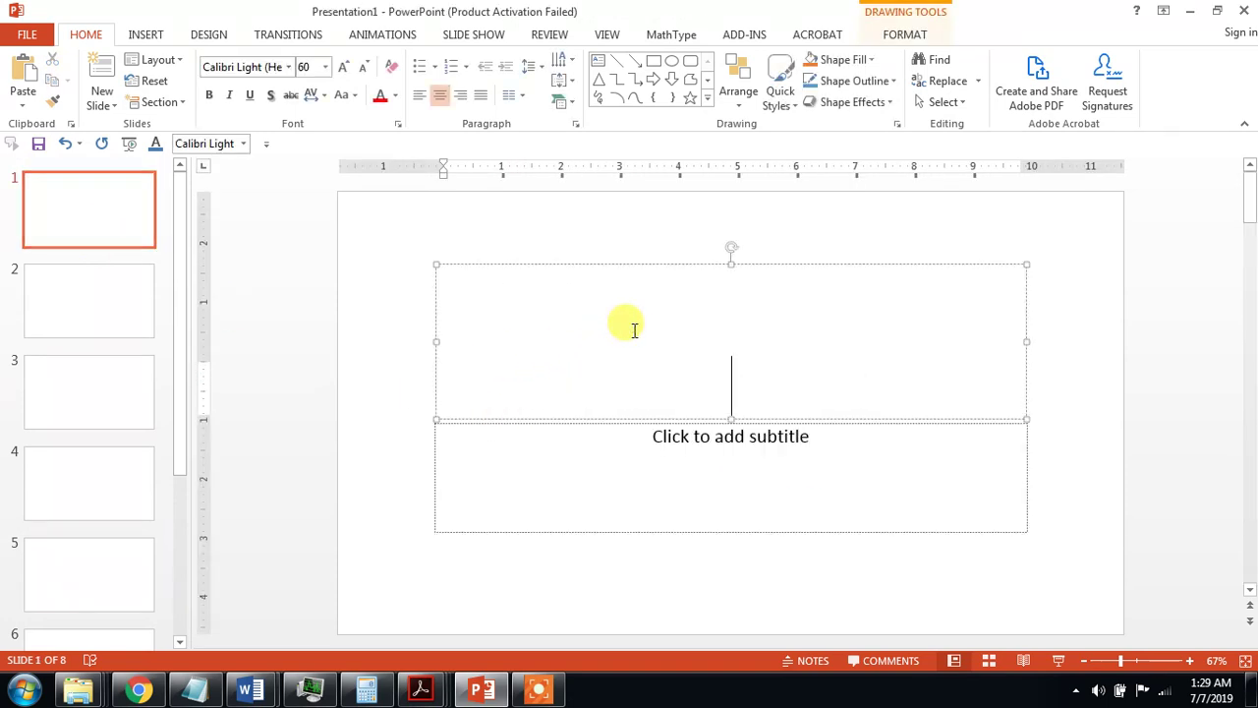
text(How)
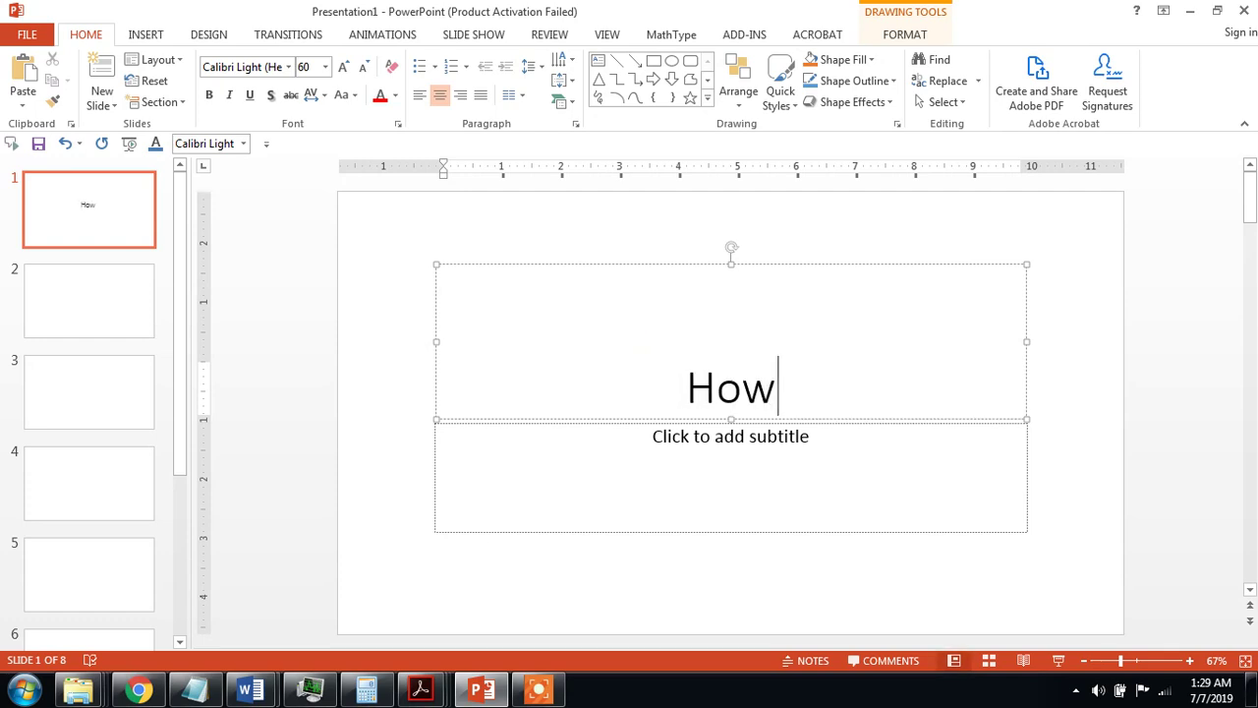
text( to )
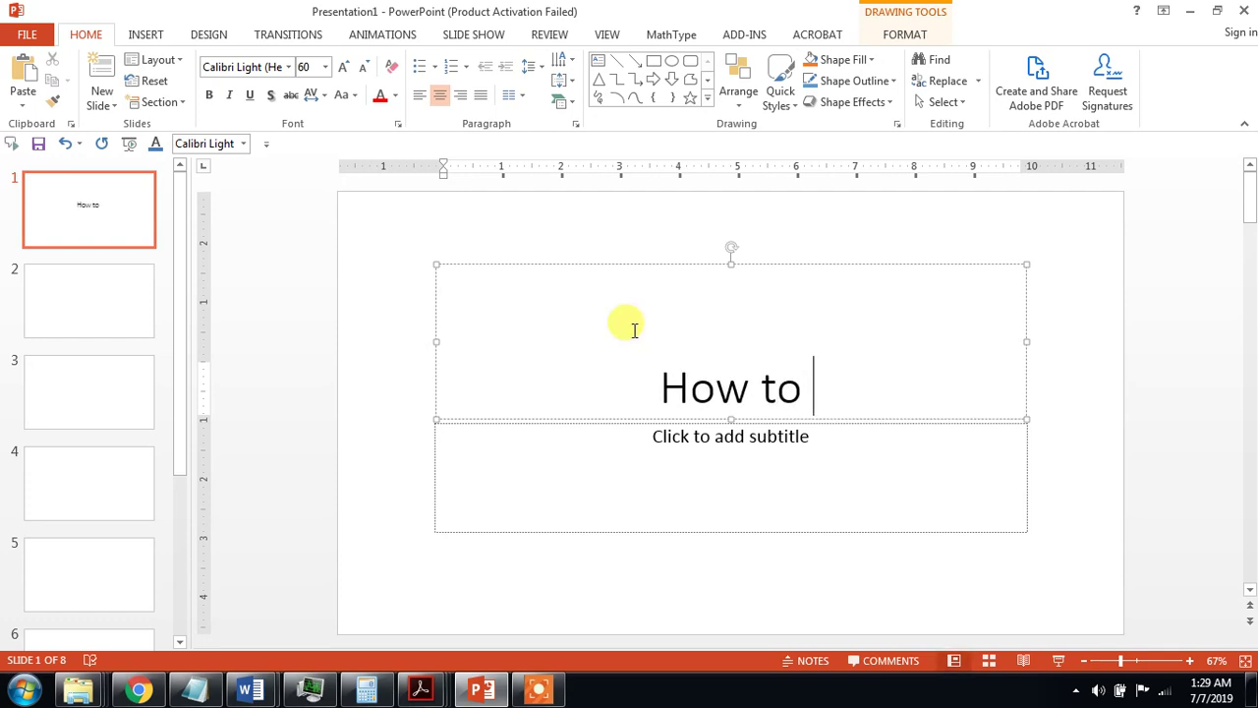
text(Make )
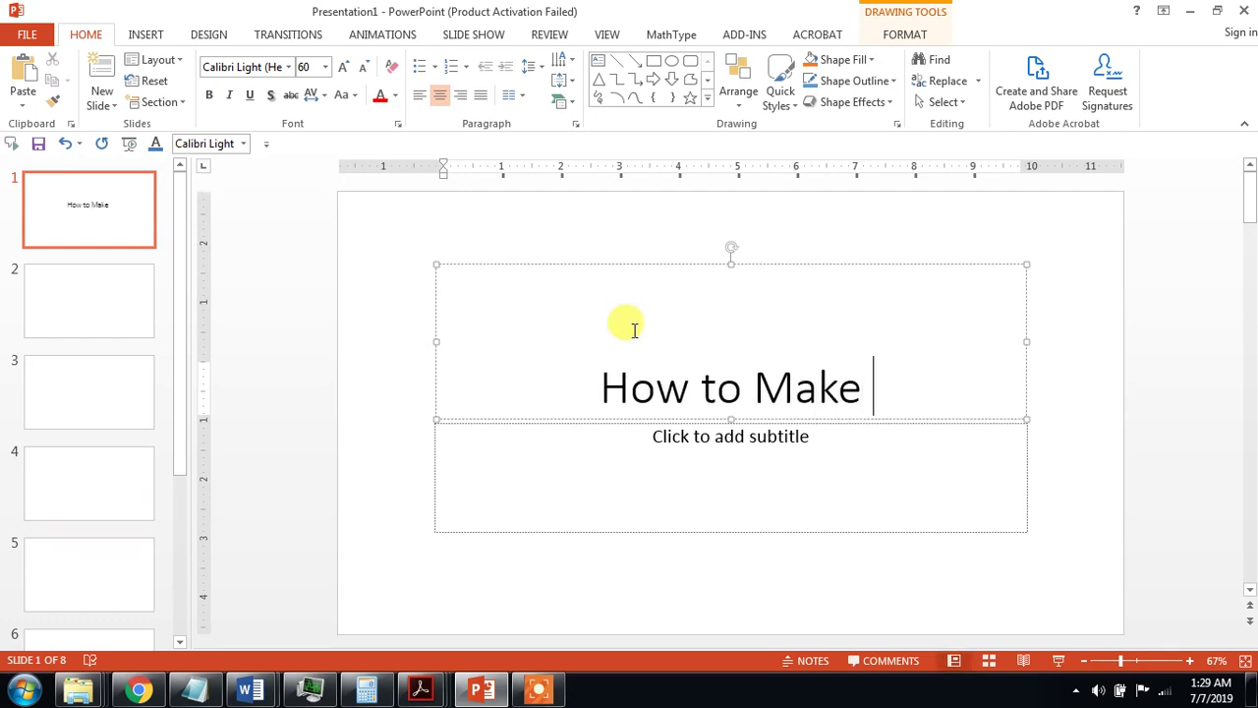
text(Video )
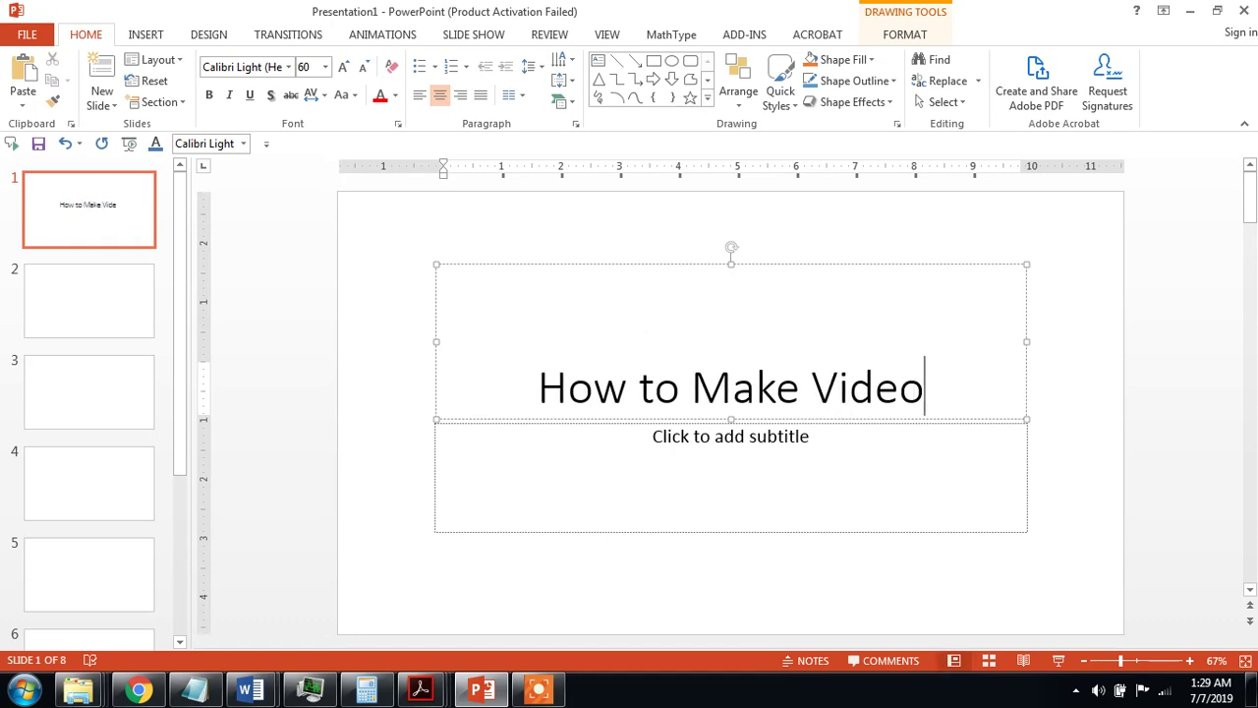
text(an)
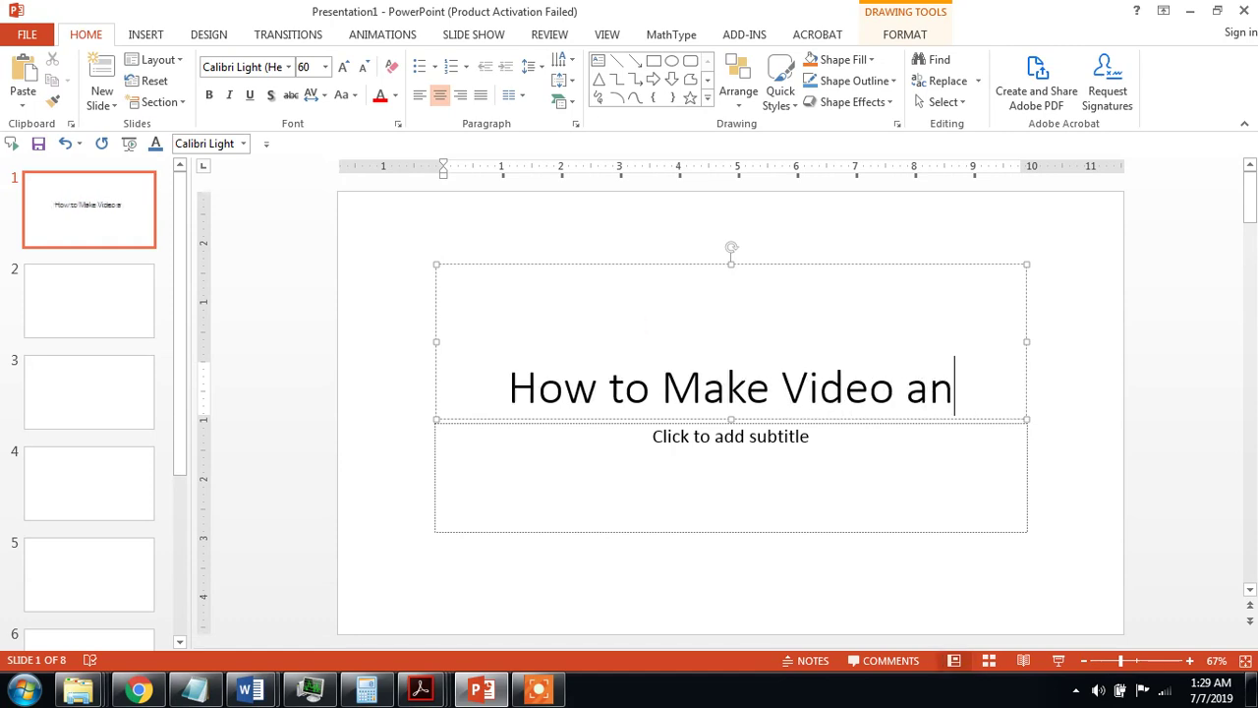
text(d Rec)
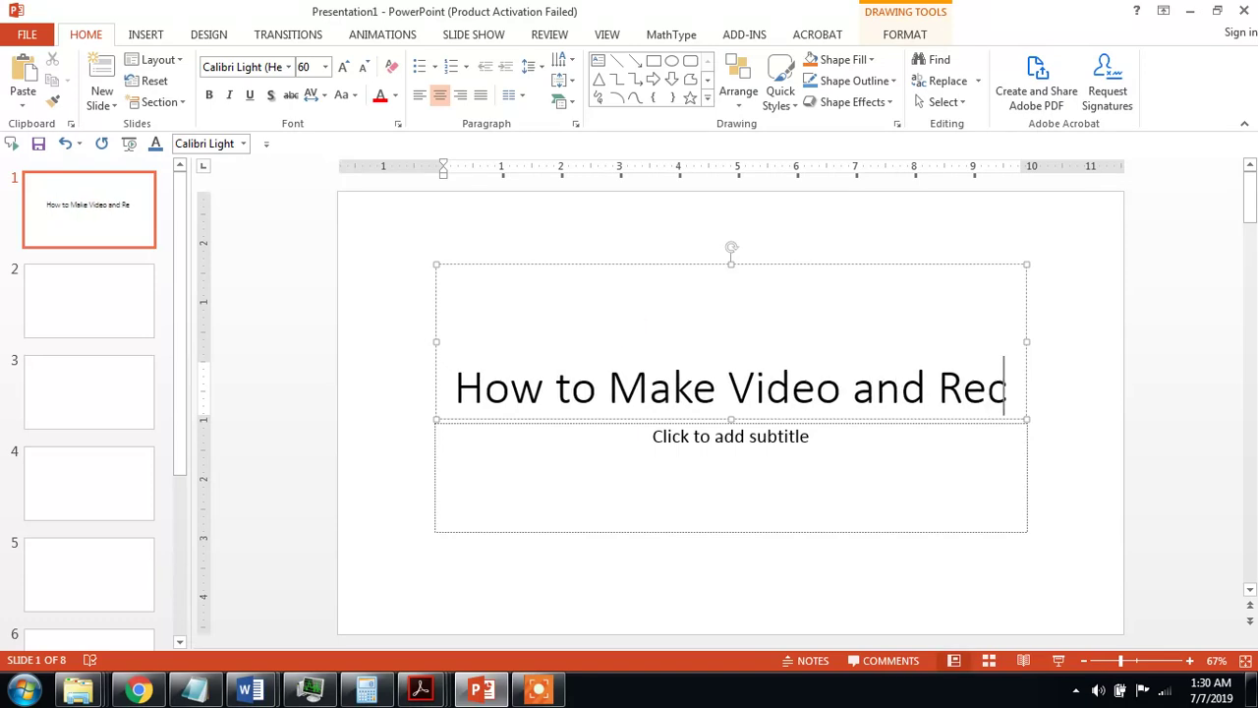
text(ord V)
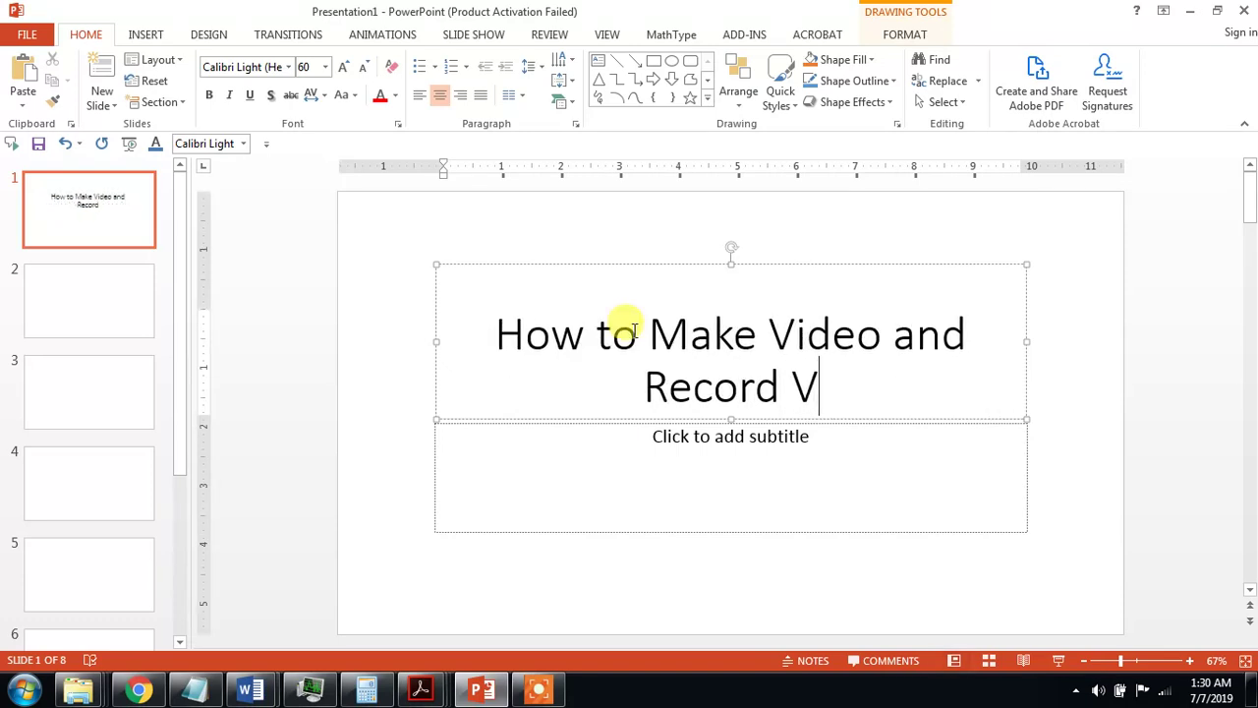
text(oice )
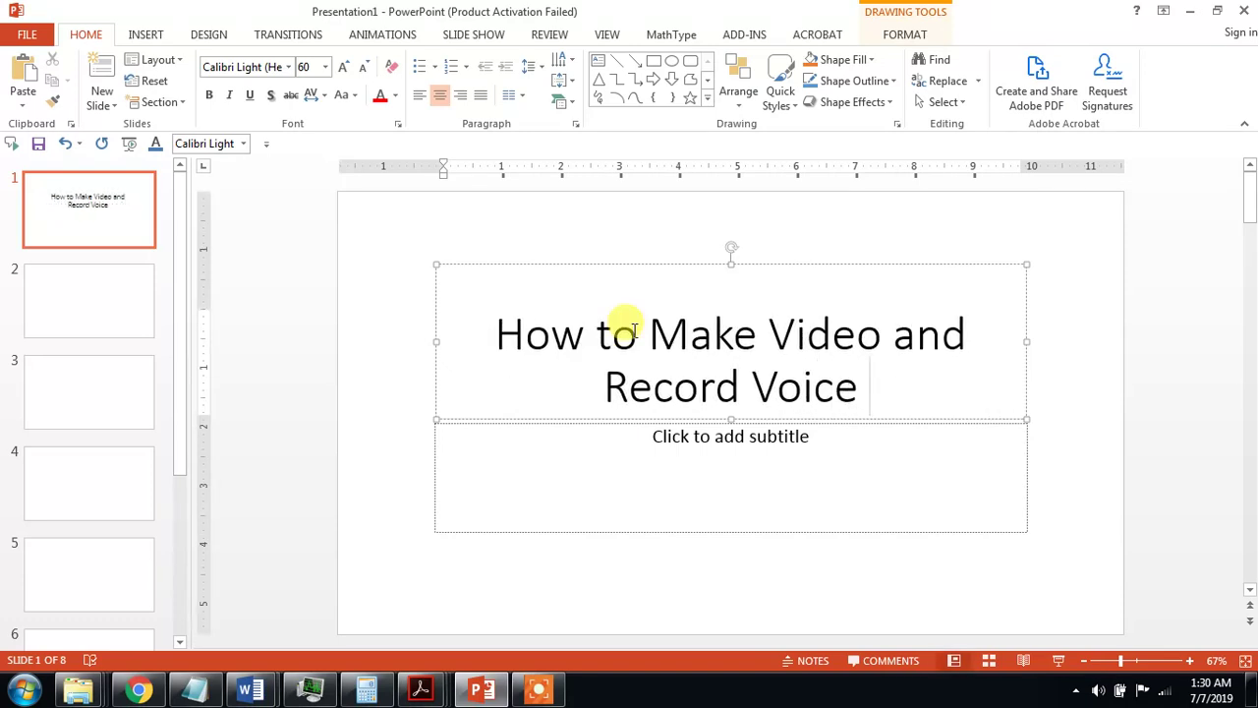
text(in Y)
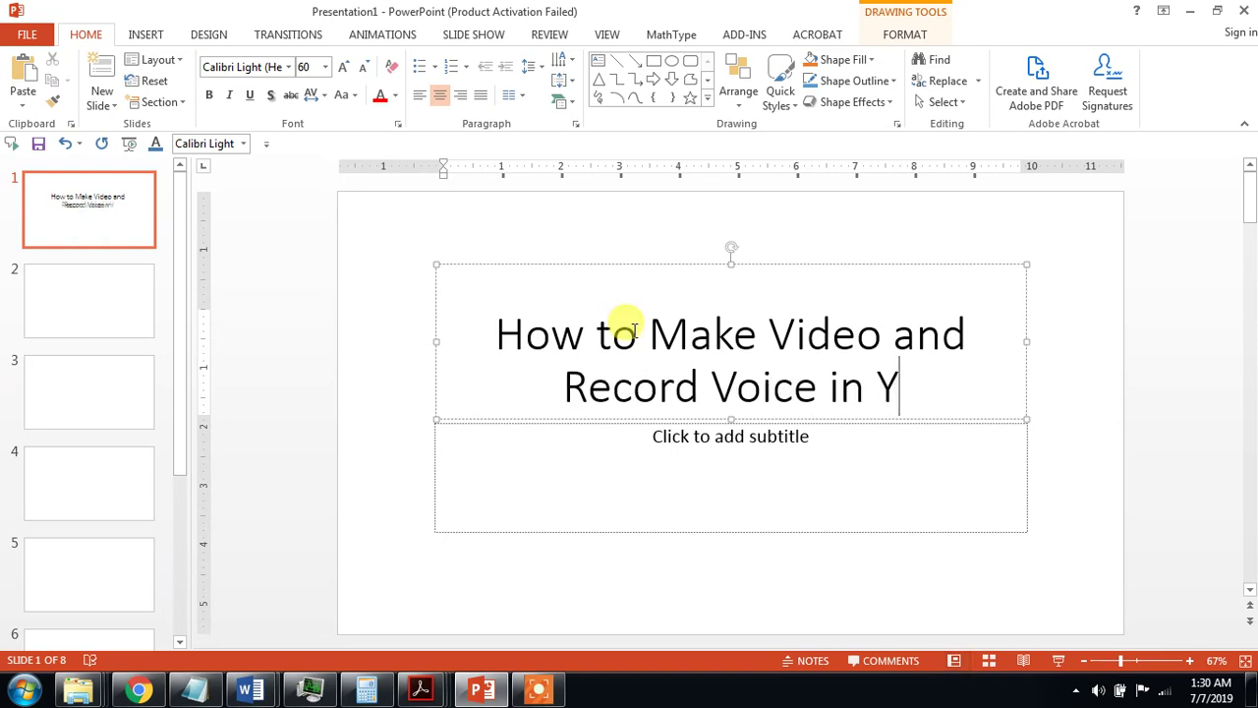
text(ouTu)
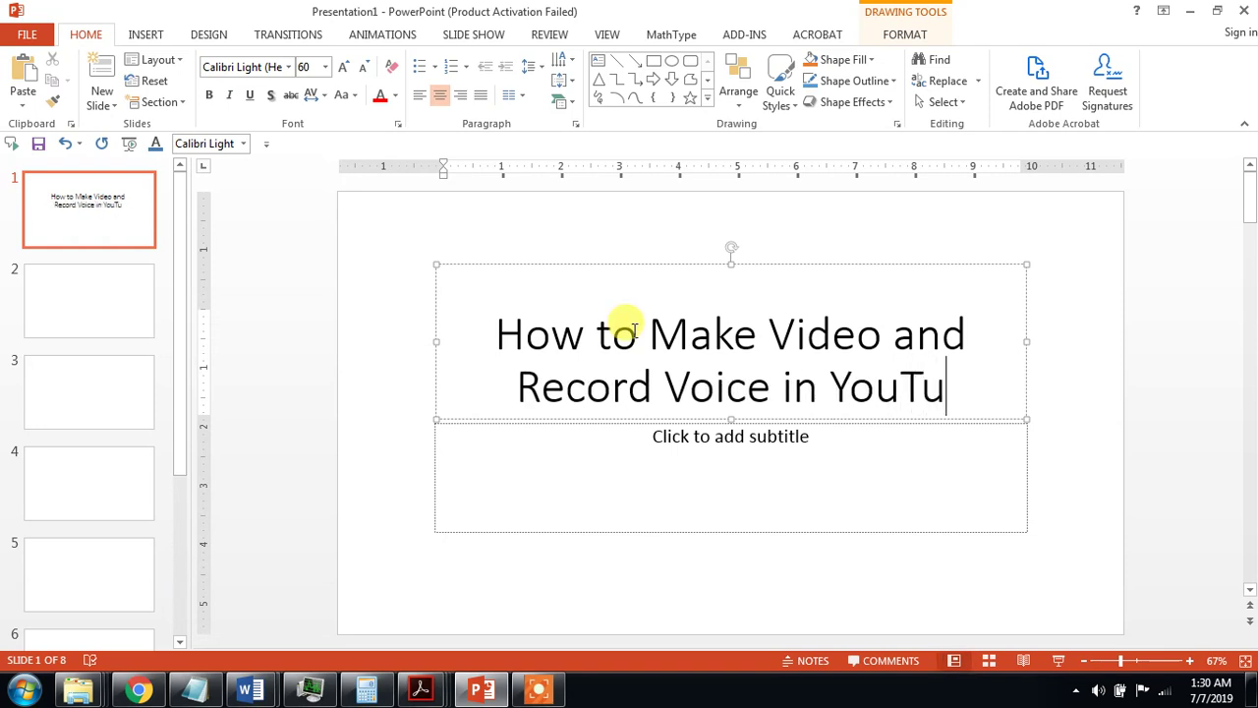
text(be)
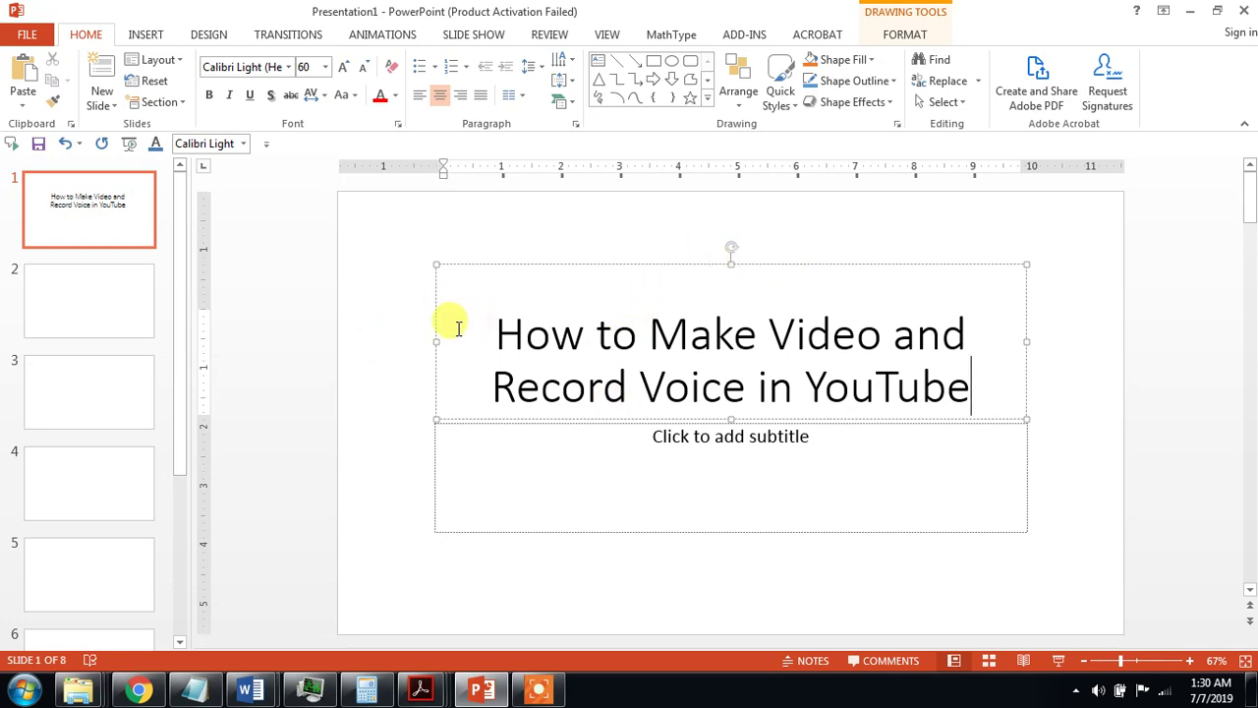
Widen and raise the title box, then type the subtitle 'Let me show you' beneath it.
drag(437, 341, 392, 341)
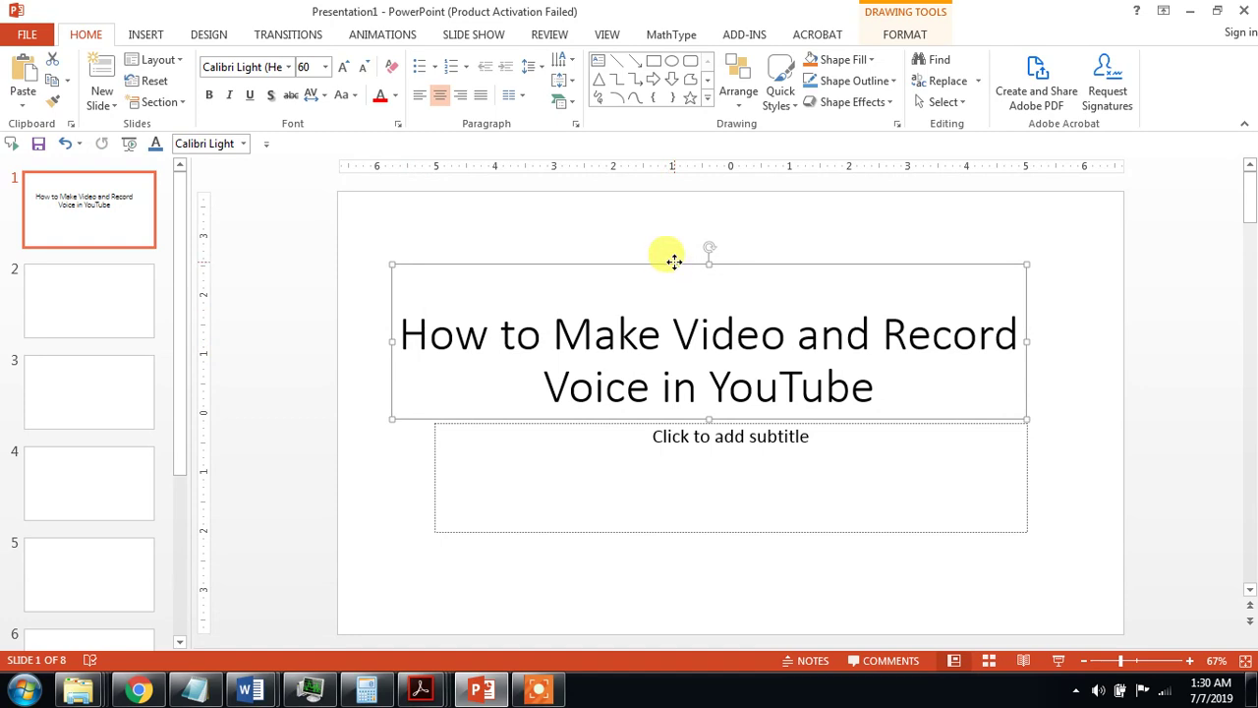
drag(674, 261, 662, 218)
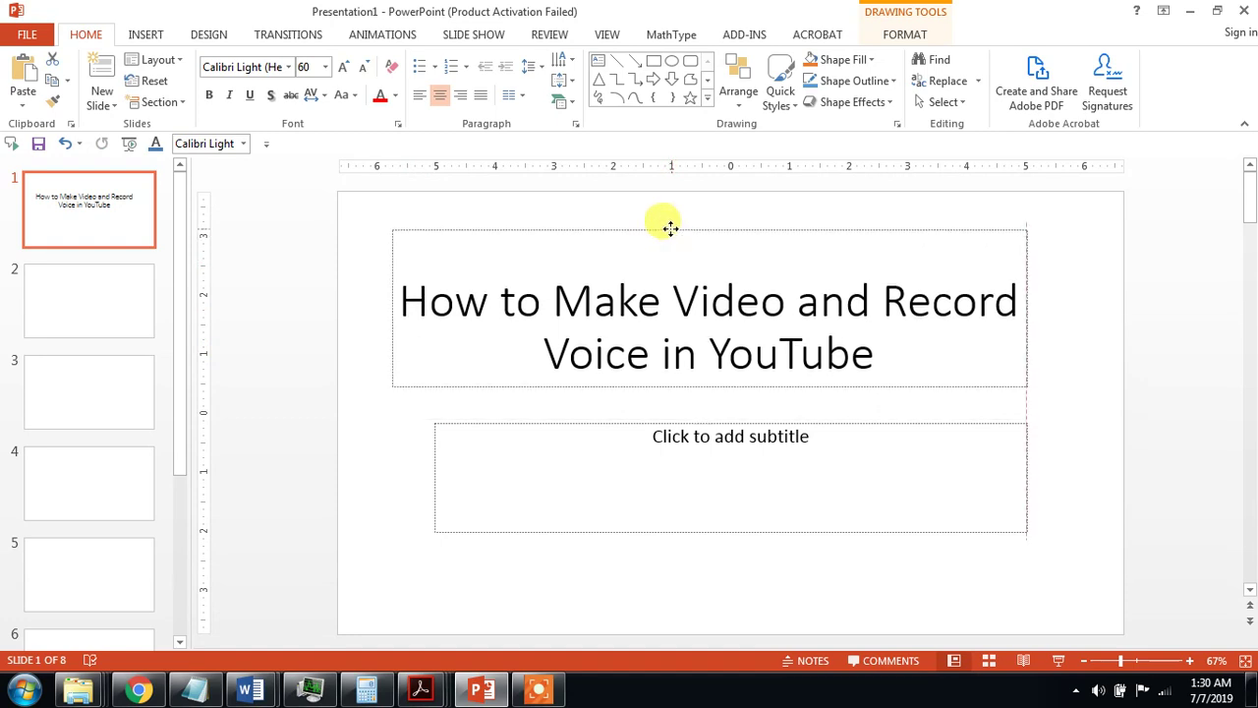
click(649, 466)
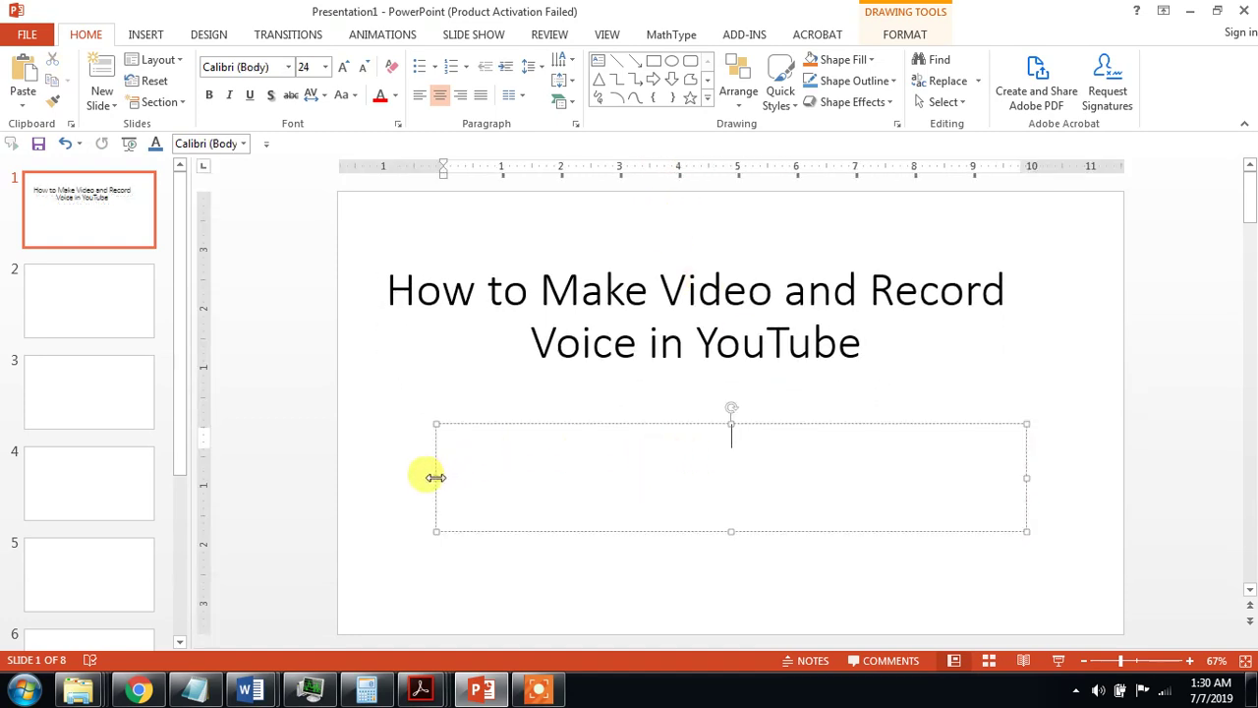
drag(435, 477, 405, 477)
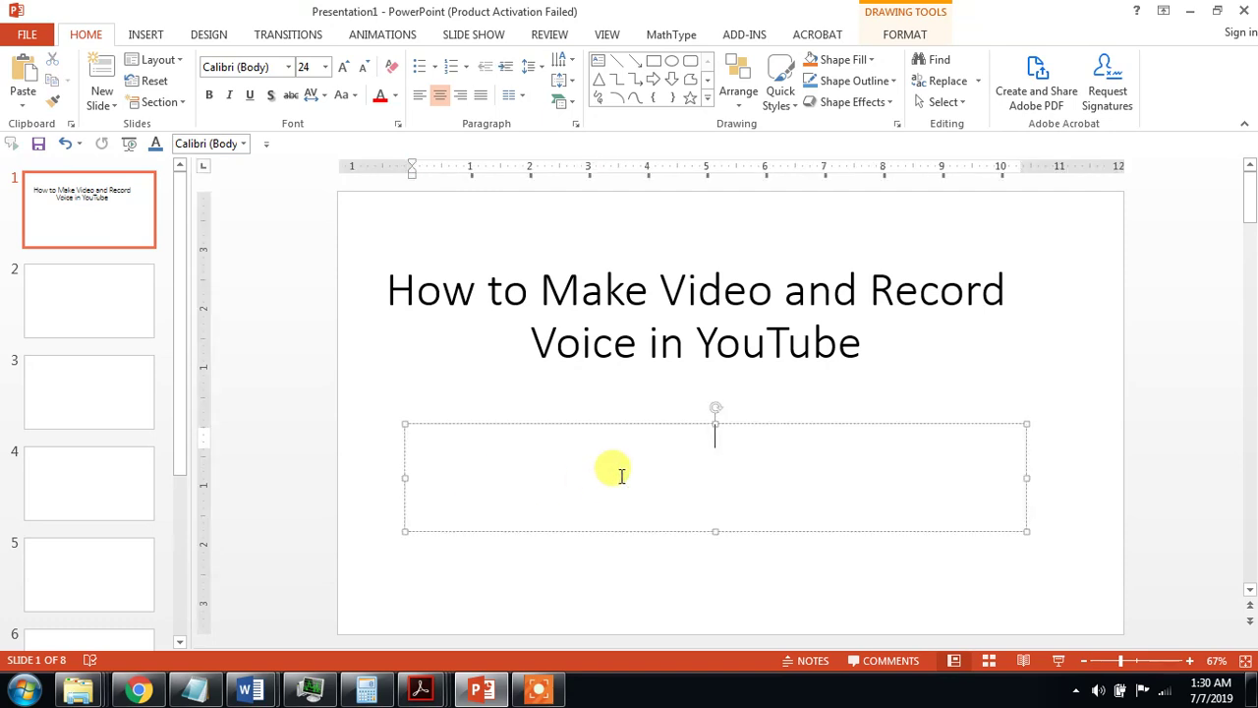
text(L)
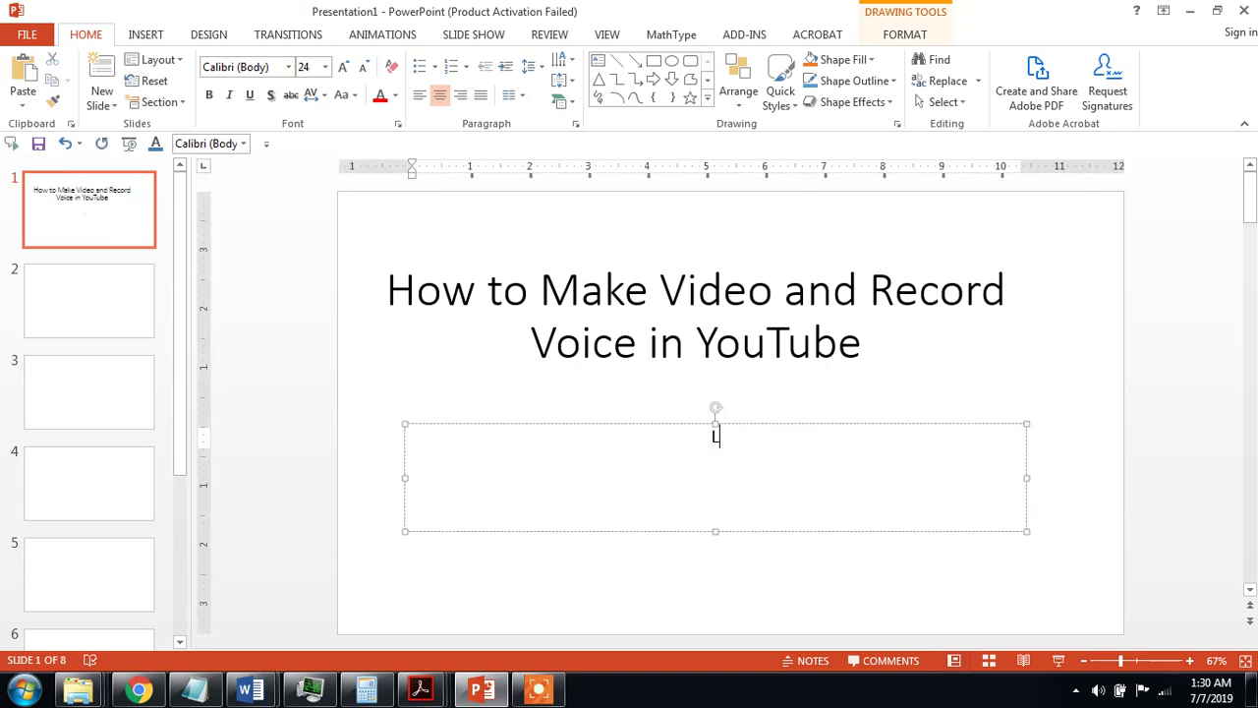
text(et M)
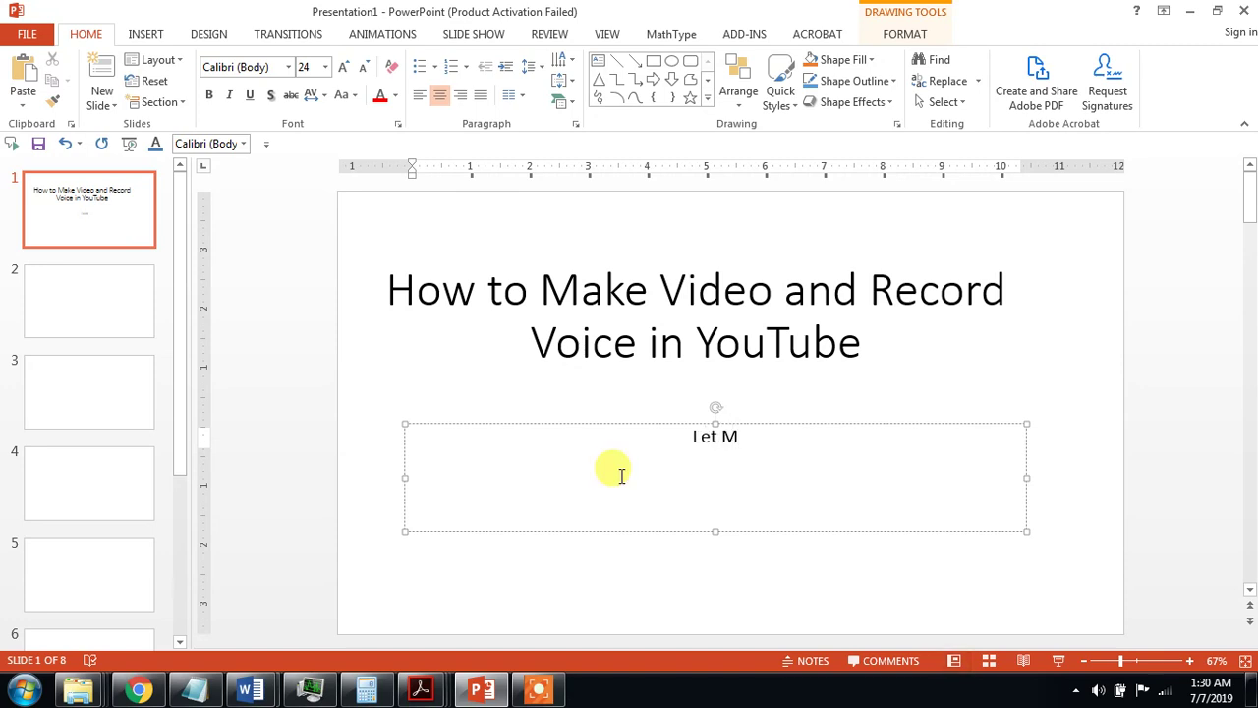
key(BackSpace)
text(me )
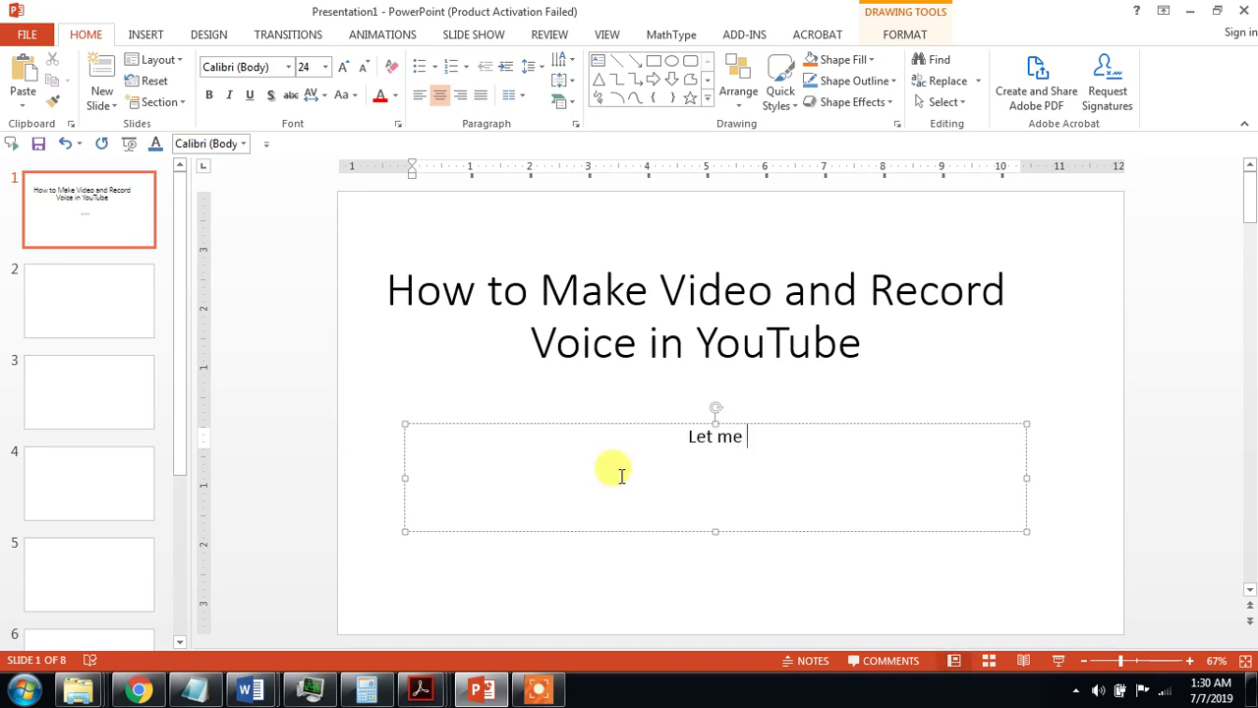
text(show yo)
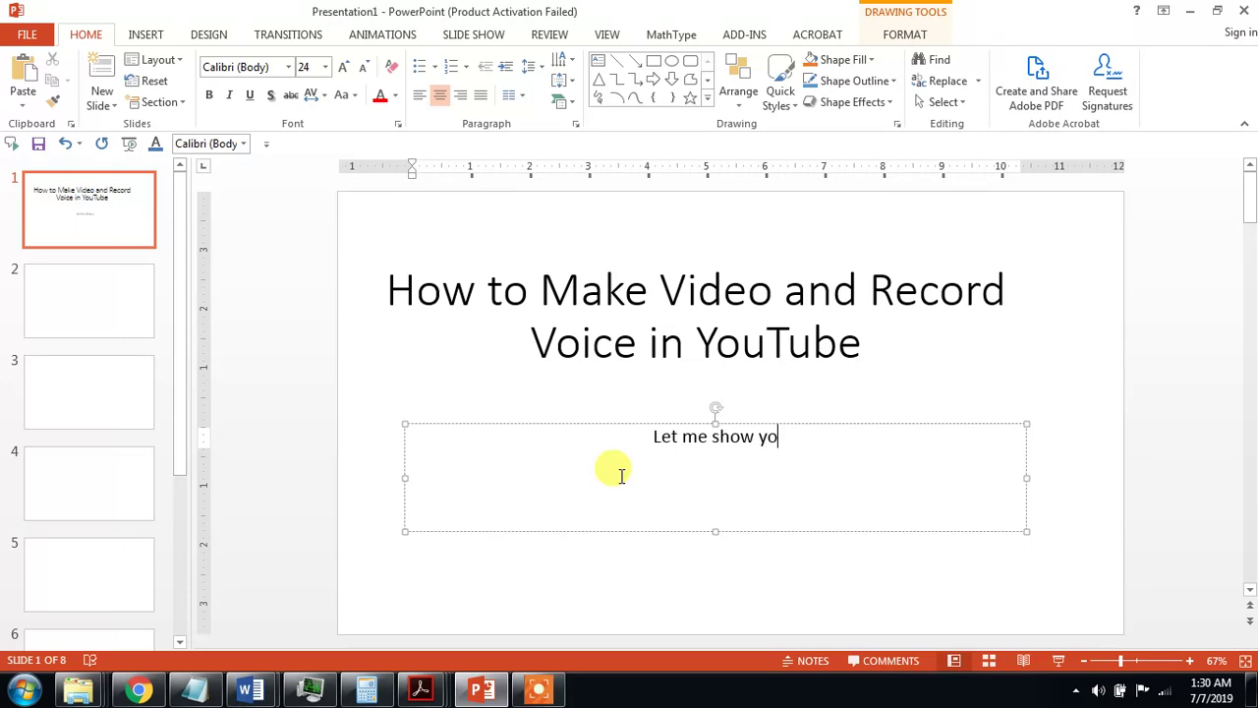
text(y)
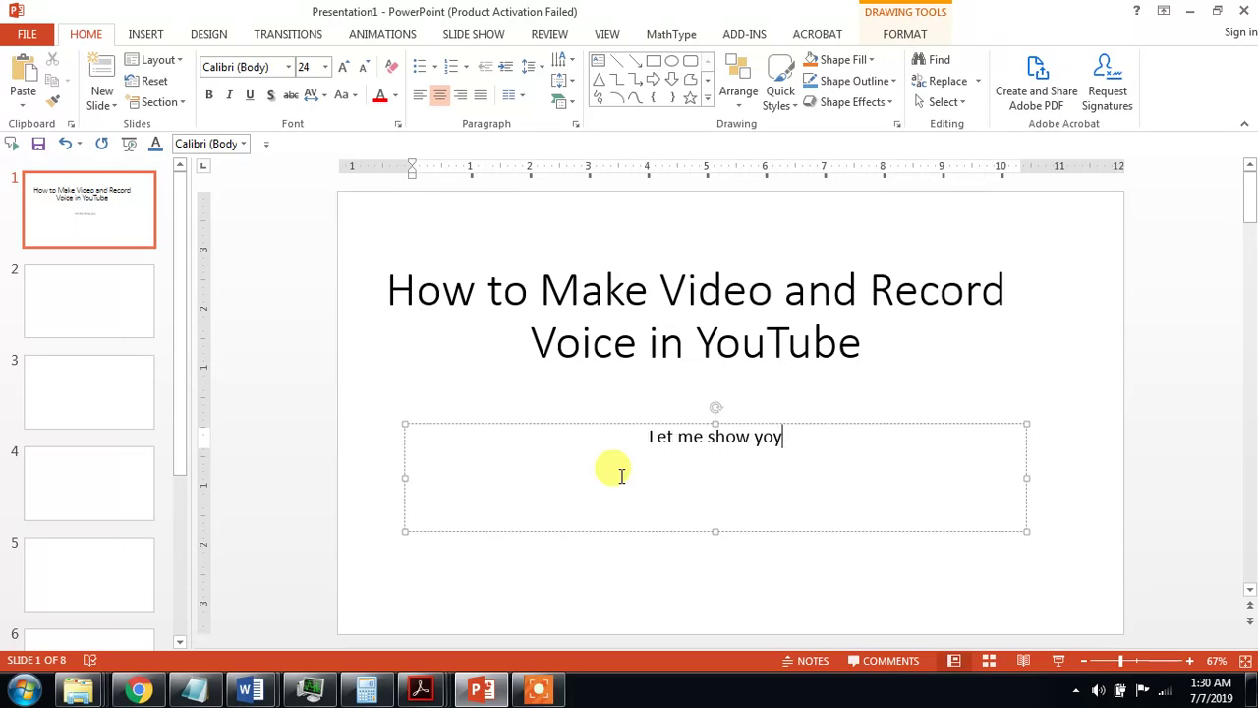
key(BackSpace)
Finish the subtitle and save to the Desktop as 'How to Make Video and Record Voice in YouTube.pptx'.
text(u)
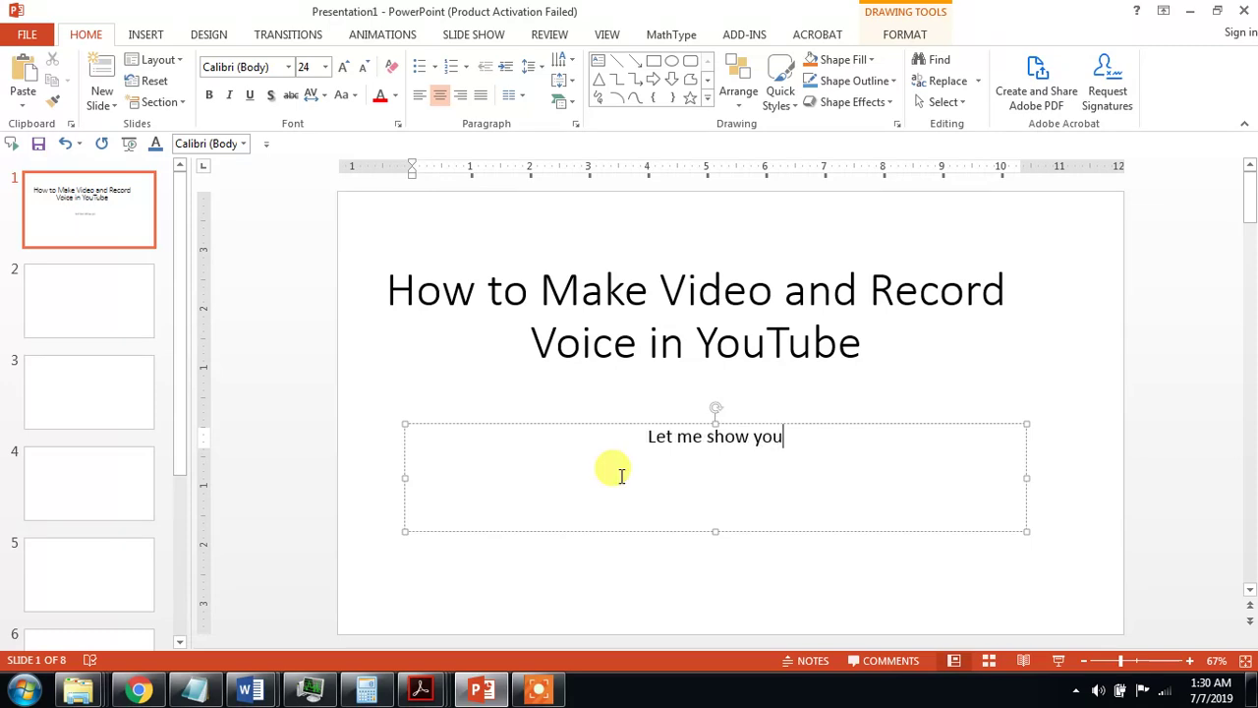
click(300, 363)
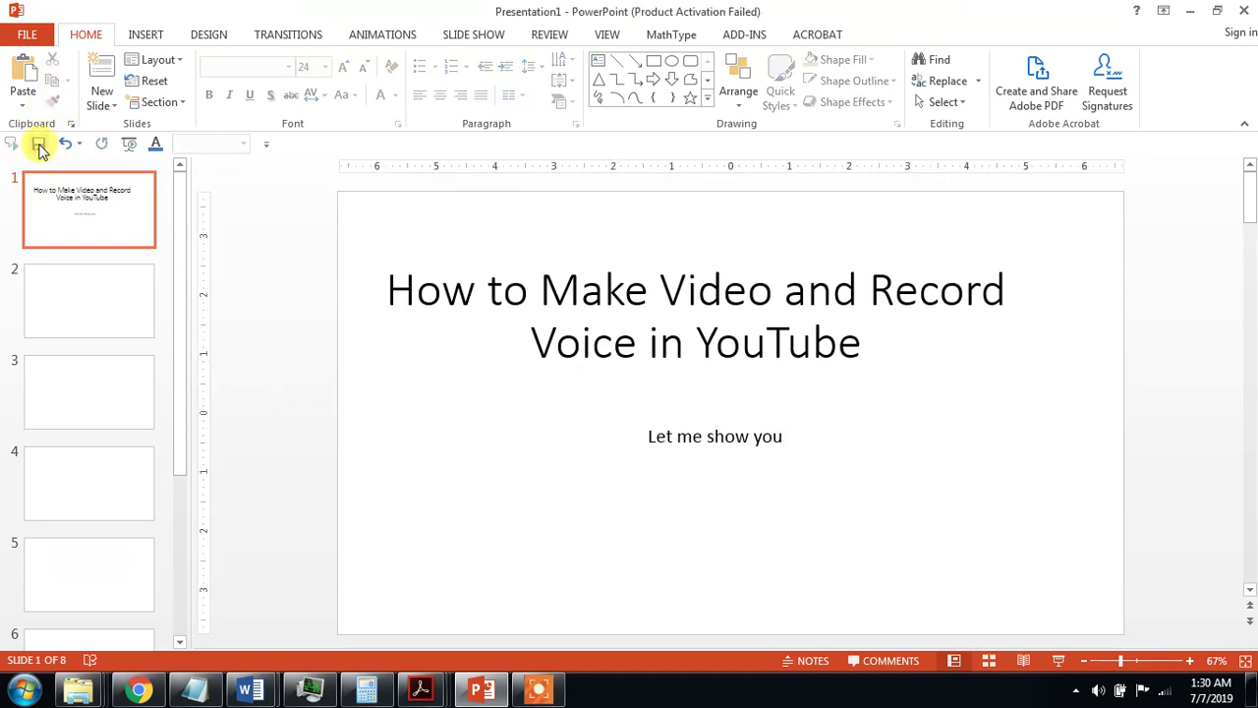
click(39, 145)
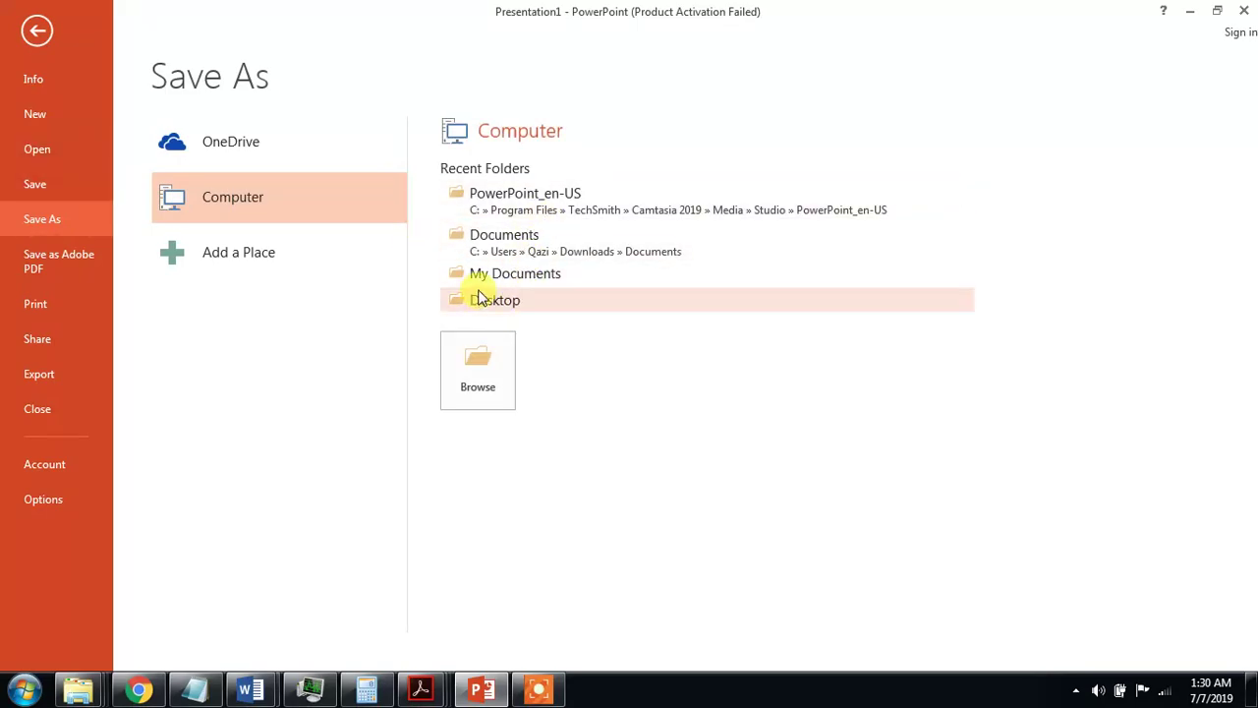
click(889, 291)
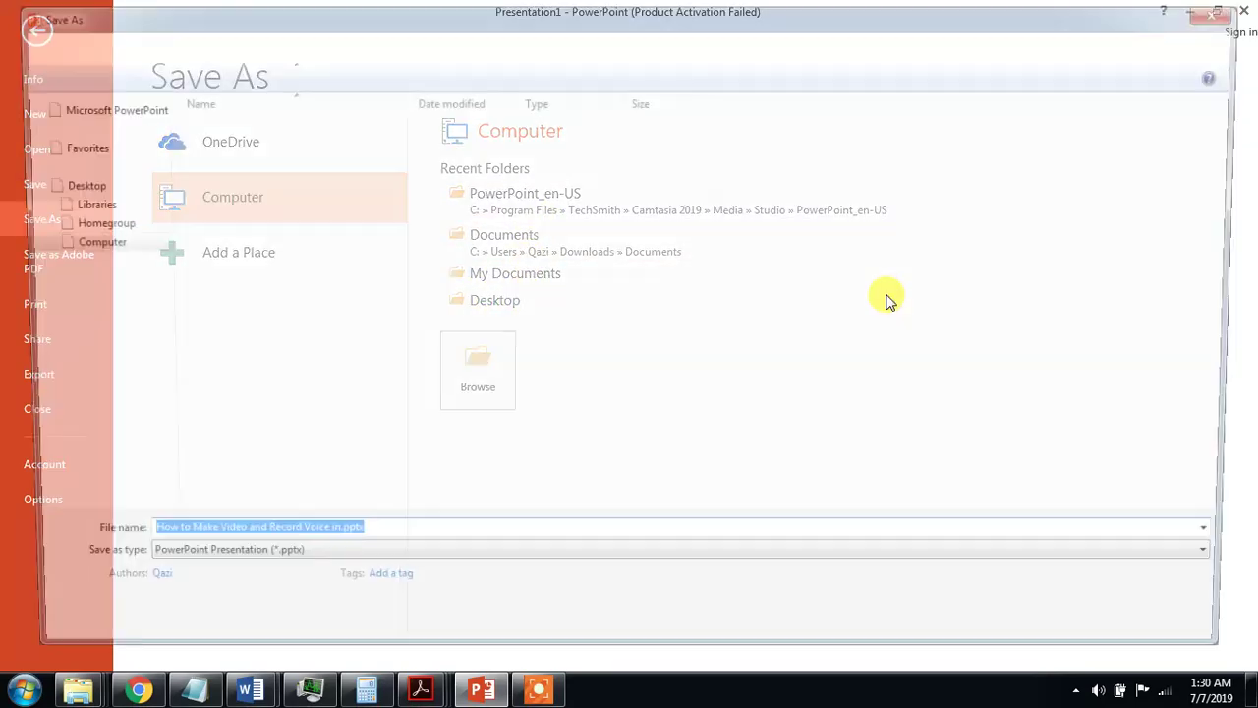
click(66, 165)
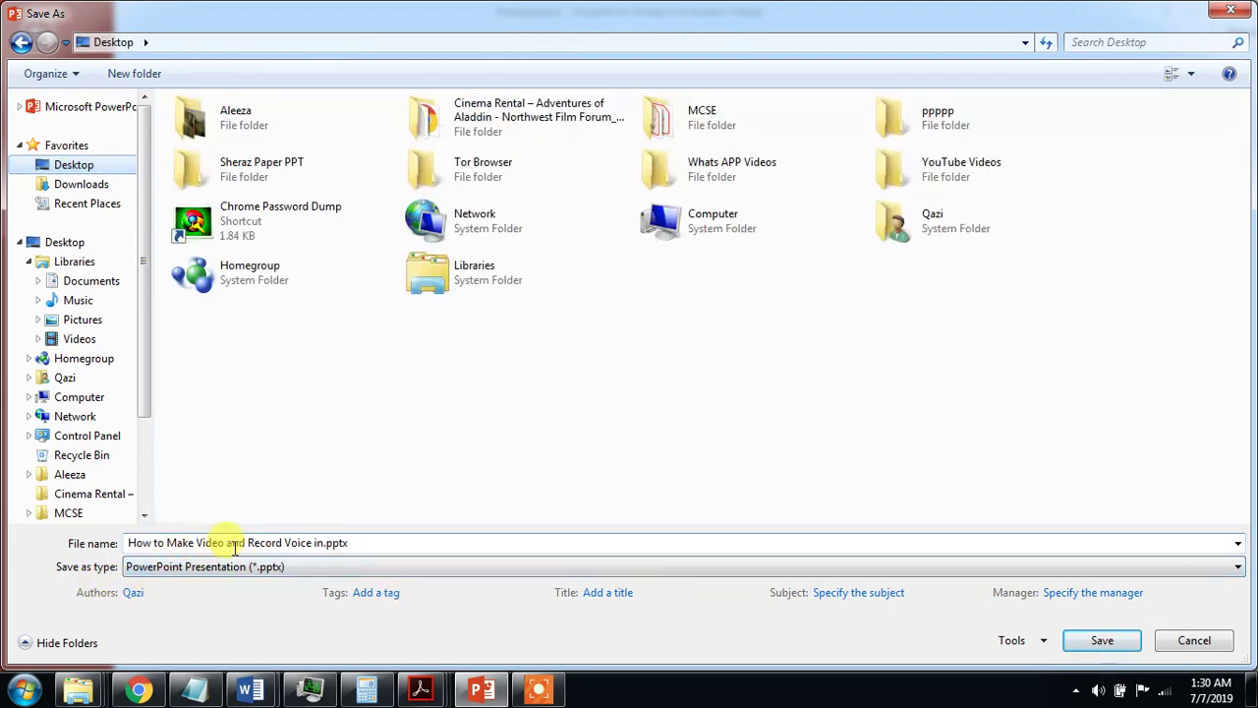
double_click(325, 543)
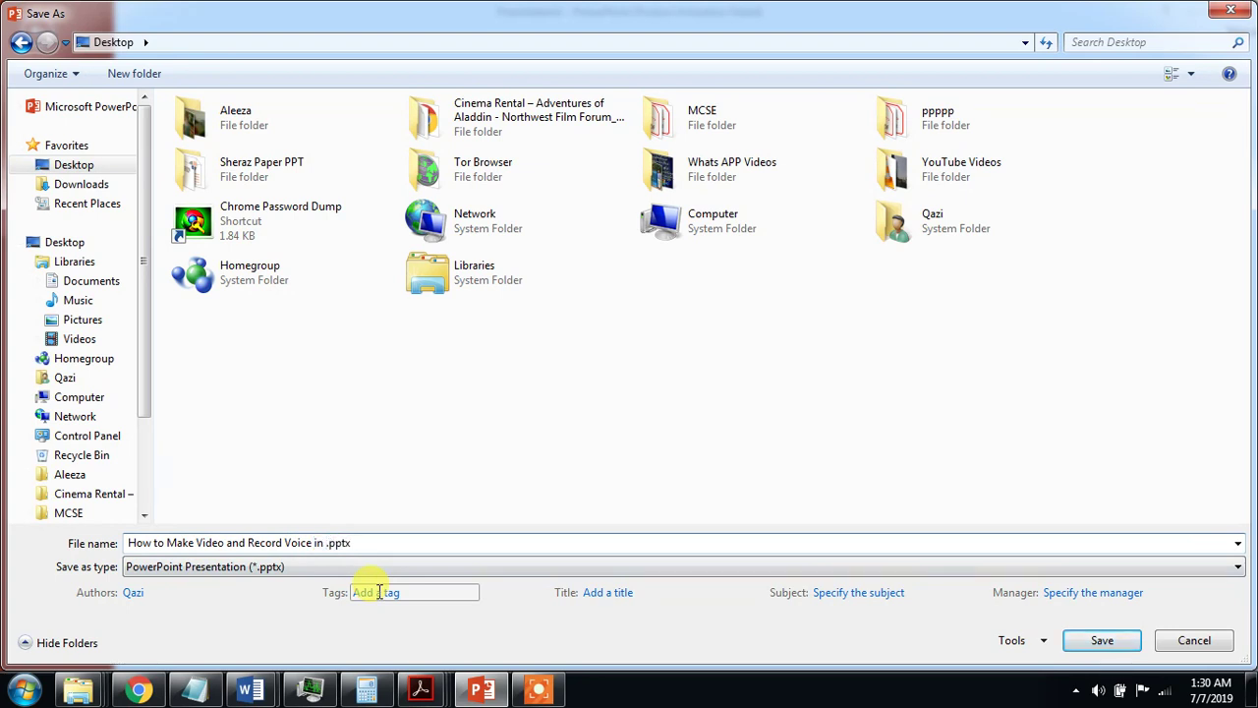
text(YouTube)
key(Return)
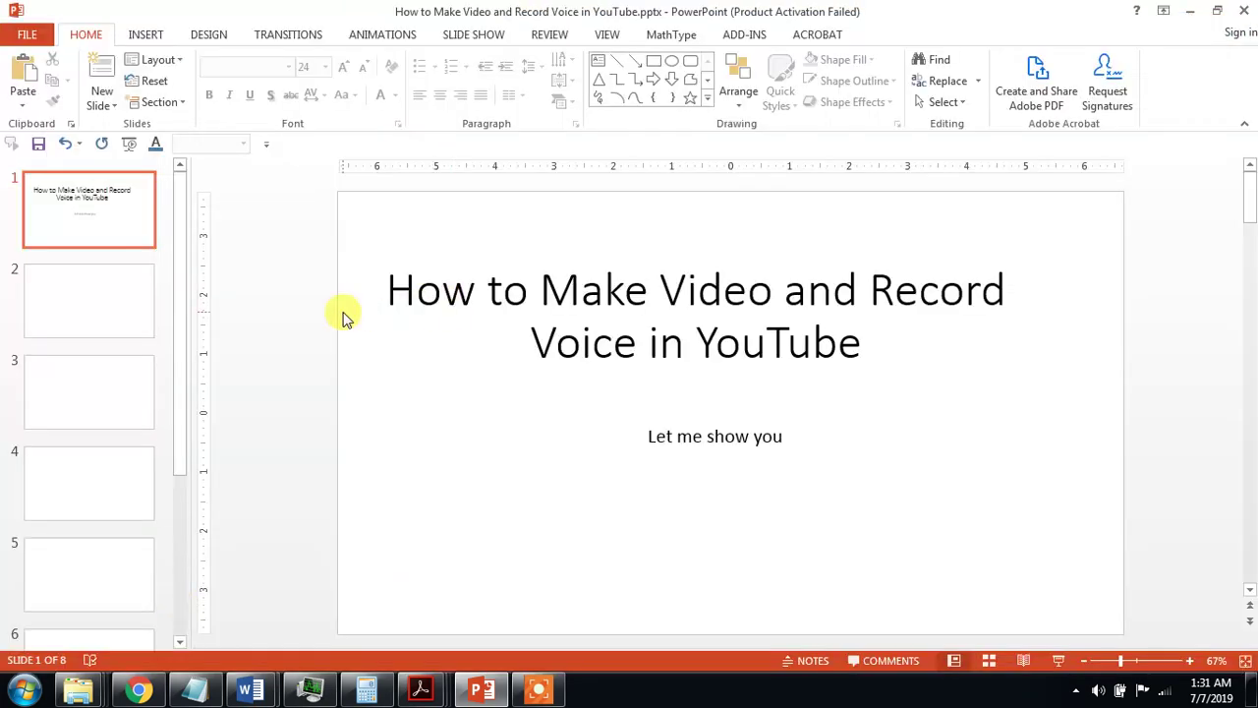
Type 'First of All Make Presentation' as the slide 2 title.
click(119, 315)
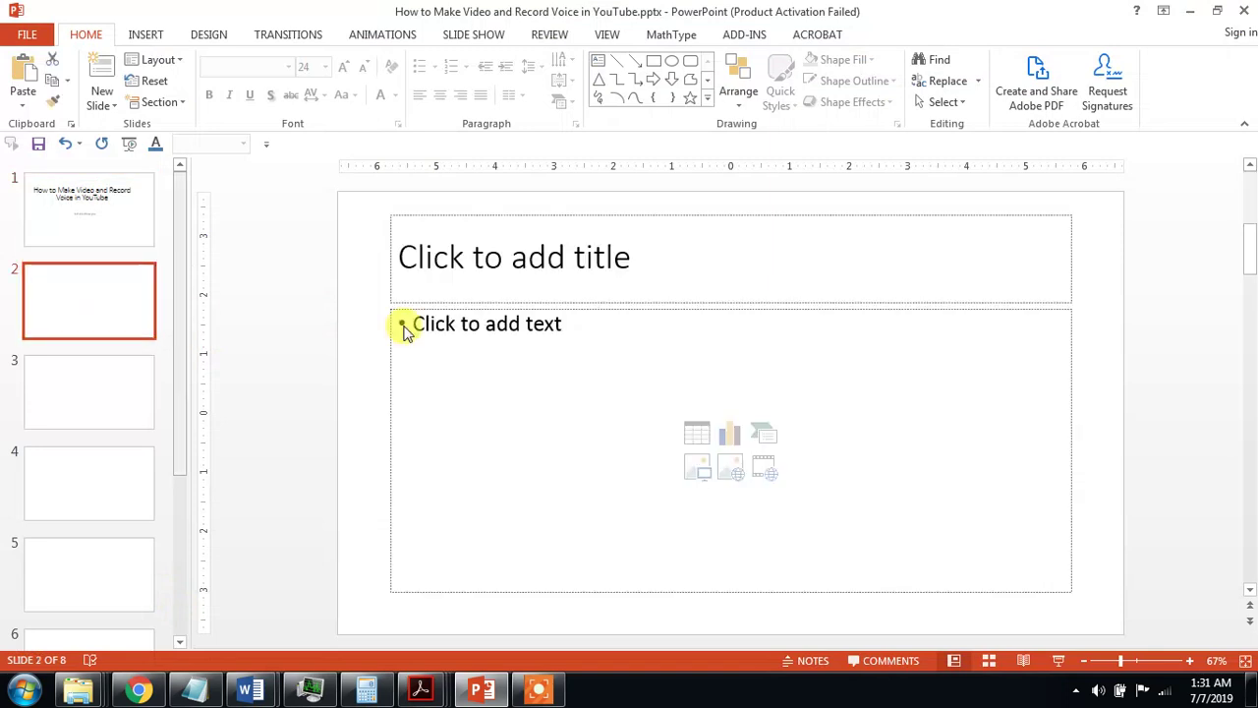
click(685, 267)
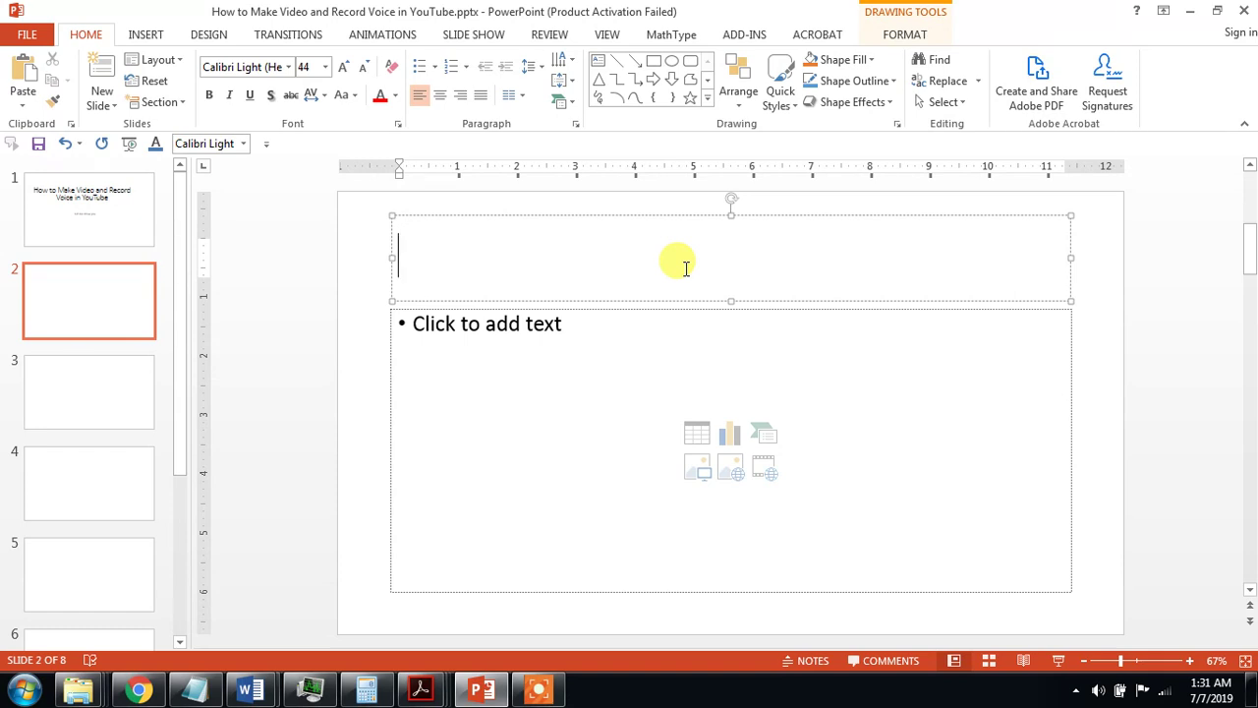
text(Firs)
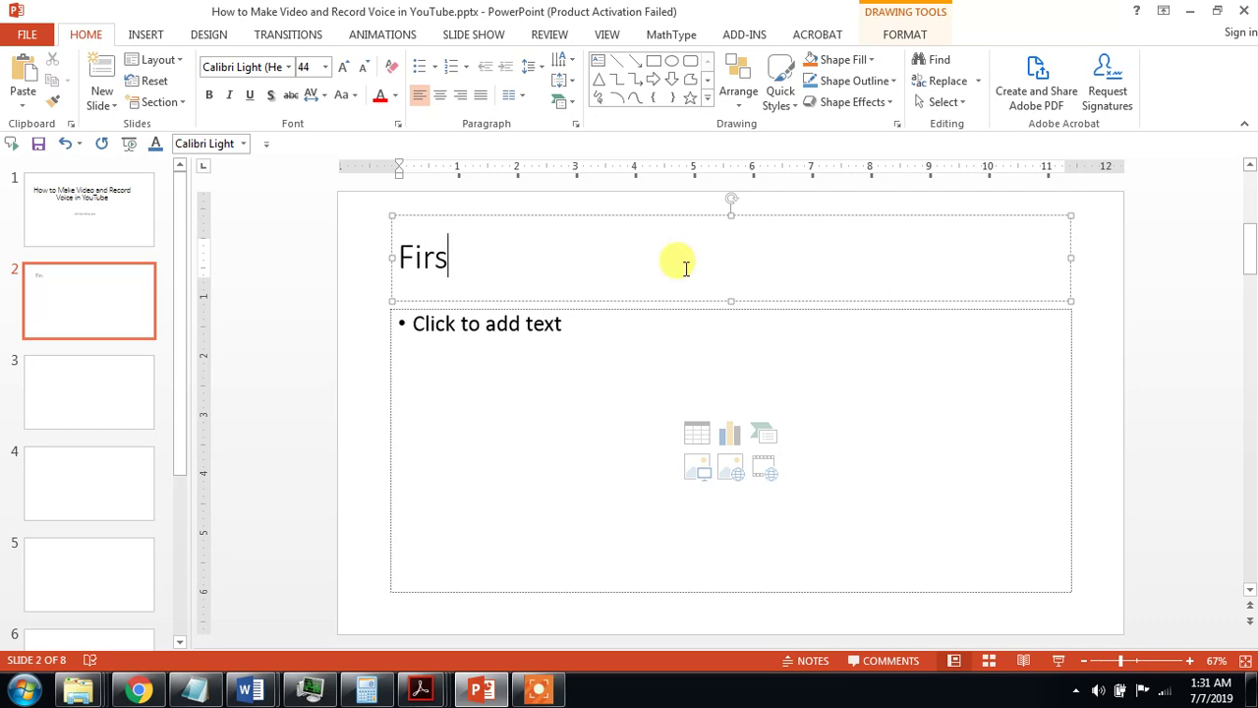
text(t of )
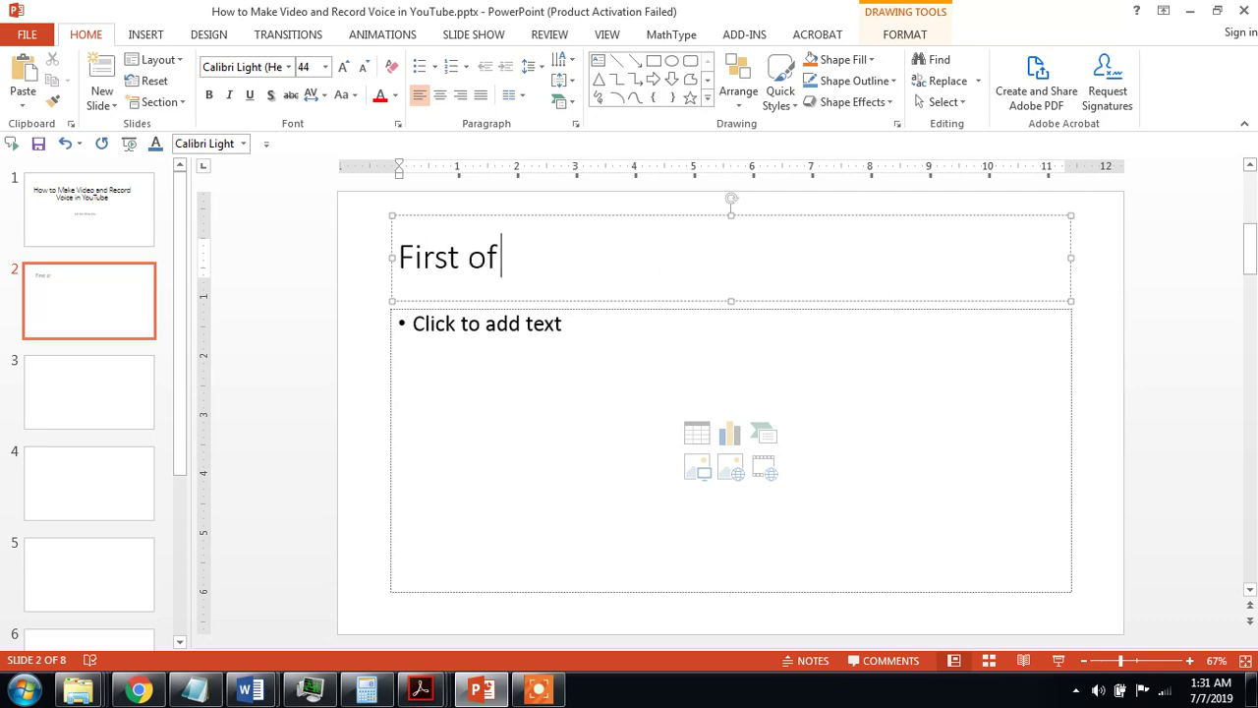
text(A)
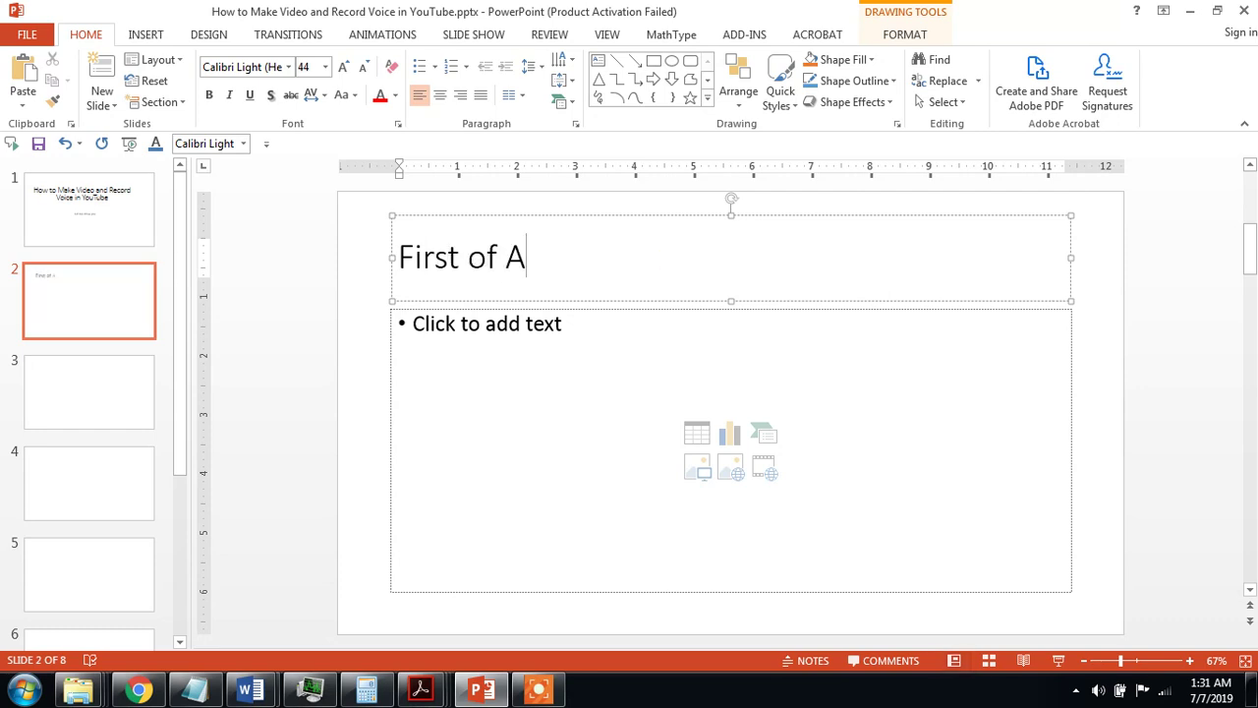
text(ll Ma)
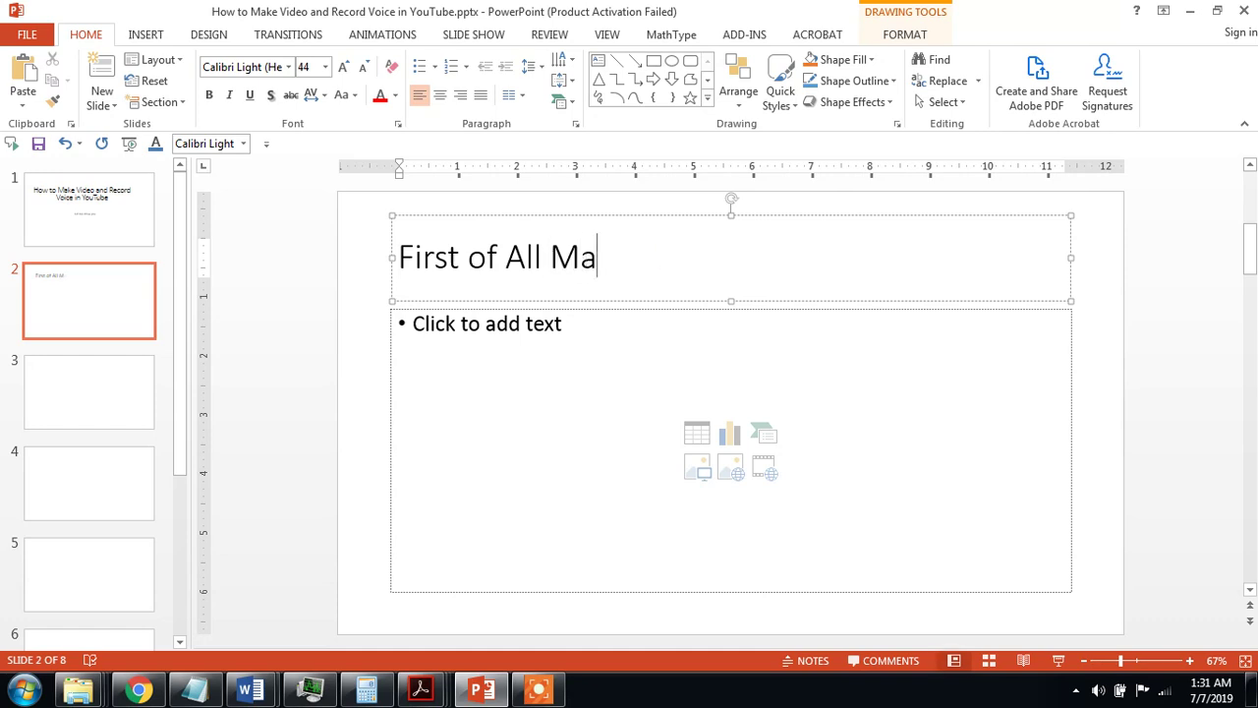
text(ke P)
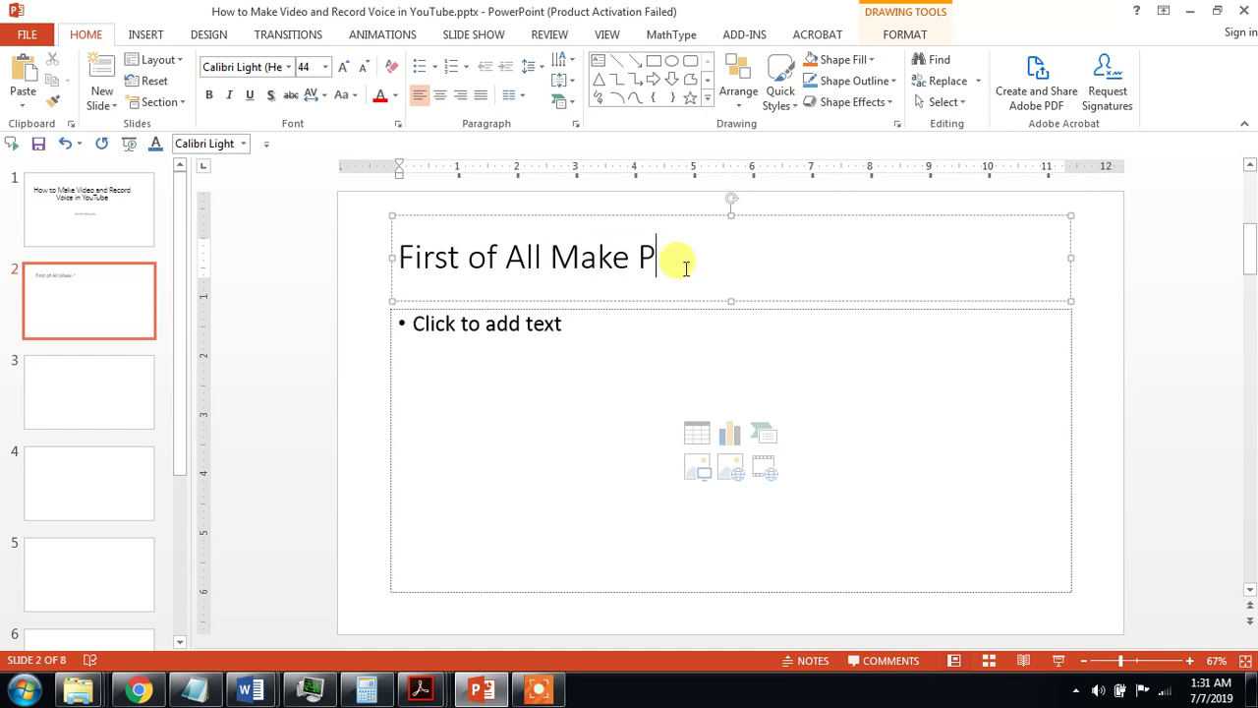
text(resenta)
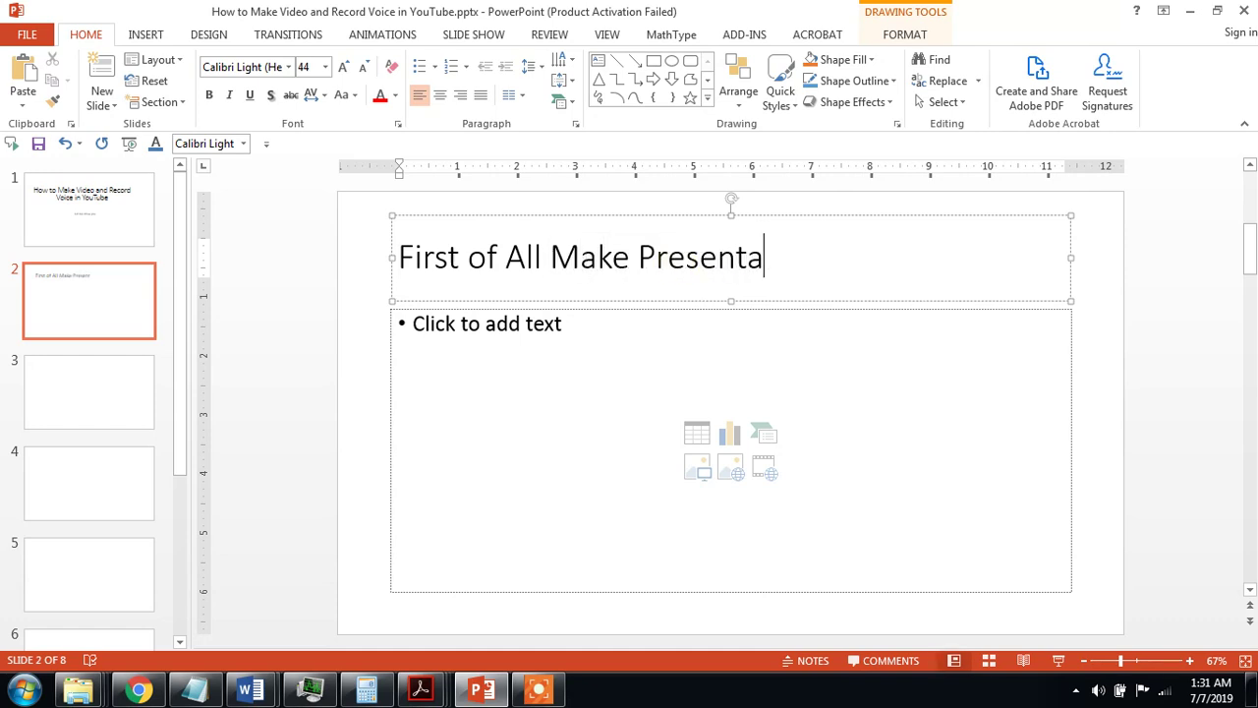
text(tion)
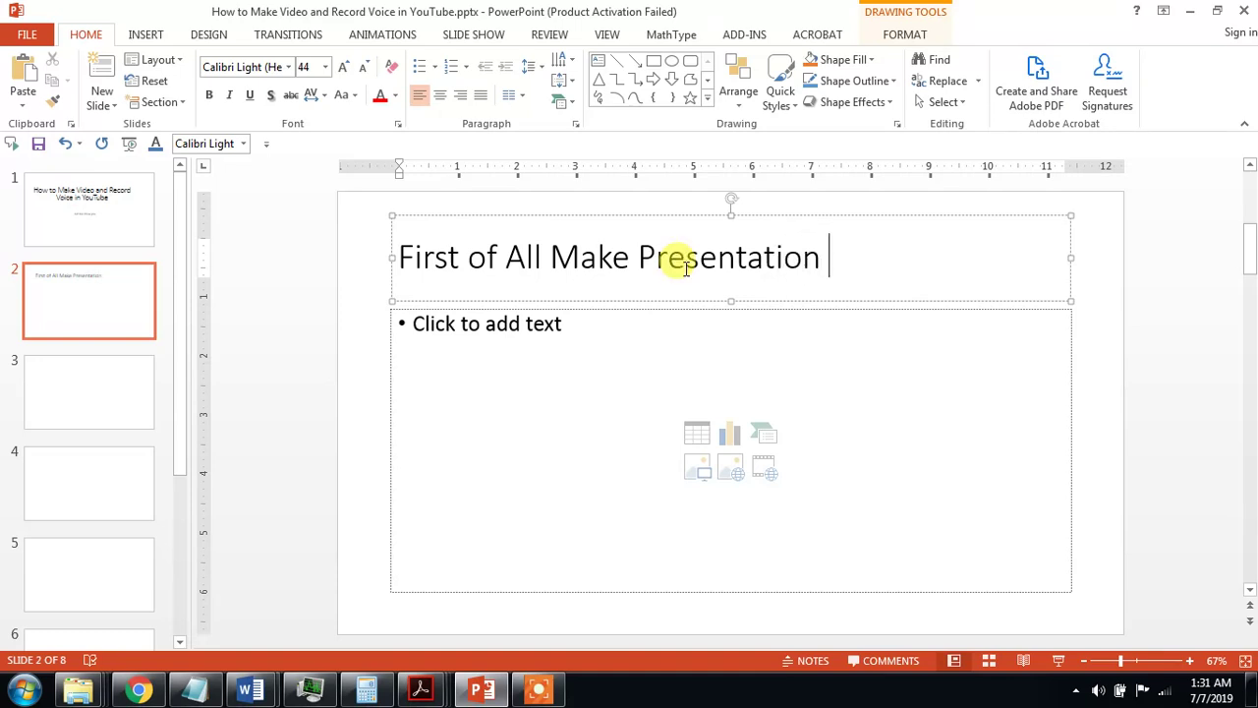
Type slide 2 bullets: 'Make presentation of any topic you want any technology', Education, Add fictures, Animation etc.
click(689, 358)
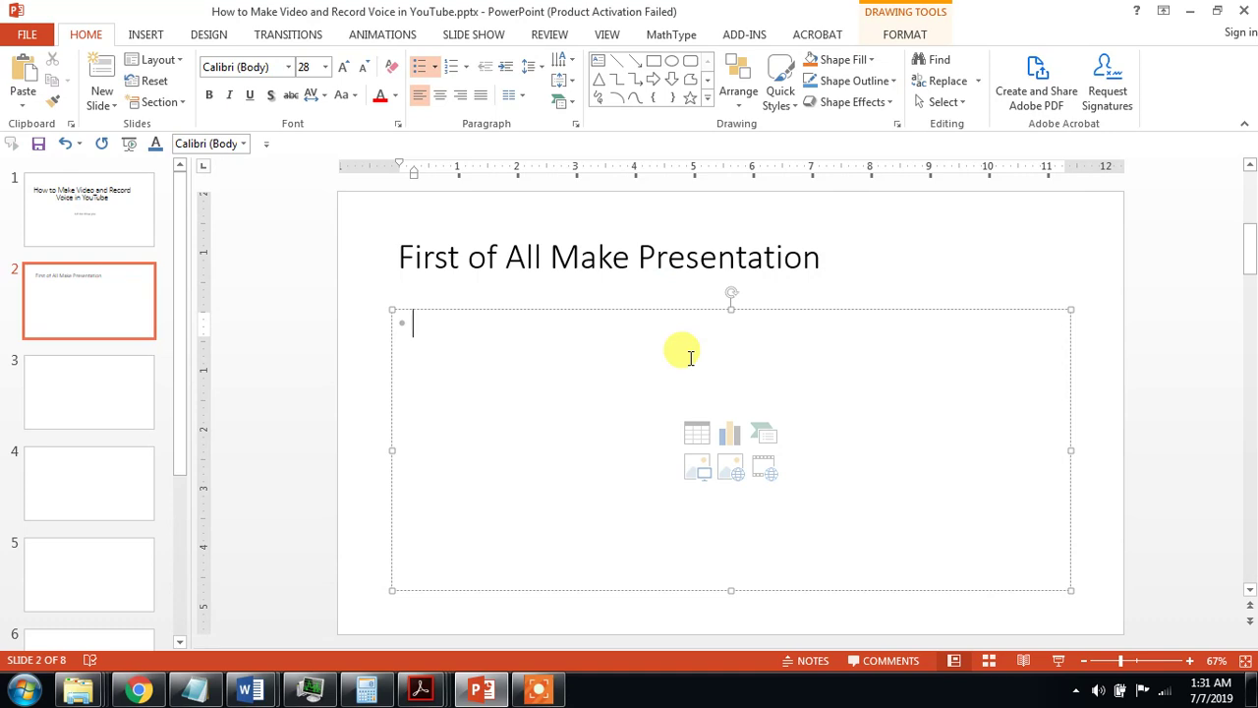
text(Mak)
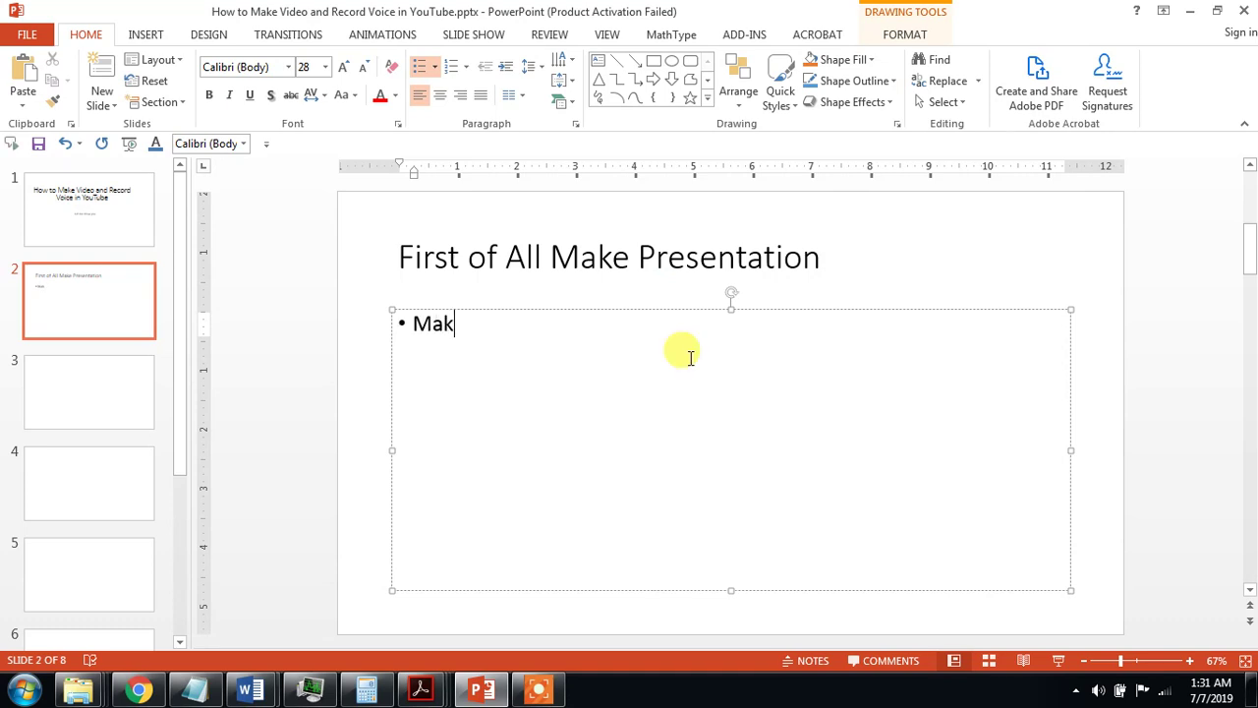
text(e pre)
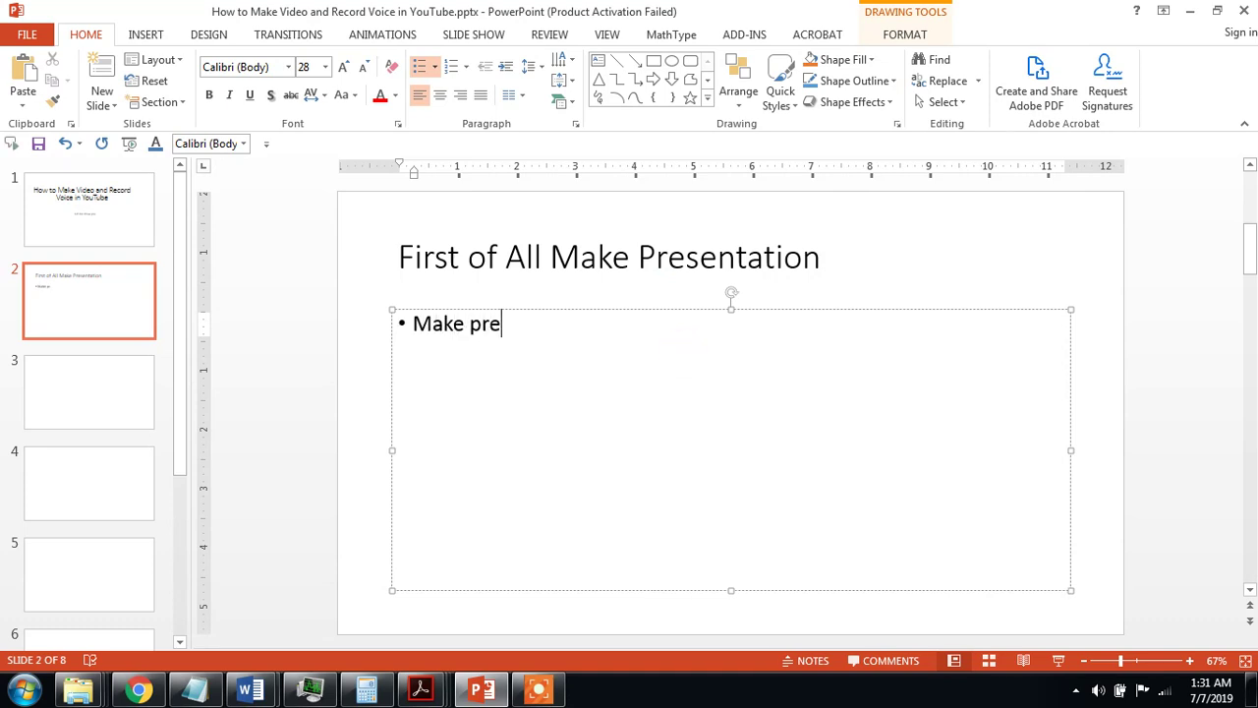
text(sentati)
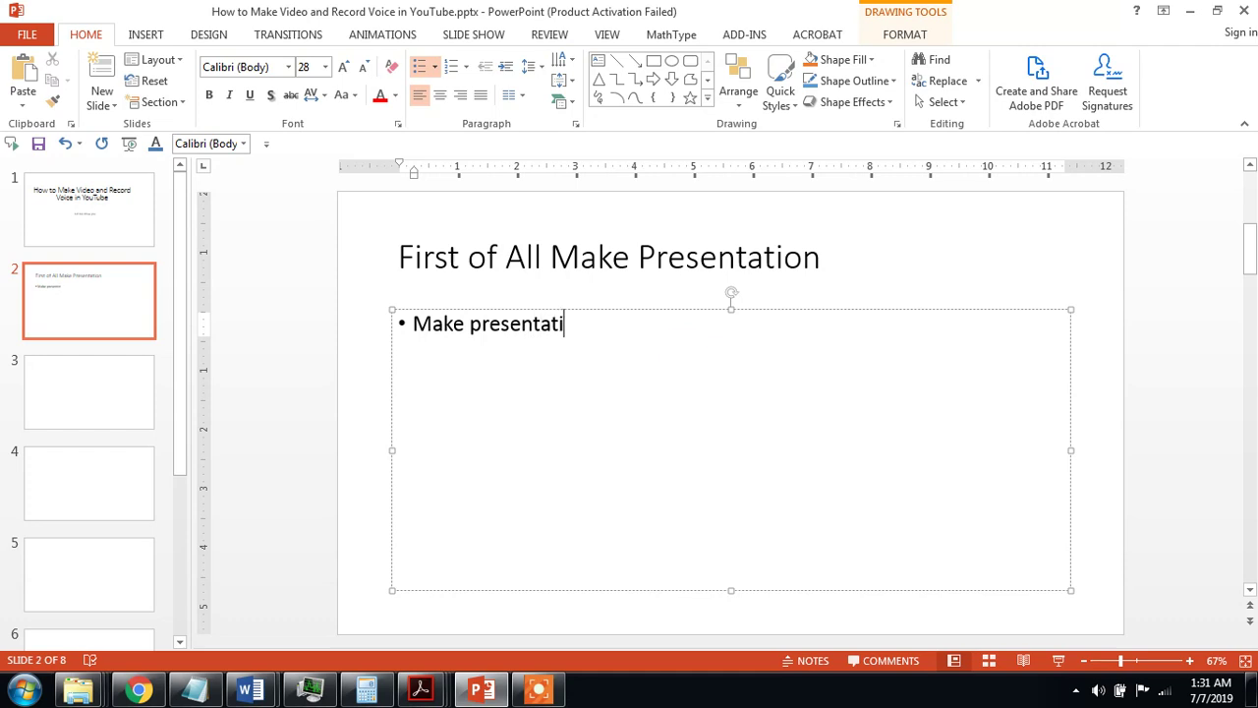
text(on )
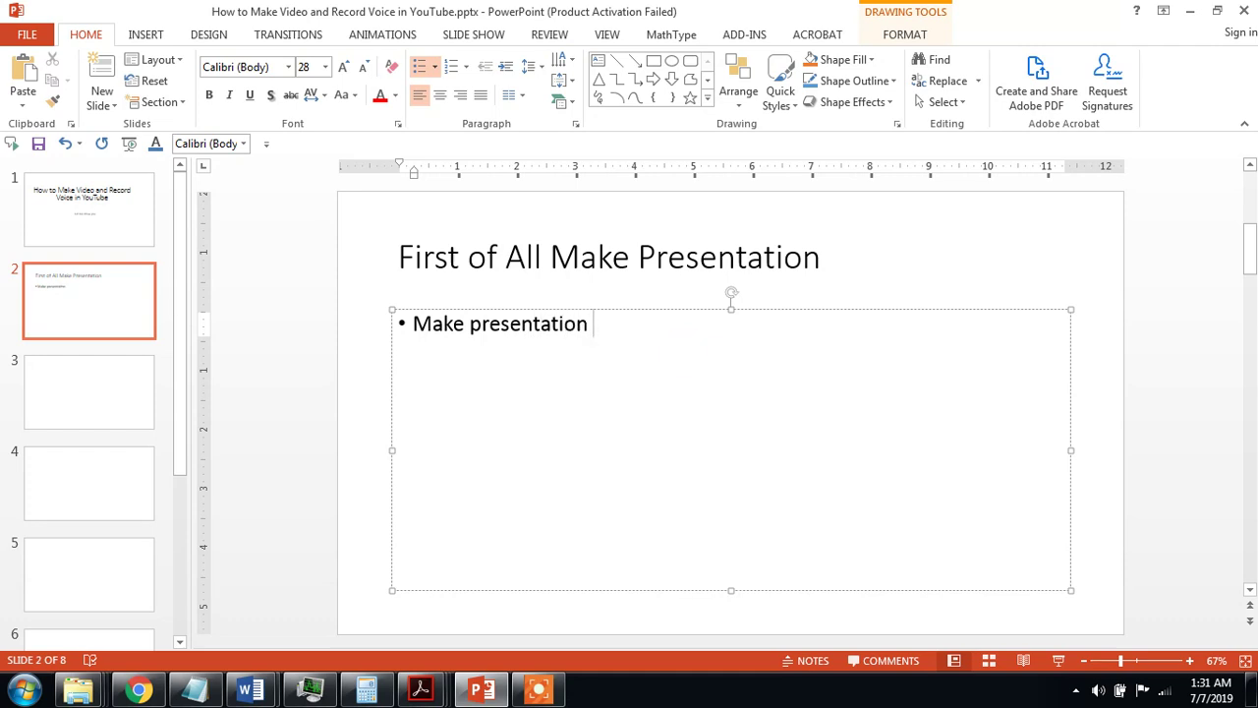
text(of any)
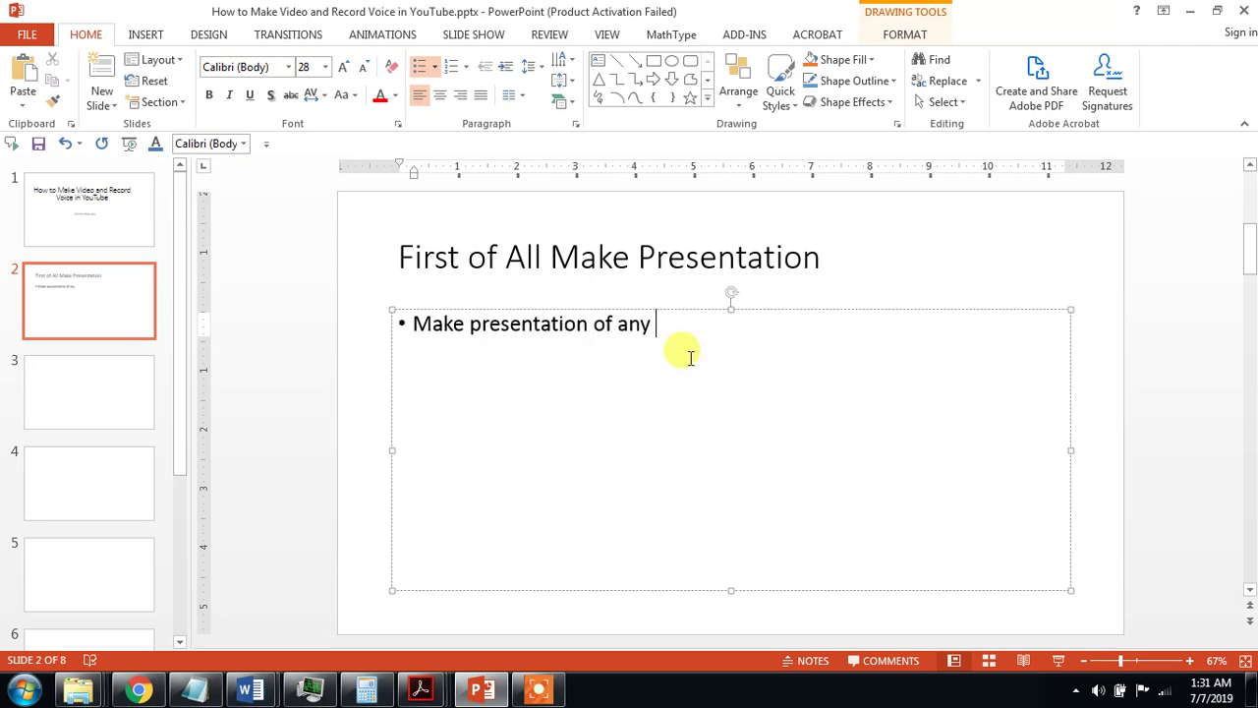
text( topic)
text( you wa)
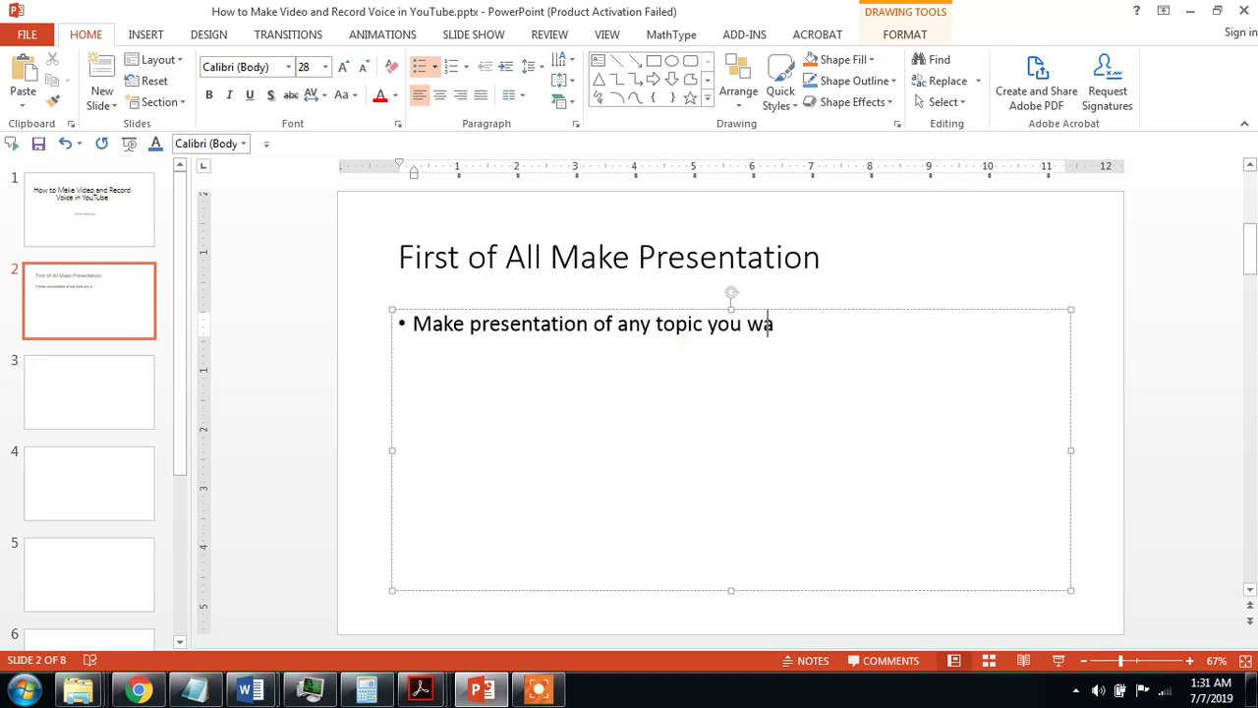
text(nt )
text(any )
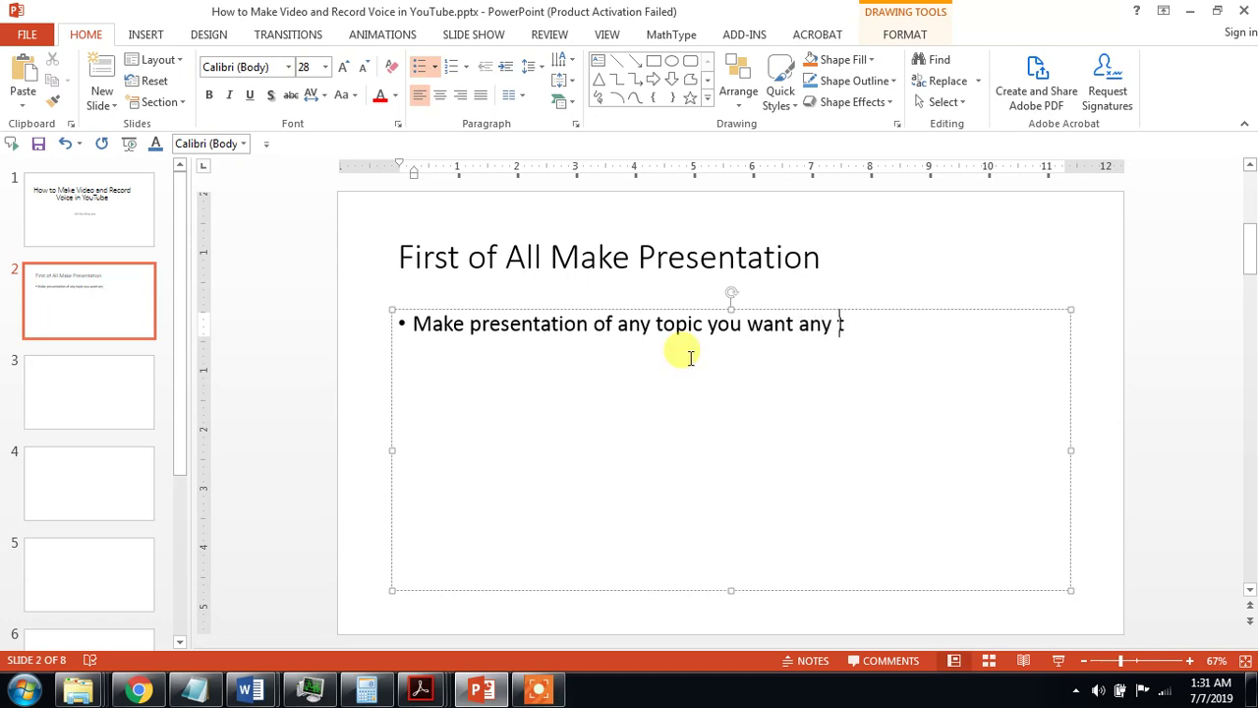
text(technolo)
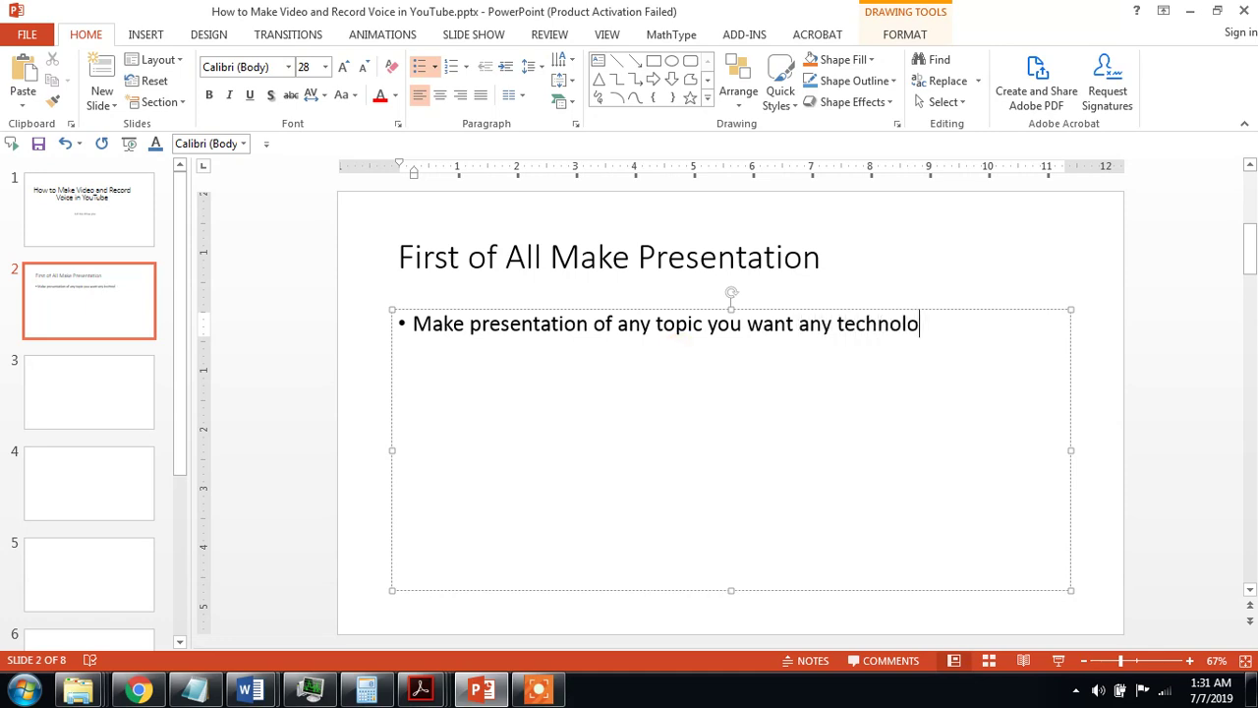
text(gy)
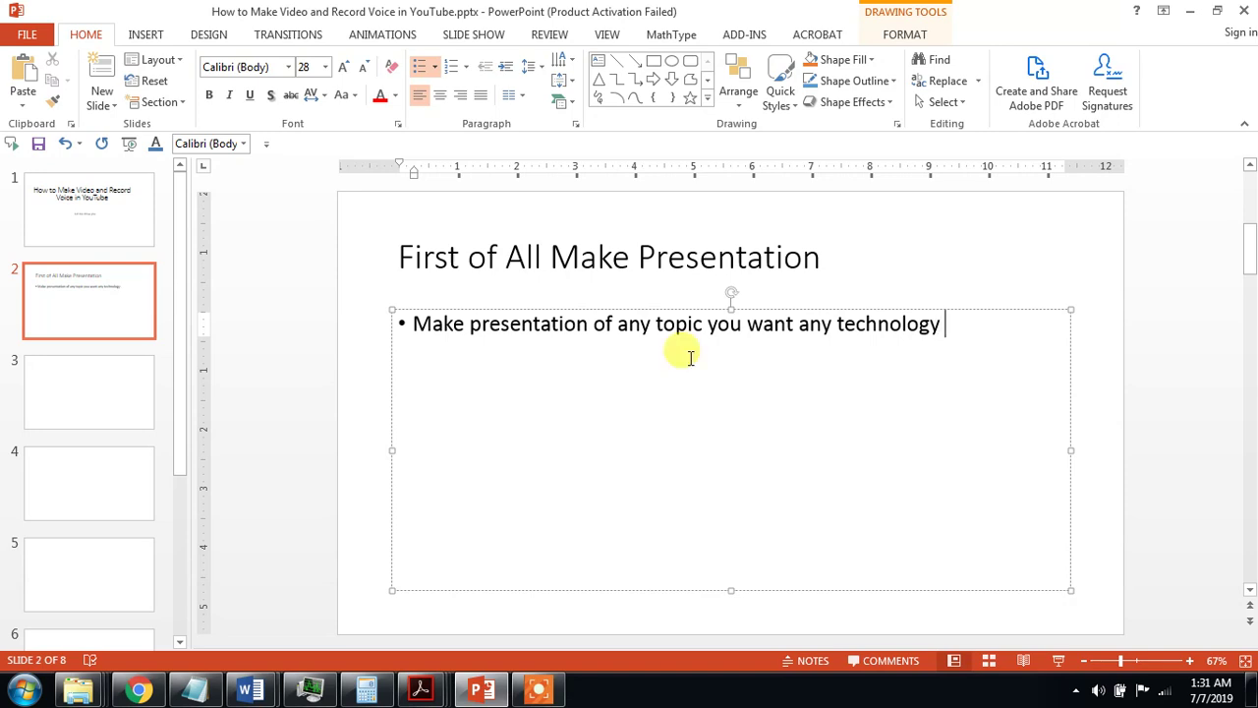
key(Return)
text(ed)
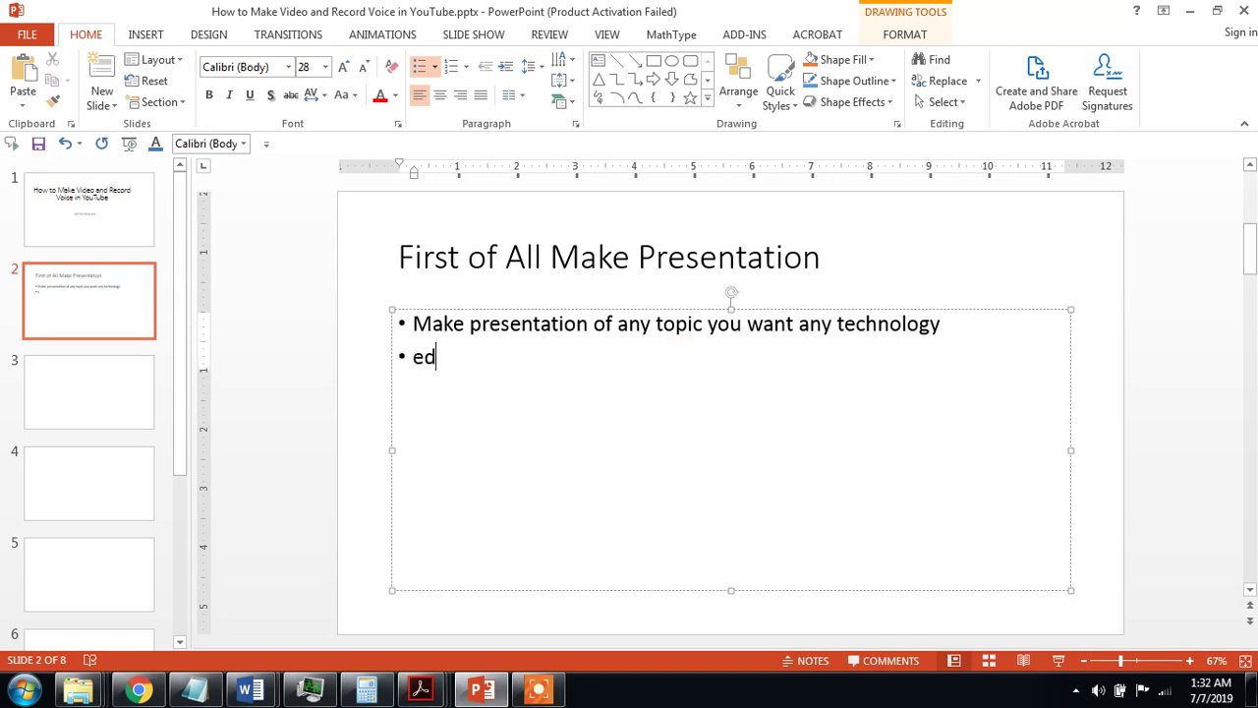
text(catio)
text(n)
key(Return)
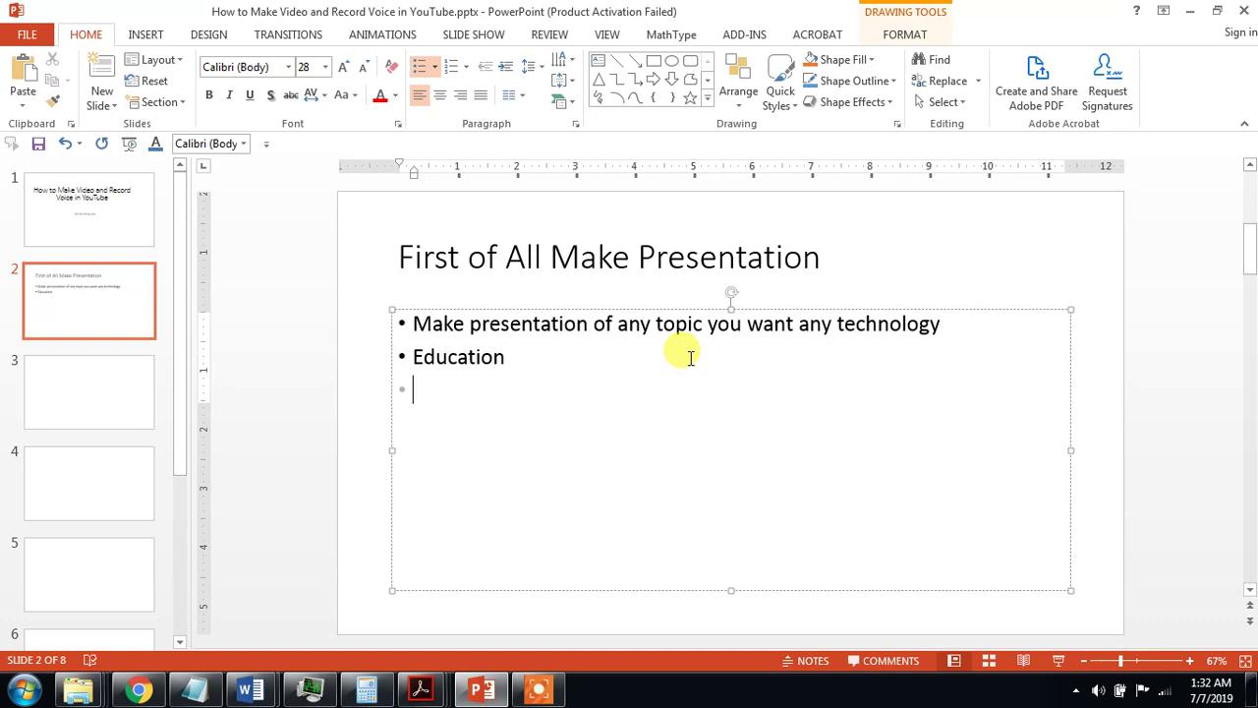
text(Add)
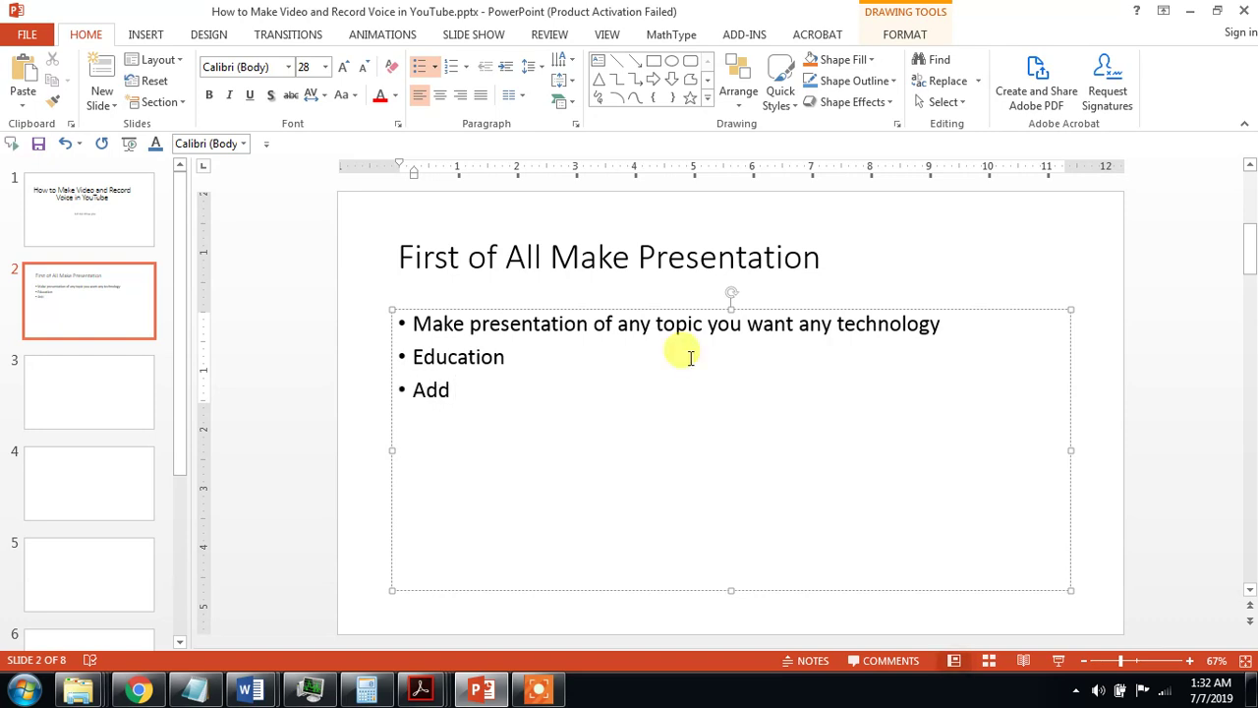
text( fic)
text(tures)
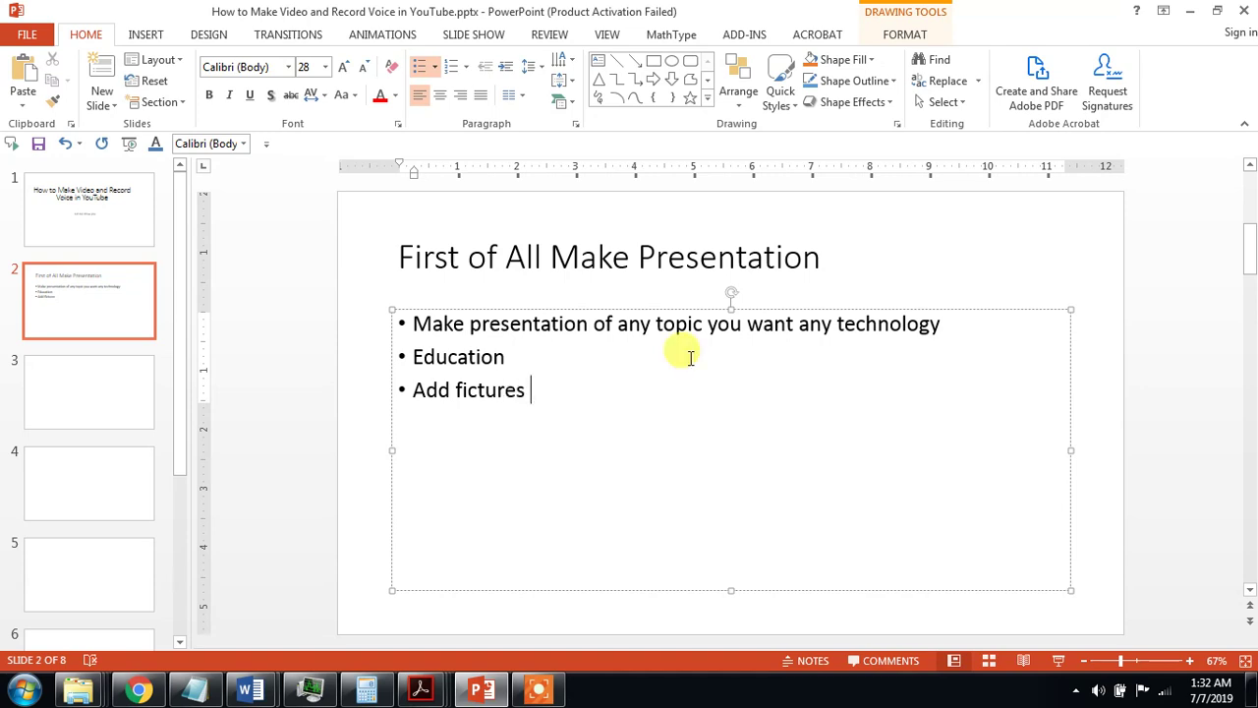
key(Return)
text(anim)
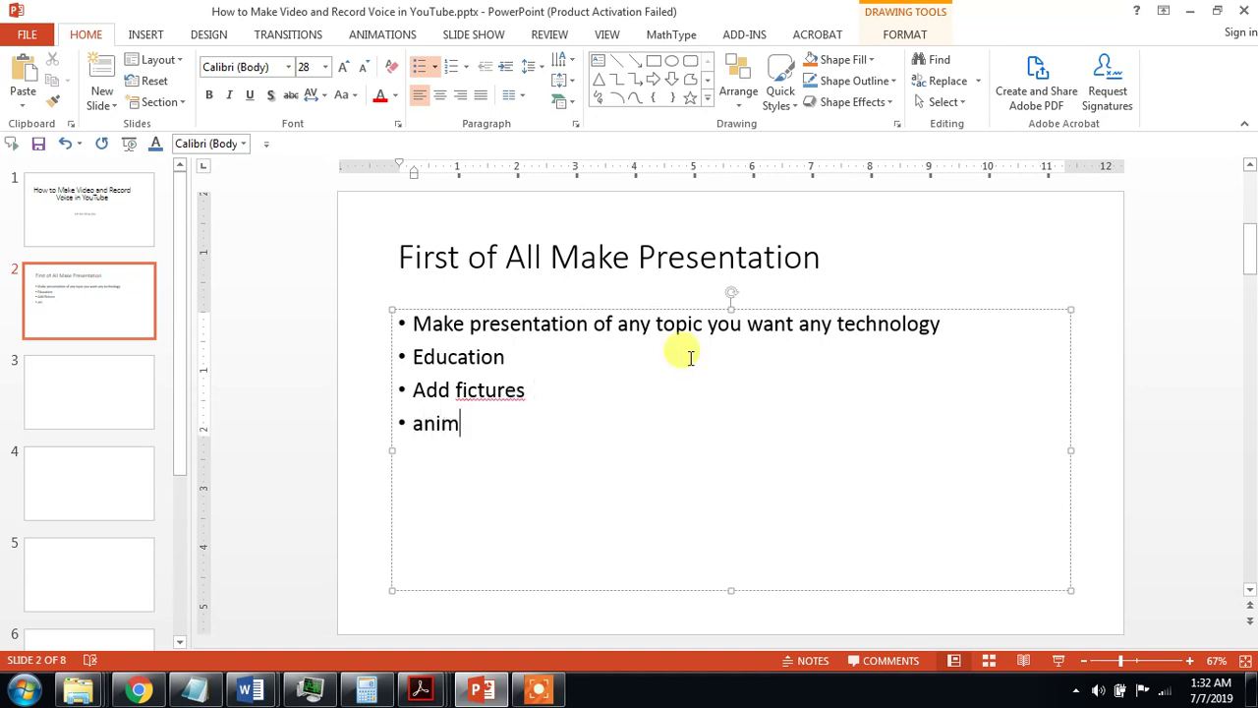
text(ation e)
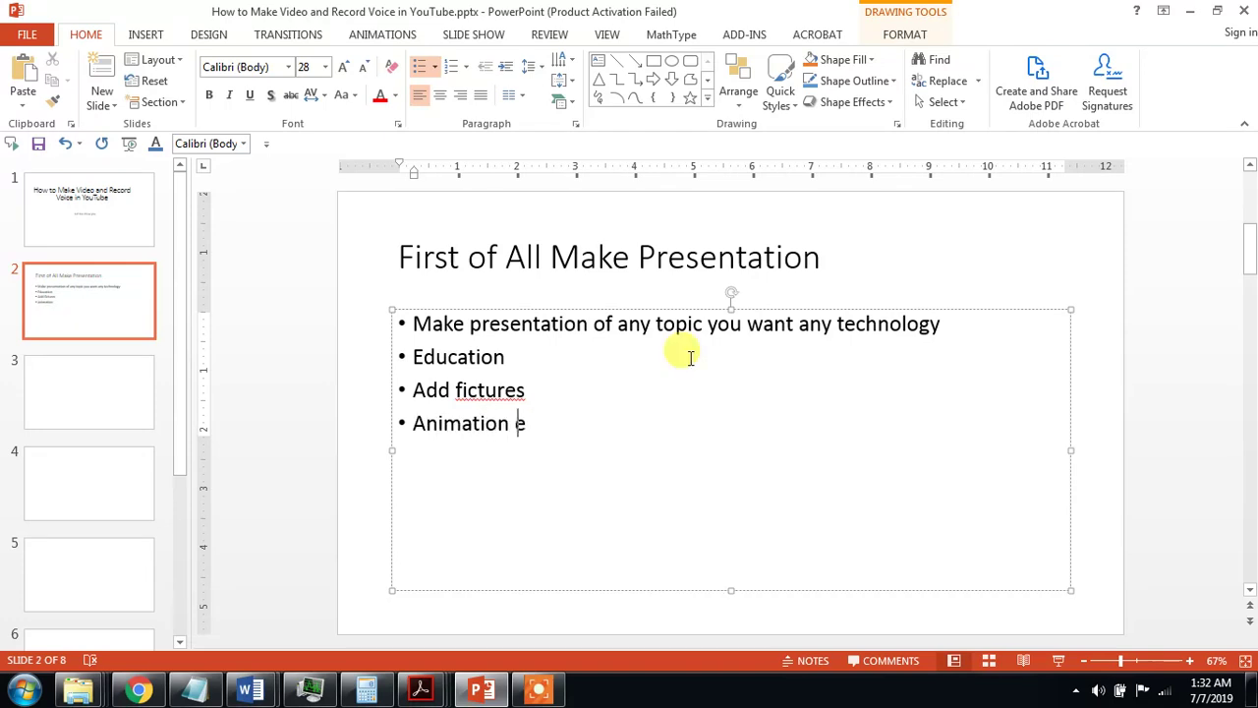
text(tc)
key(Return)
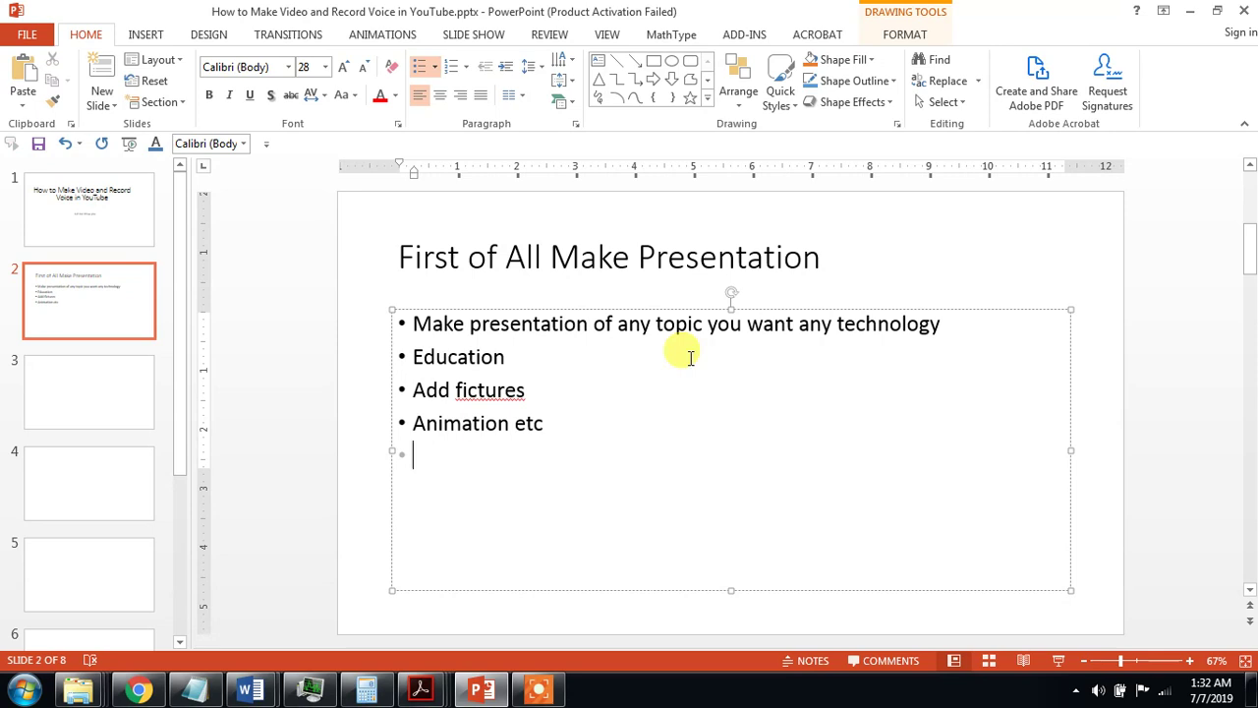
Fix the misspellings using suggestions, giving 'Add factures' and 'Animation etc.'.
right_click(496, 398)
click(536, 407)
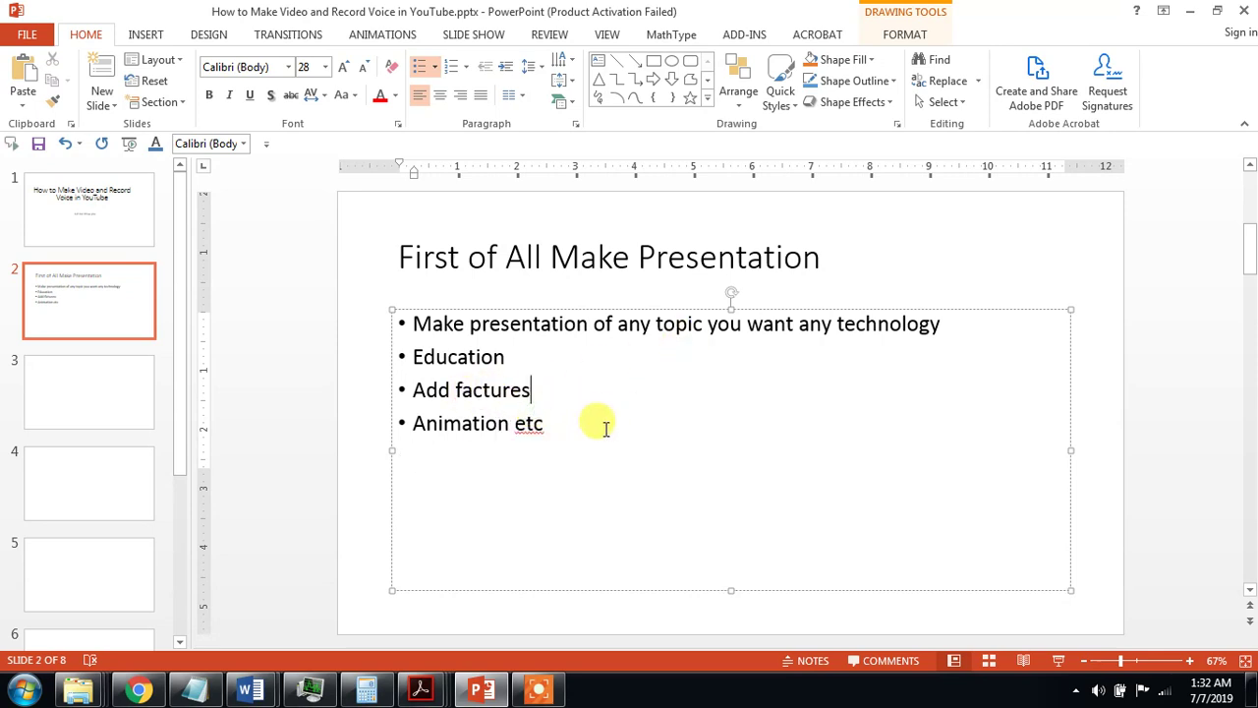
right_click(532, 425)
click(570, 440)
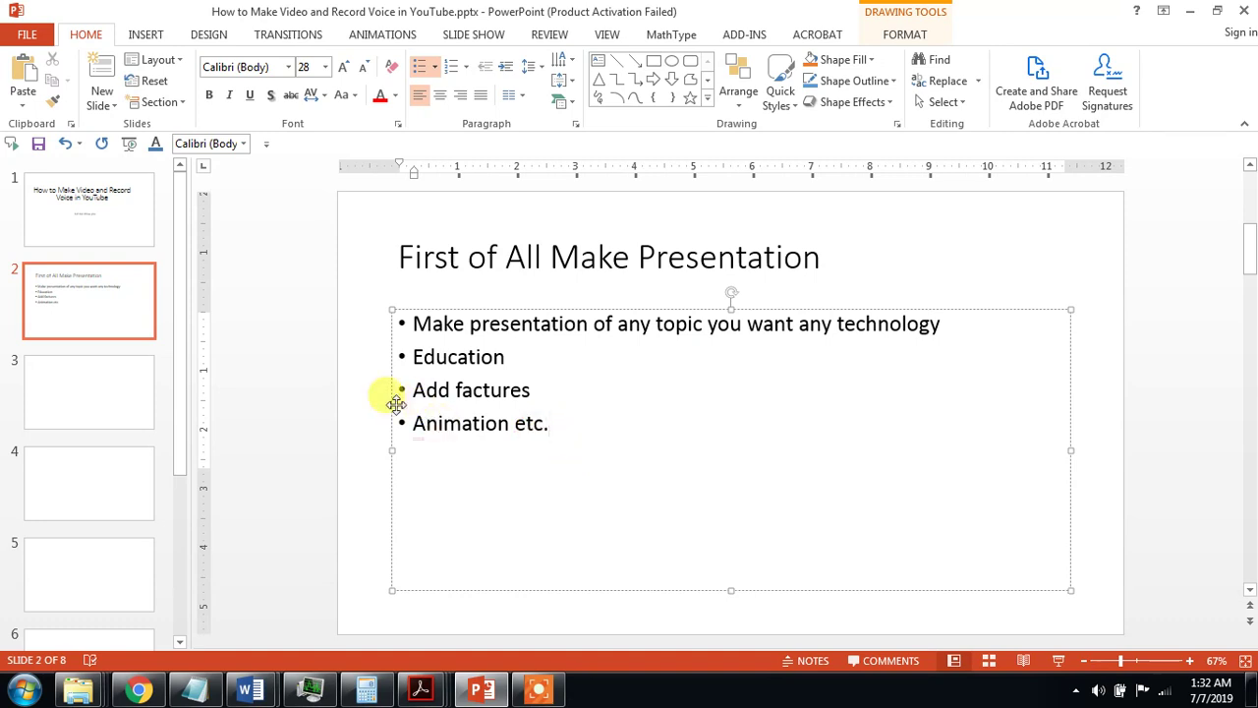
Title slide 3 'When' and put the cursor in its bullet area.
click(128, 391)
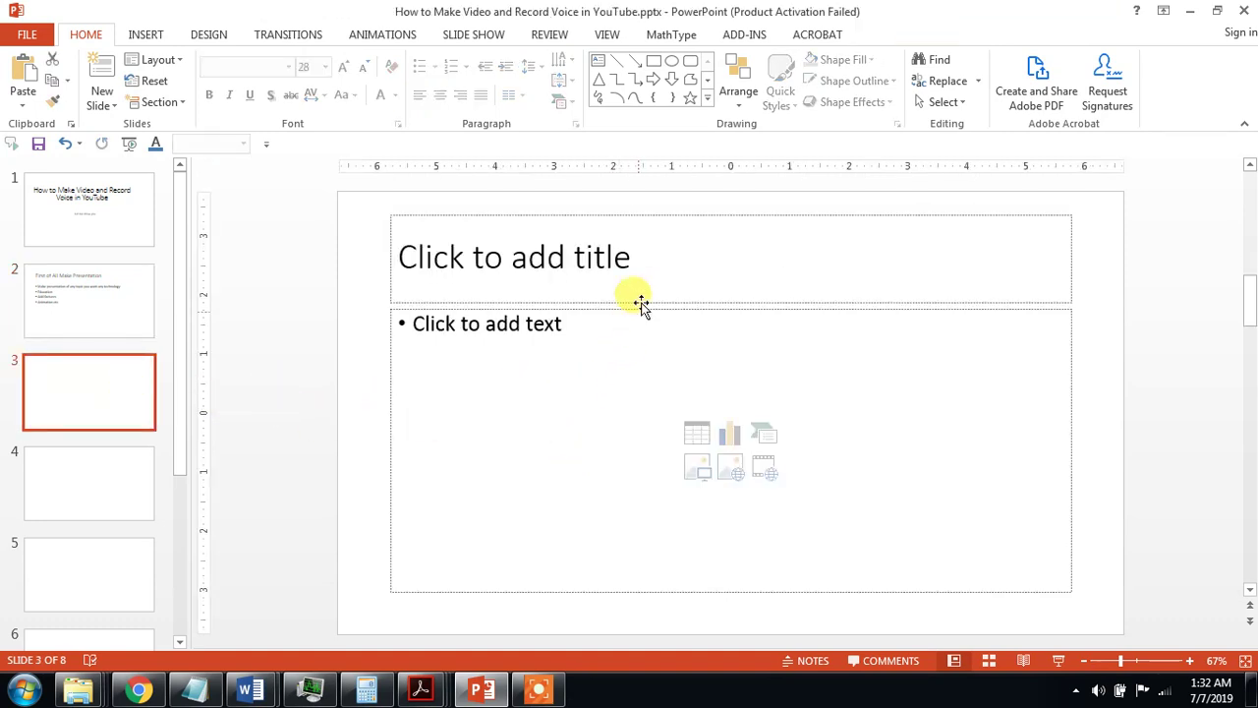
click(649, 278)
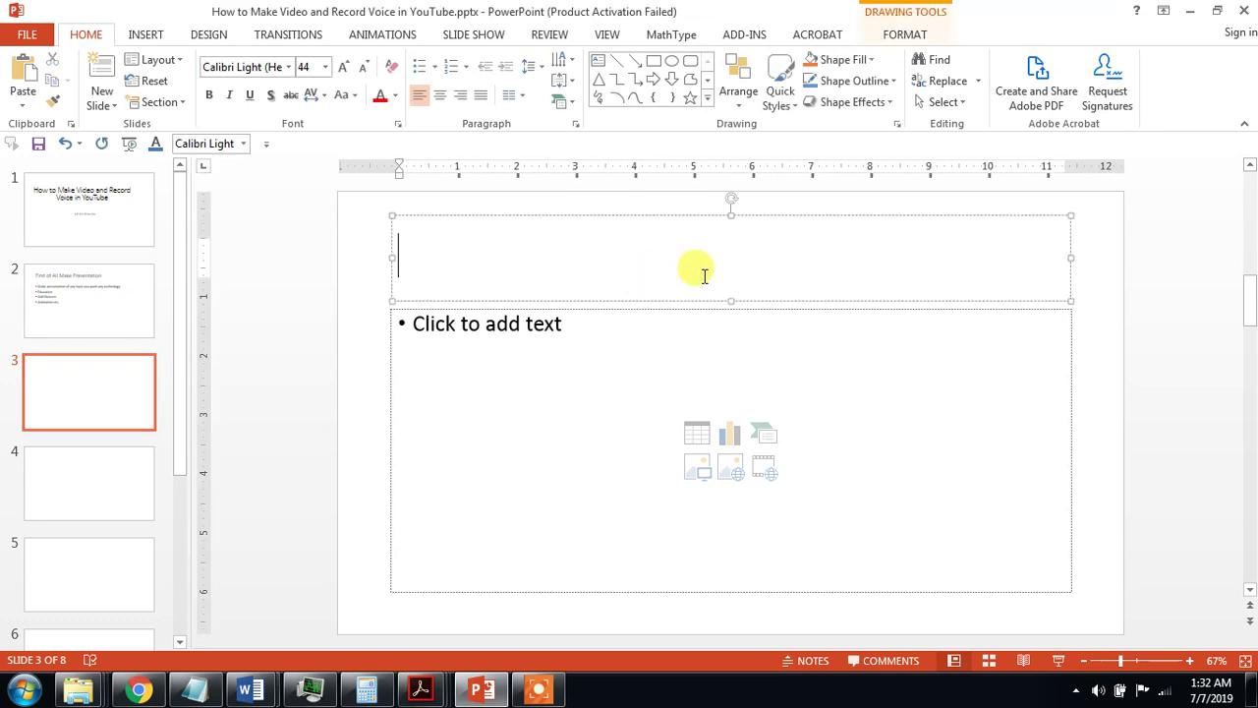
text(When)
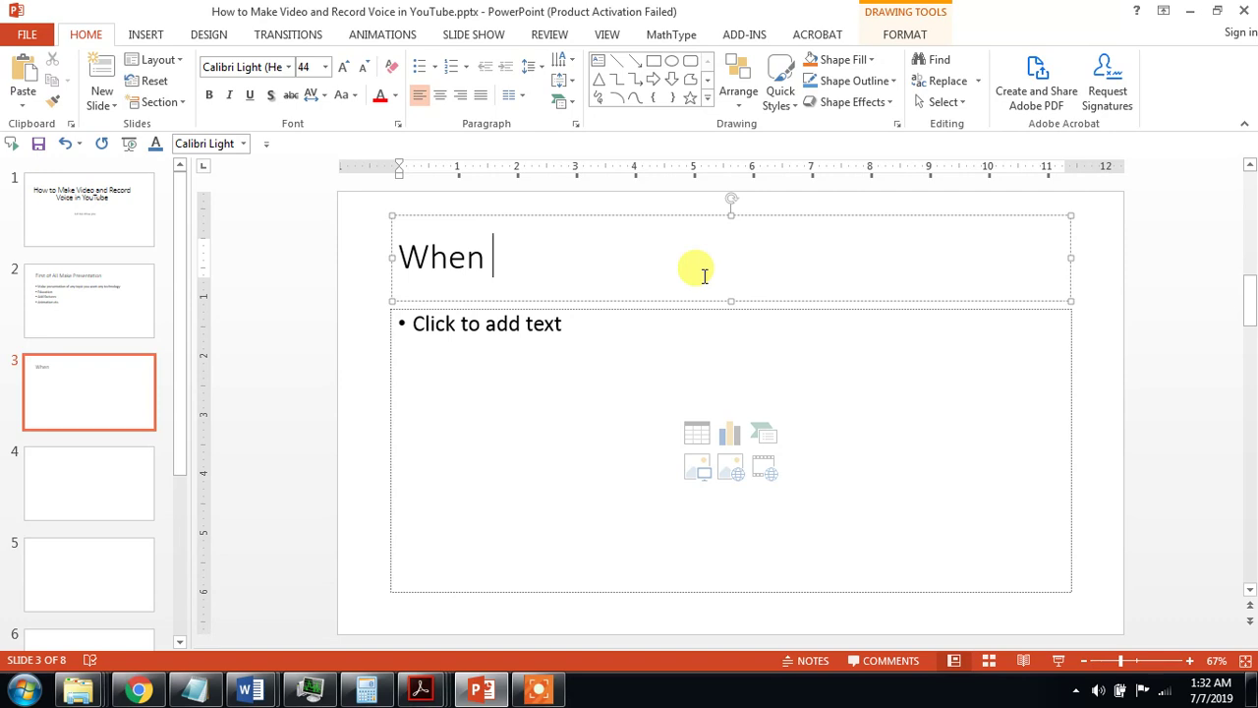
click(757, 358)
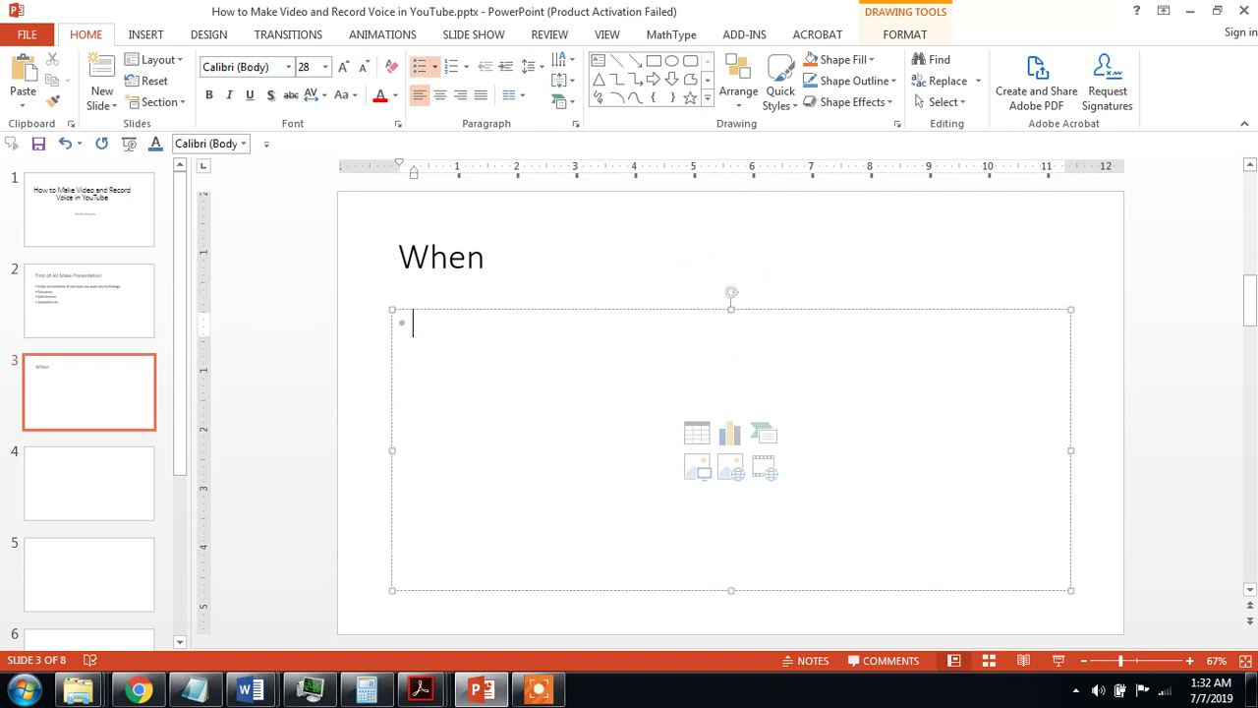
Add slide 3 bullets: 'The Presentation become ready', 'about ur selected topic', '5 slides to 50 slides', 'Or what ever you want'.
text(The Pr)
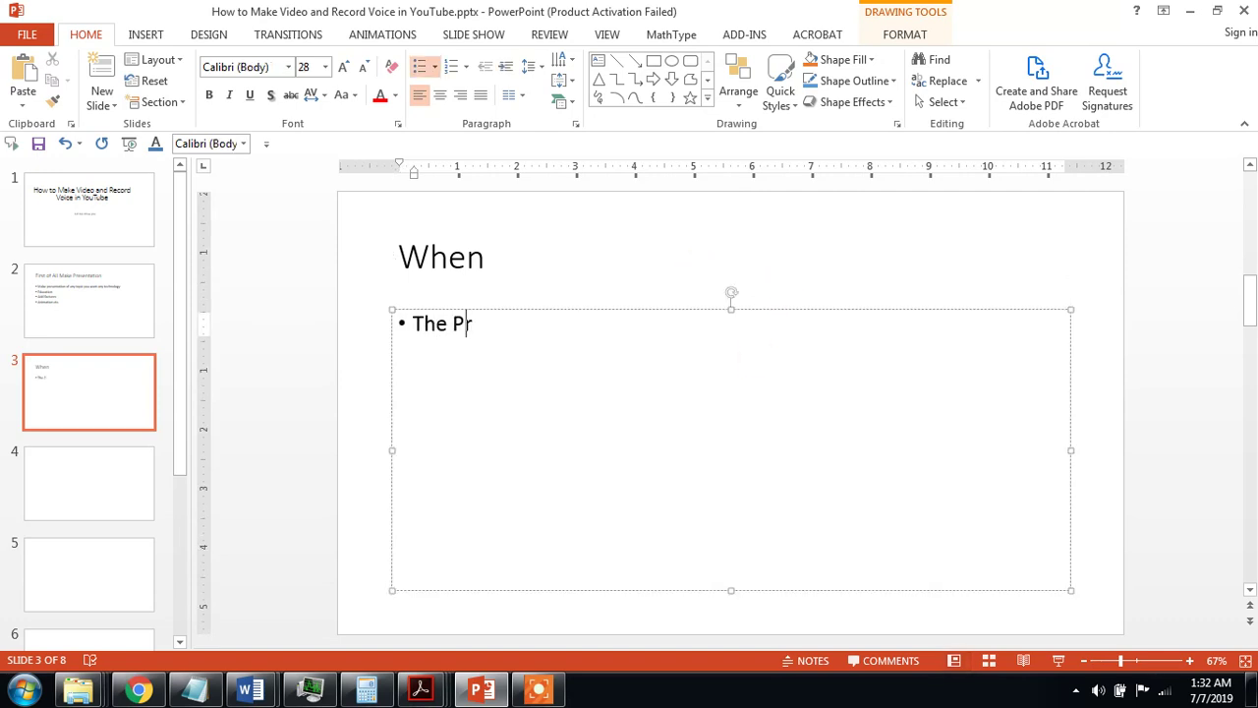
text(esentat)
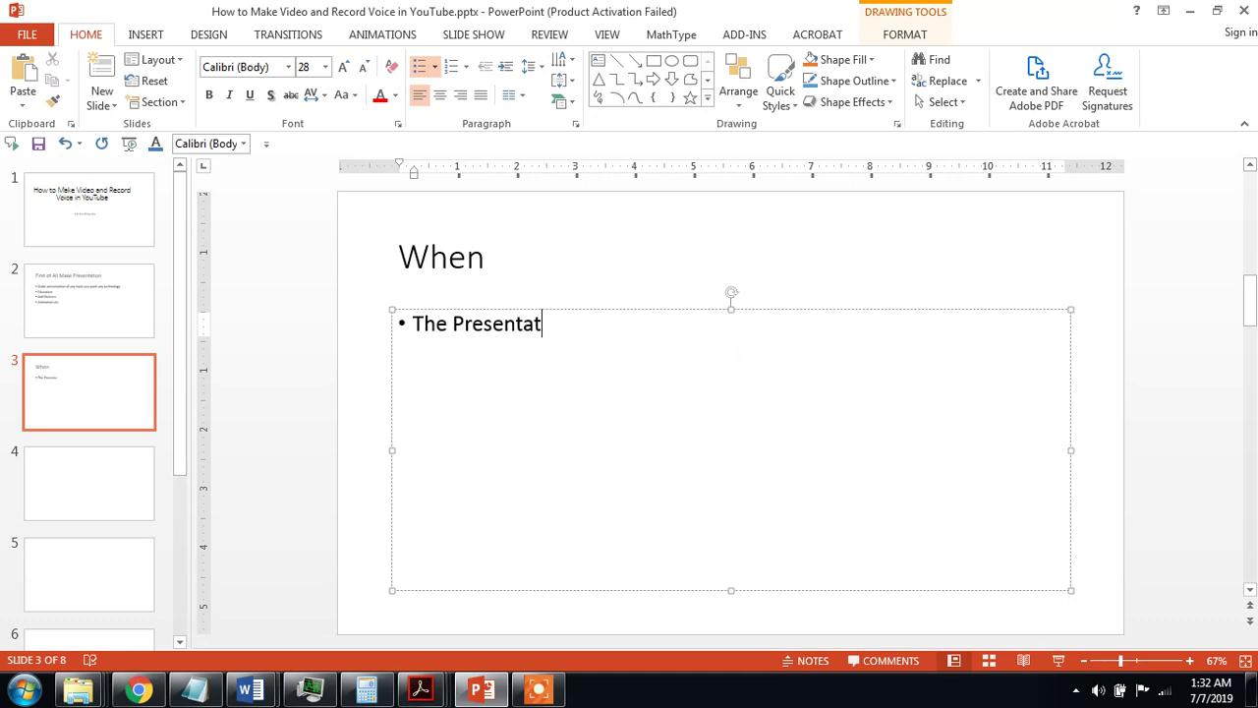
text(ion be)
text(come re)
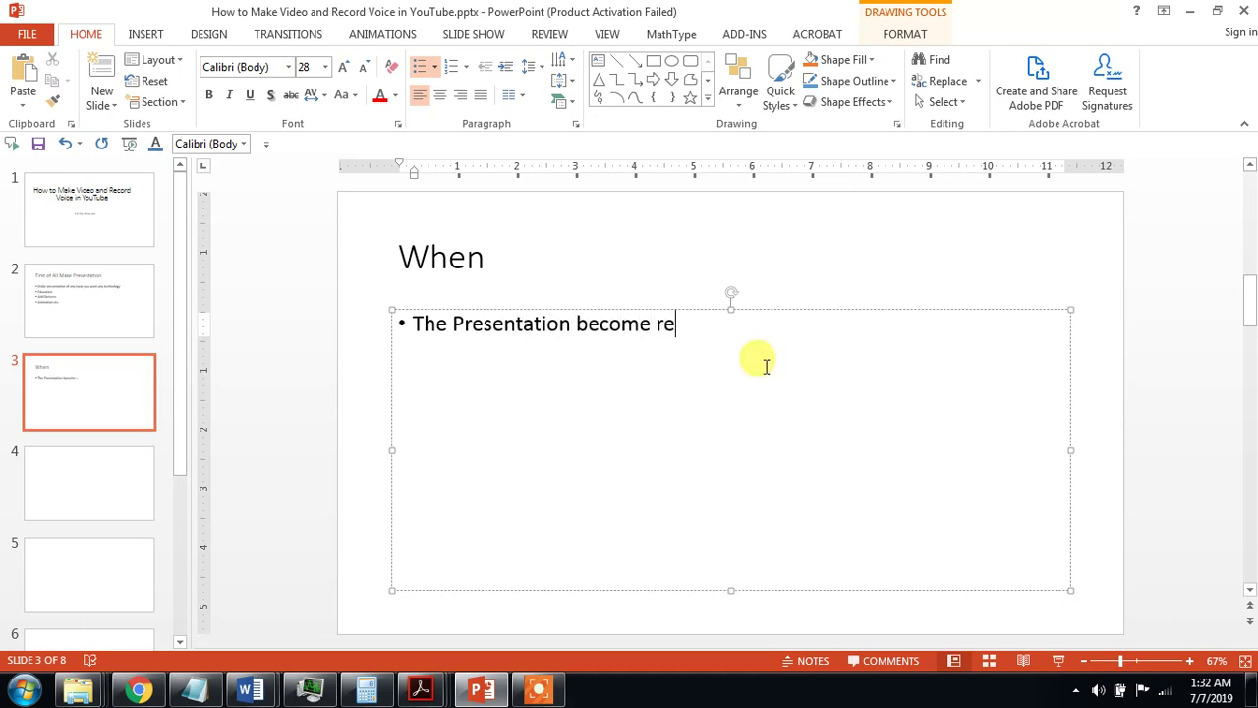
text(ady)
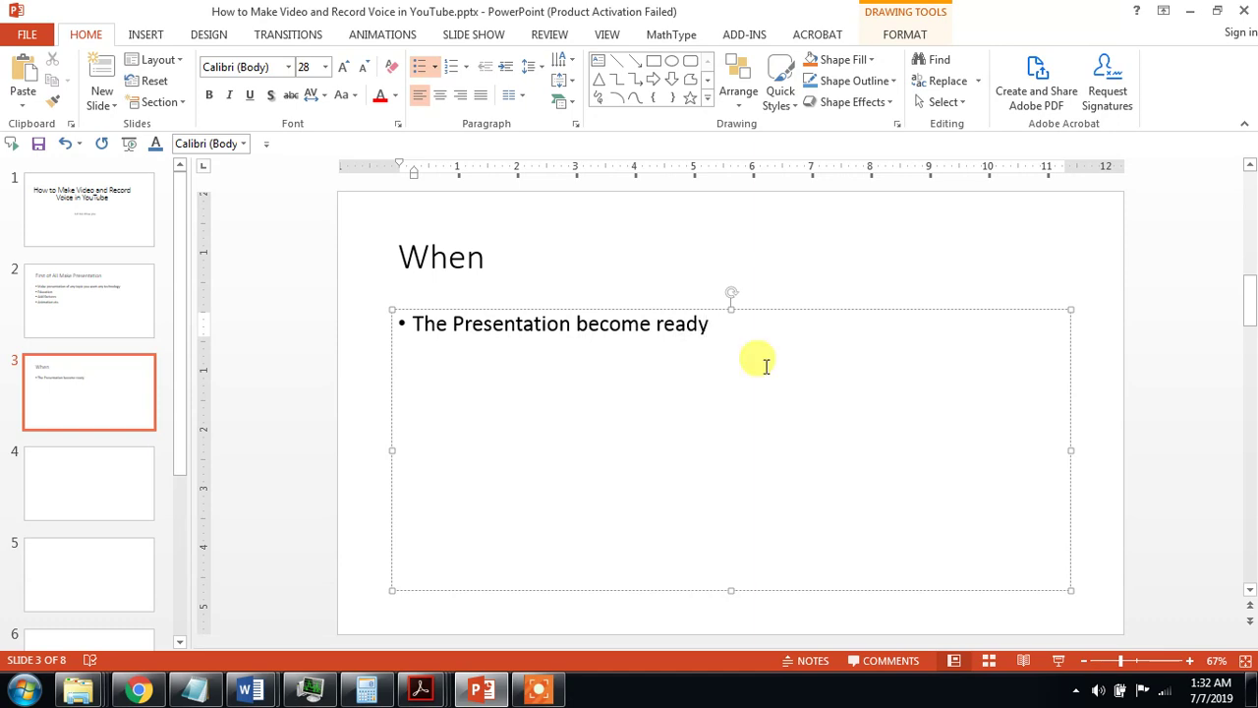
key(Return)
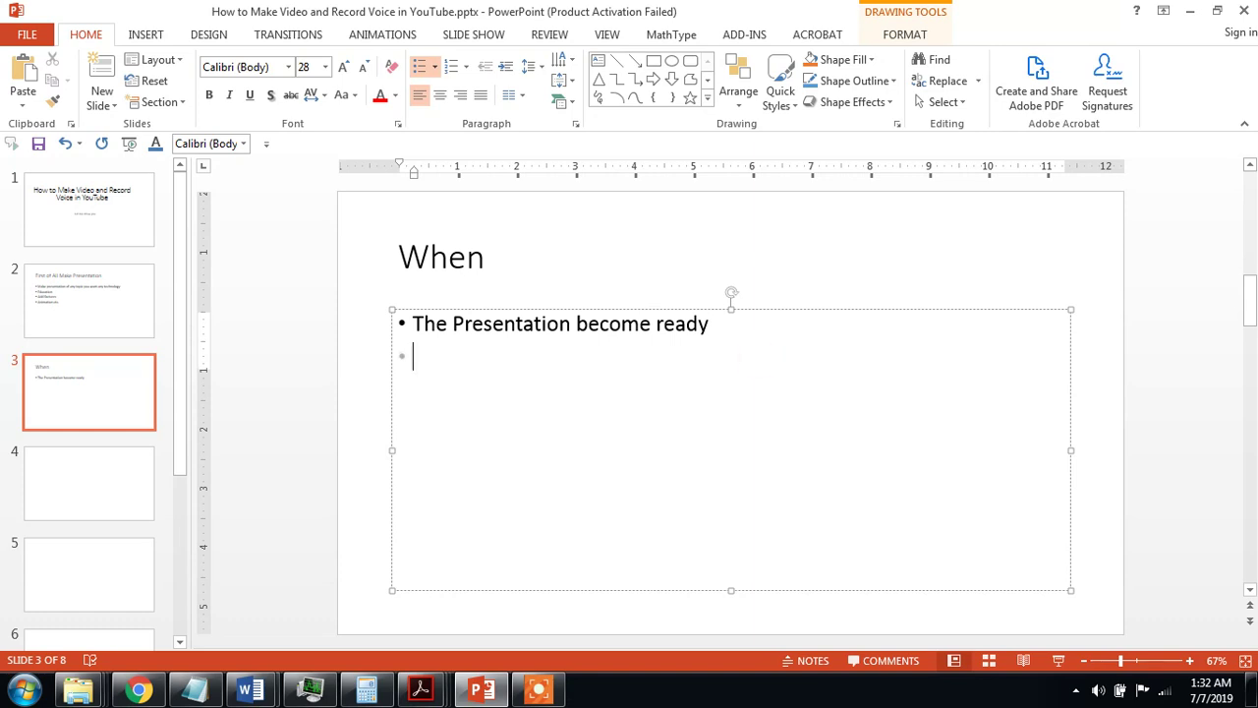
text(about )
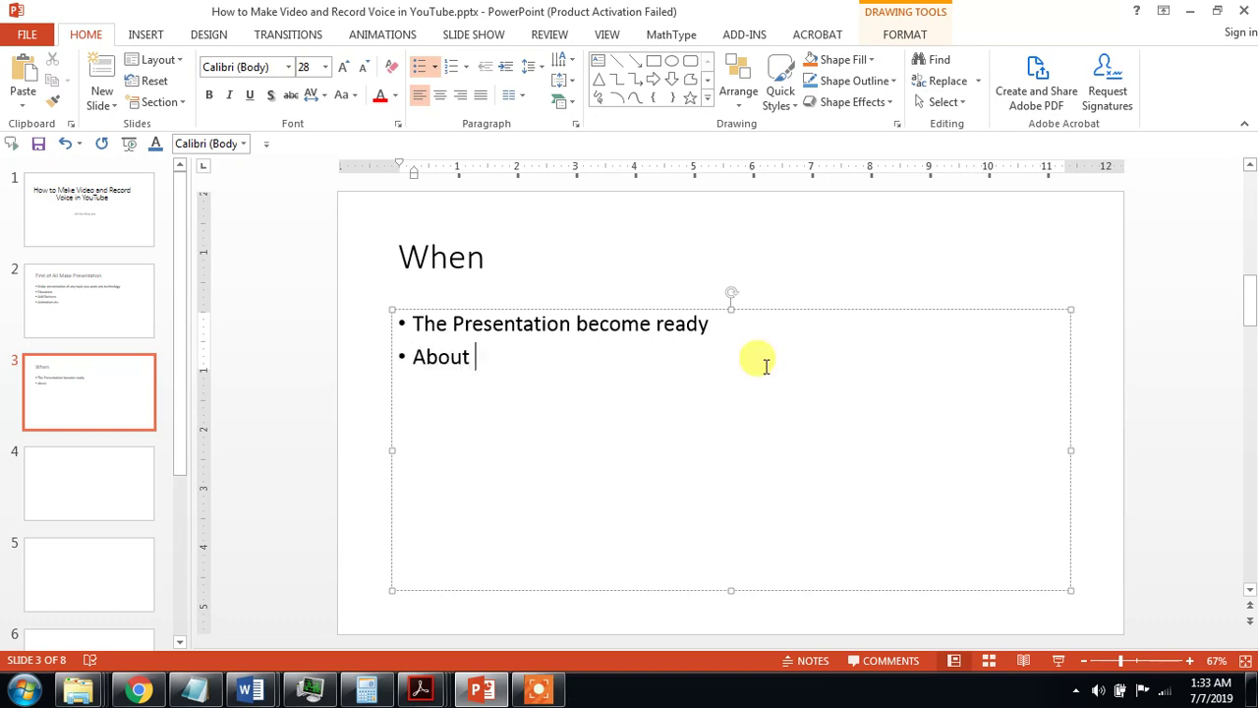
text(your)
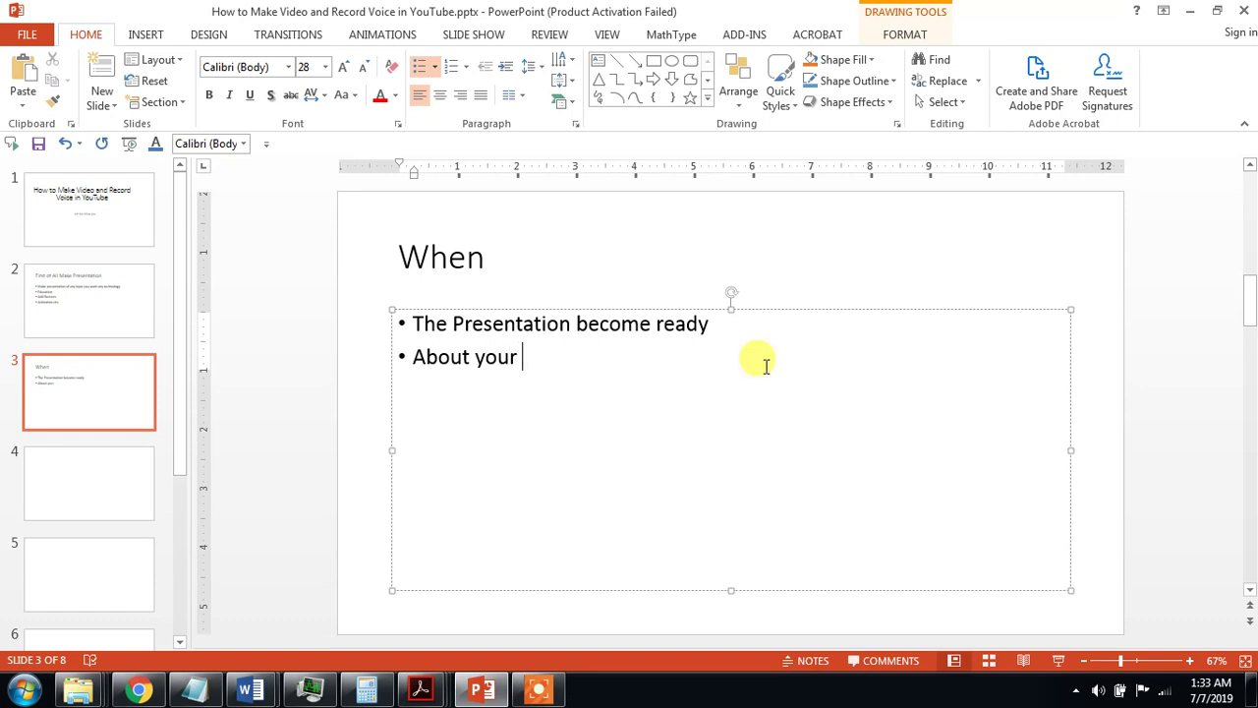
text( selecte)
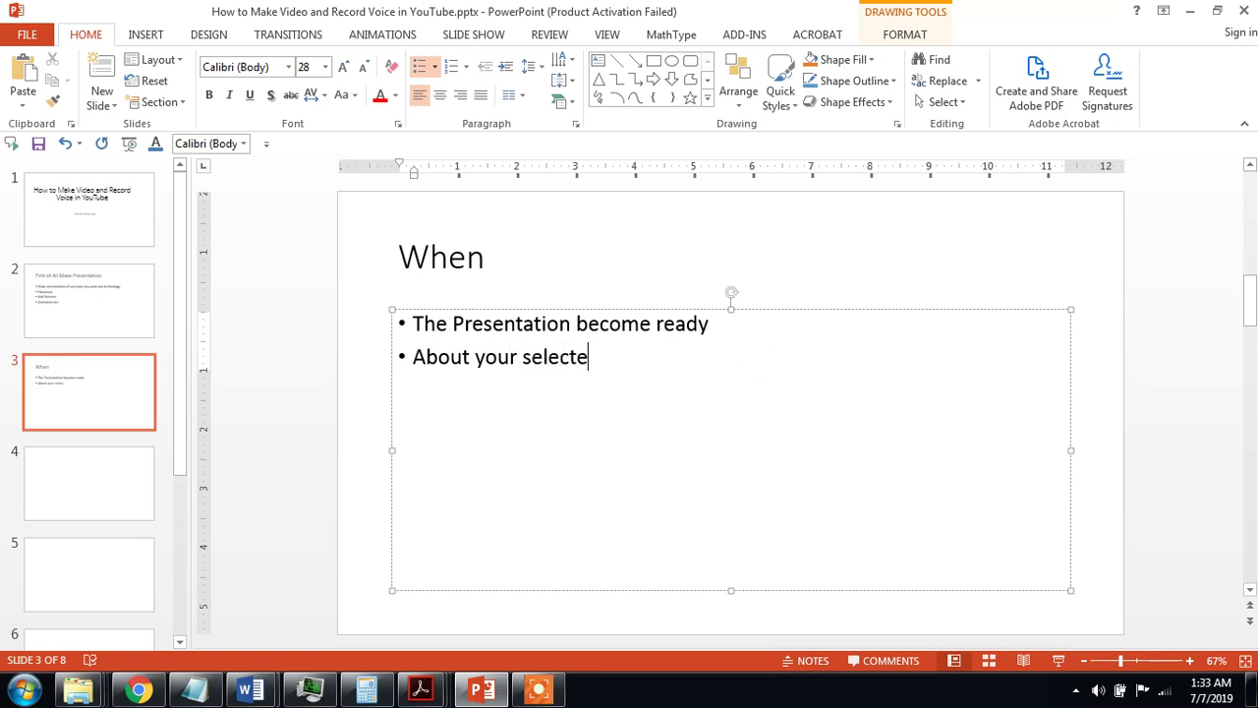
text(d topic)
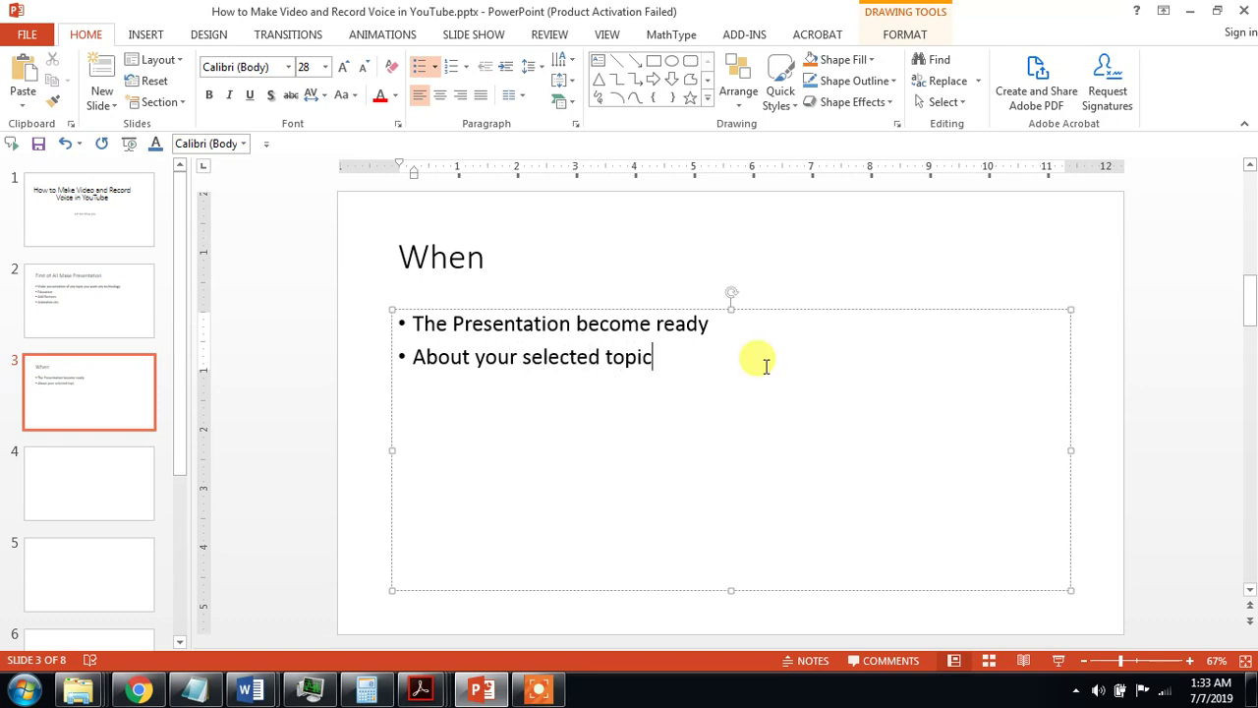
key(Return)
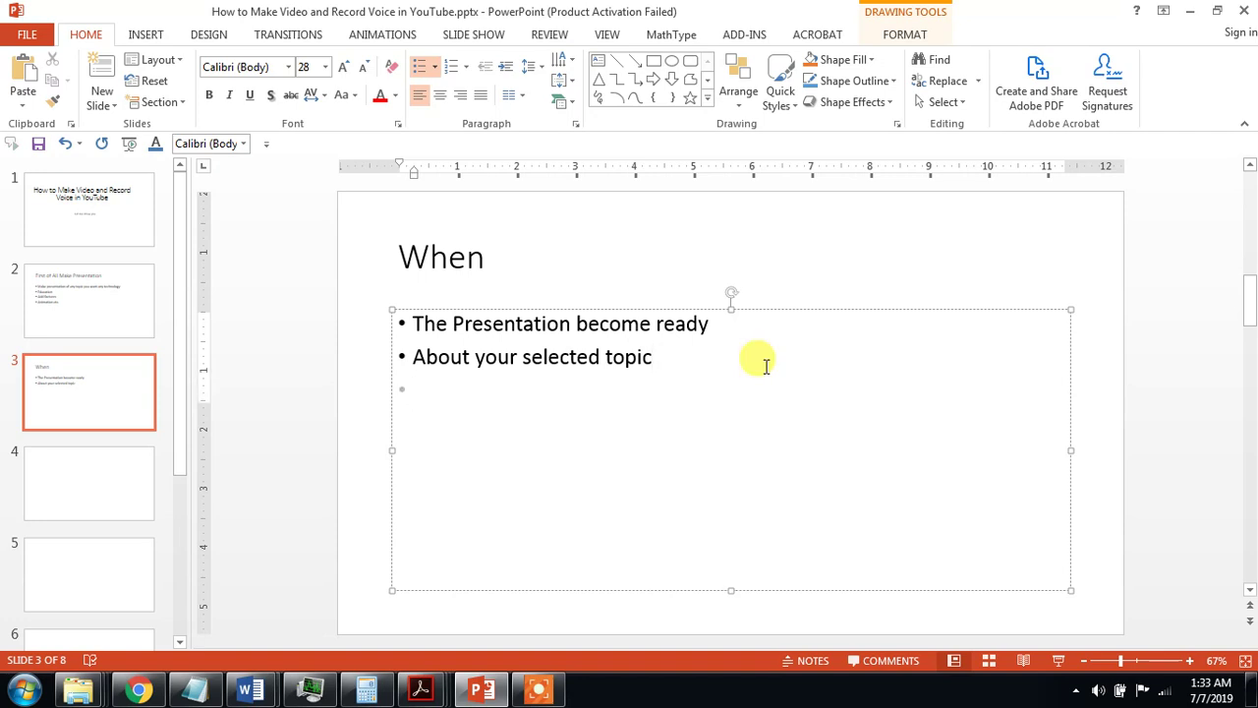
text(The )
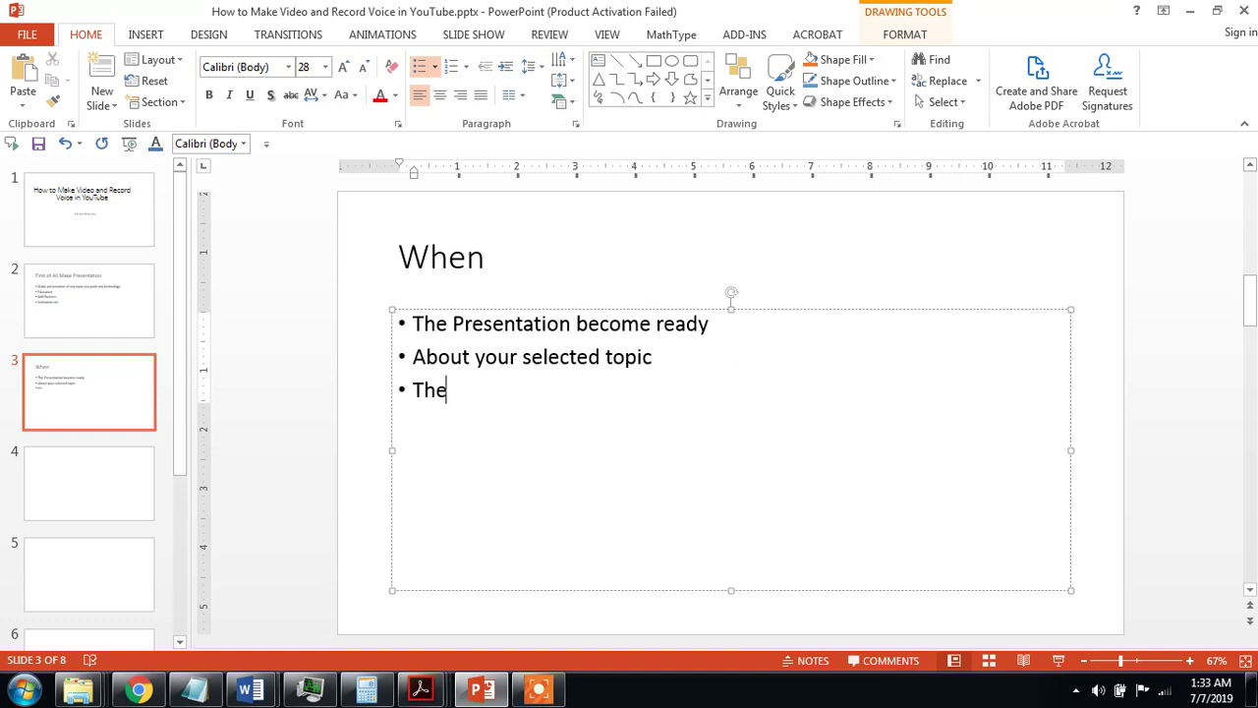
text(presen)
text(tatio)
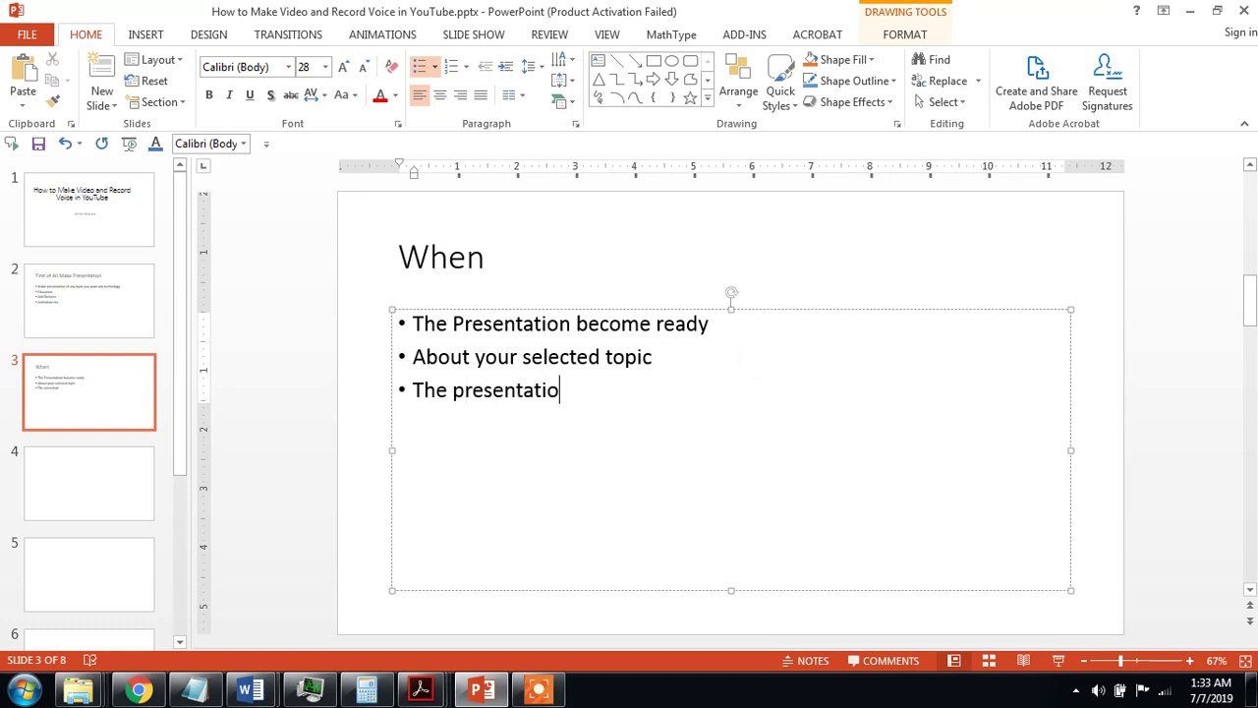
text(n may b)
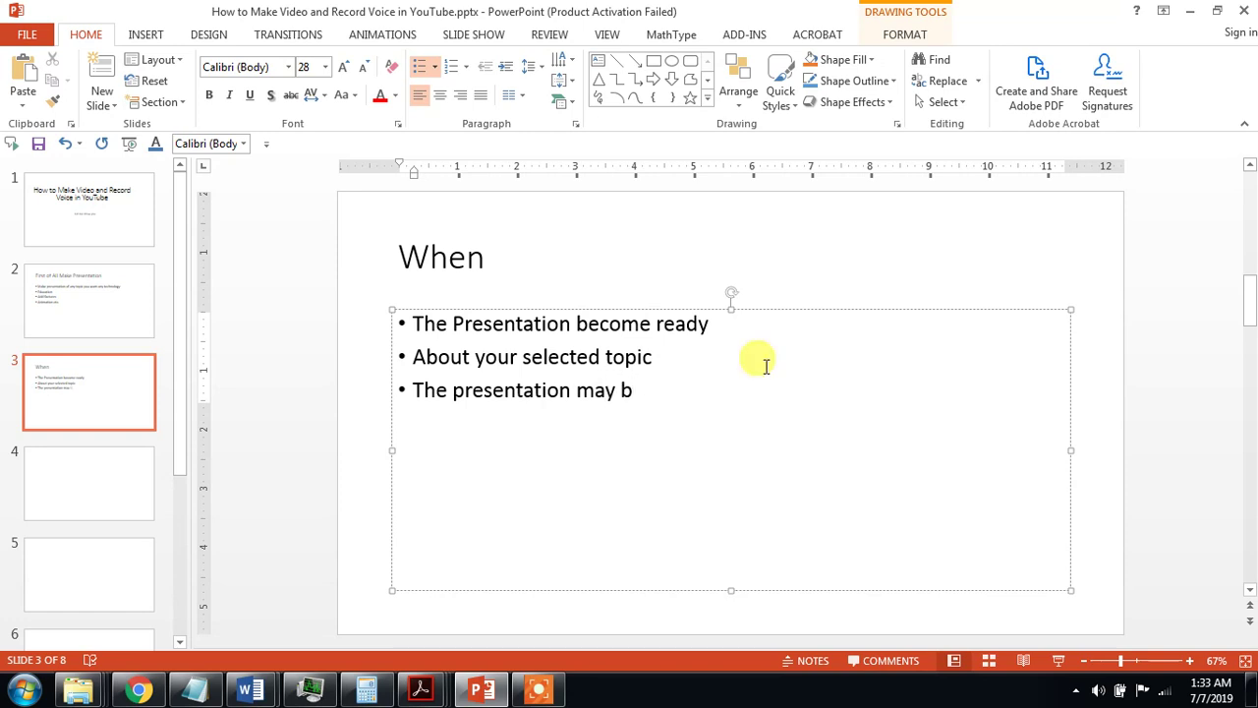
text(e from )
text(5 )
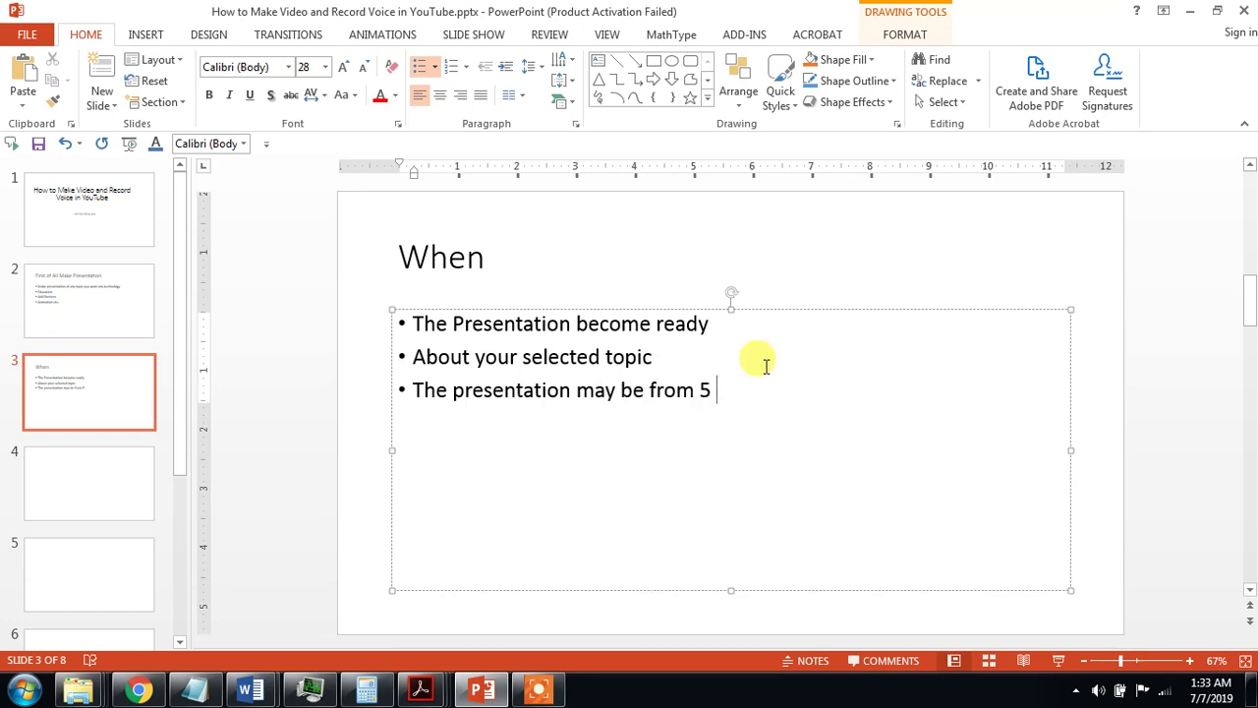
text(slides)
text( to )
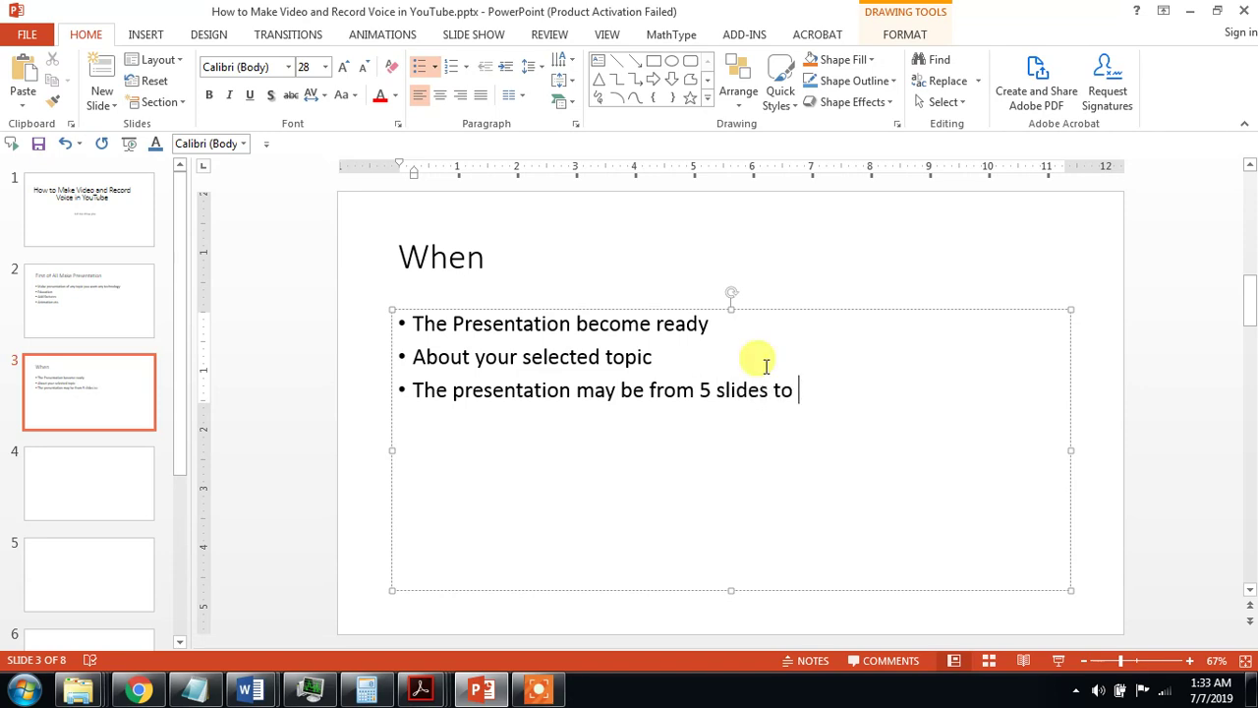
text(50 )
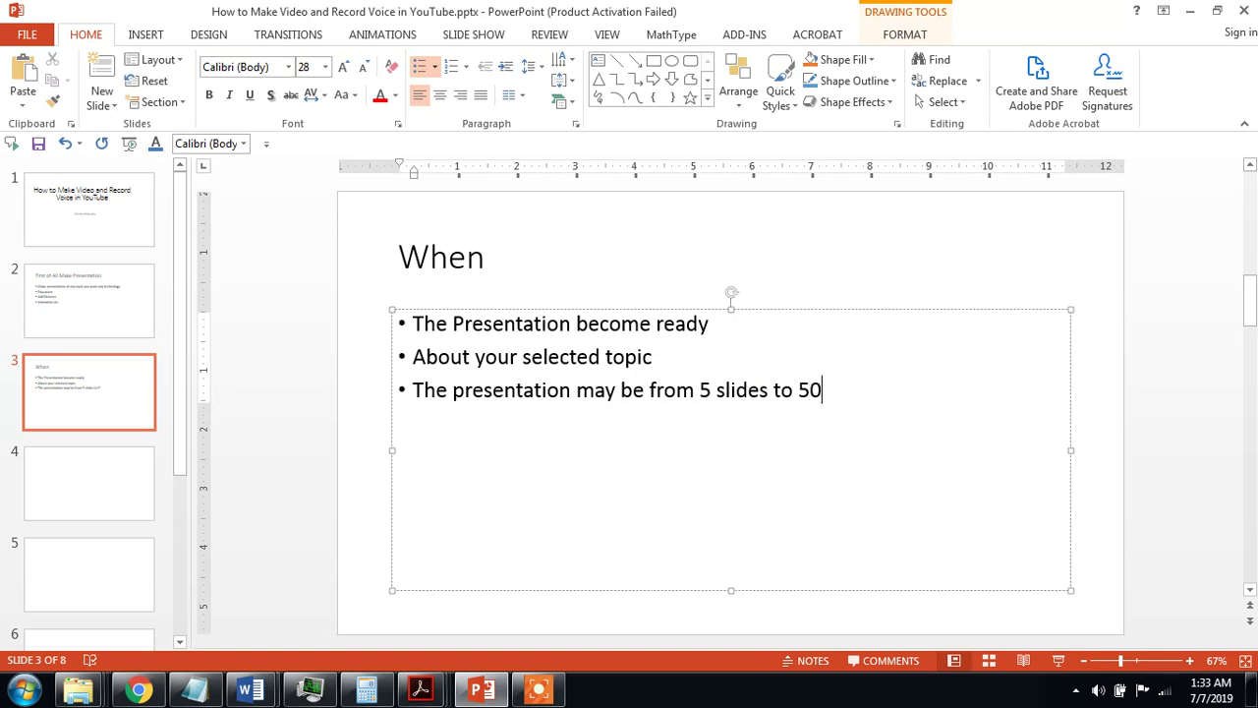
text(slide)
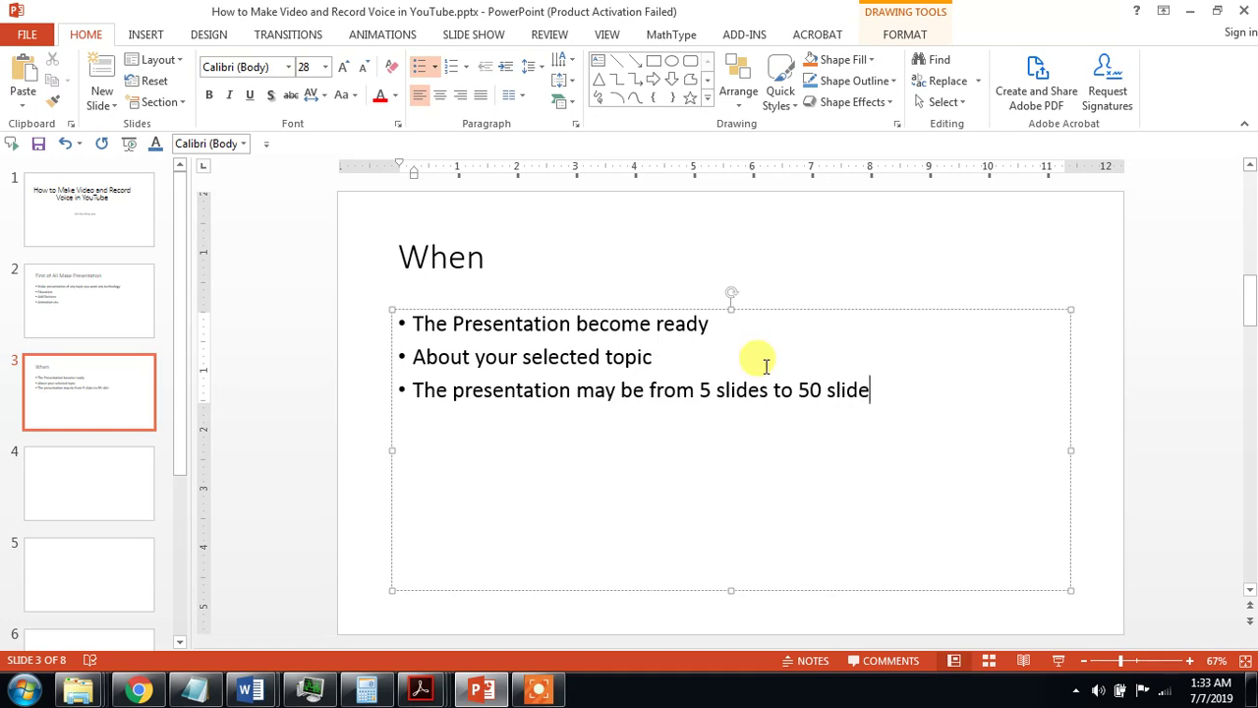
text(s)
key(Return)
text(Or wha)
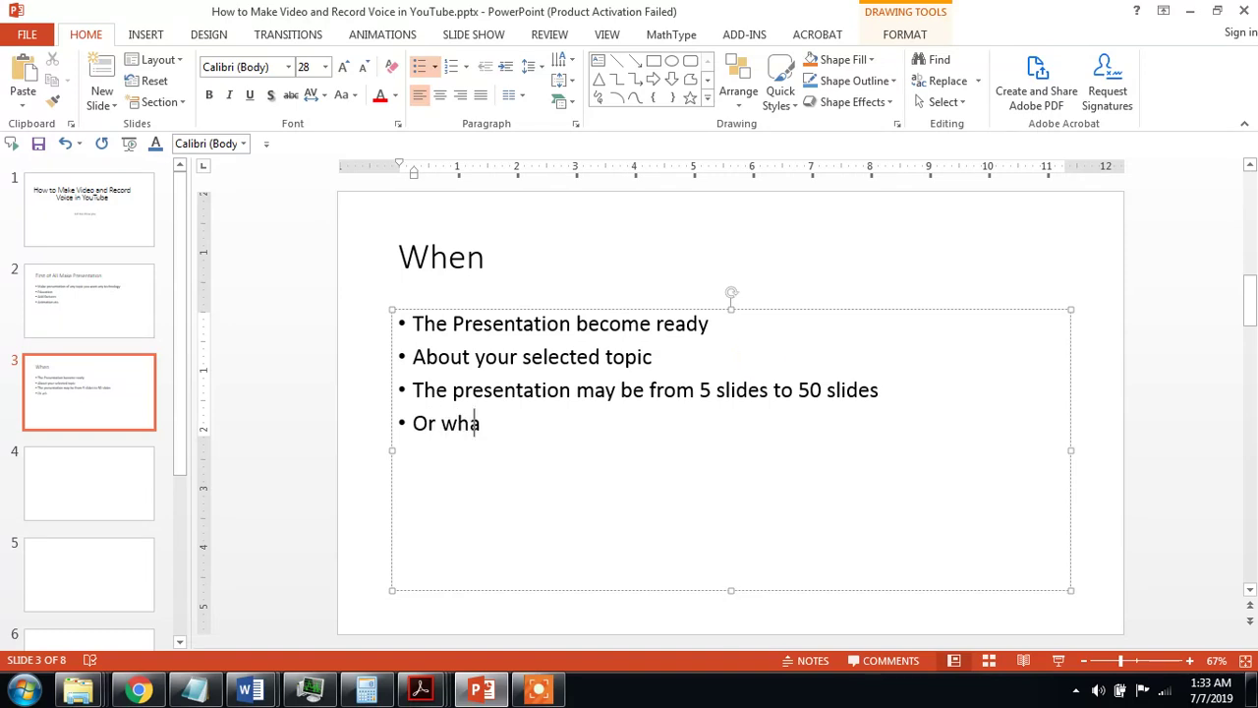
text(t ever)
text( you )
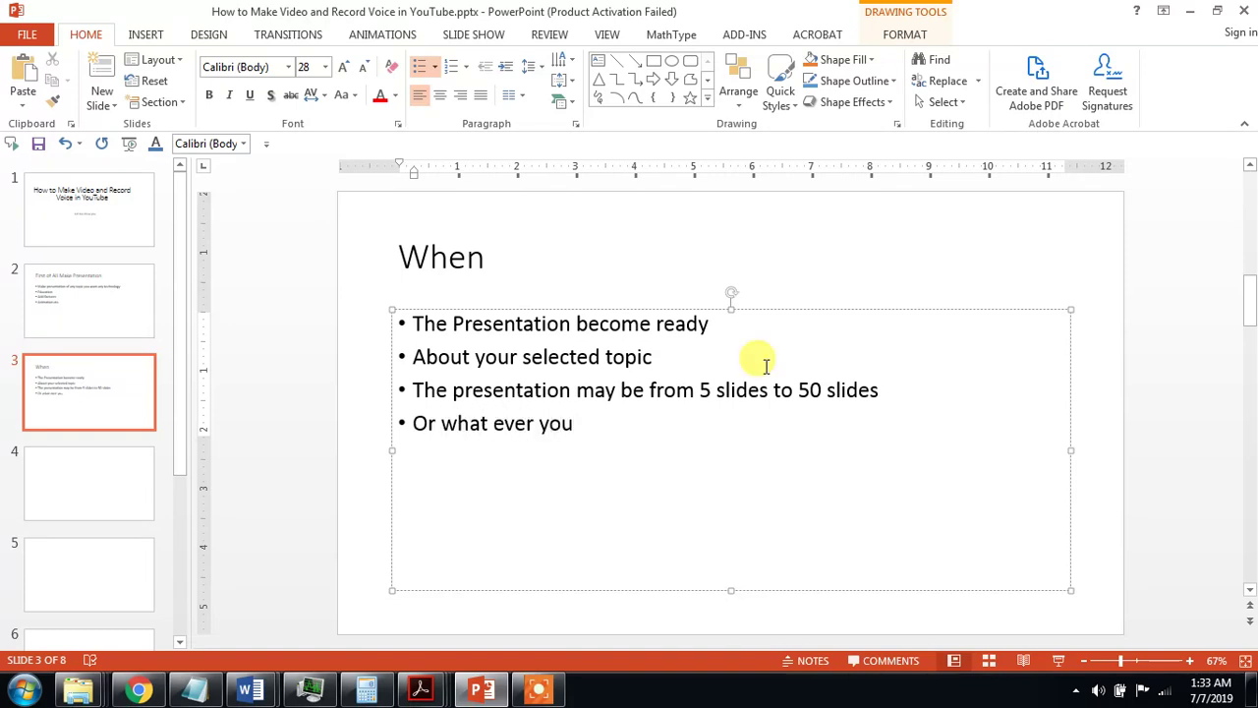
text(want)
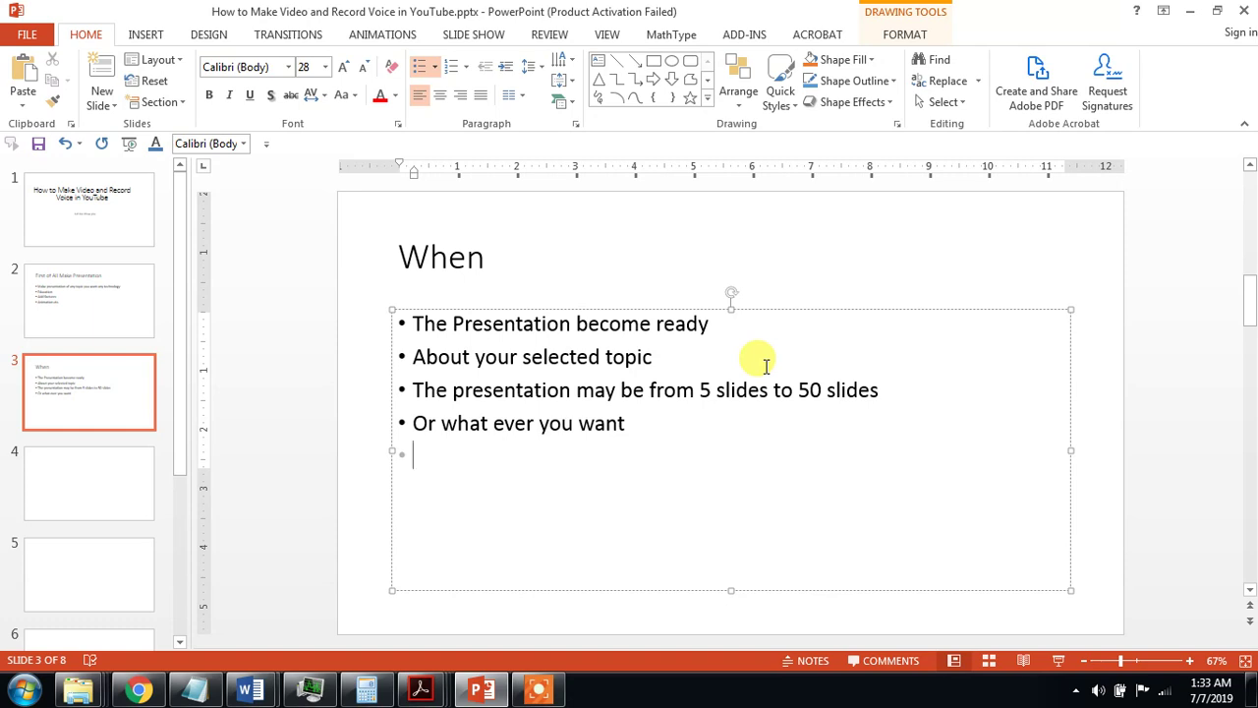
Go to slide 4 and type the title 'Then'.
click(98, 468)
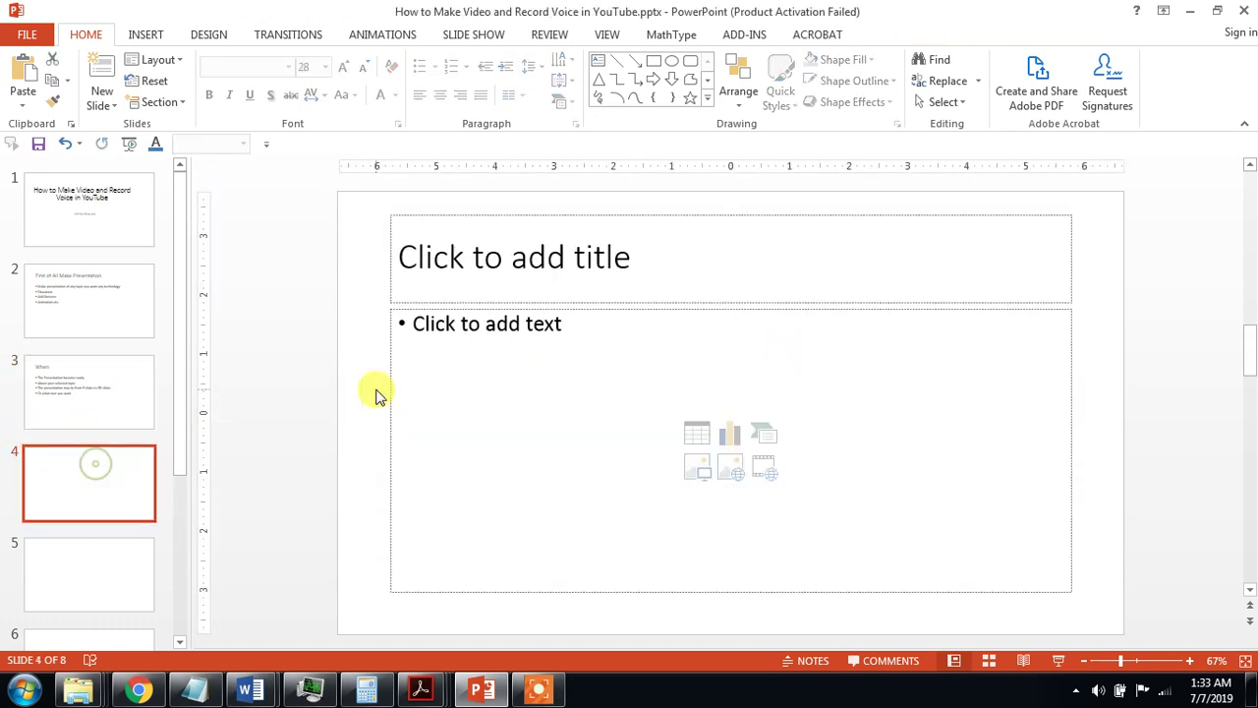
click(606, 254)
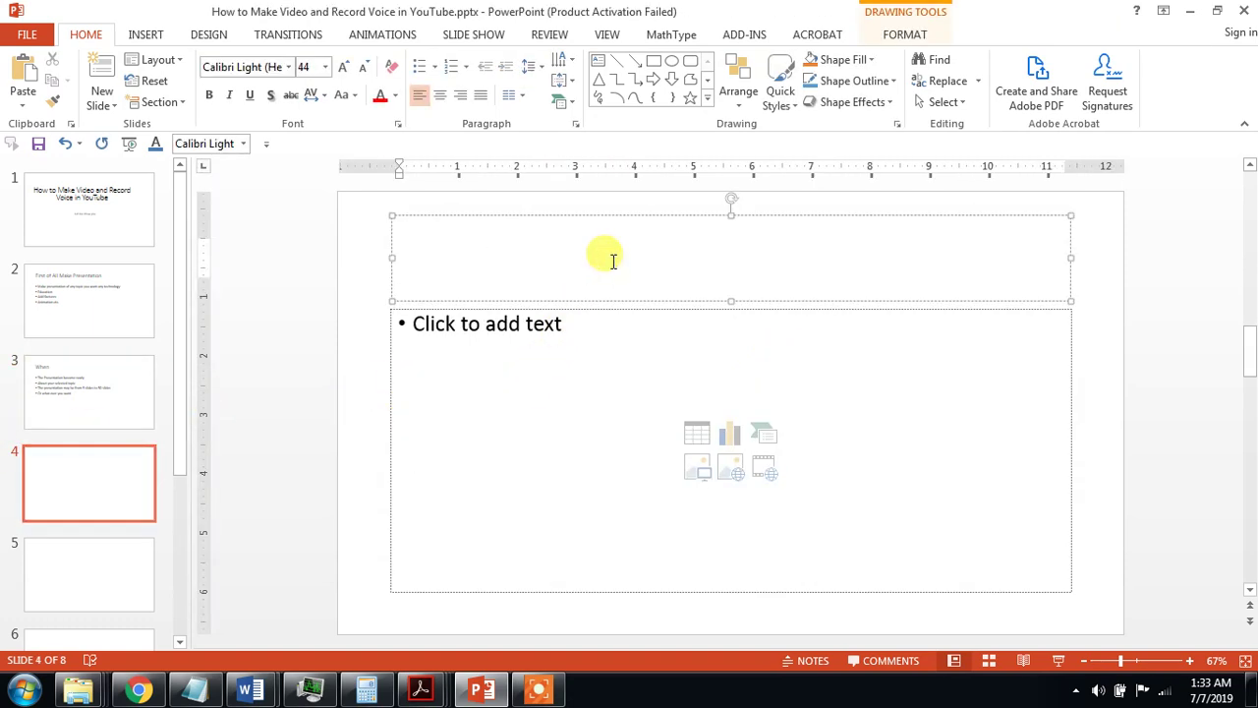
text(Then)
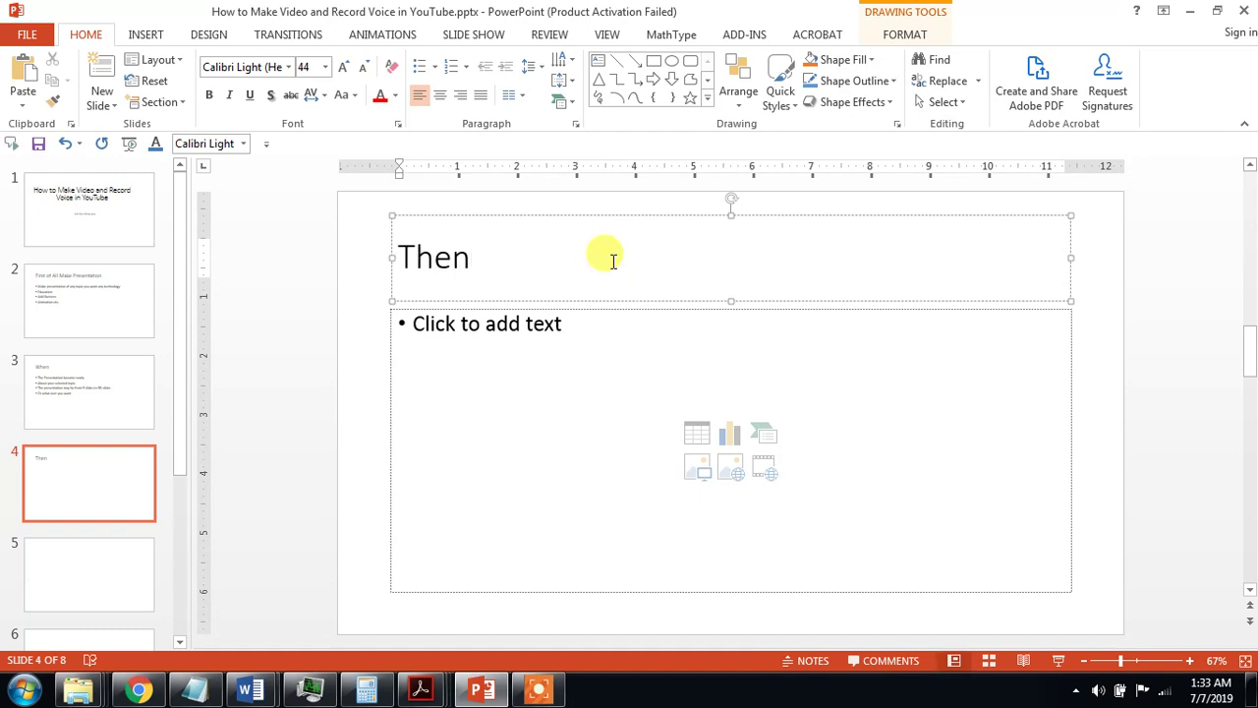
Add bullets 'After Presentation become ready', 'start recording voice' and 'By going to slide show'.
click(588, 378)
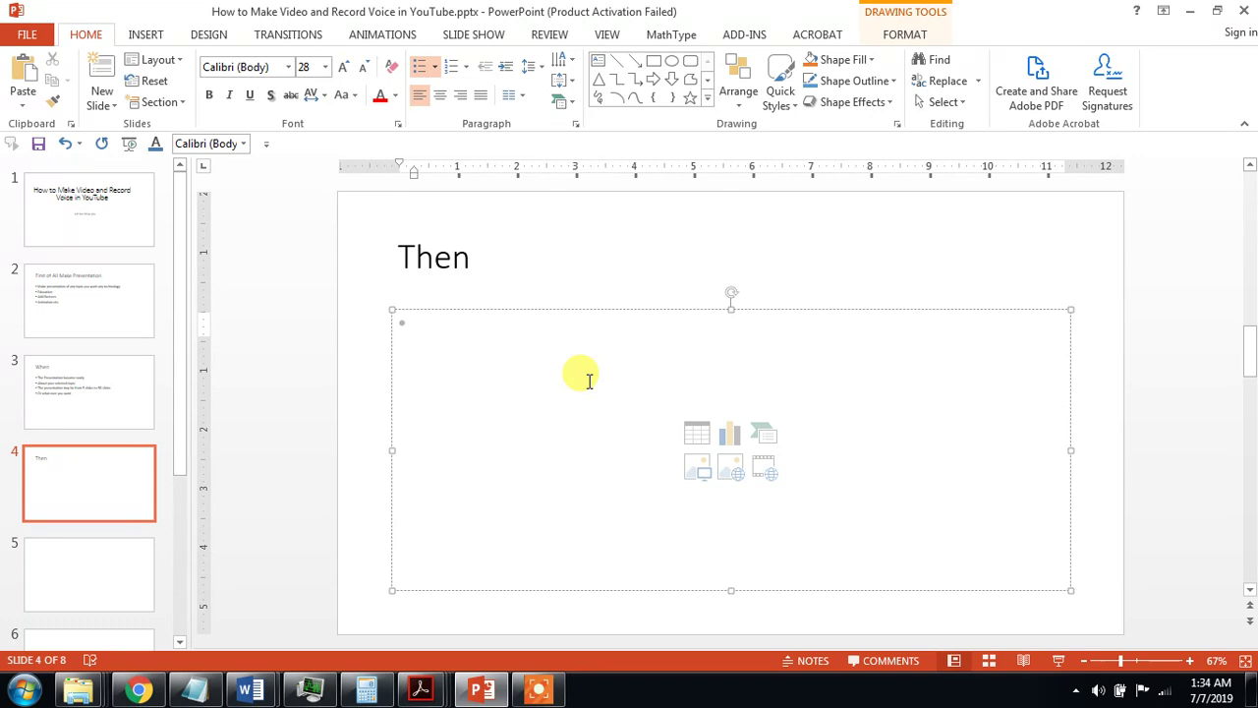
text(After)
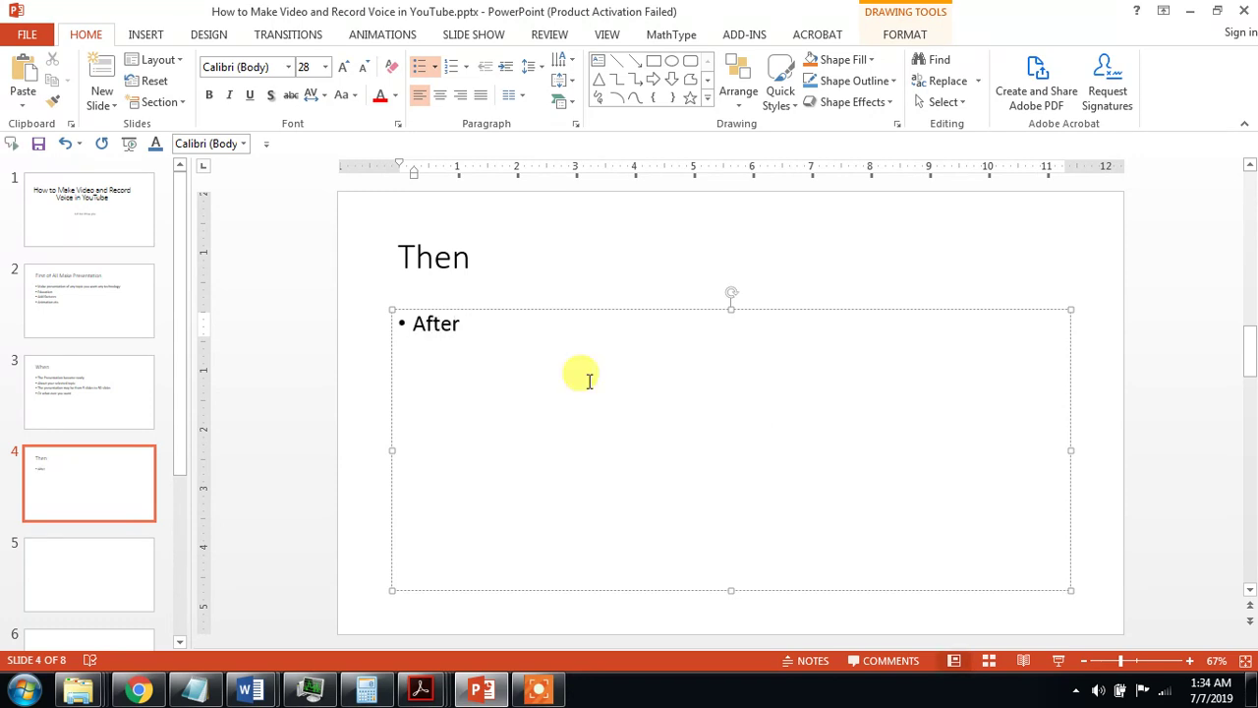
text( P)
text(resent)
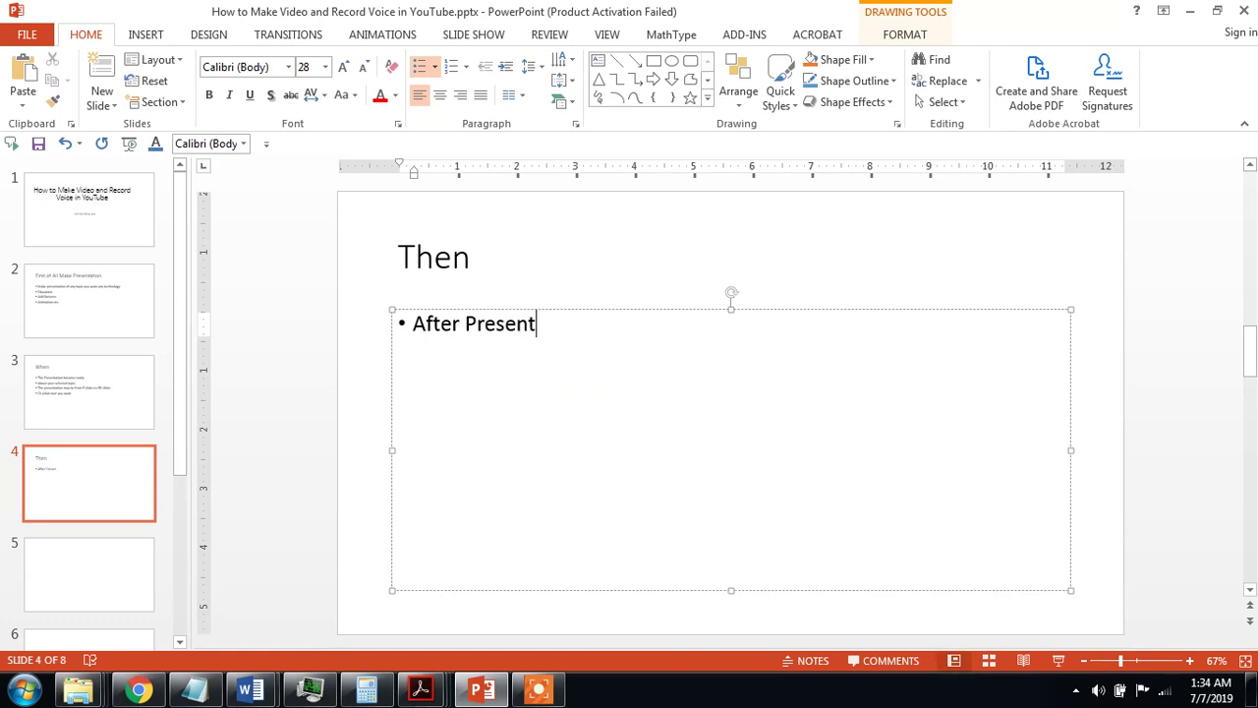
text(ation )
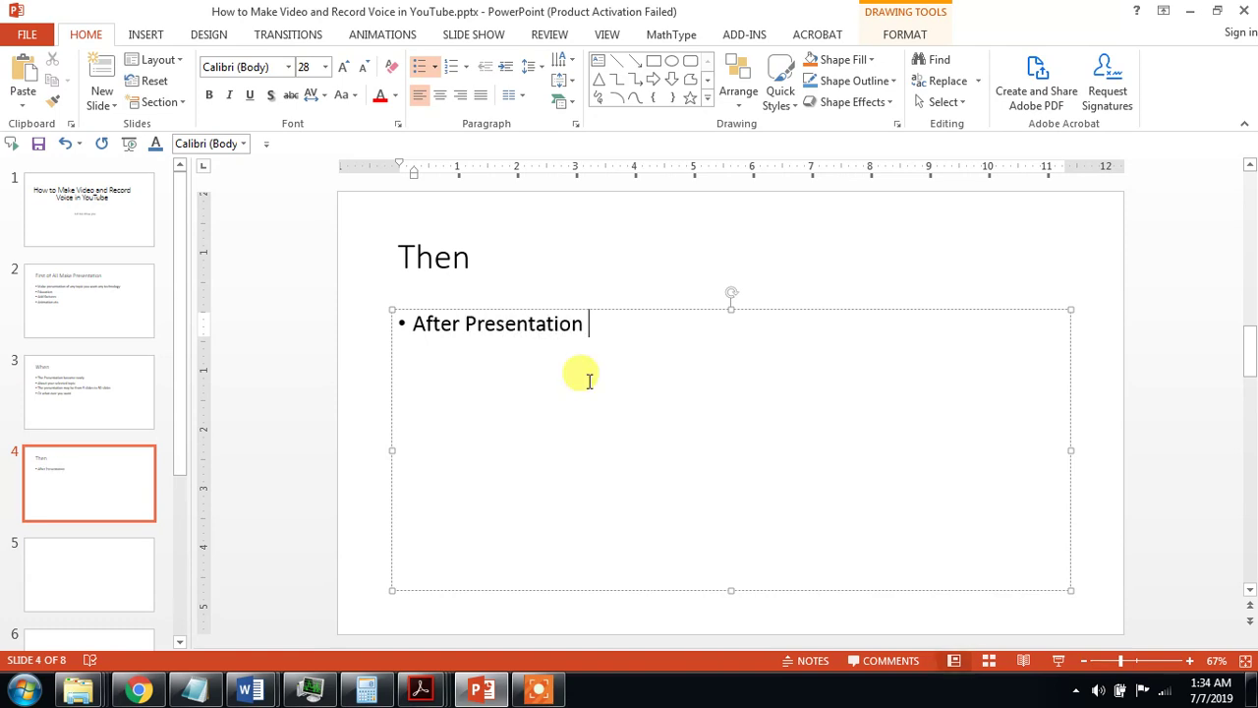
text(become )
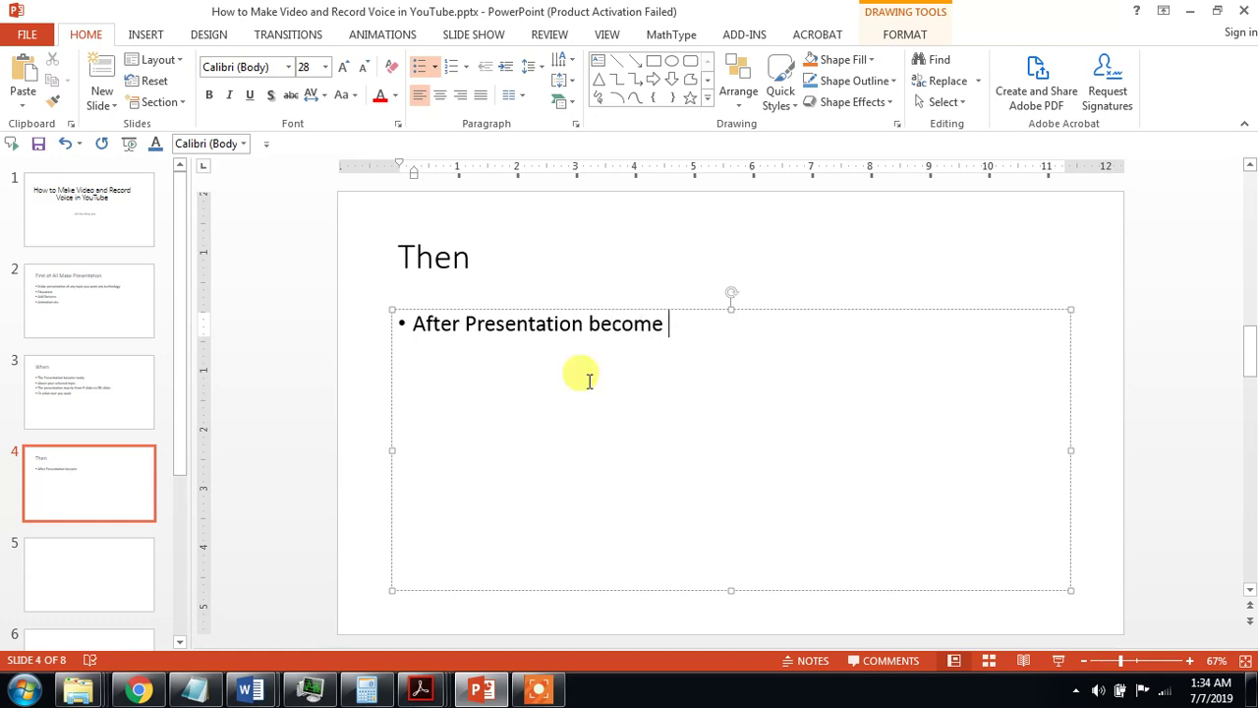
text(ready)
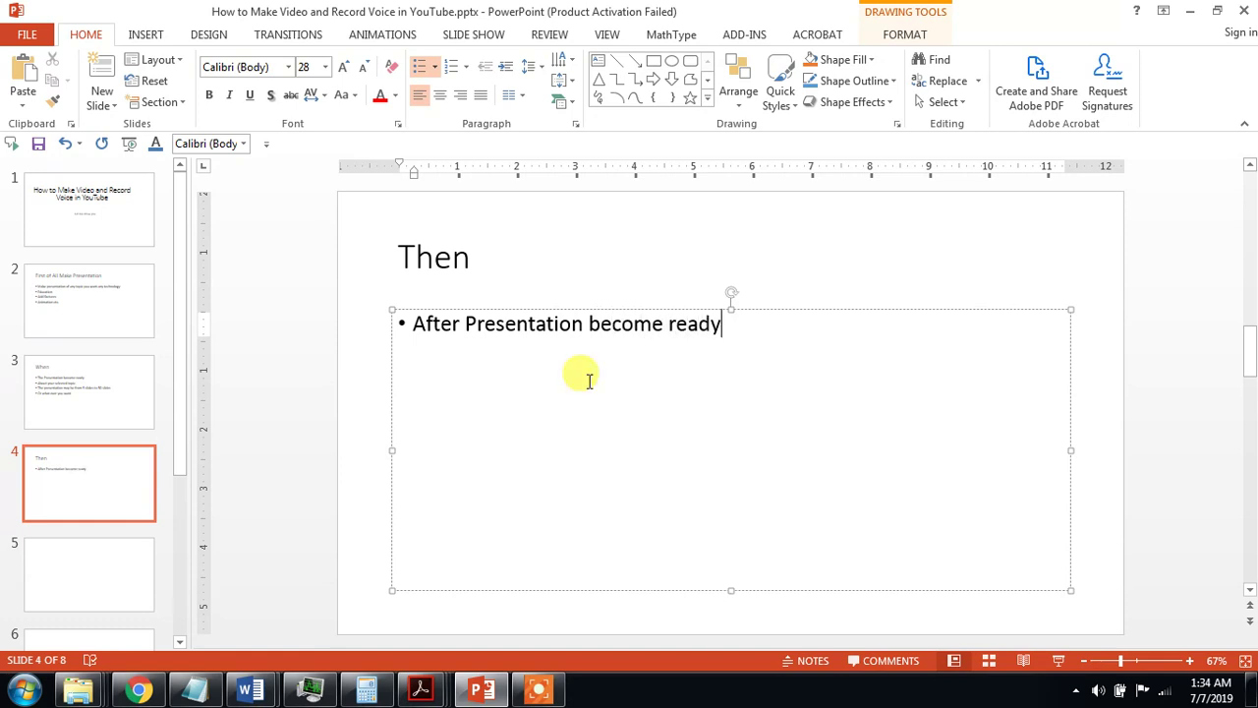
key(Return)
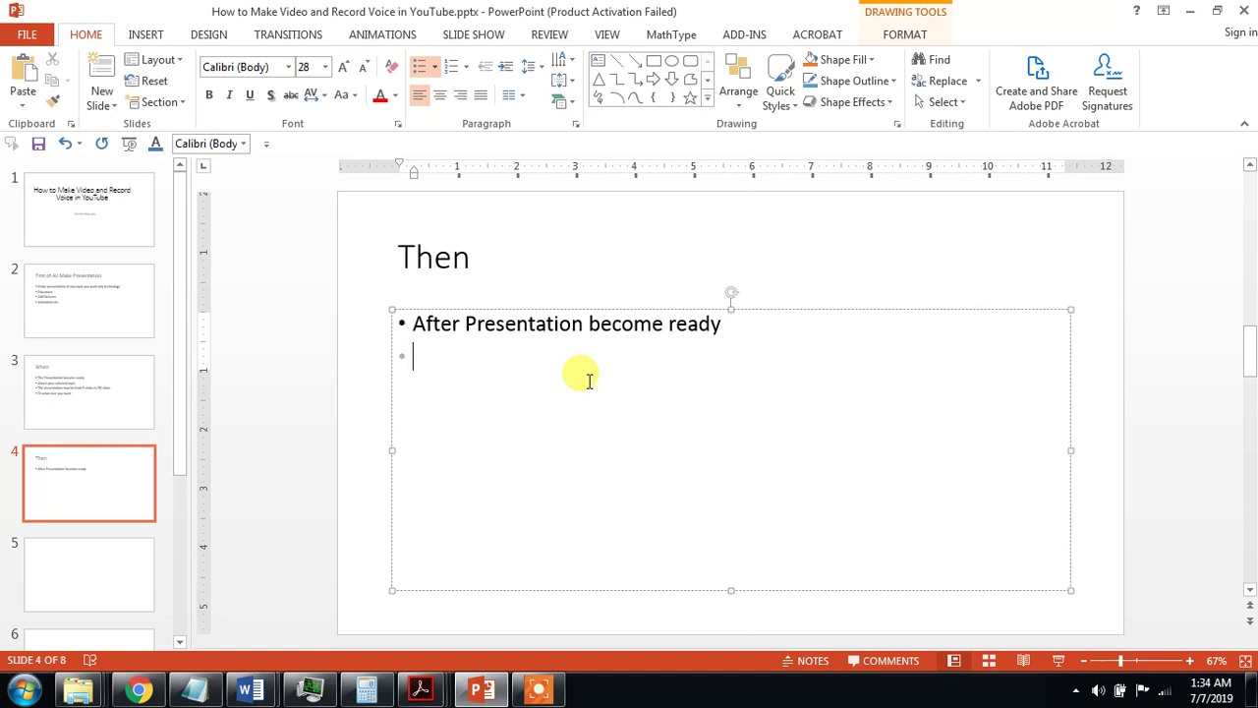
text(start )
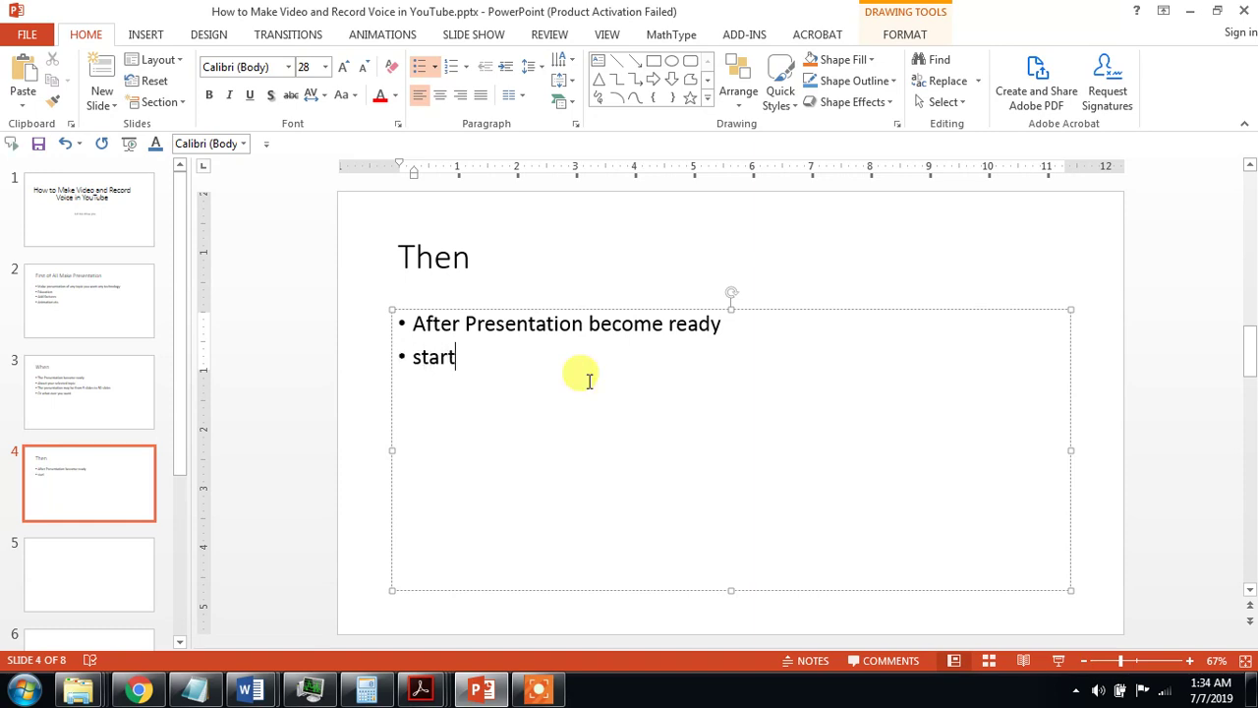
text(recor)
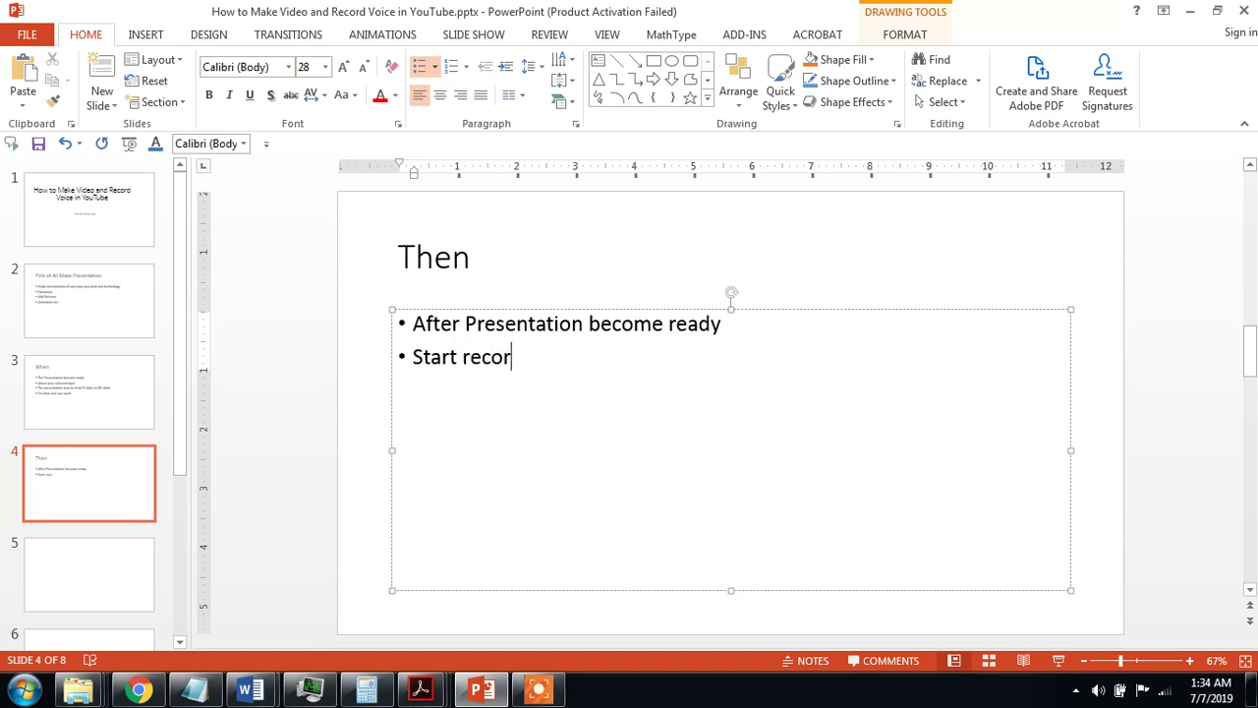
text(ding )
text(voice)
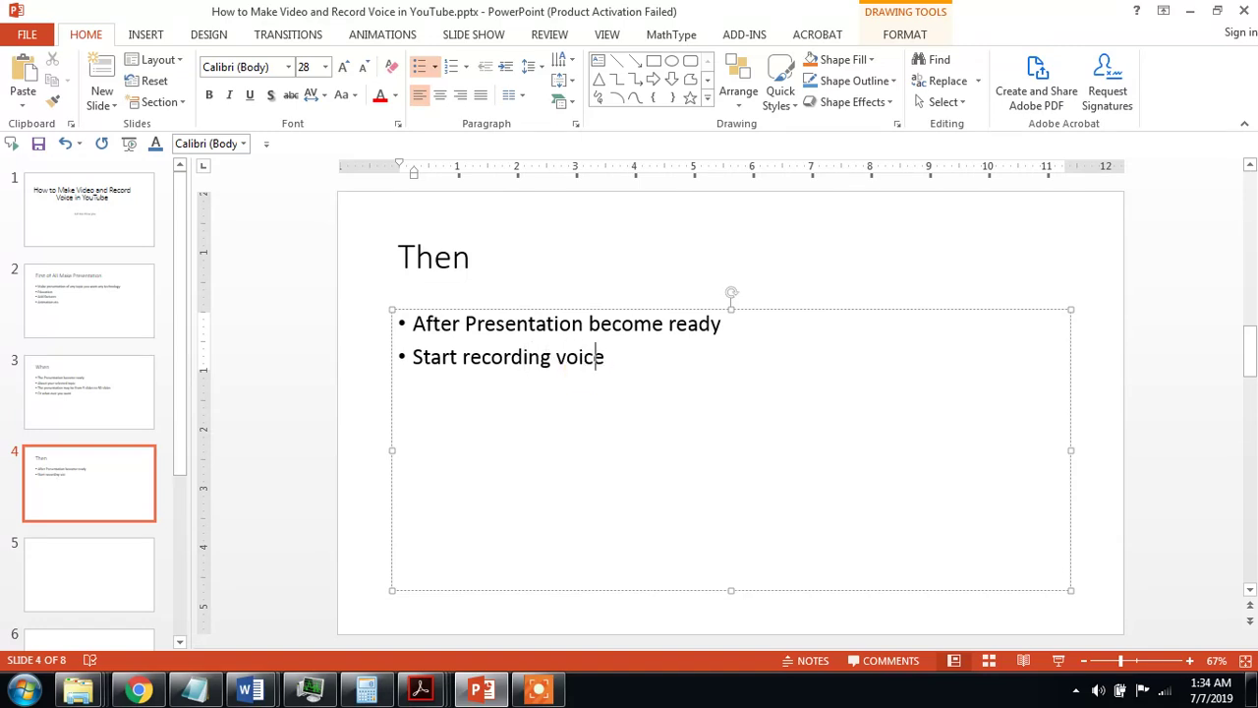
key(Return)
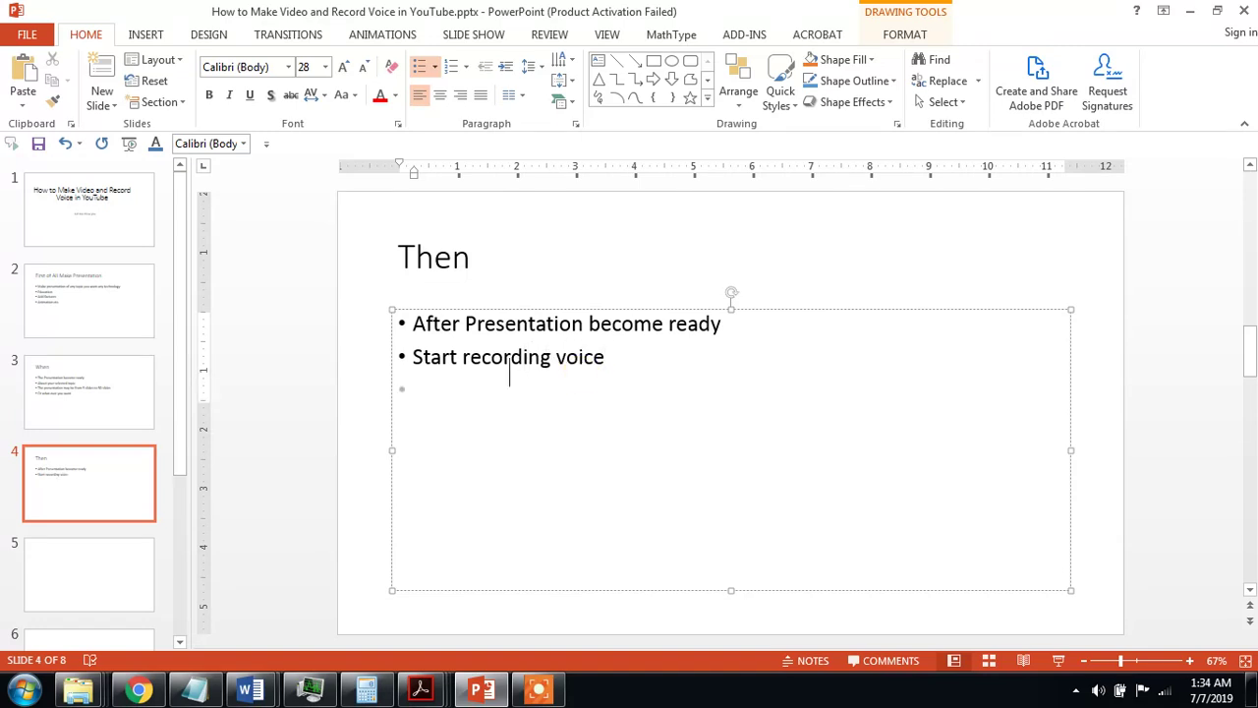
text(by)
key(BackSpace)
key(BackSpace)
text(By )
text(go)
text(ing to )
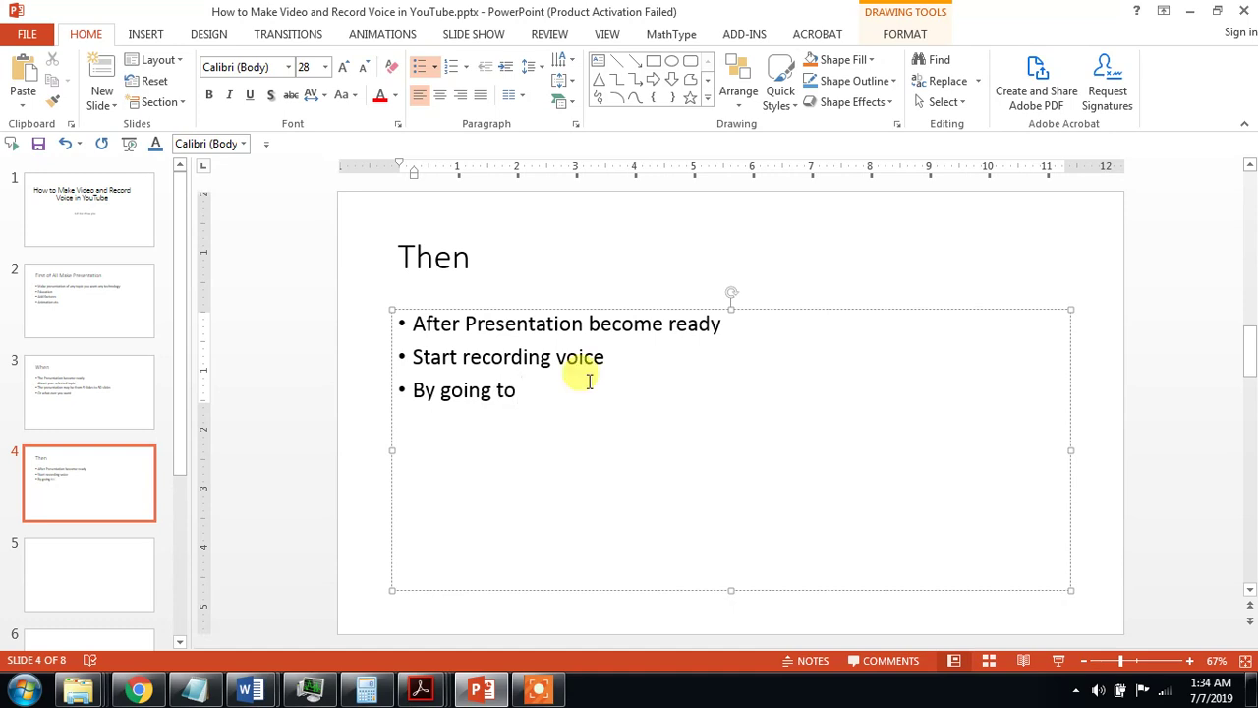
text(sl)
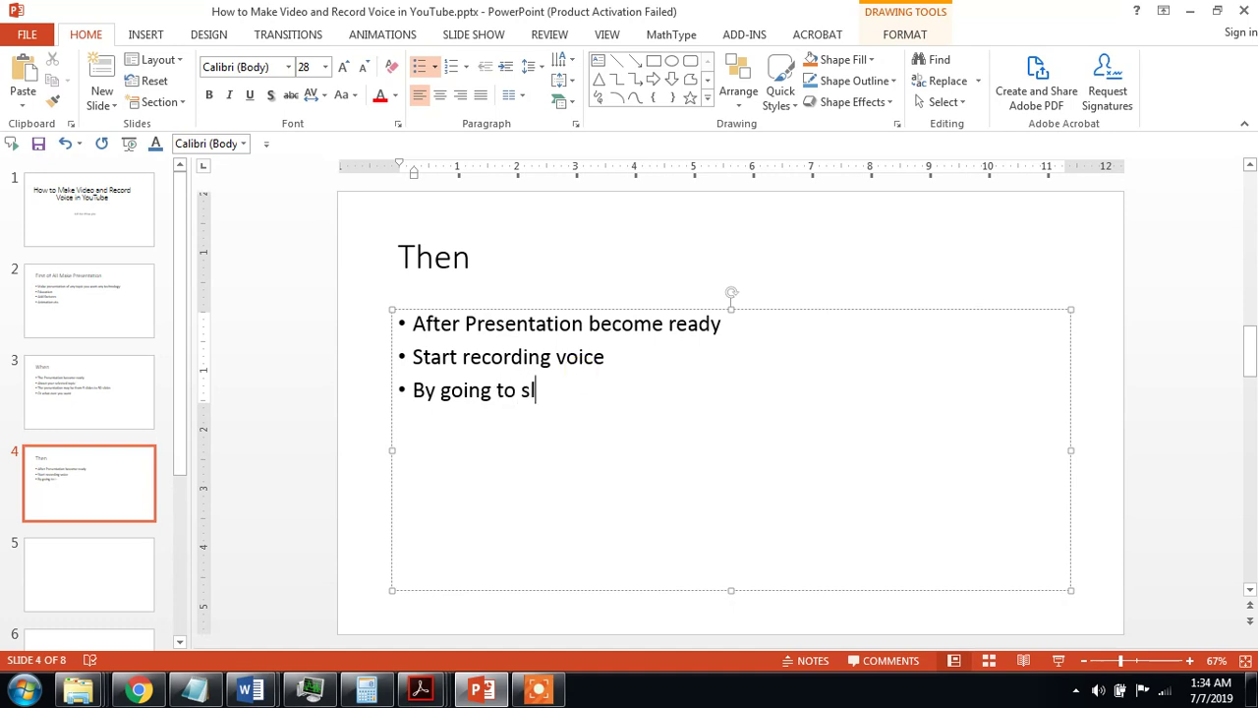
text(ide show)
key(Return)
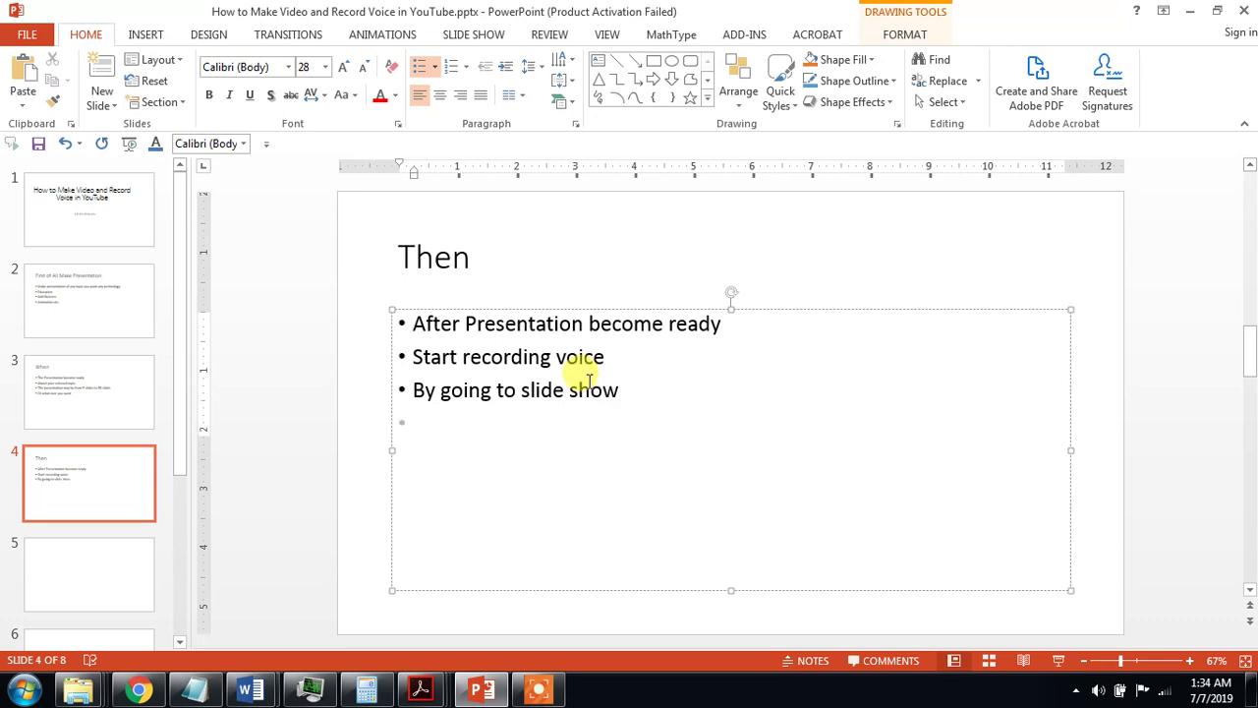
Add the bullet 'Then record slide show' to slide 4.
click(479, 37)
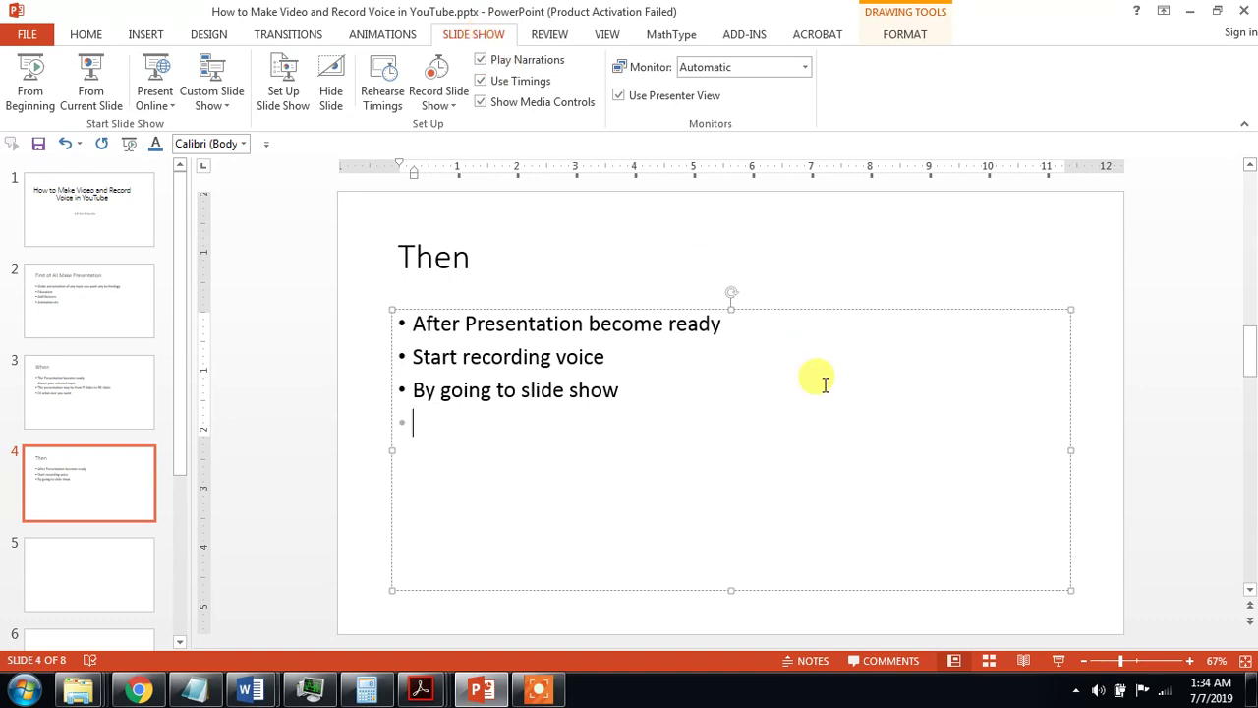
text(the)
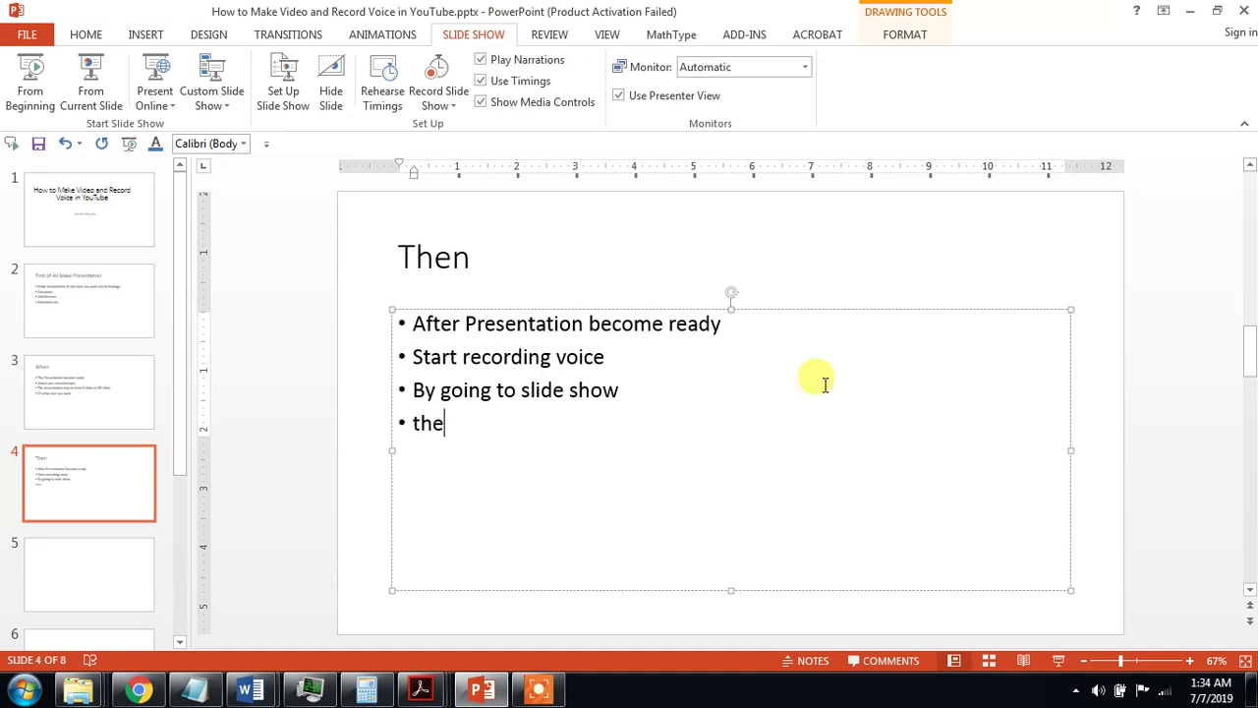
text(n re)
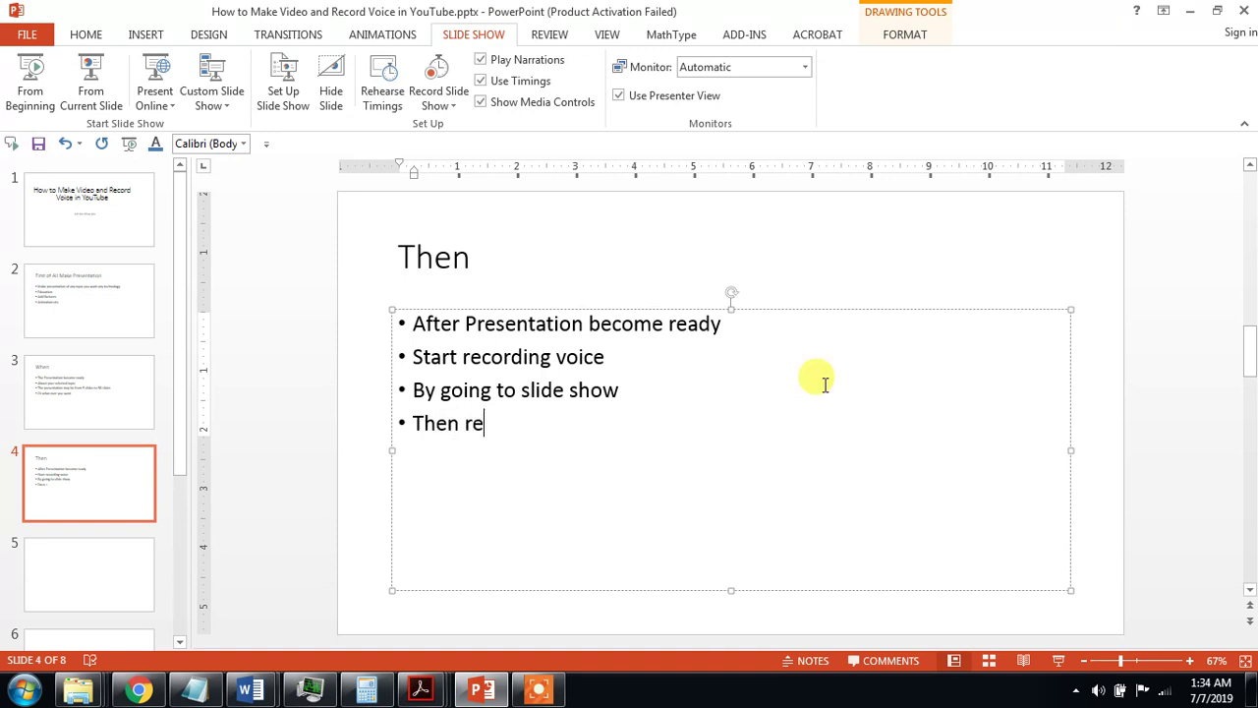
text(cord s)
text(lide sho)
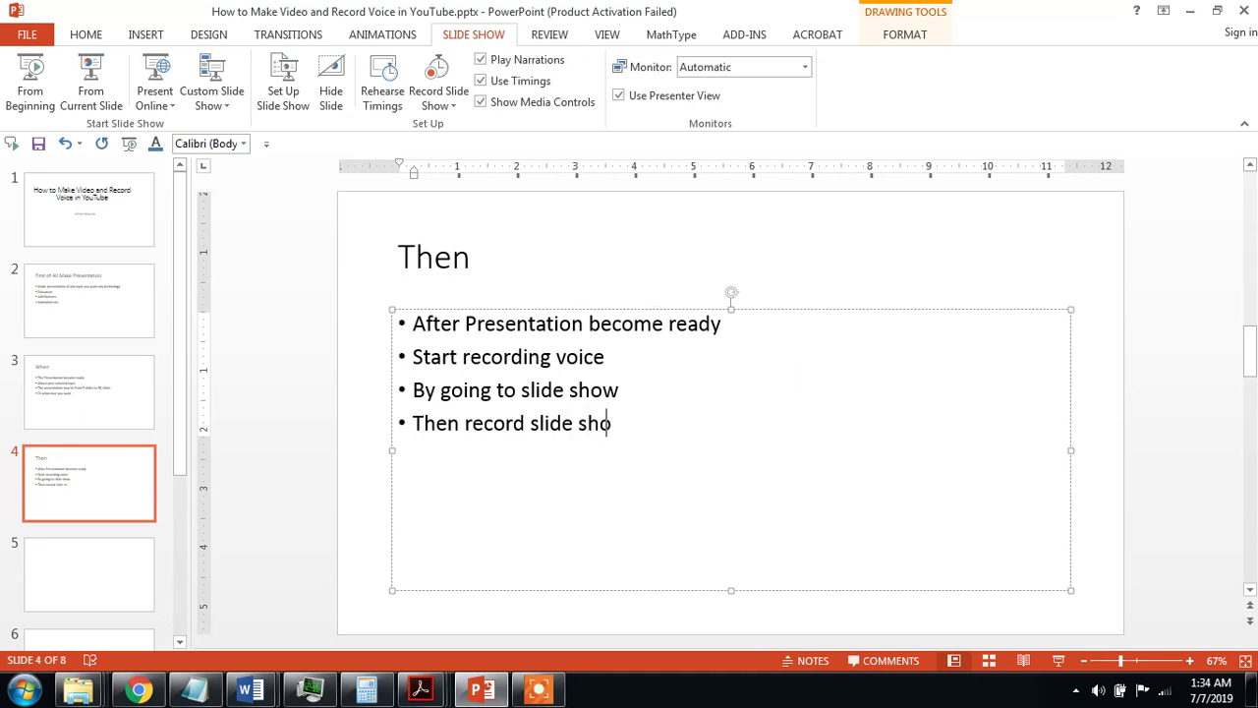
text(w)
key(Return)
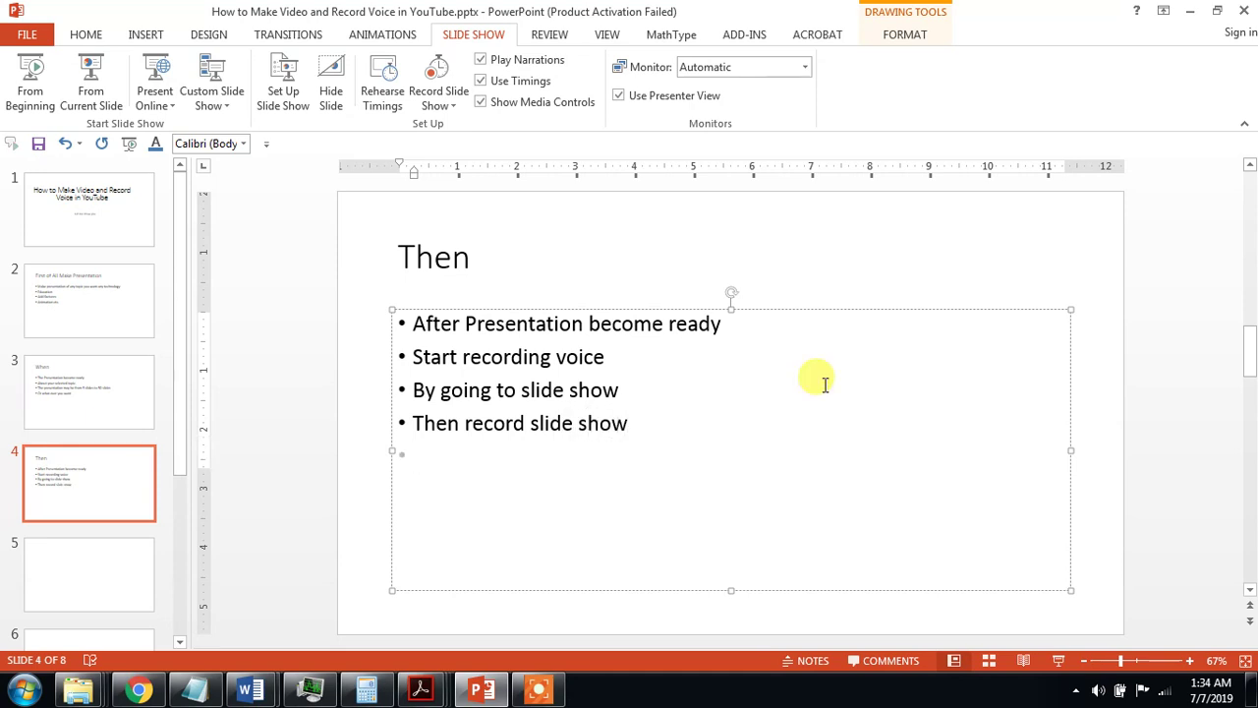
Add the bullet 'Start recording from the beginning' and begin an 'Or' bullet.
click(464, 111)
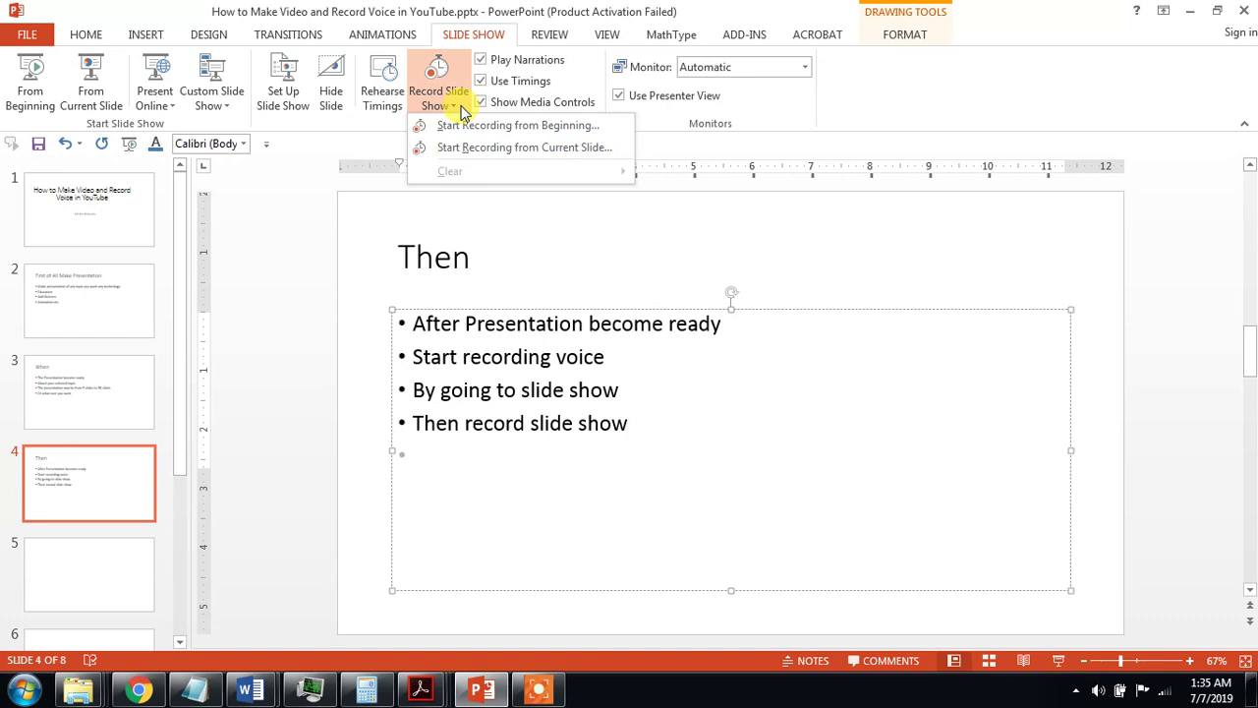
click(659, 425)
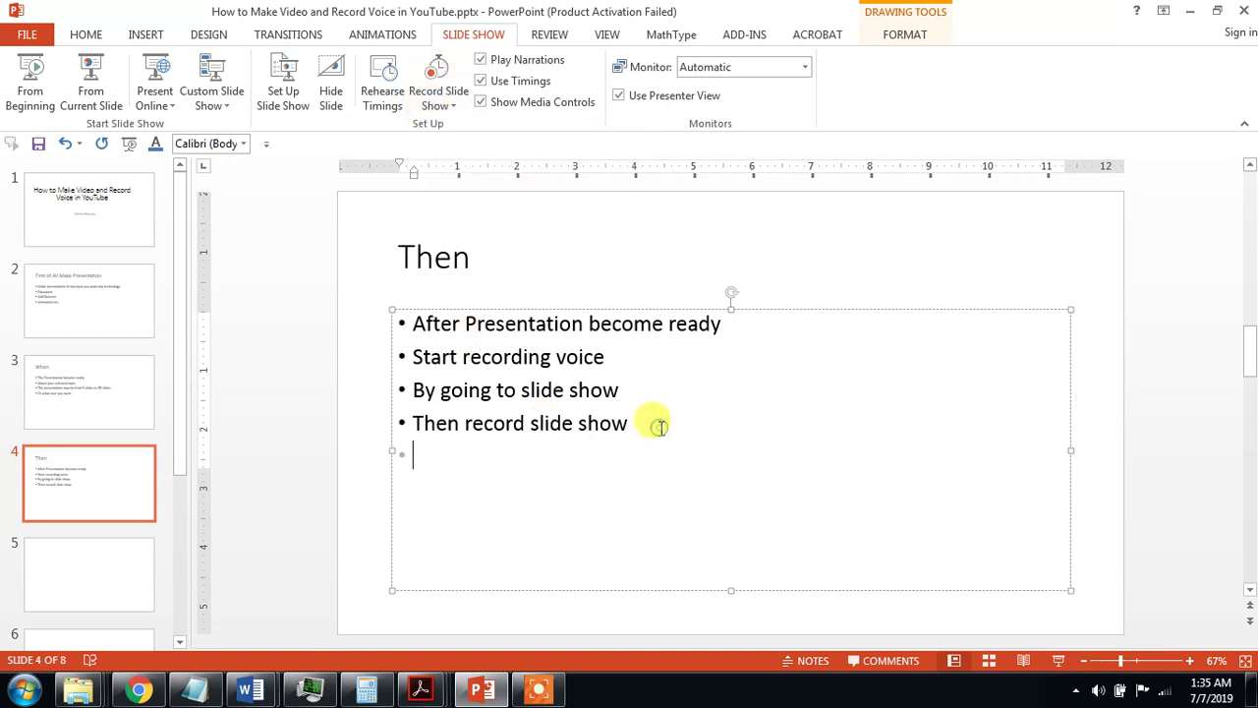
text(sta)
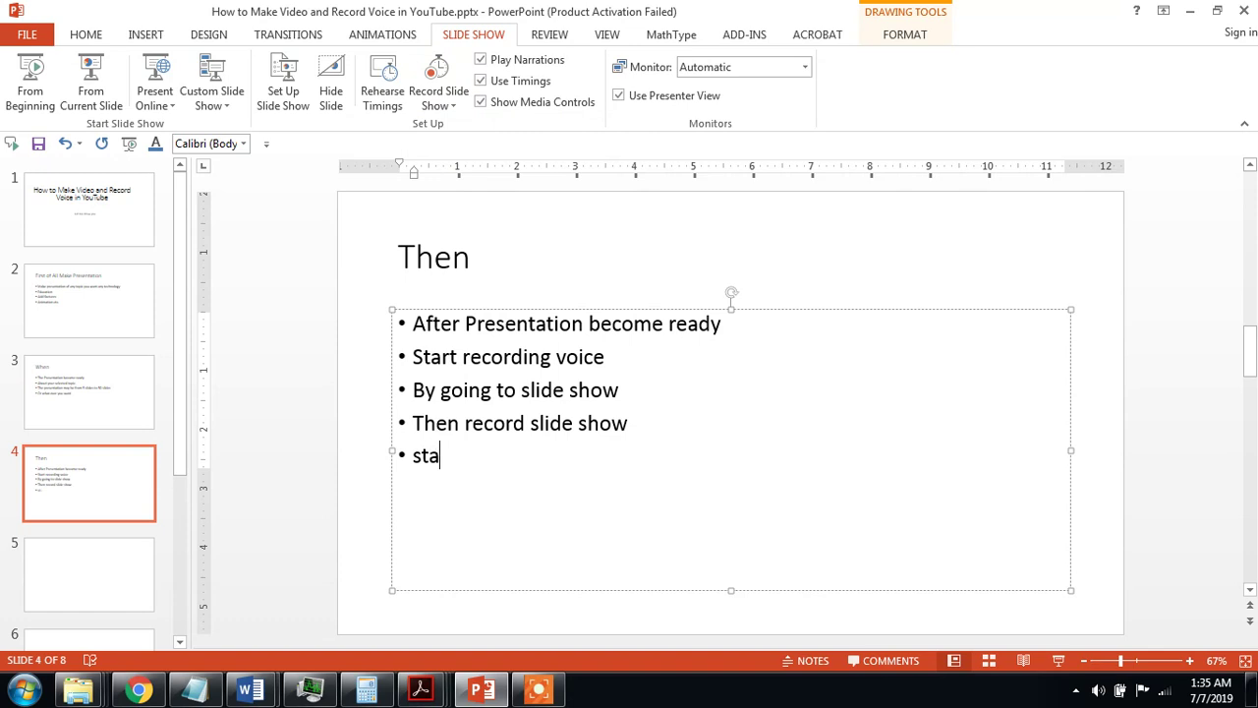
text(Start reco)
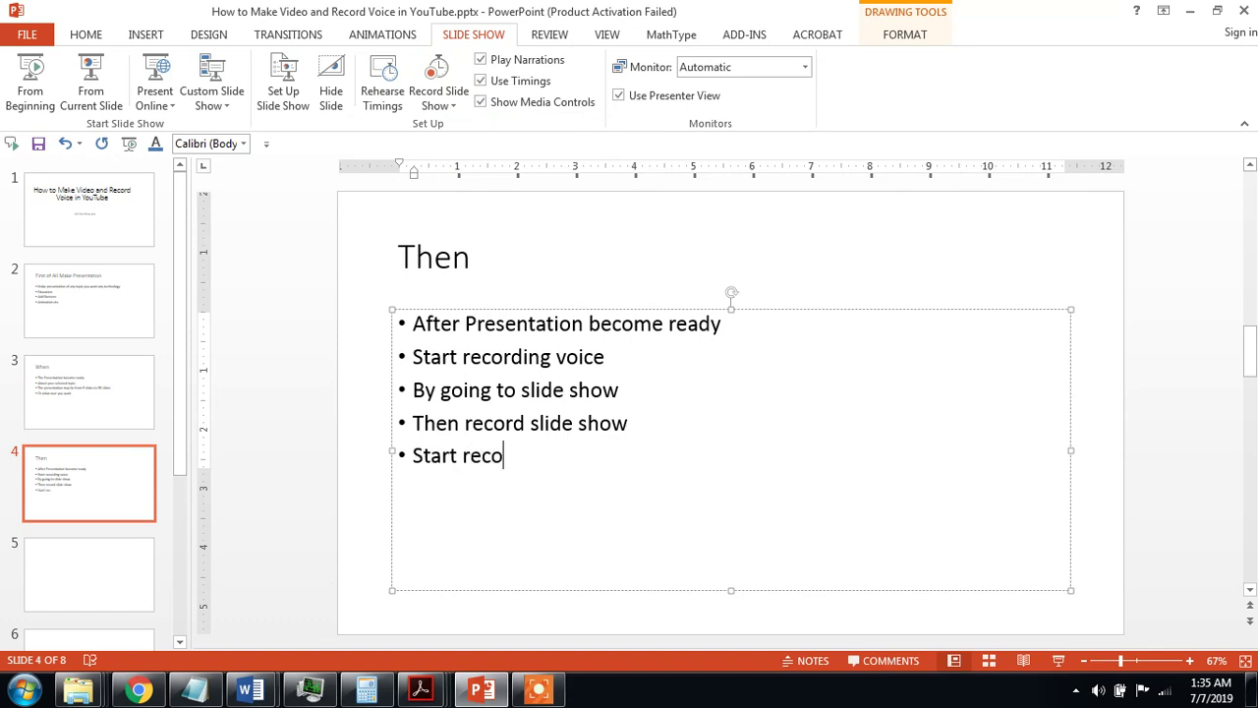
text(rding)
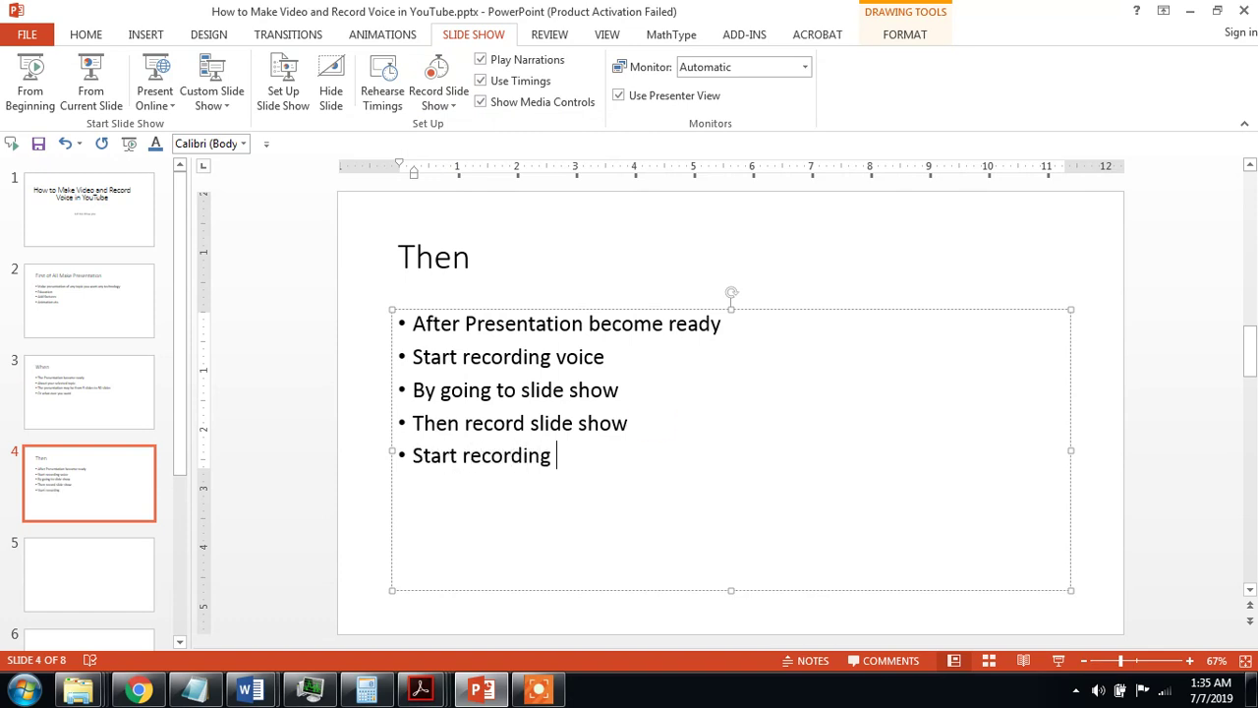
text(from )
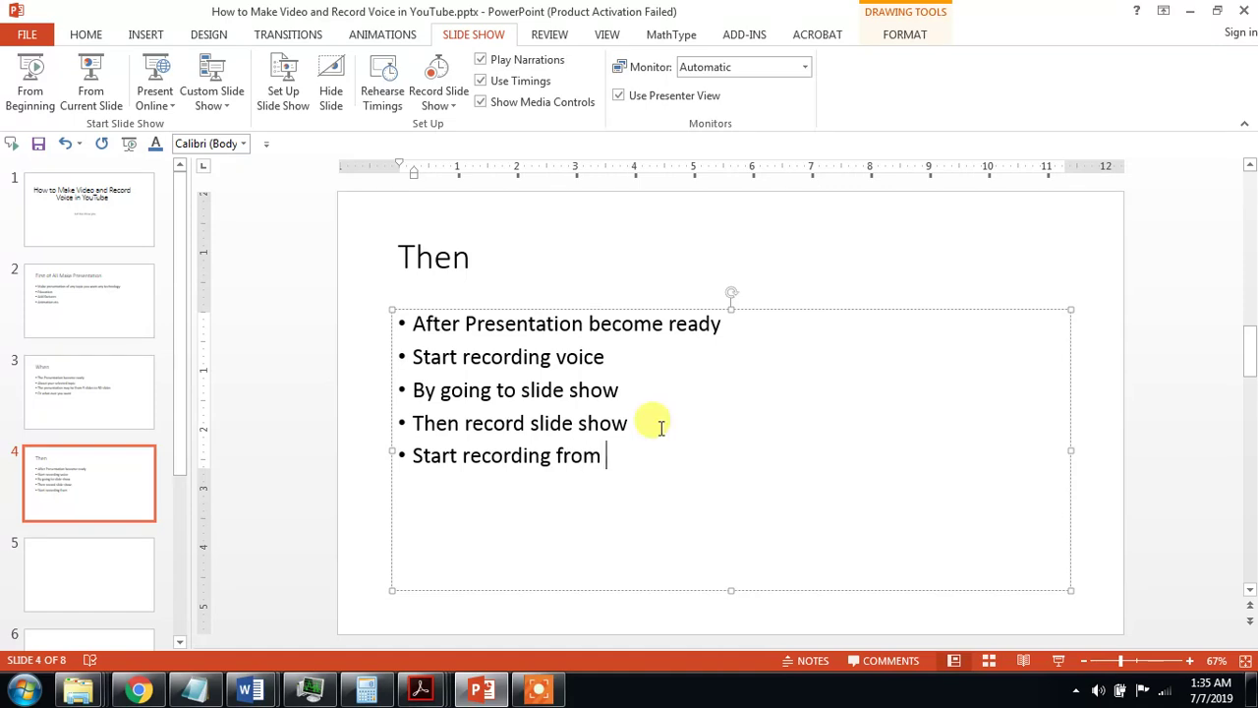
text(the be)
text(ginning)
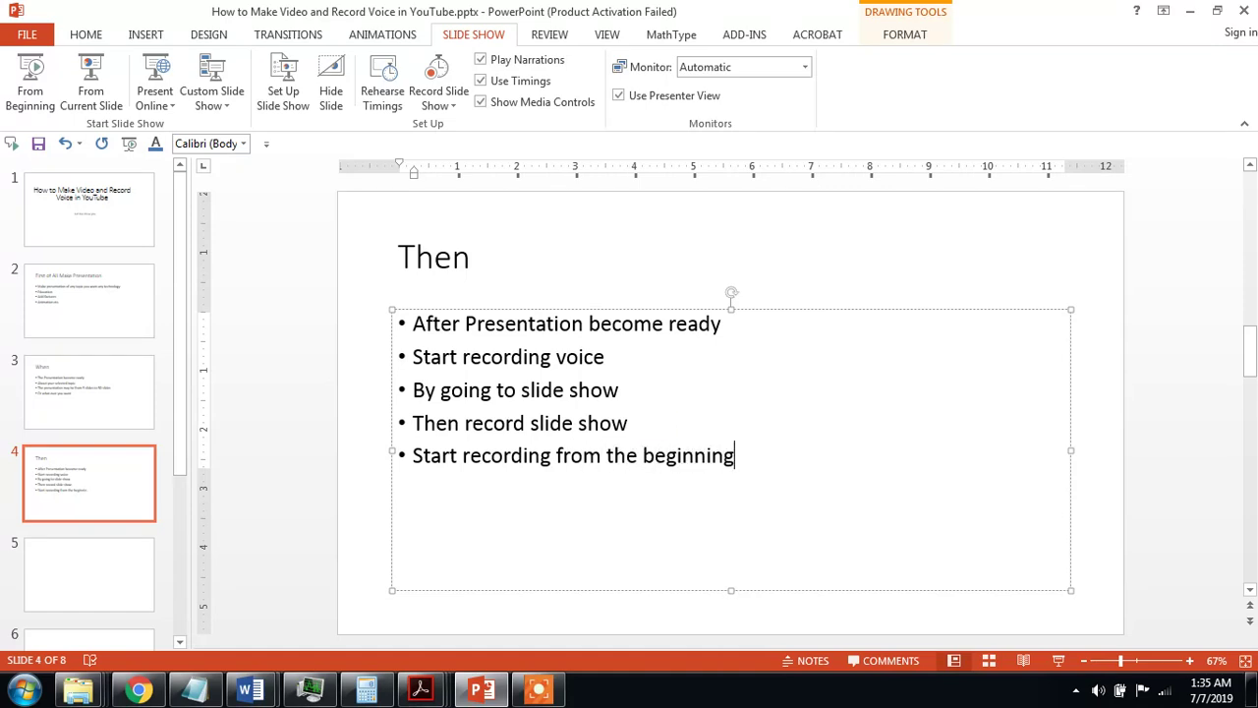
key(Return)
text(or)
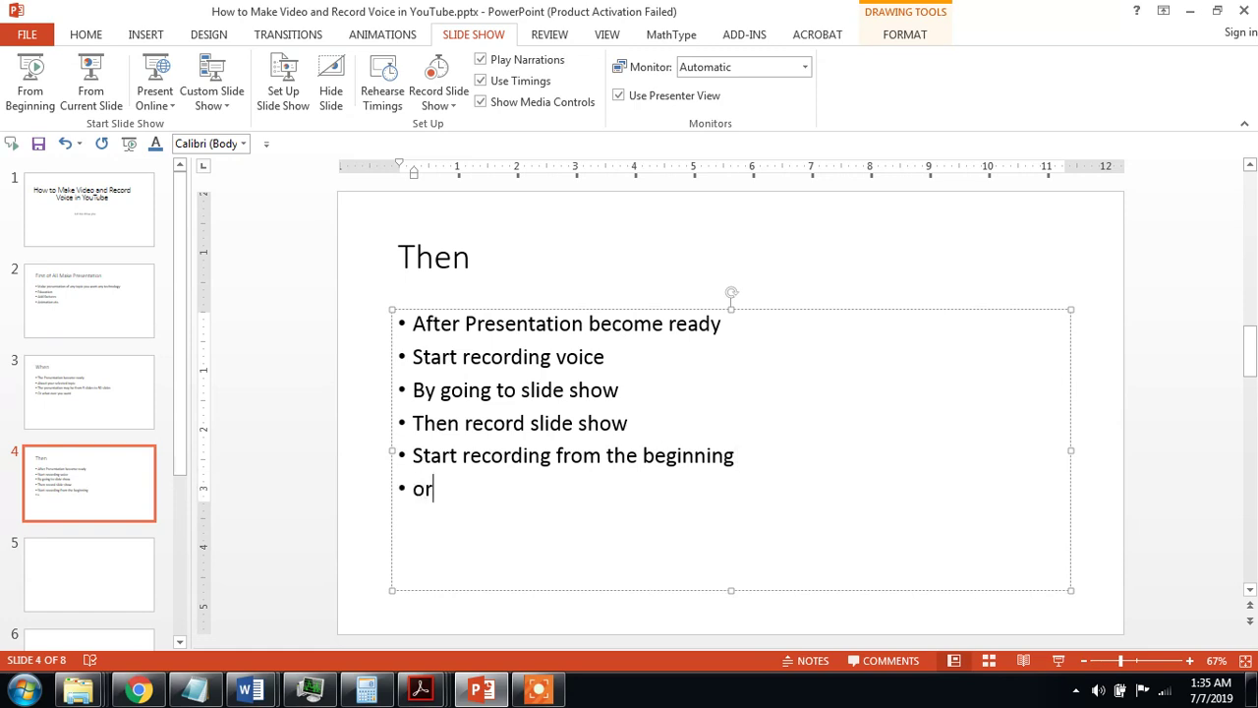
Check the Record Slide Show options, then complete the bullet 'Or start recording from current slide'.
click(458, 107)
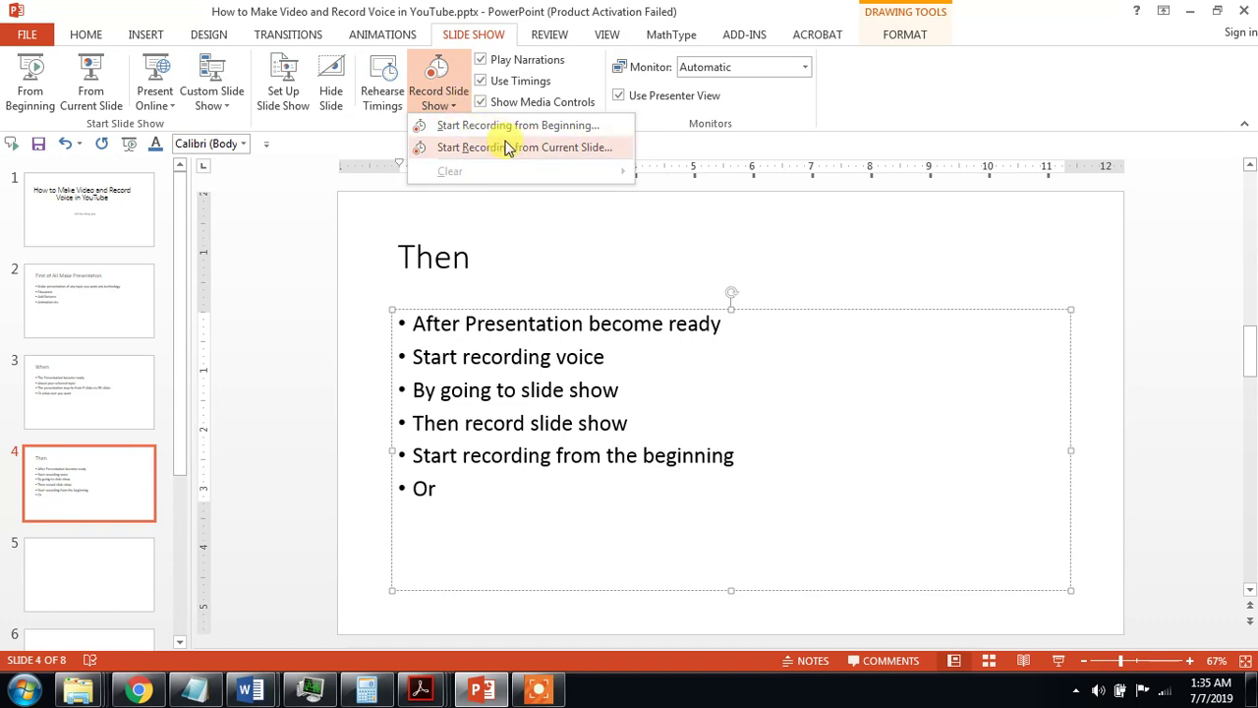
click(519, 477)
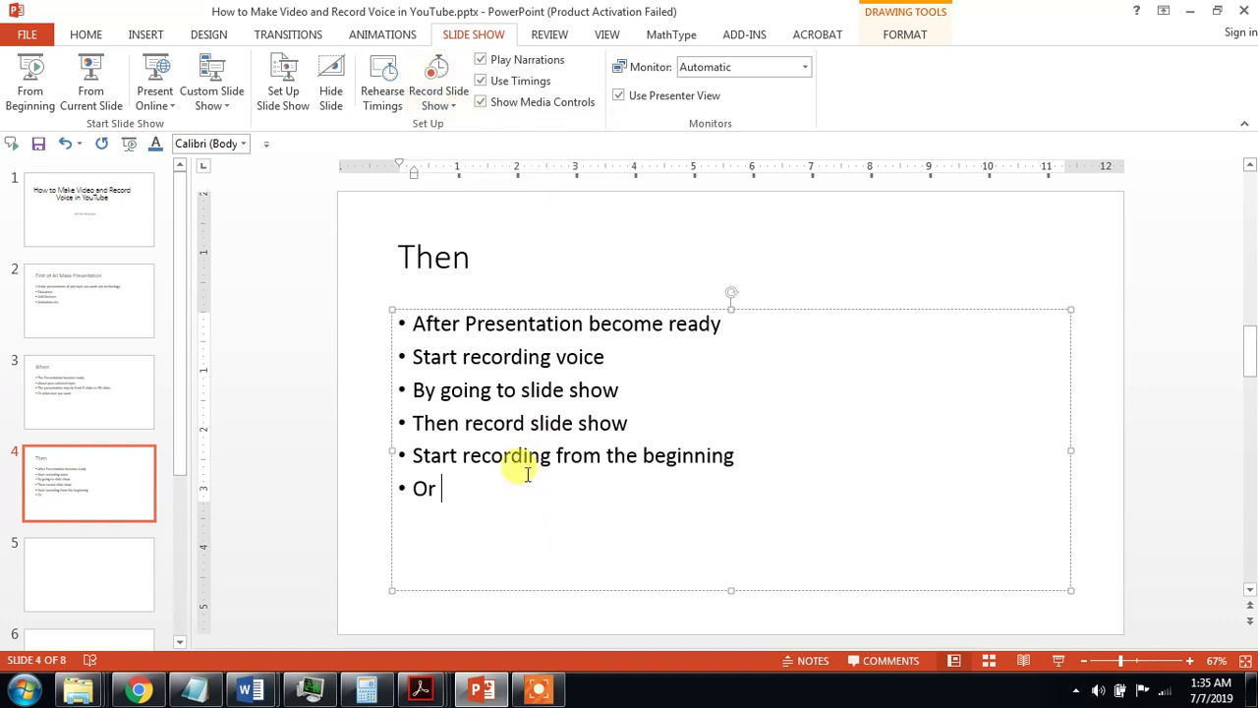
text(st)
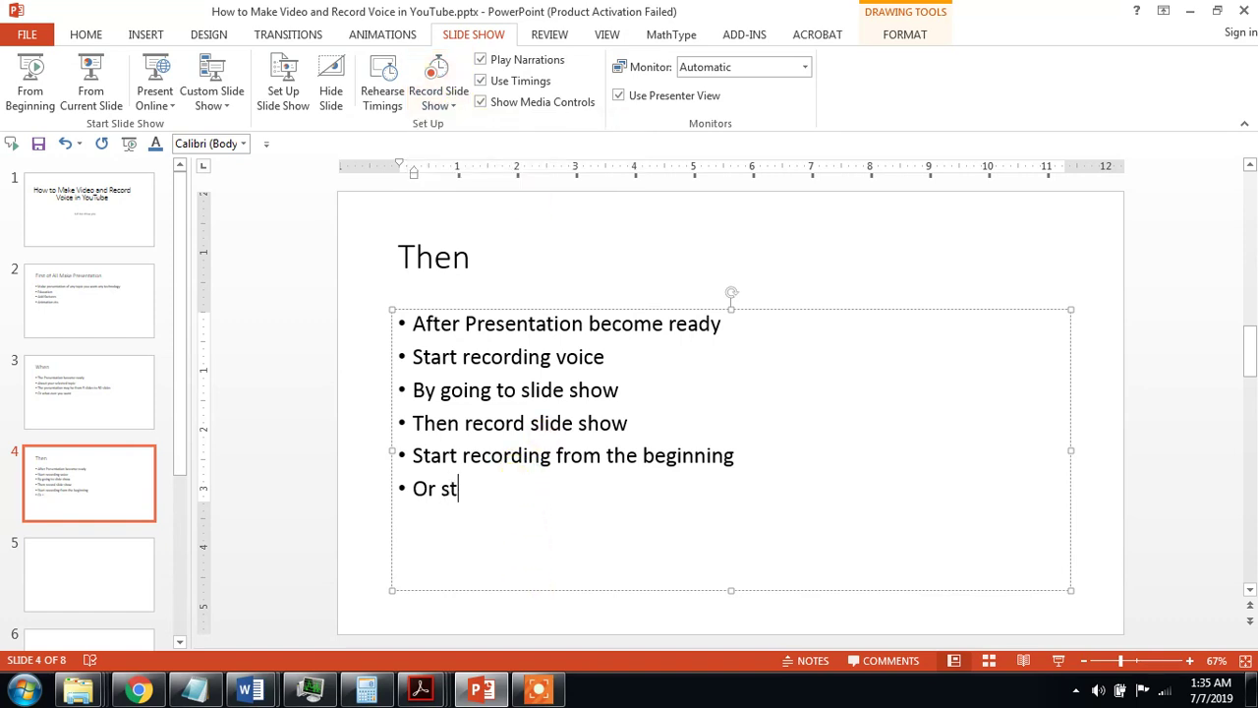
text(art reco)
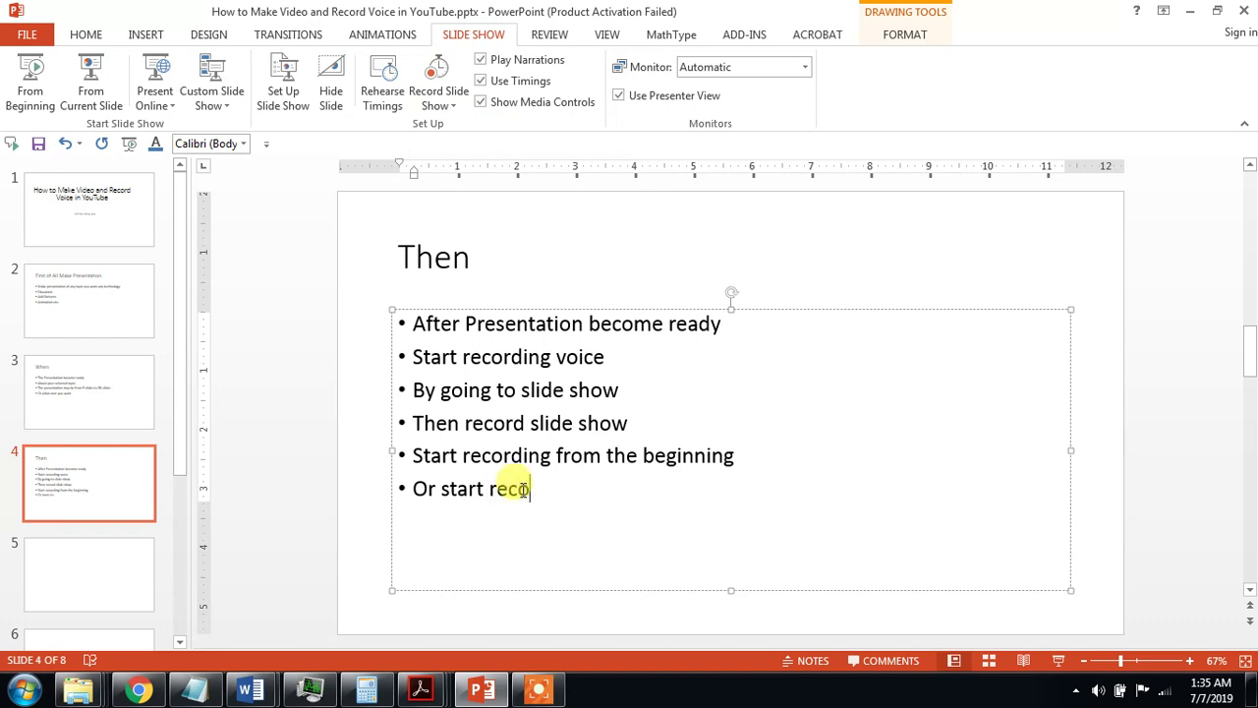
text(rding)
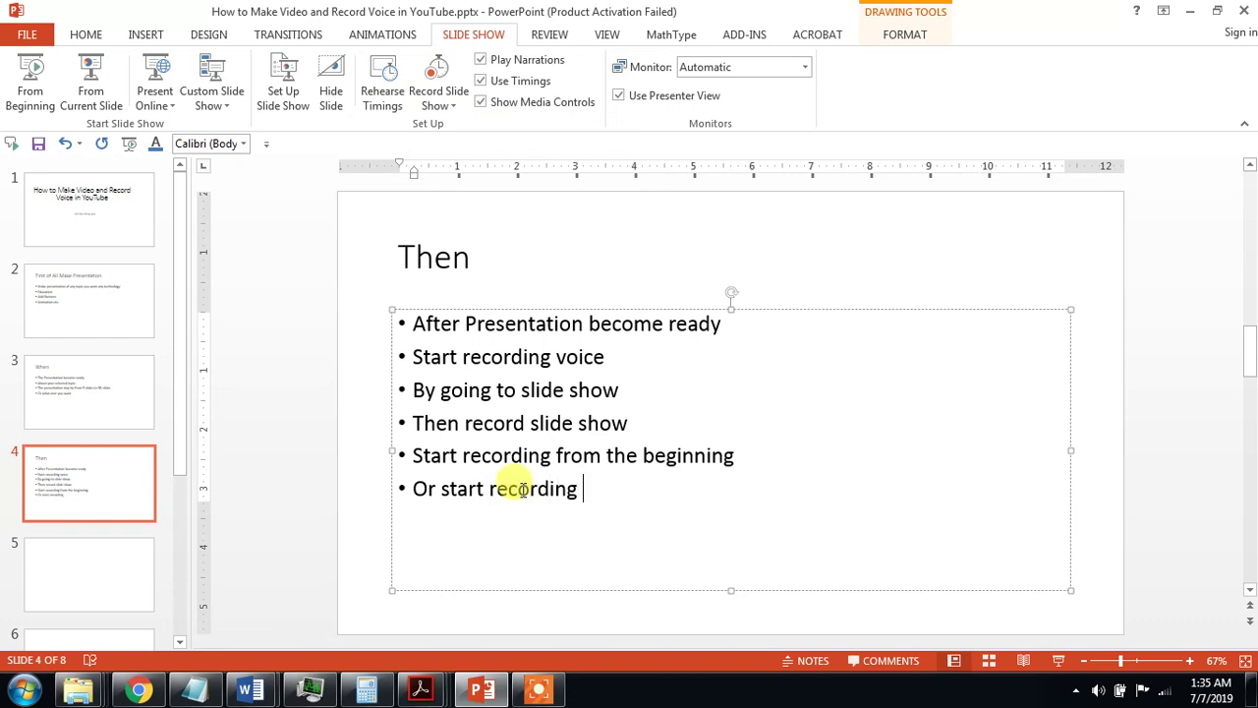
text( from cu)
text(rrent s)
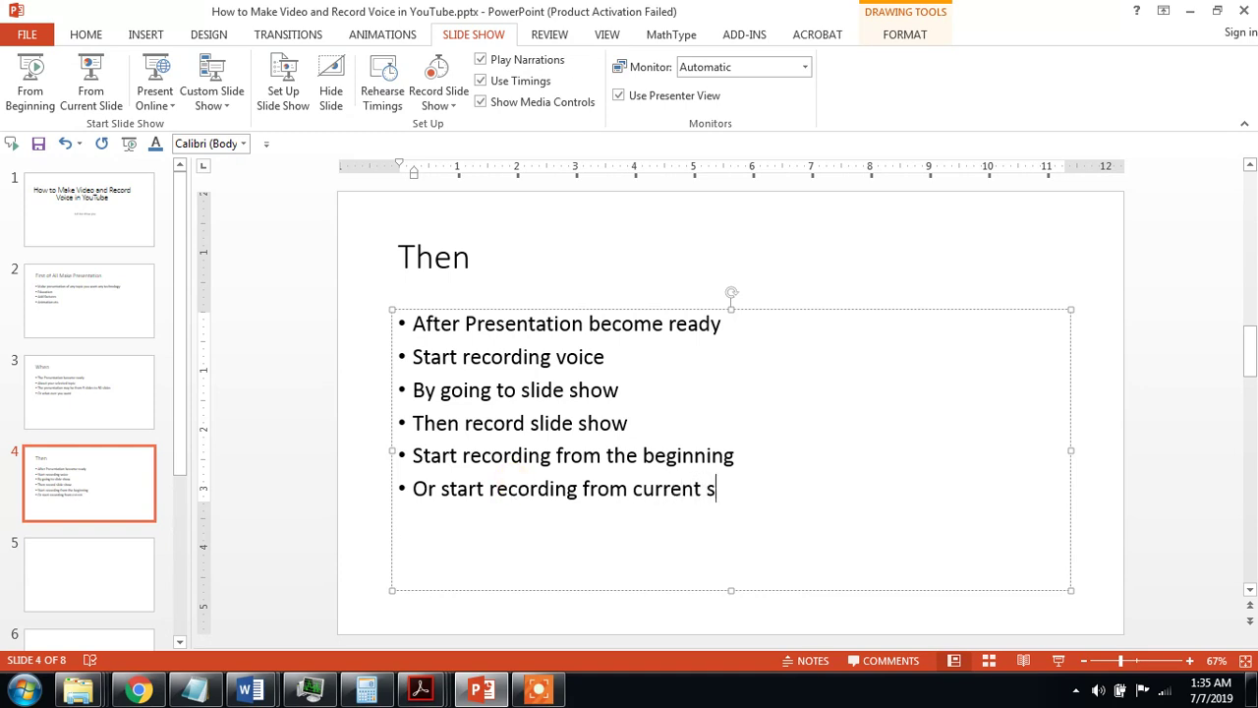
text(lide)
key(Return)
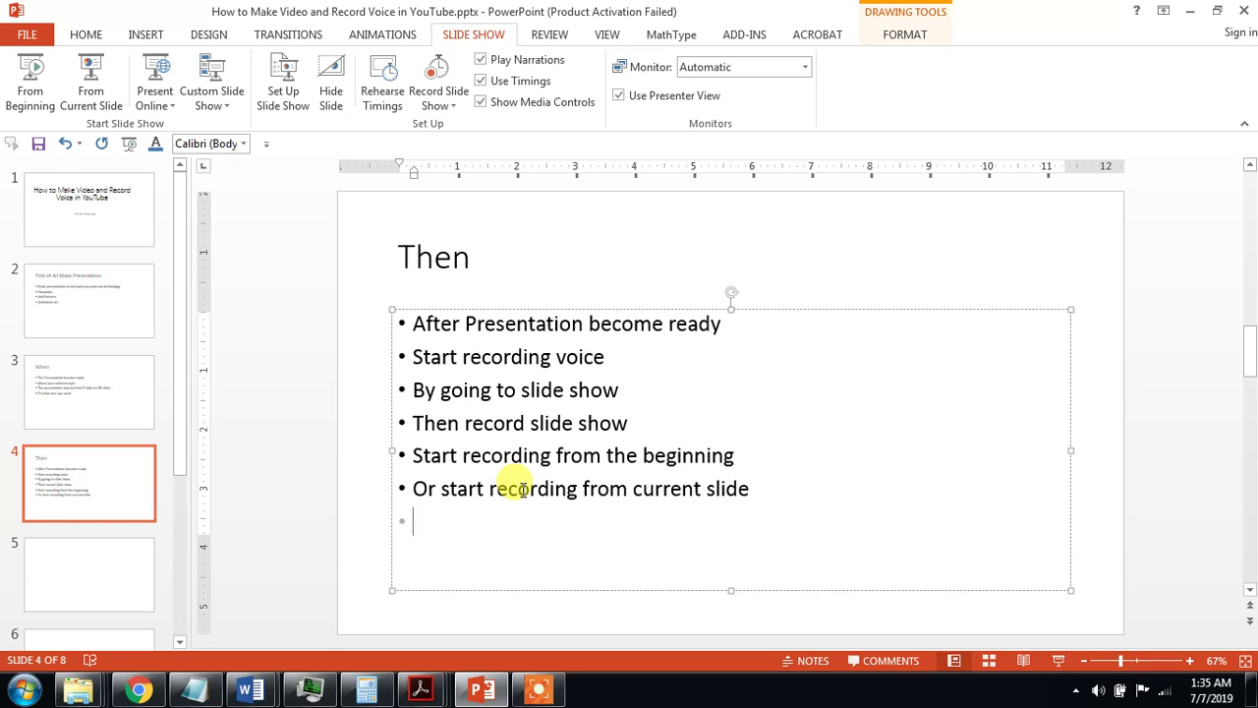
Add bullets 'And start recording your voice' and 'As I am going to do it'.
text(and )
text(tart )
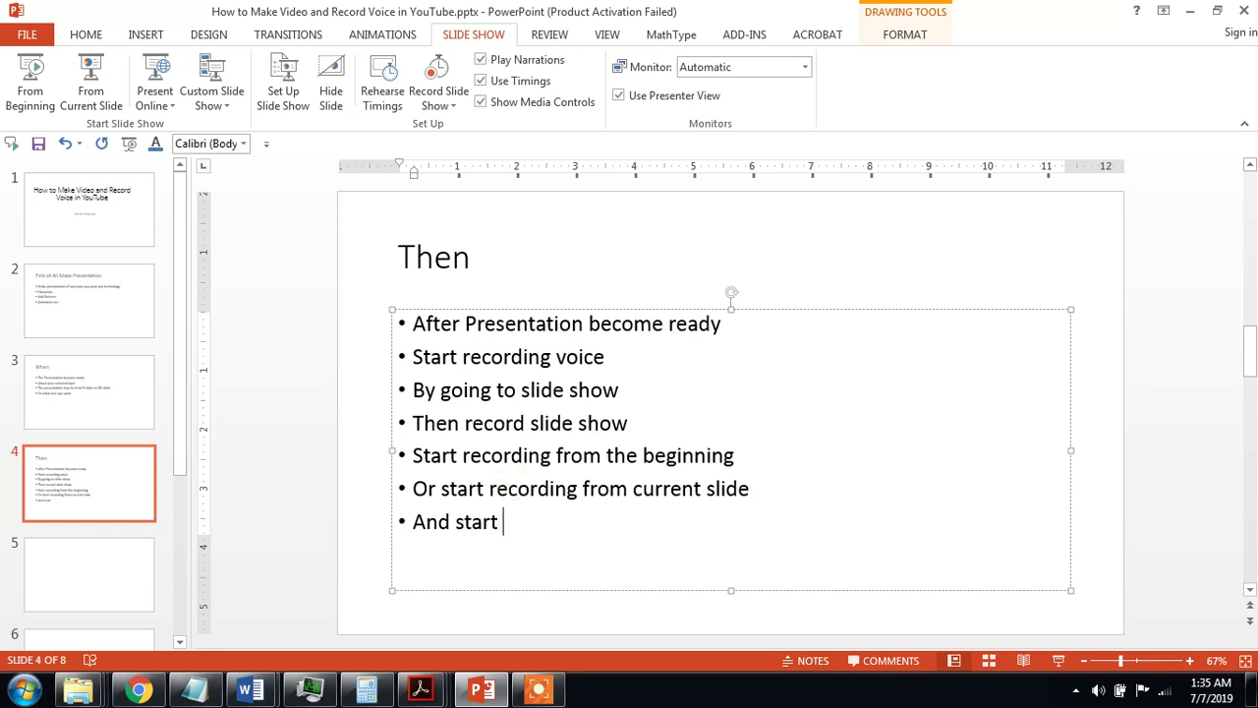
text(recor)
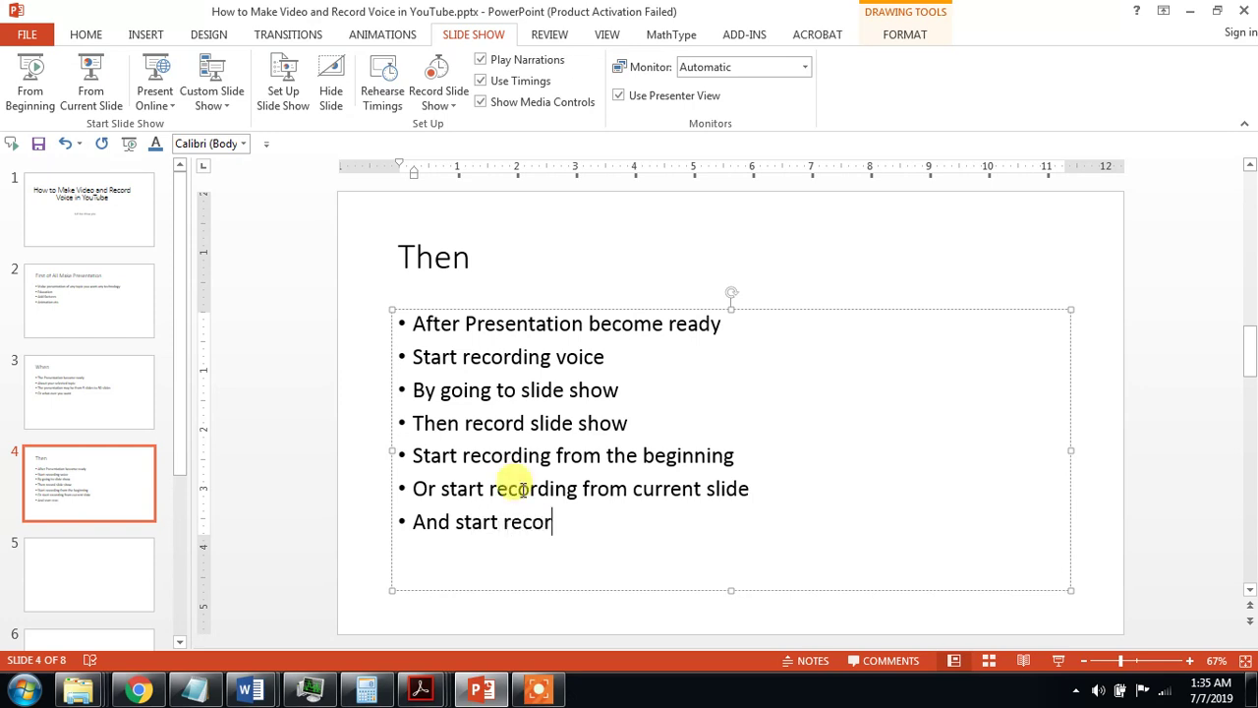
text(ding y)
text(our v)
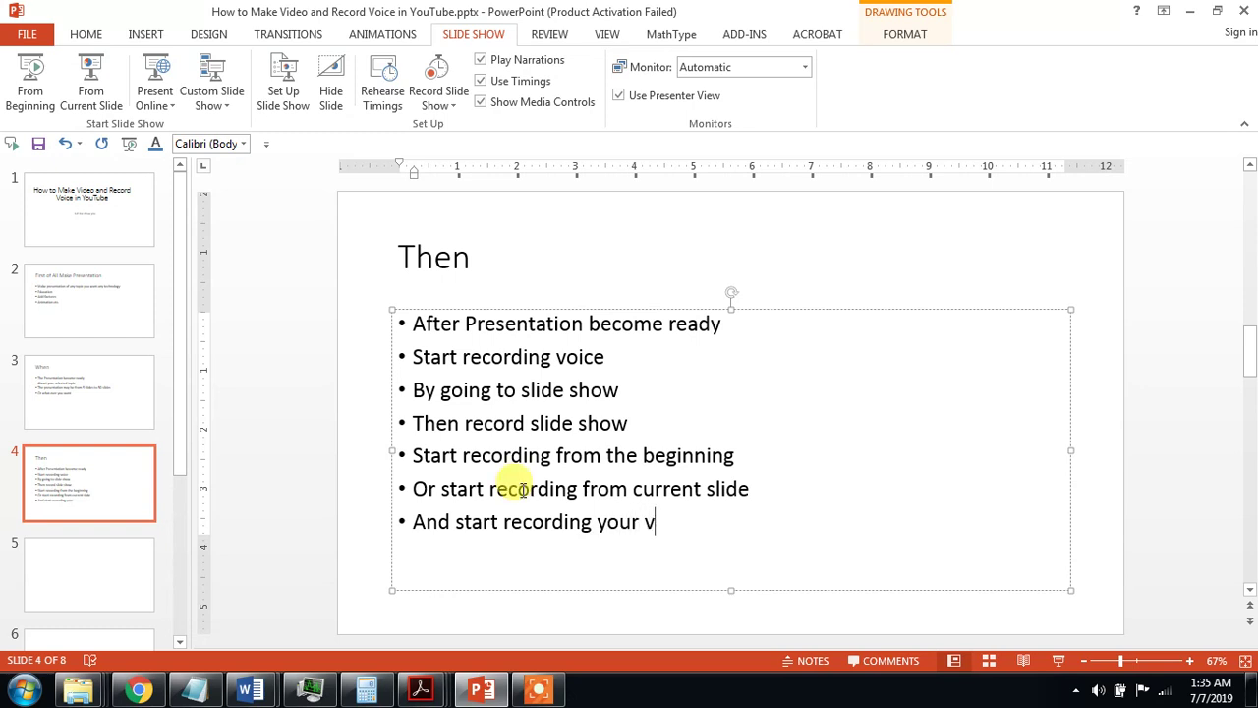
text(oice)
key(Return)
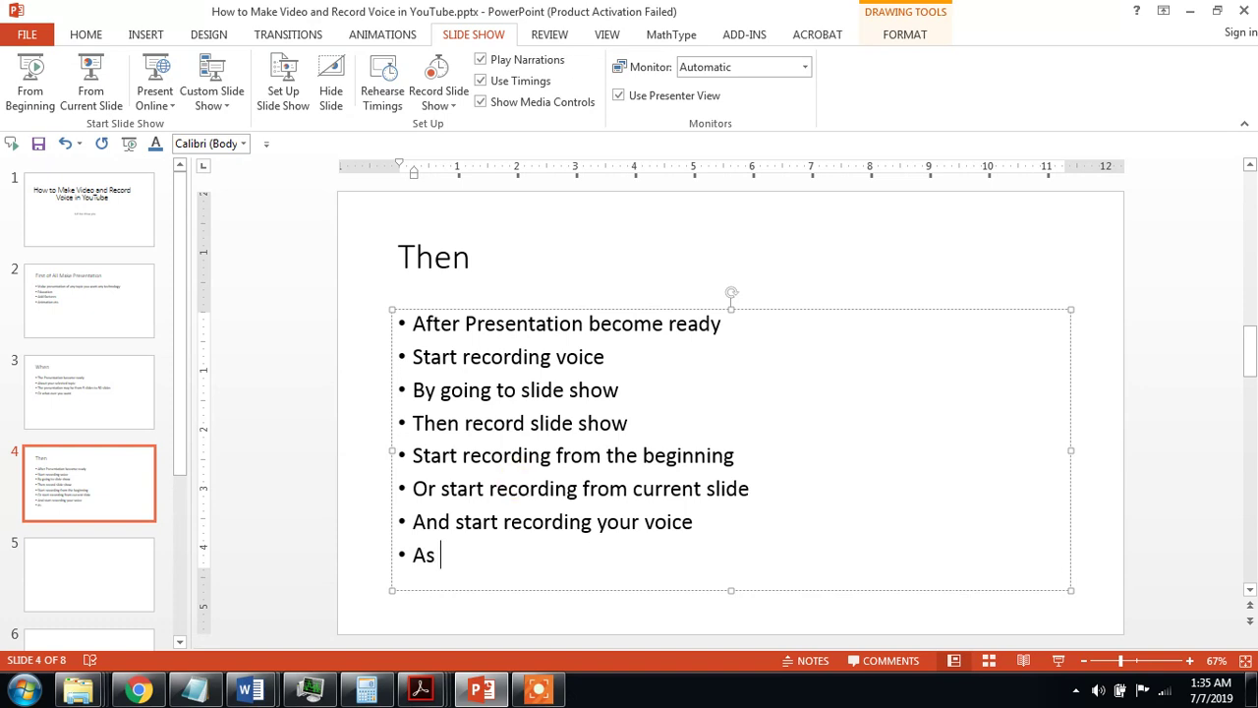
text(I am g)
text(oing to)
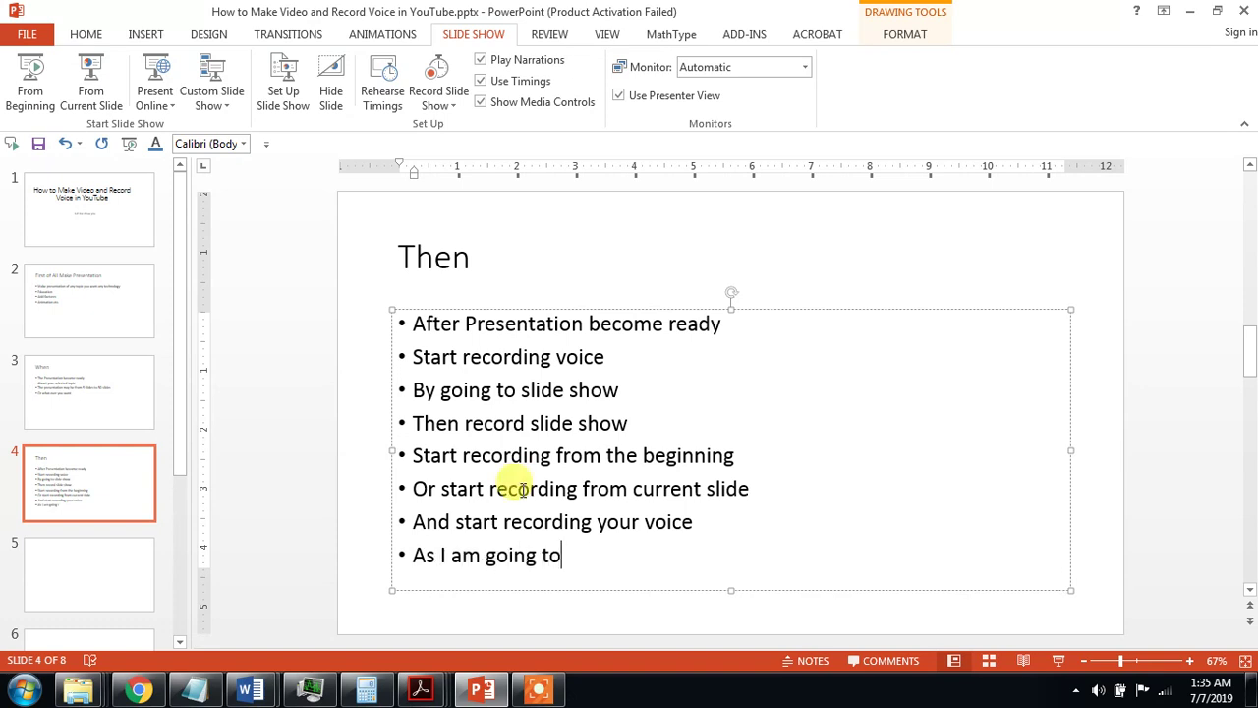
text( do i)
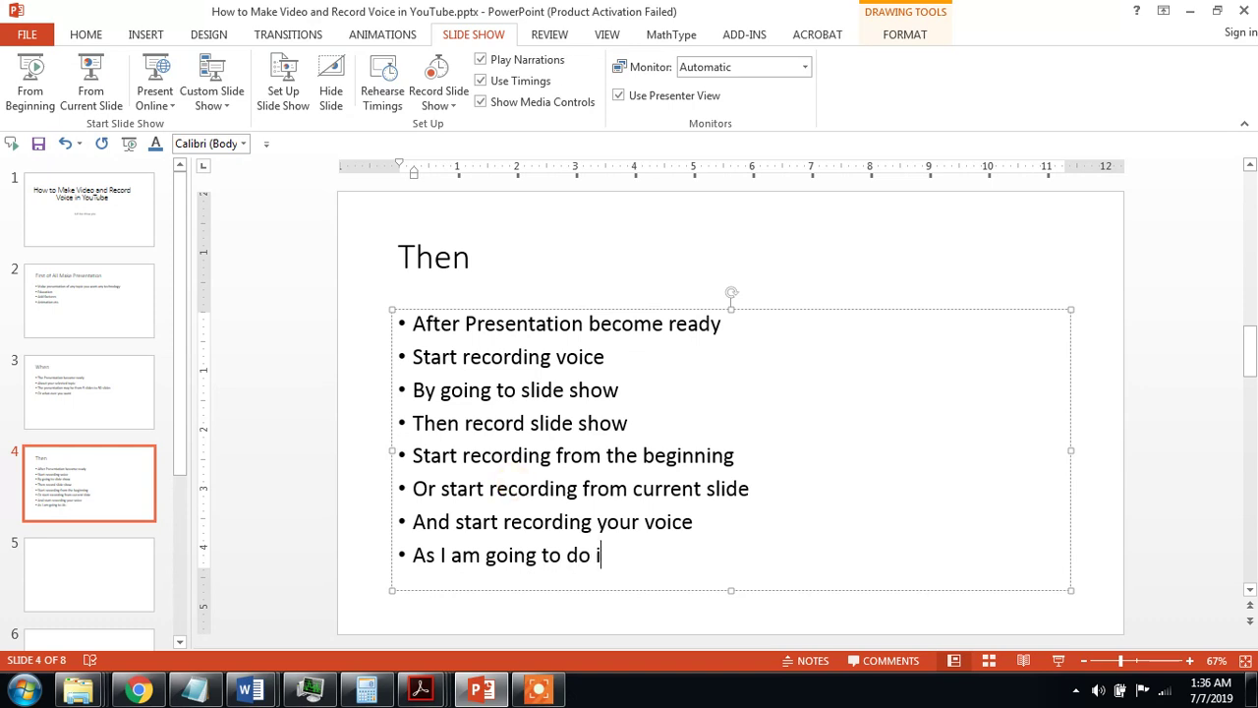
text(t)
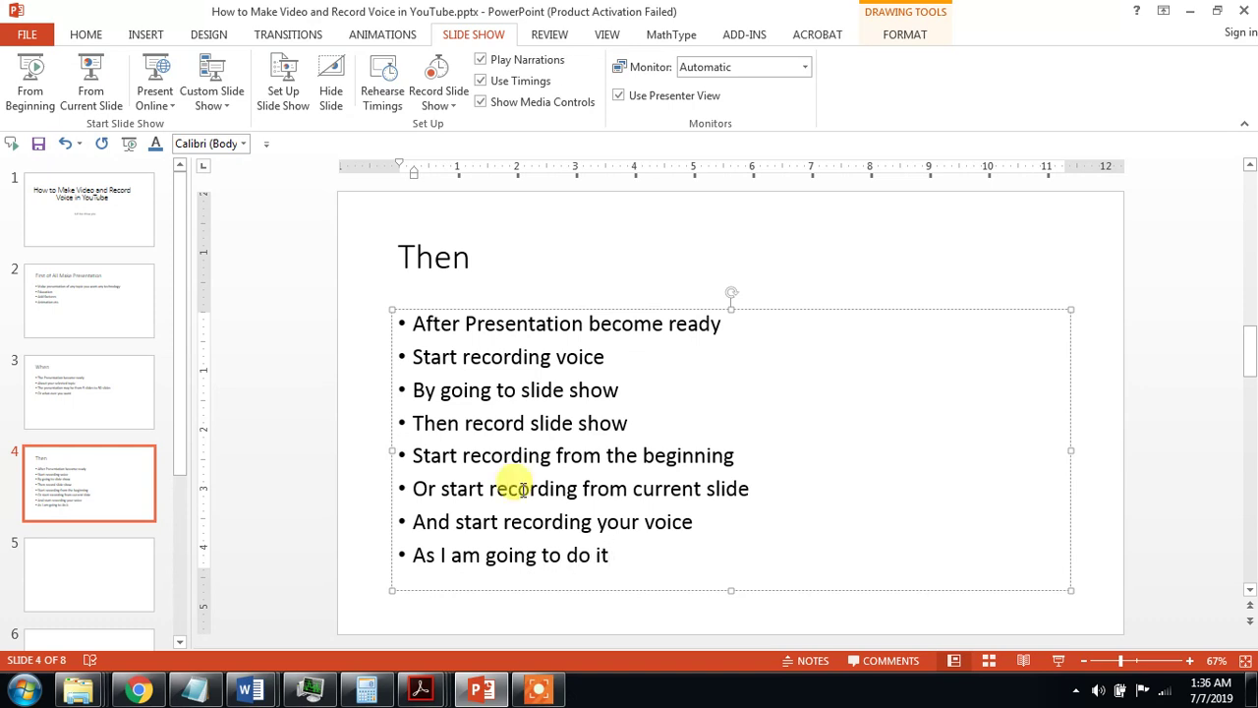
Start recording the slide show from the beginning with timings and narration.
click(456, 106)
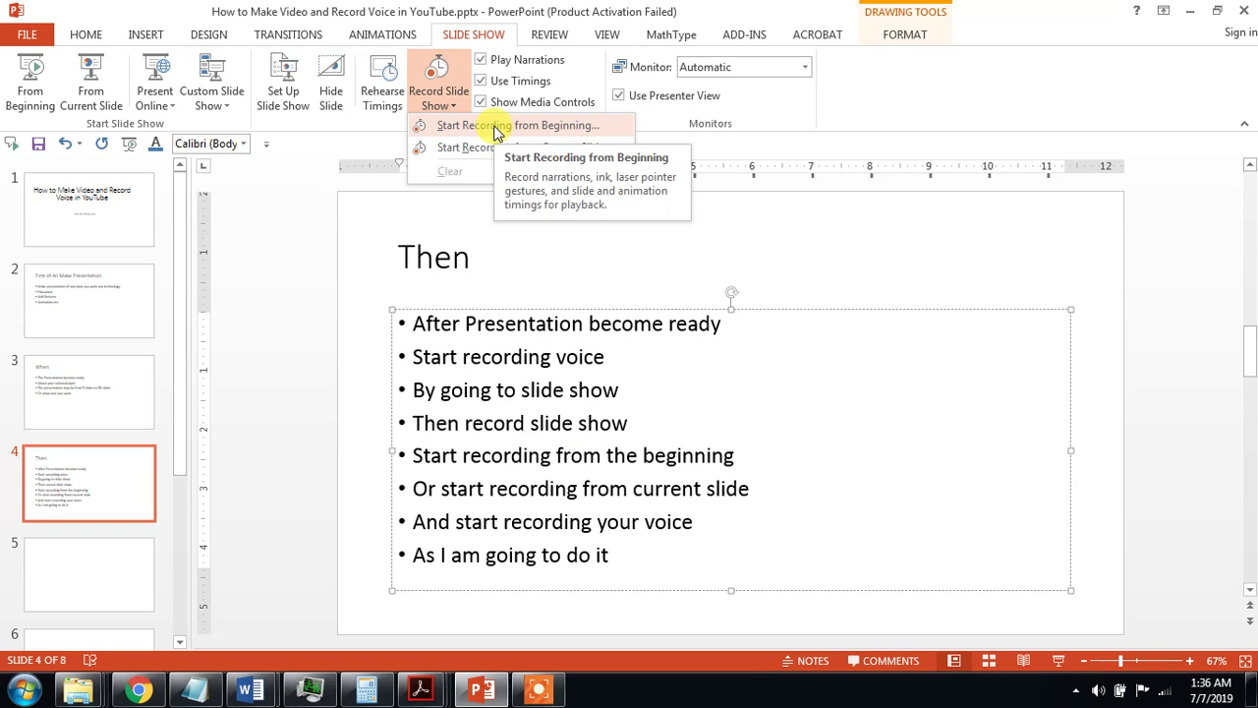
click(494, 129)
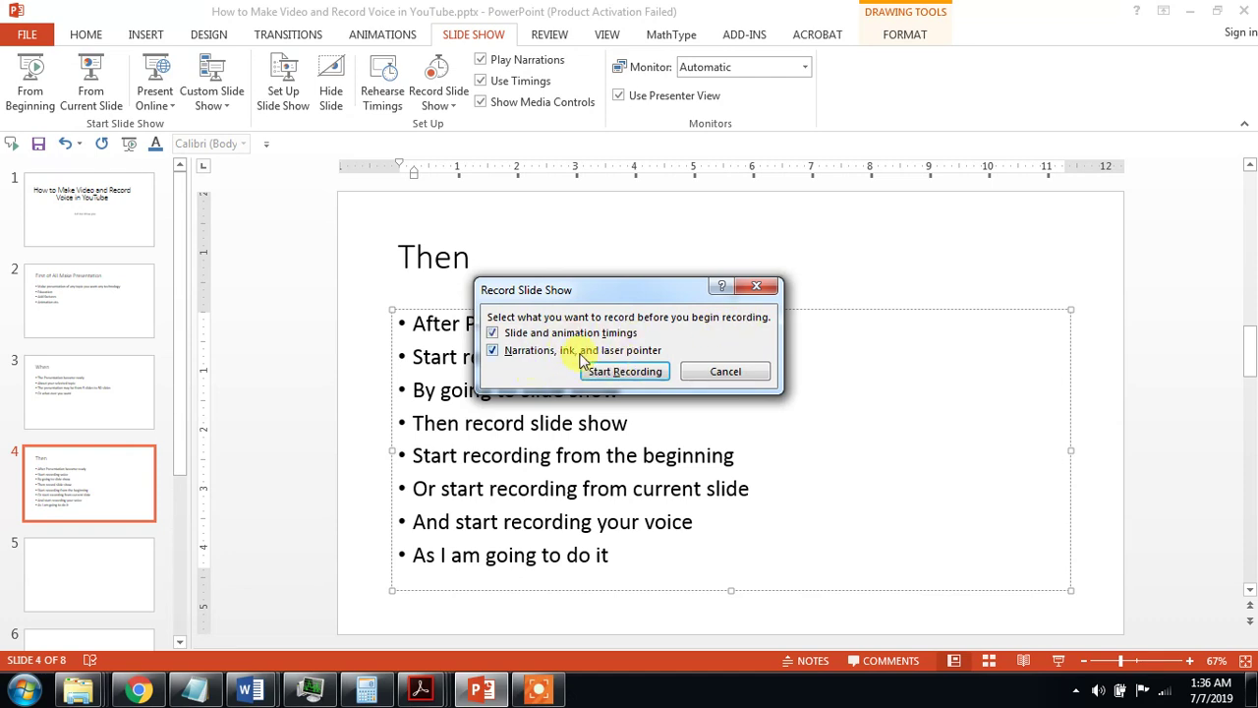
click(625, 372)
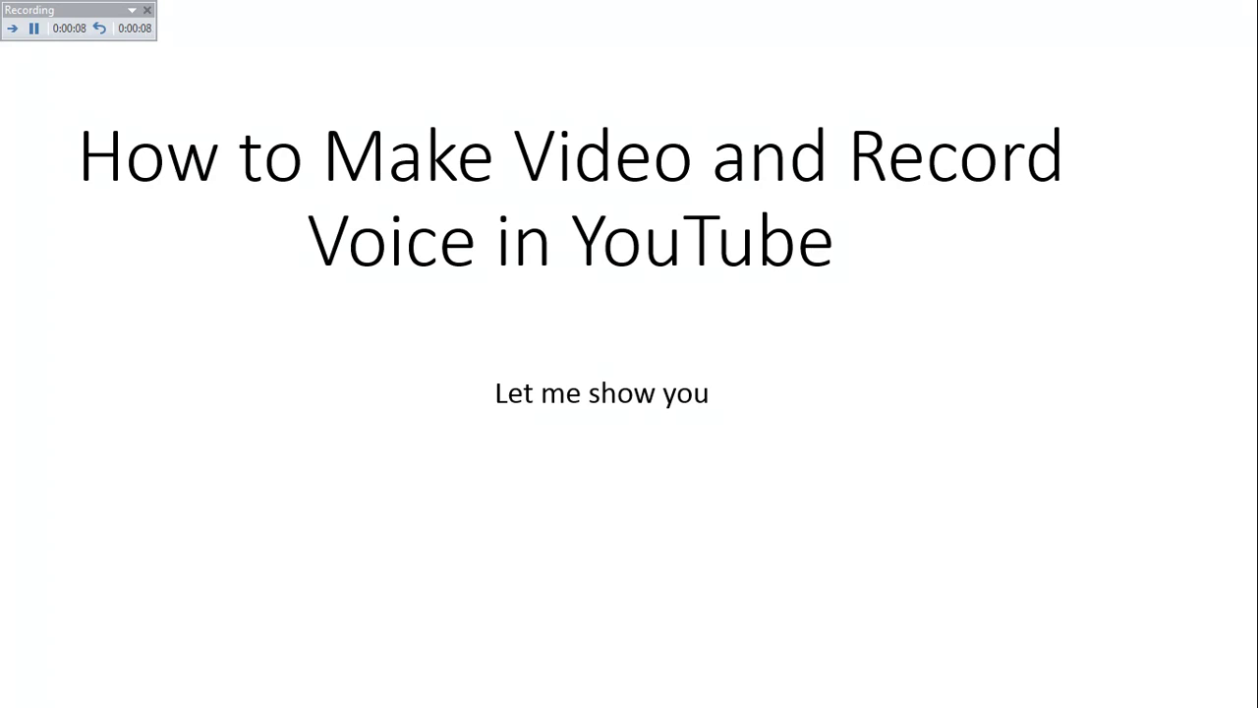
Narrate slides 1 to 4 while advancing through each, then end the recording.
key(Right)
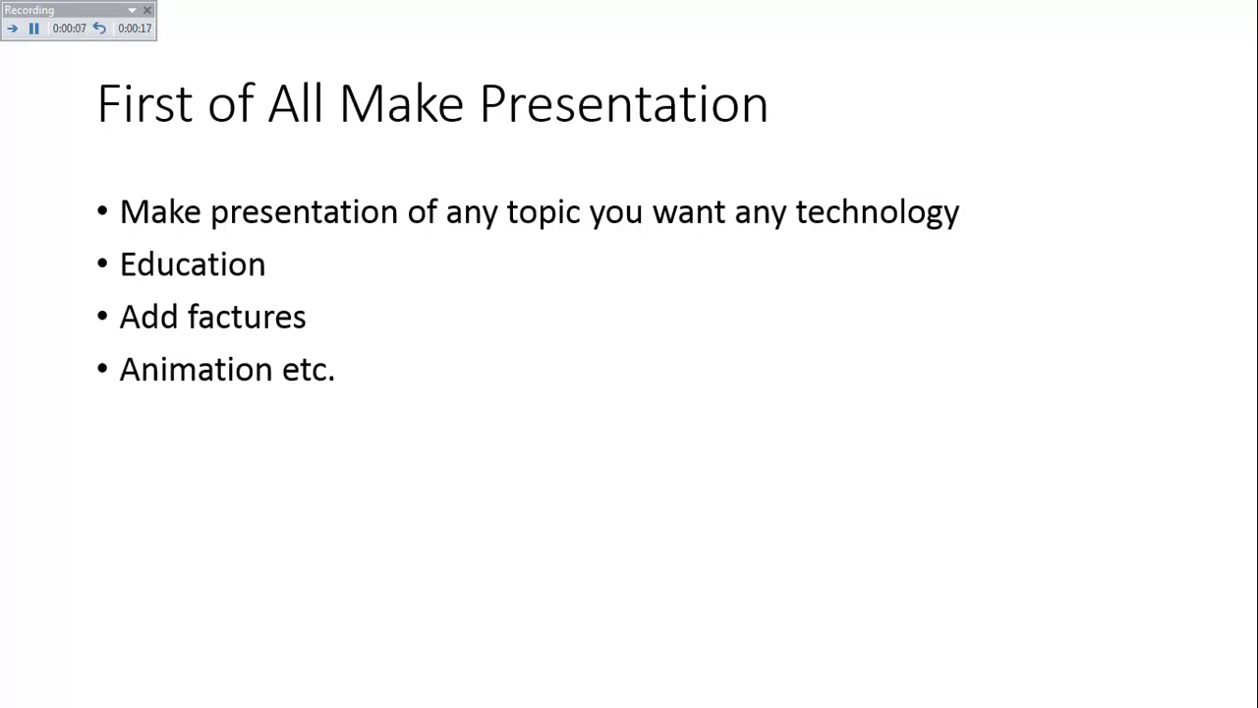
key(Right)
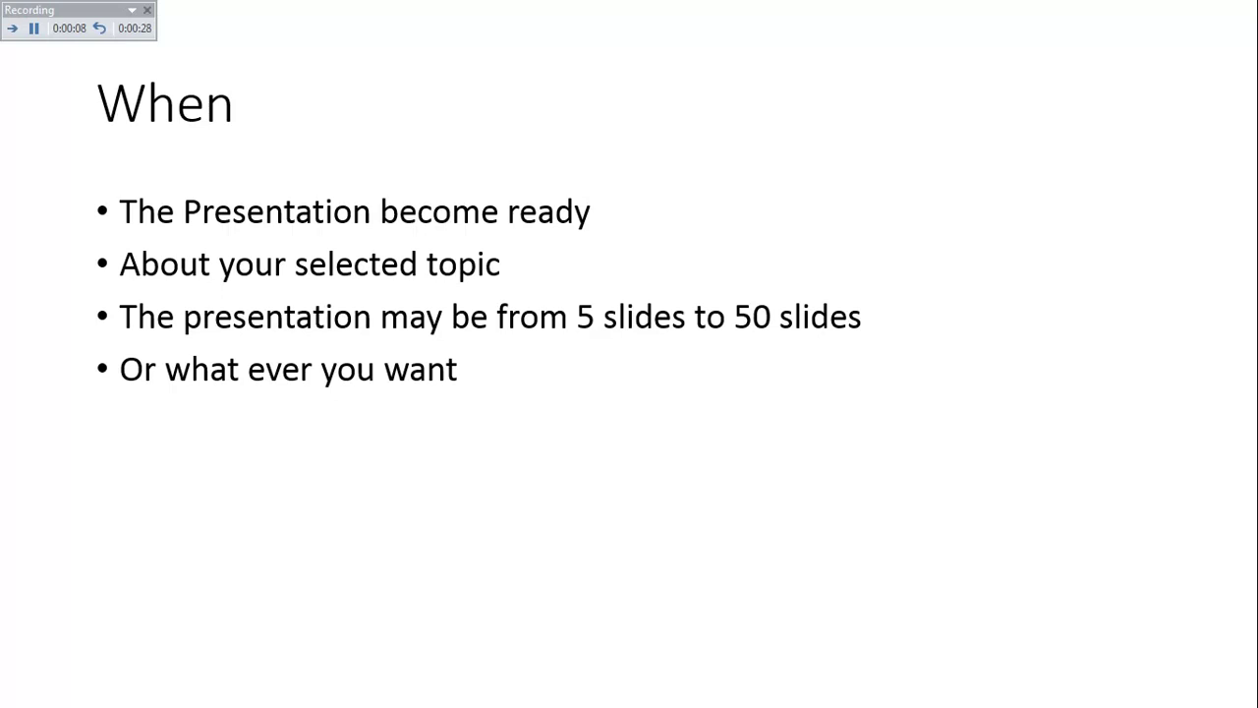
key(Right)
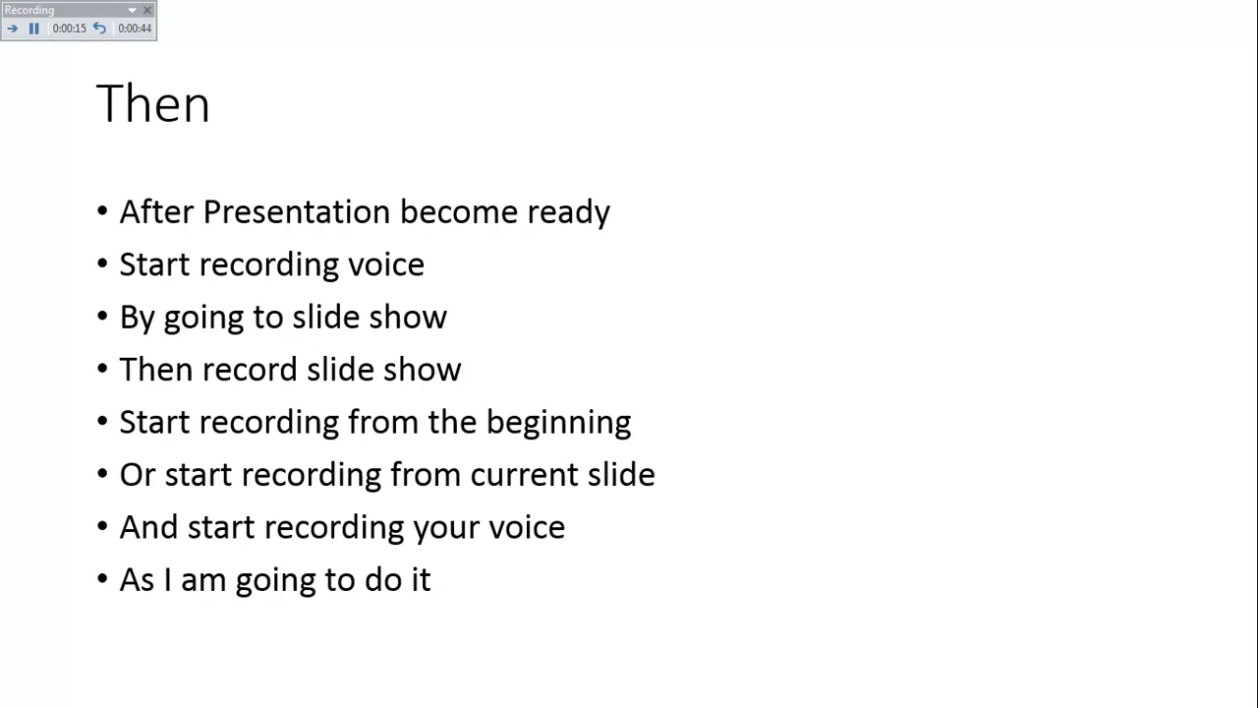
key(Right)
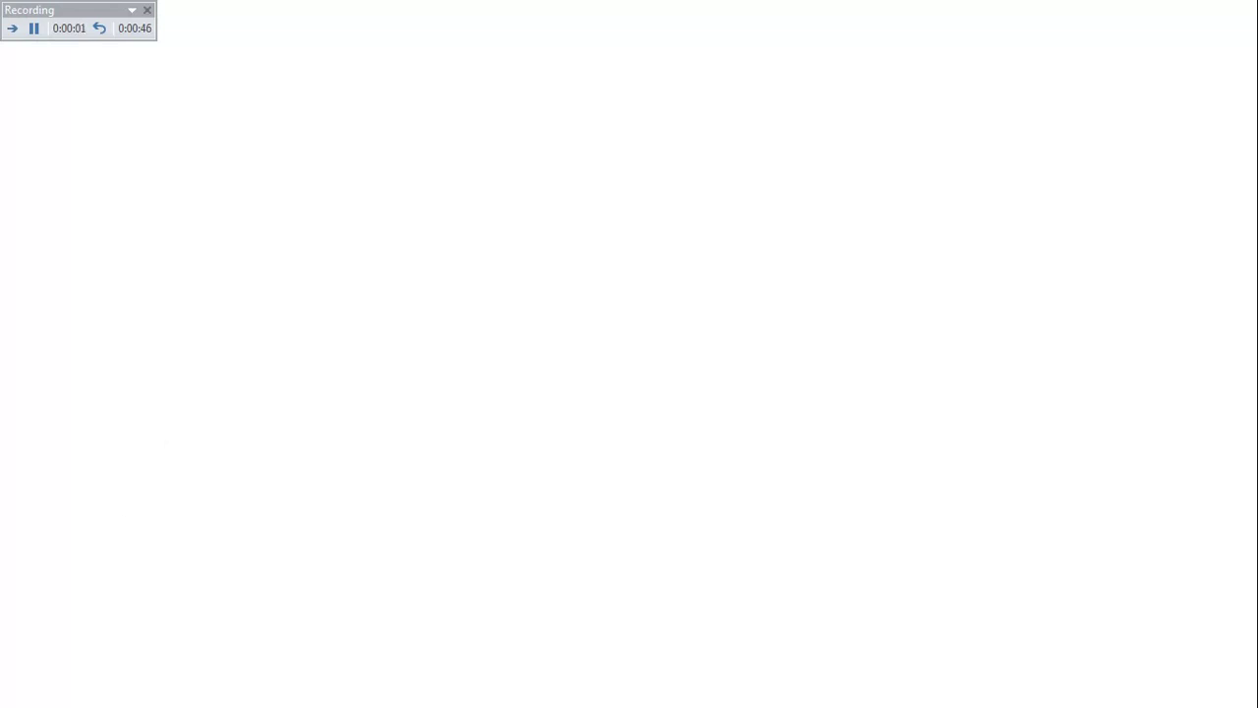
key(Escape)
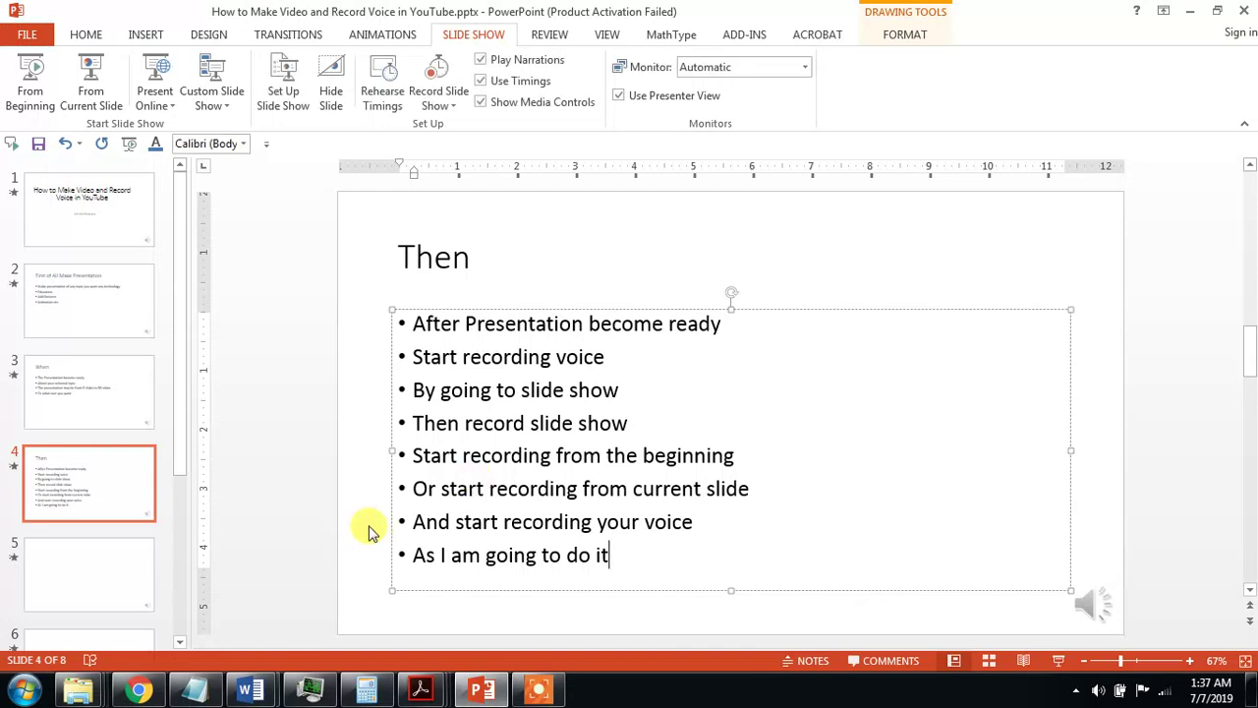
Go to slide 5 and give it the title 'Ok now'.
click(106, 556)
click(511, 251)
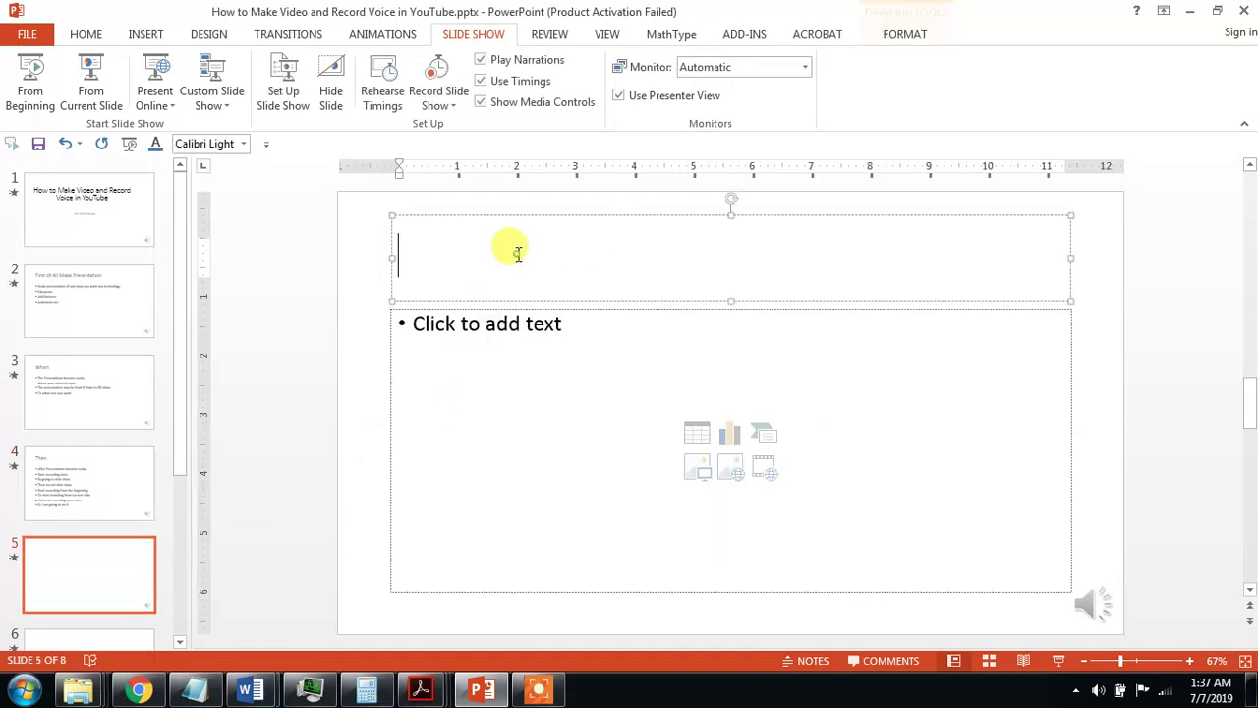
text(Ok )
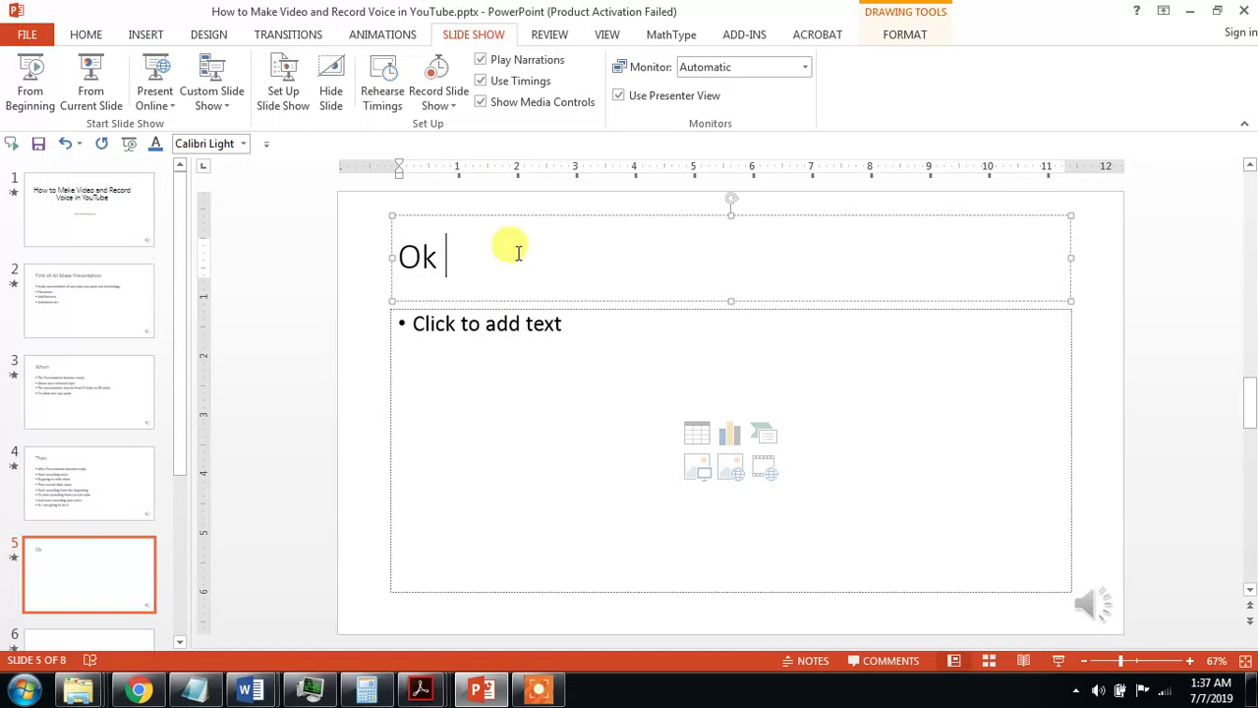
text(now)
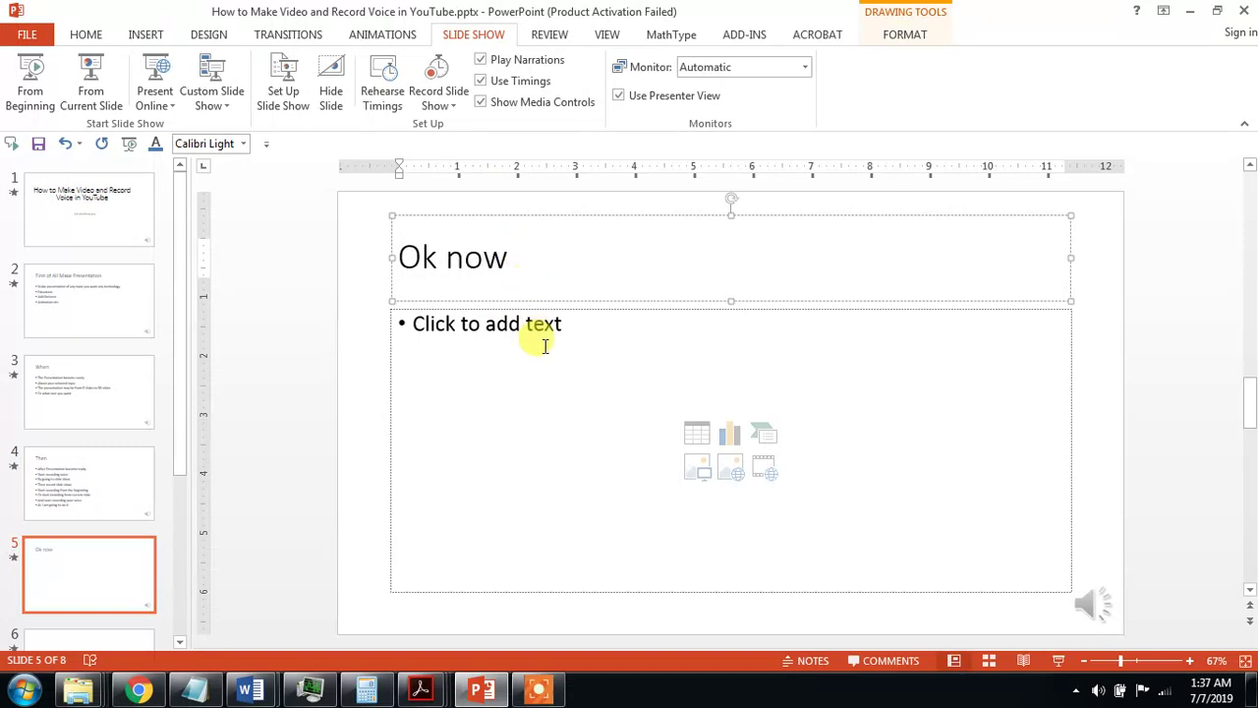
Add bullets on checking each slide's recording, deleting and re-recording voice, and 'Let check it'.
click(542, 343)
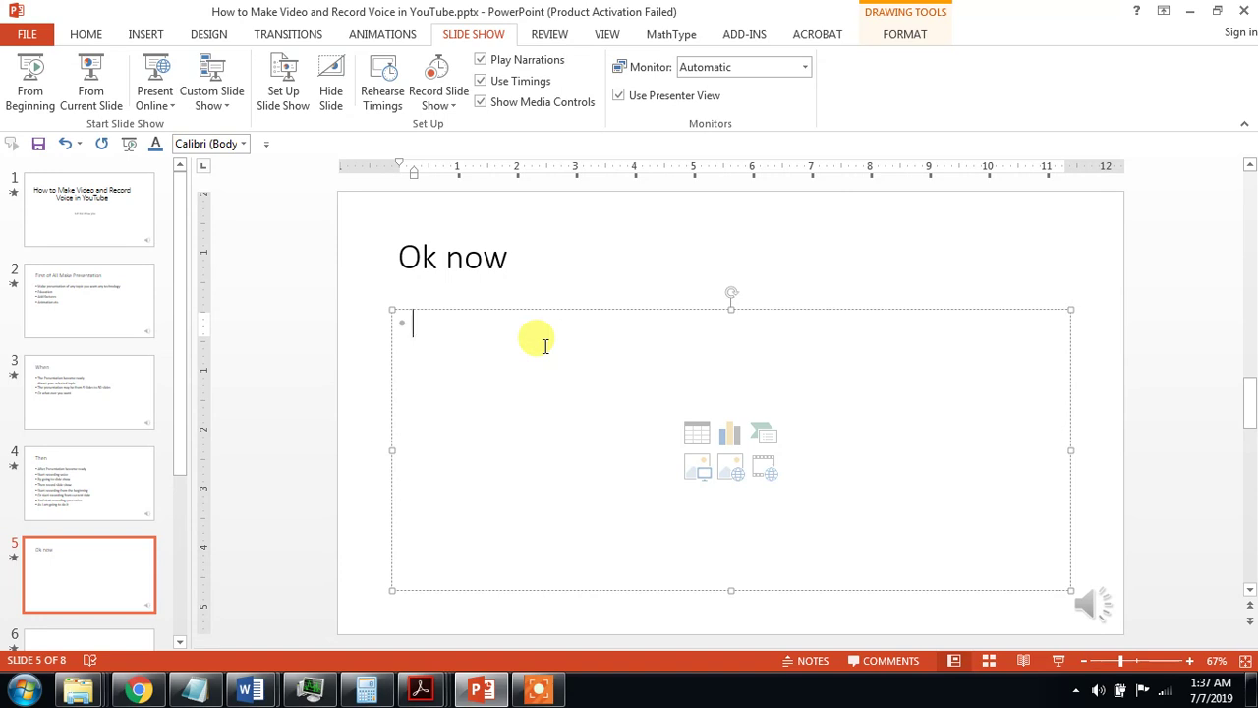
text(pleas)
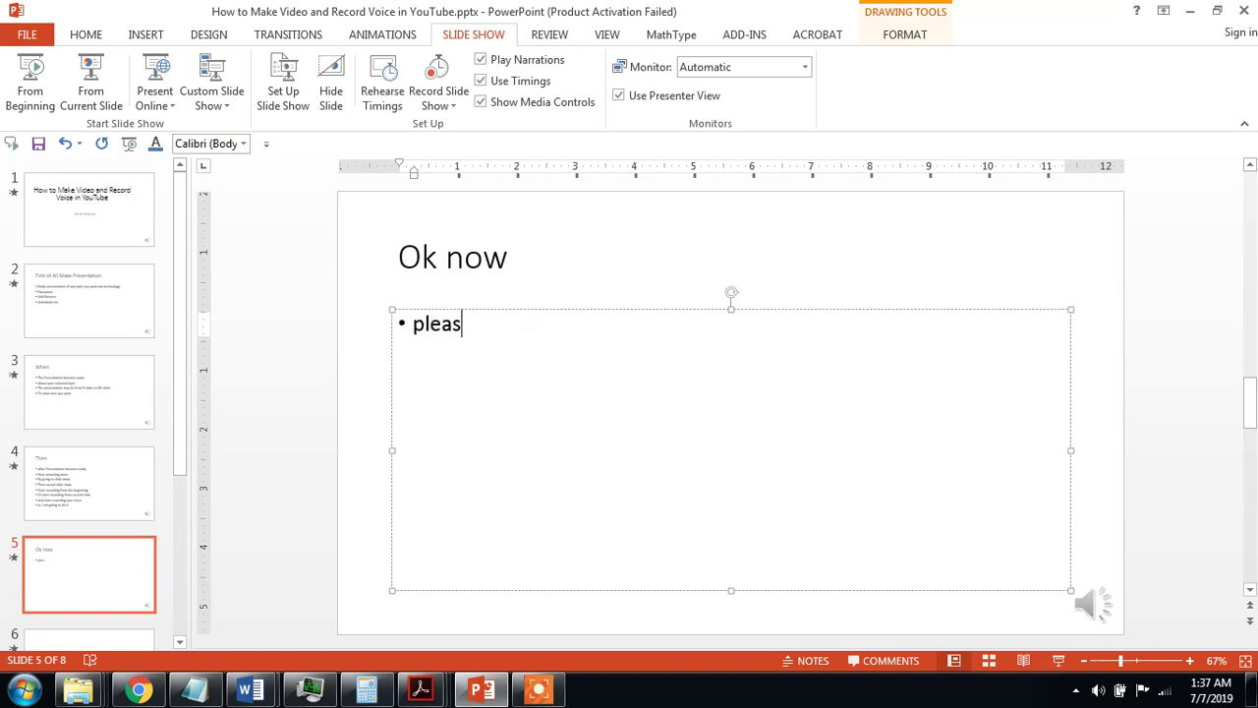
text(e check)
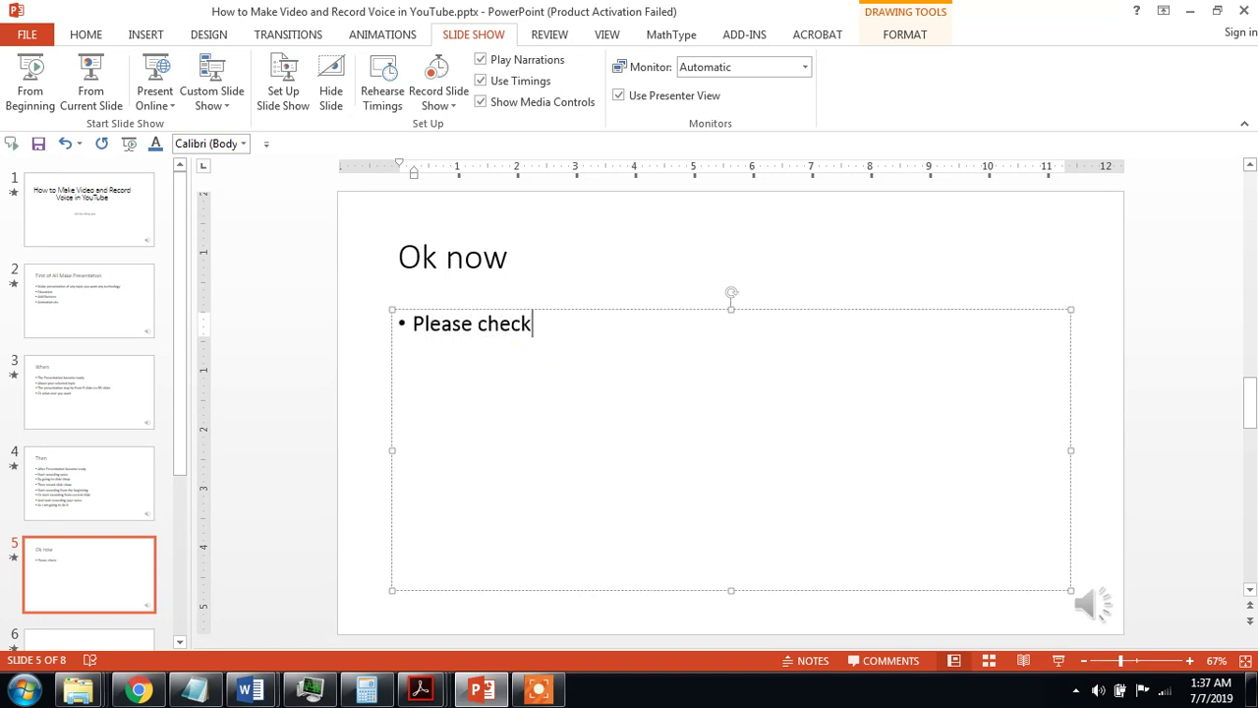
text( it )
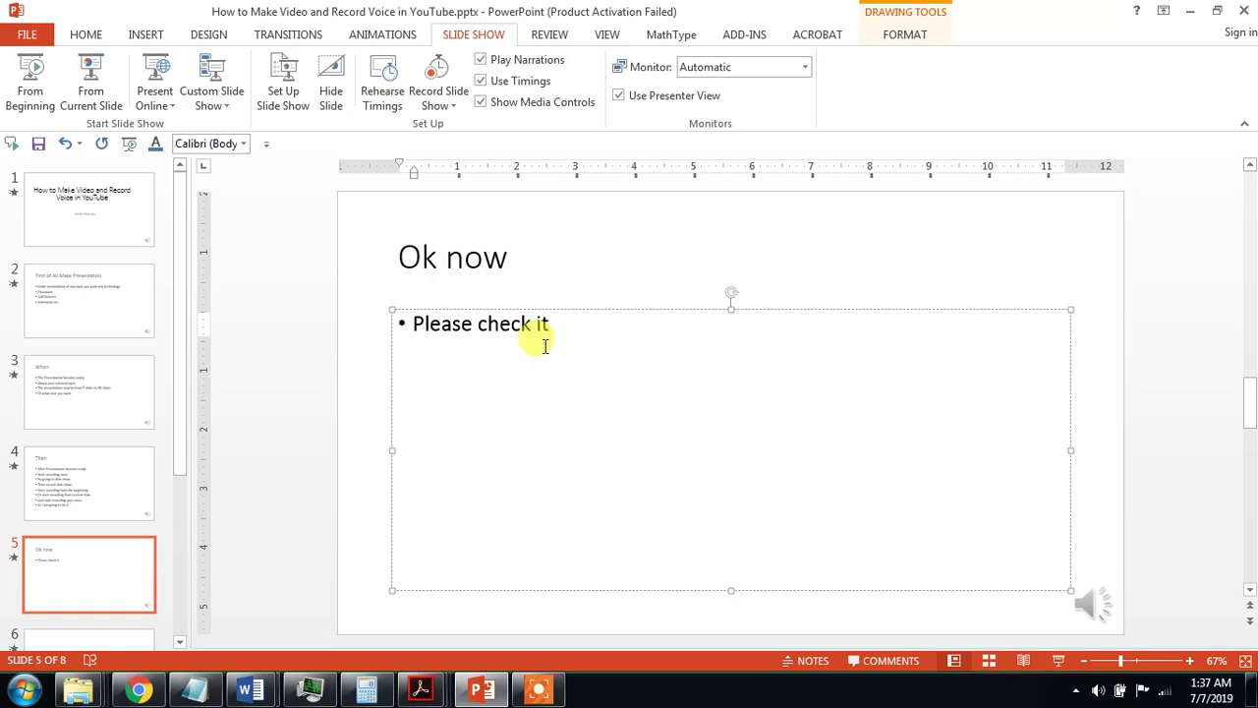
text(th)
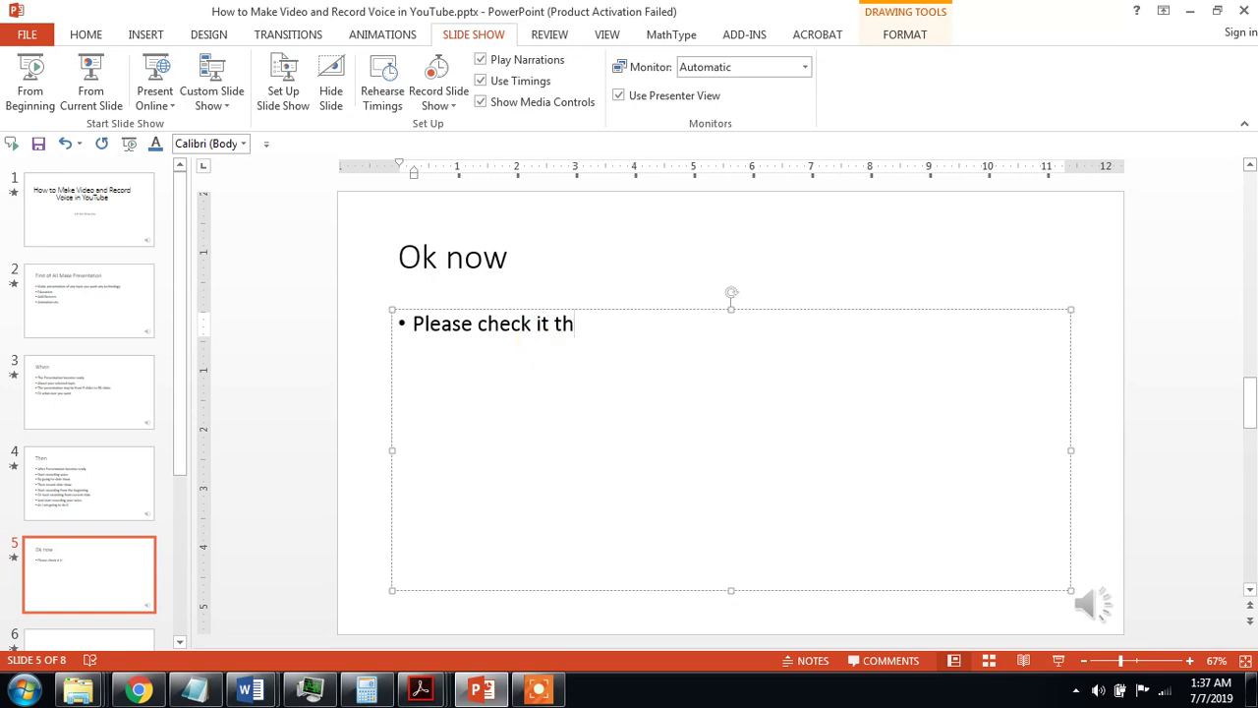
text(e recor)
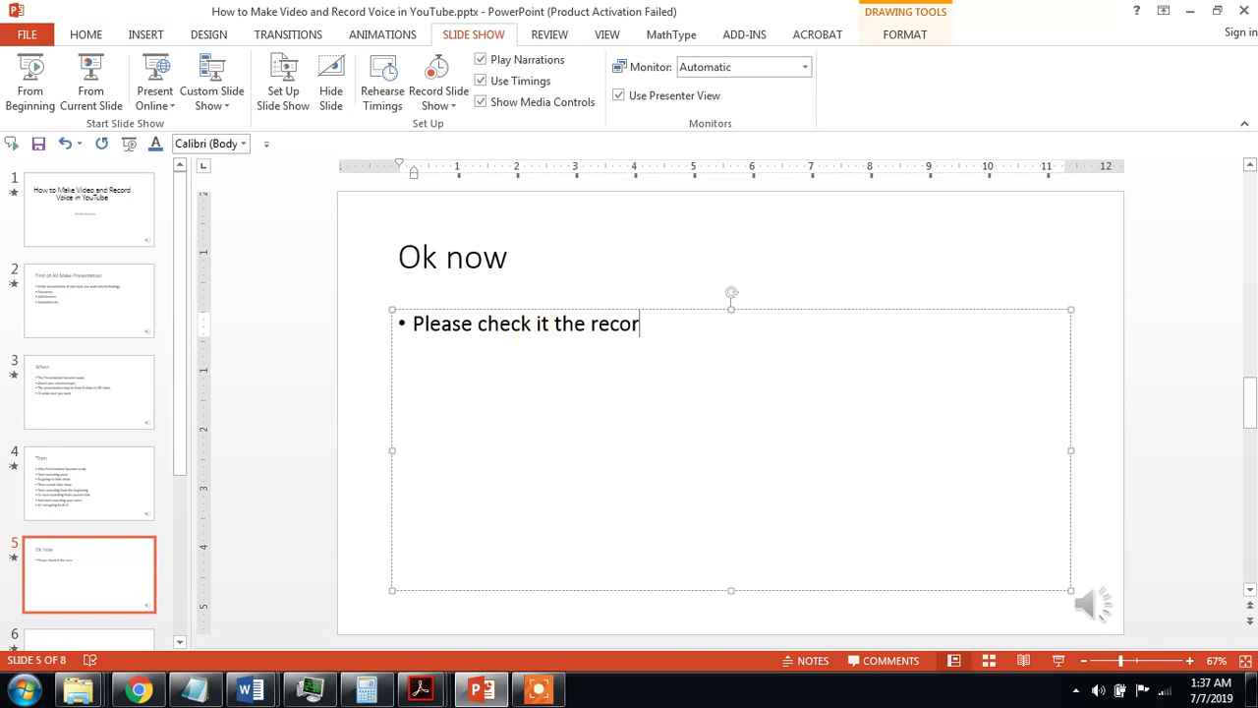
text(ding o)
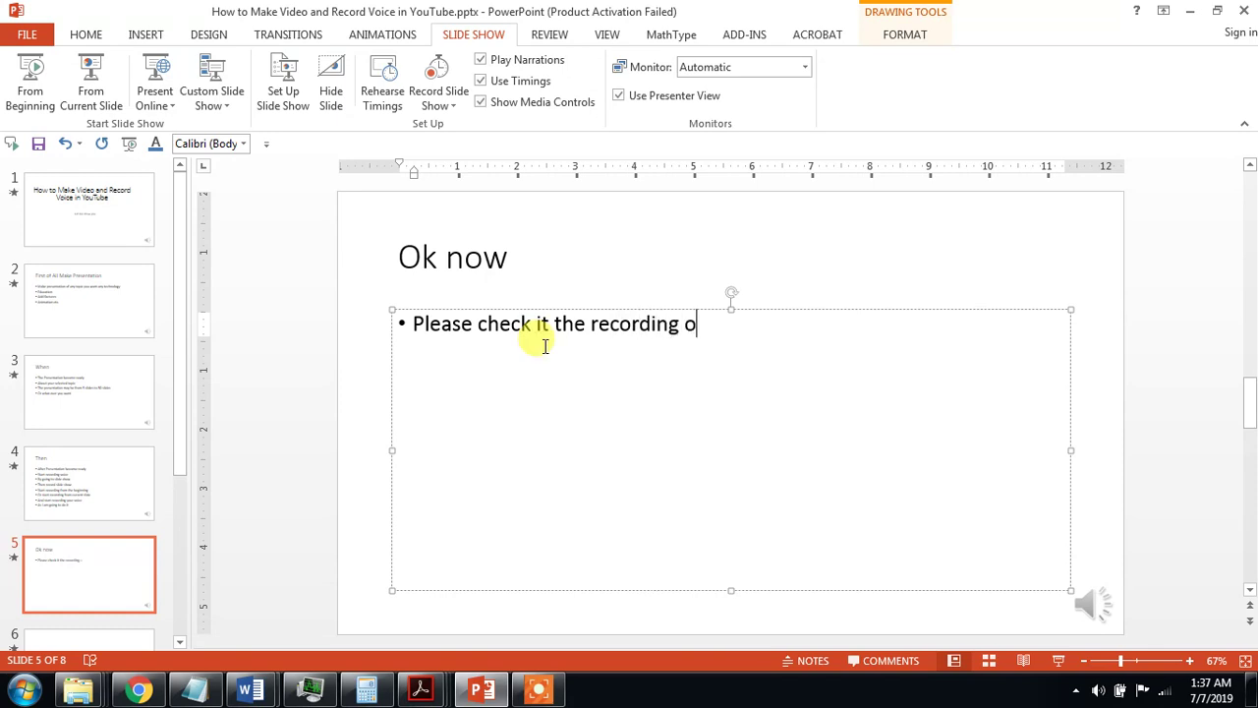
text(n each)
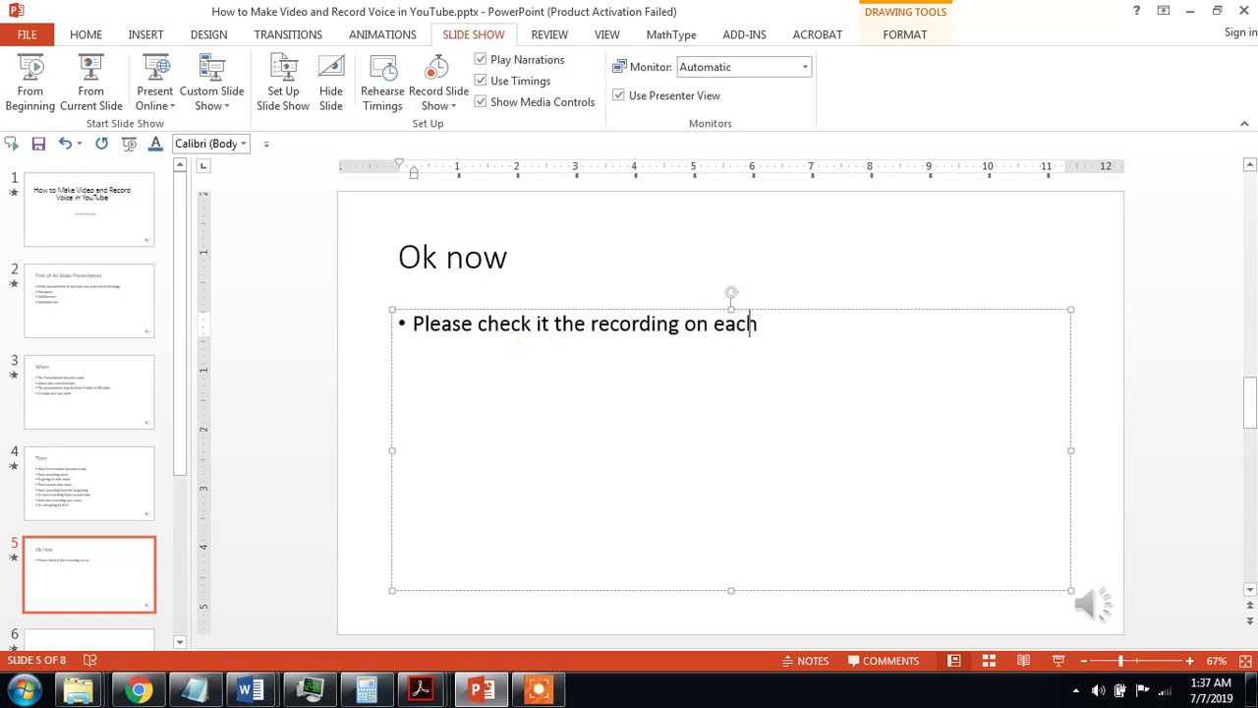
text( slide )
text(if)
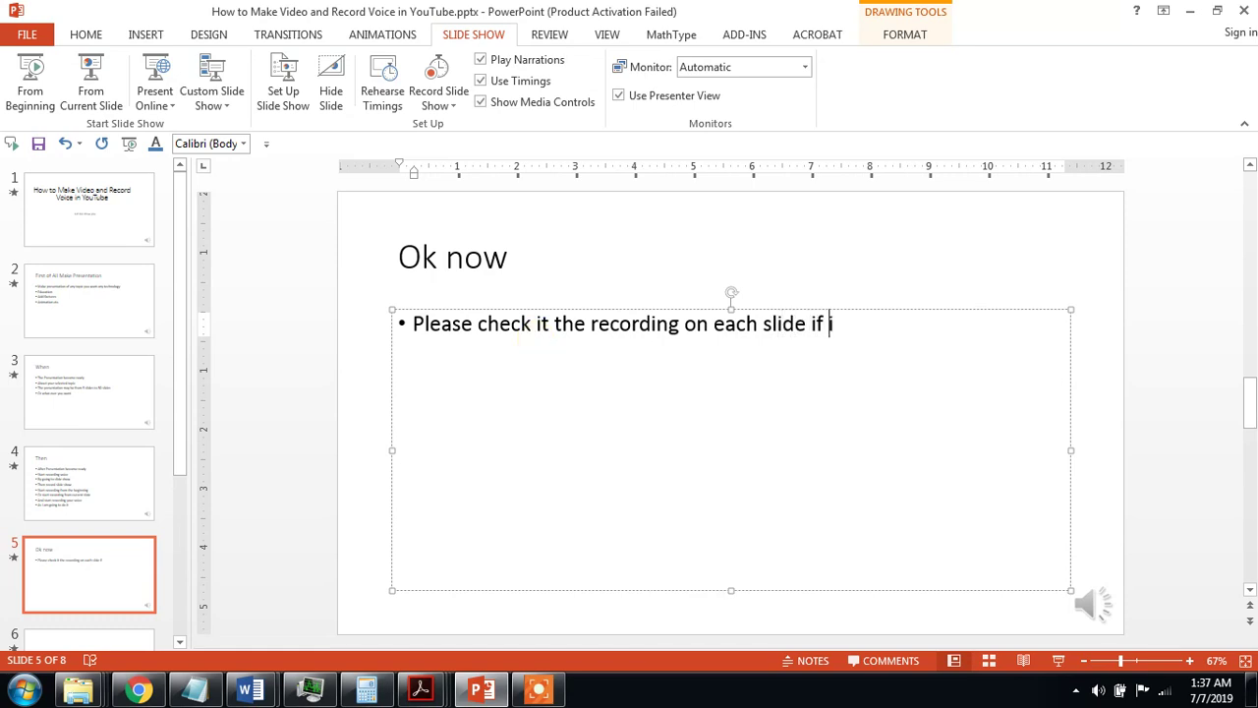
text(t re)
text(cord cor)
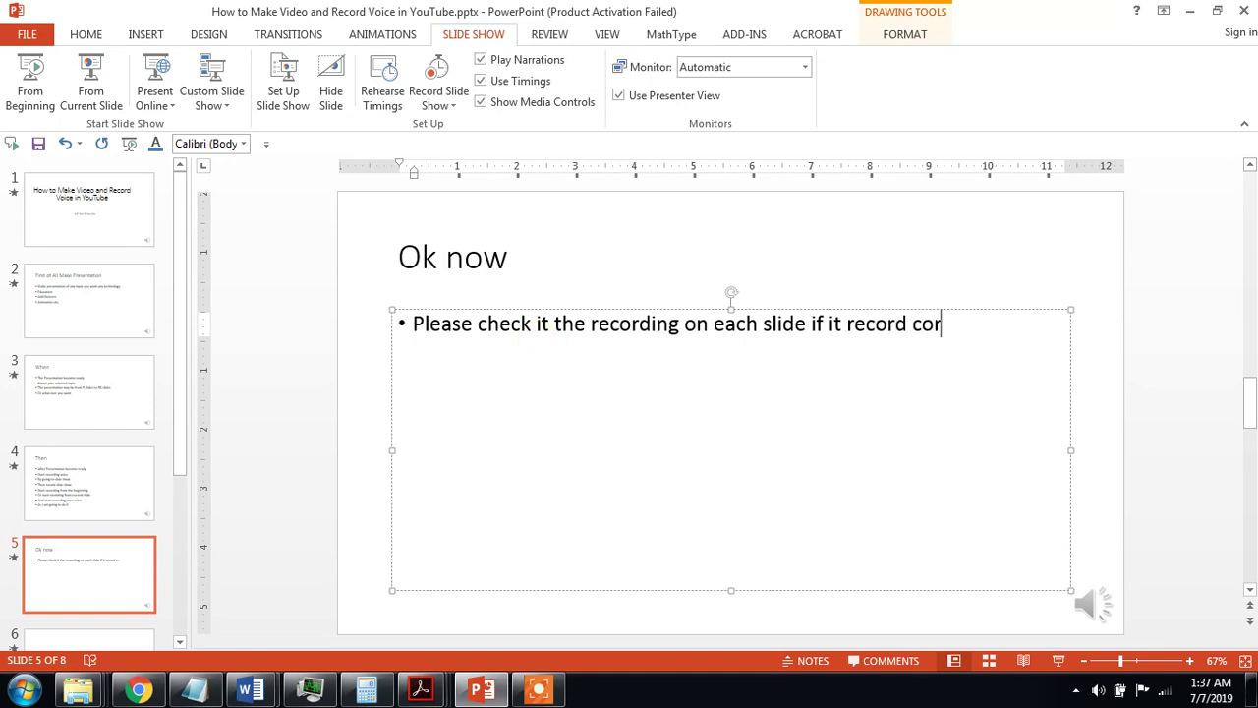
text(rectl)
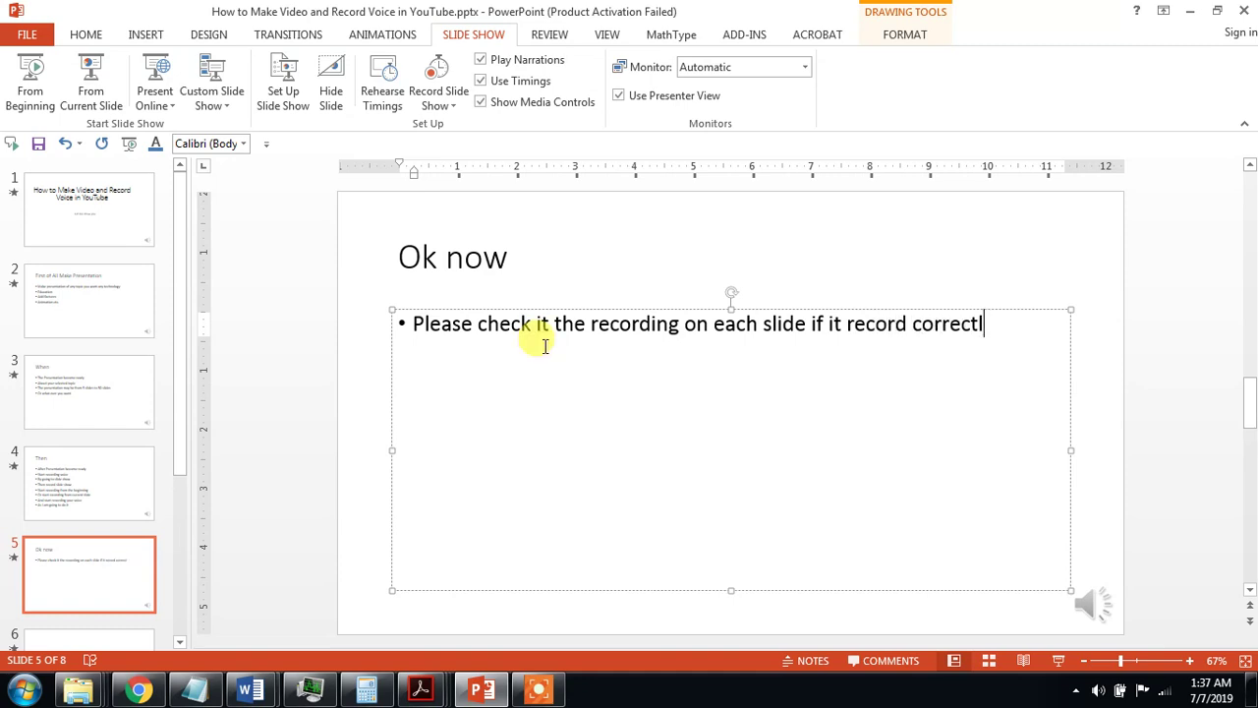
text(y)
key(Return)
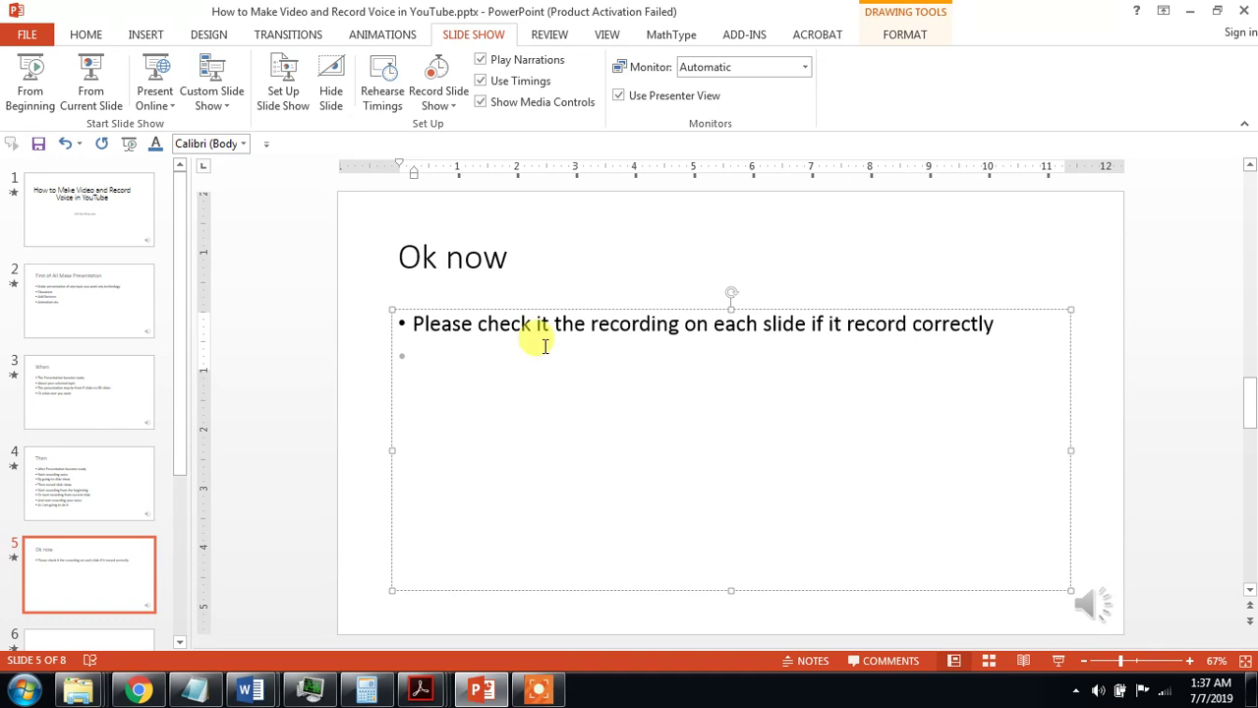
text(othe)
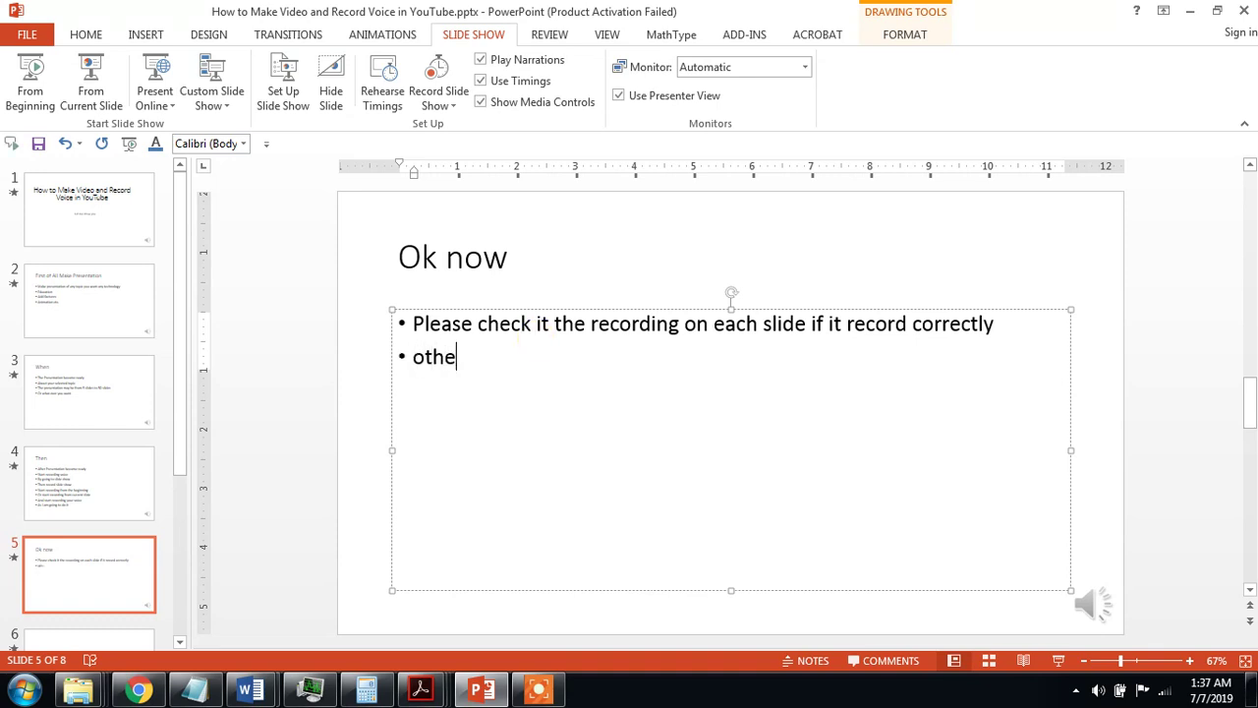
text(rwise y)
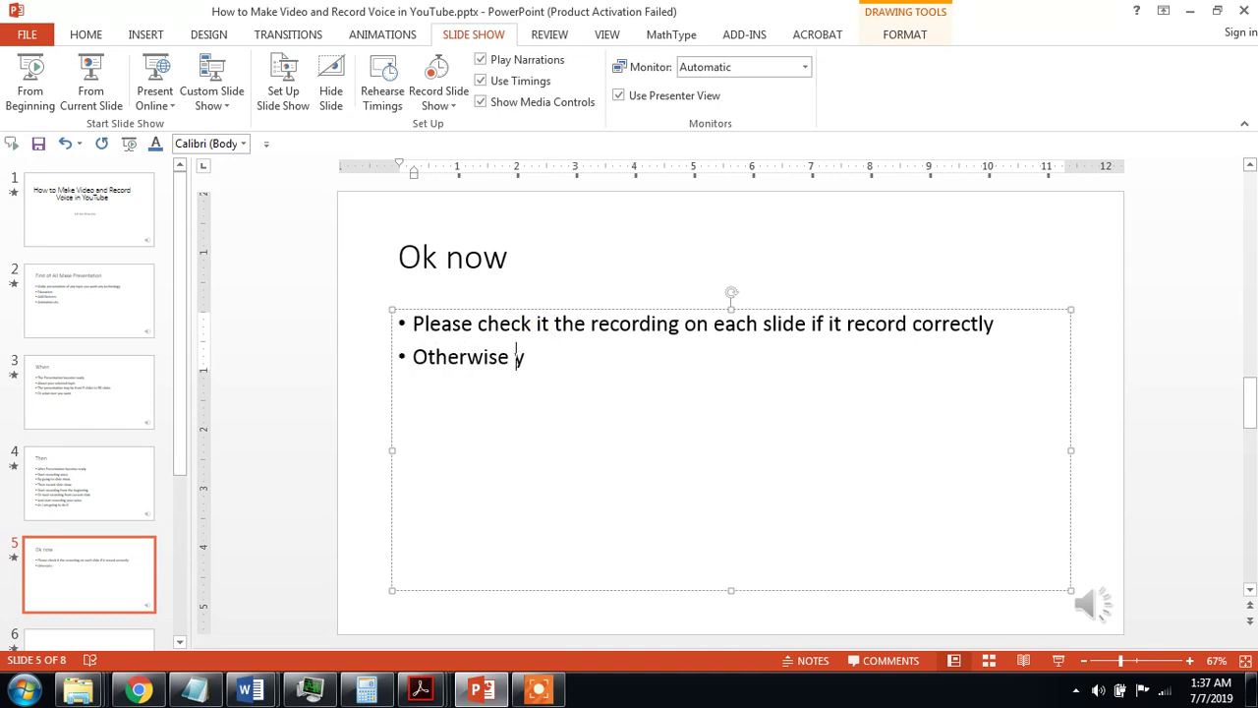
text(ou can)
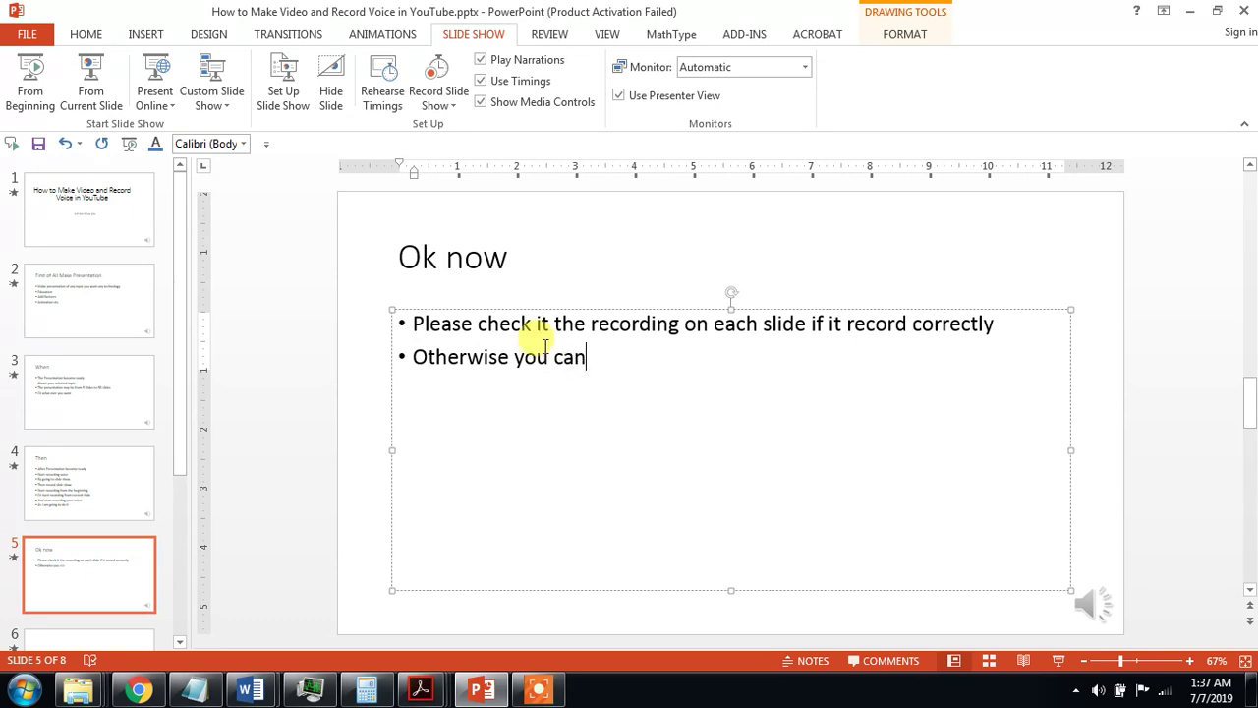
text( delete )
text(voice )
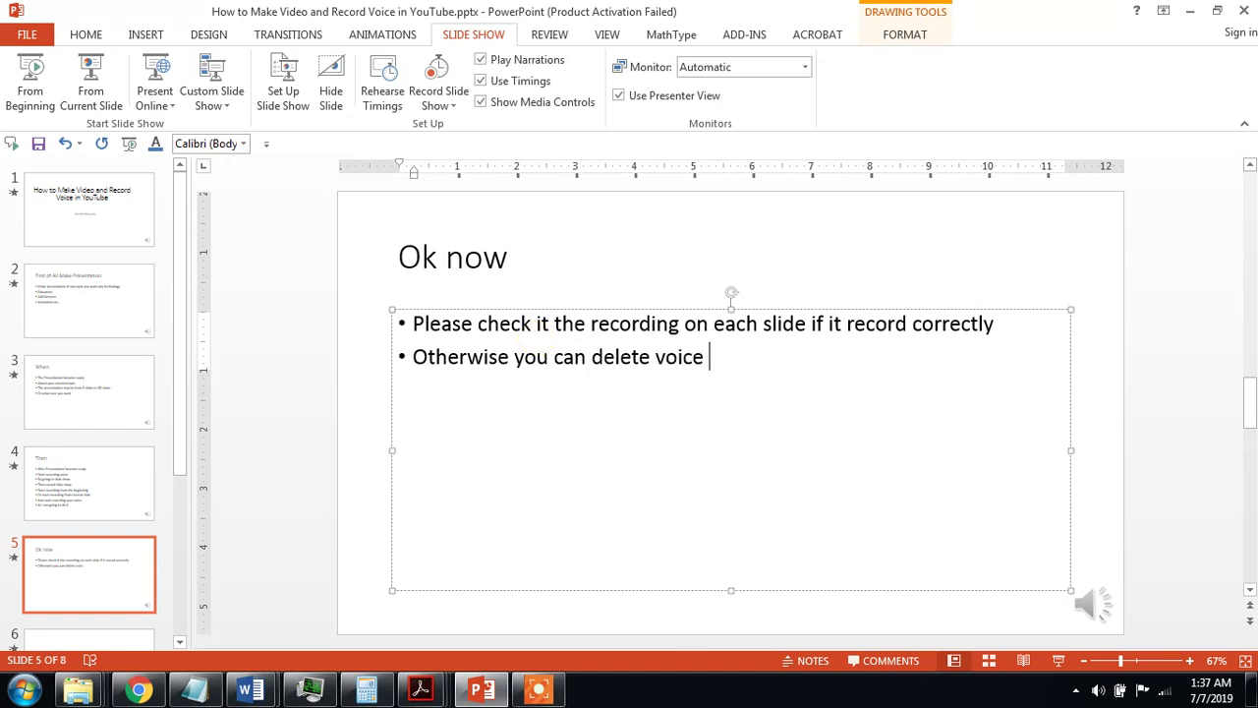
text(reco)
text(rd of an)
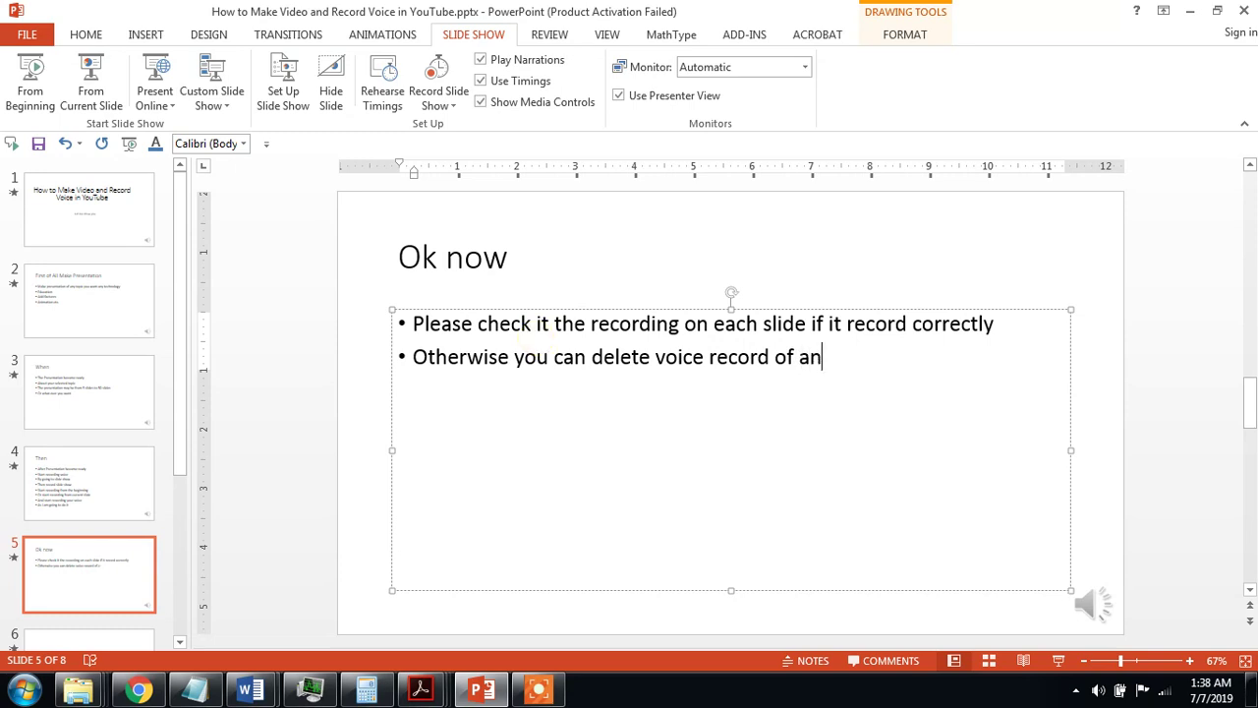
text(y )
text(s)
text(lide)
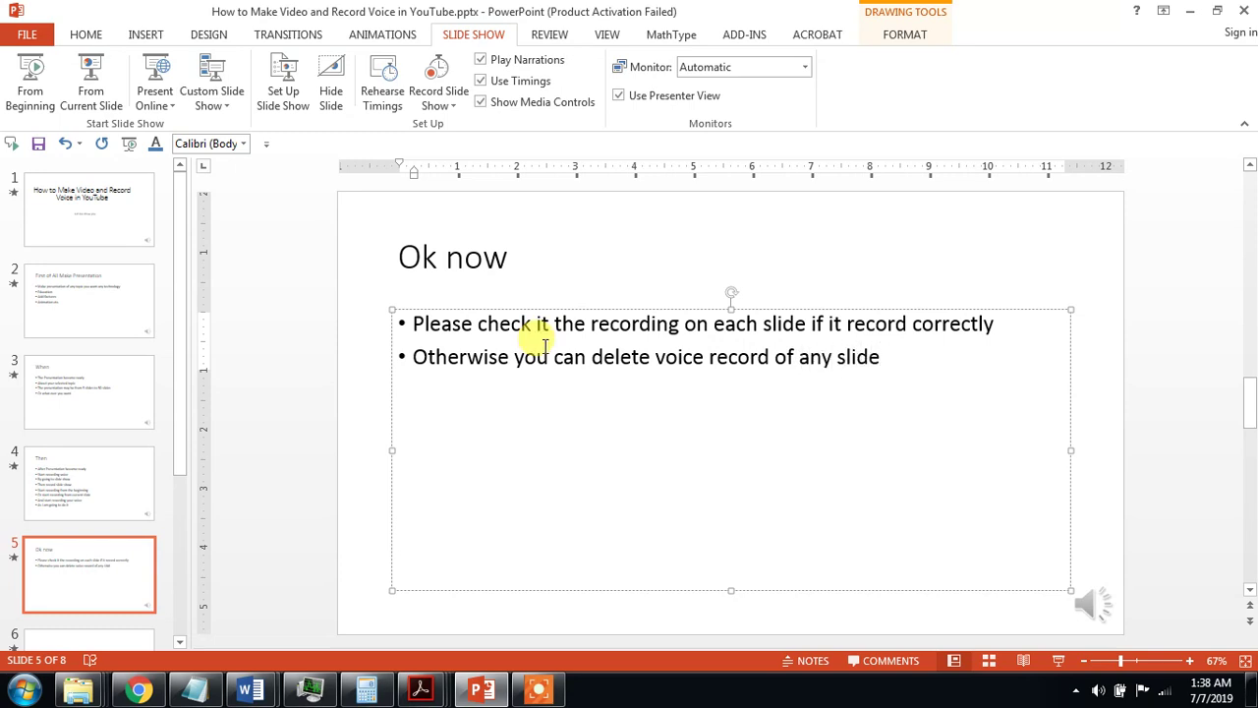
key(Return)
text(an)
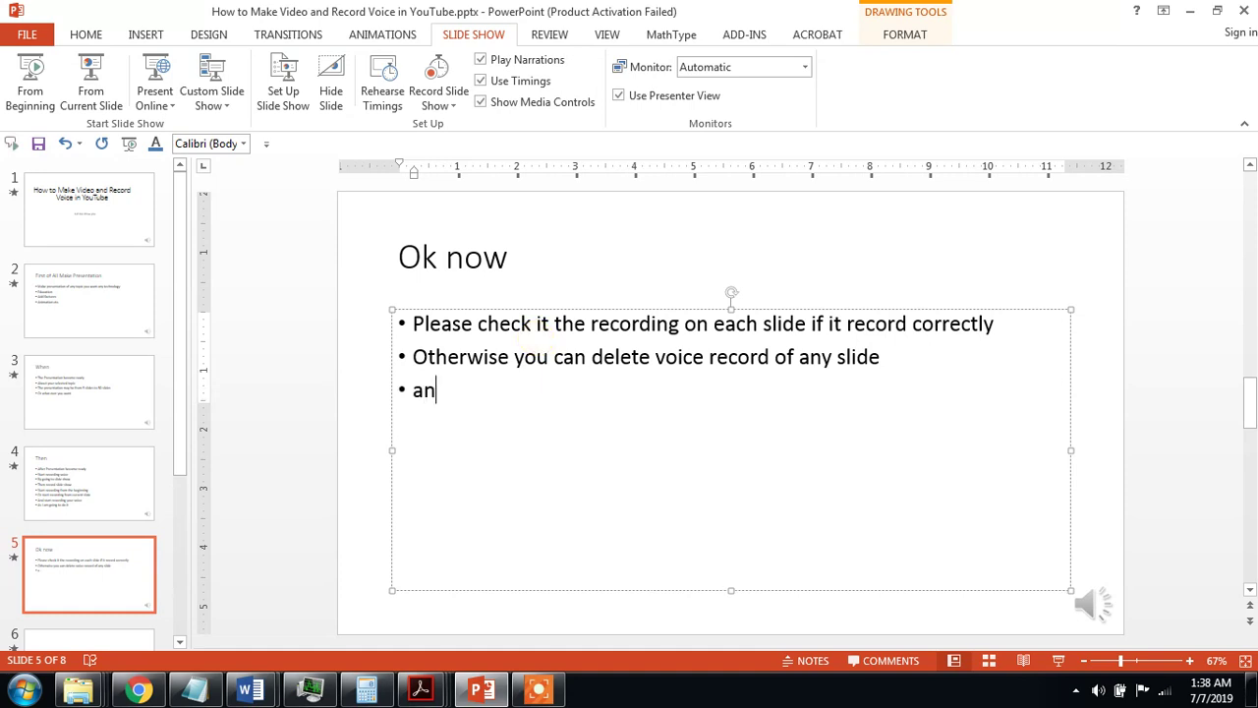
text(d )
text(r)
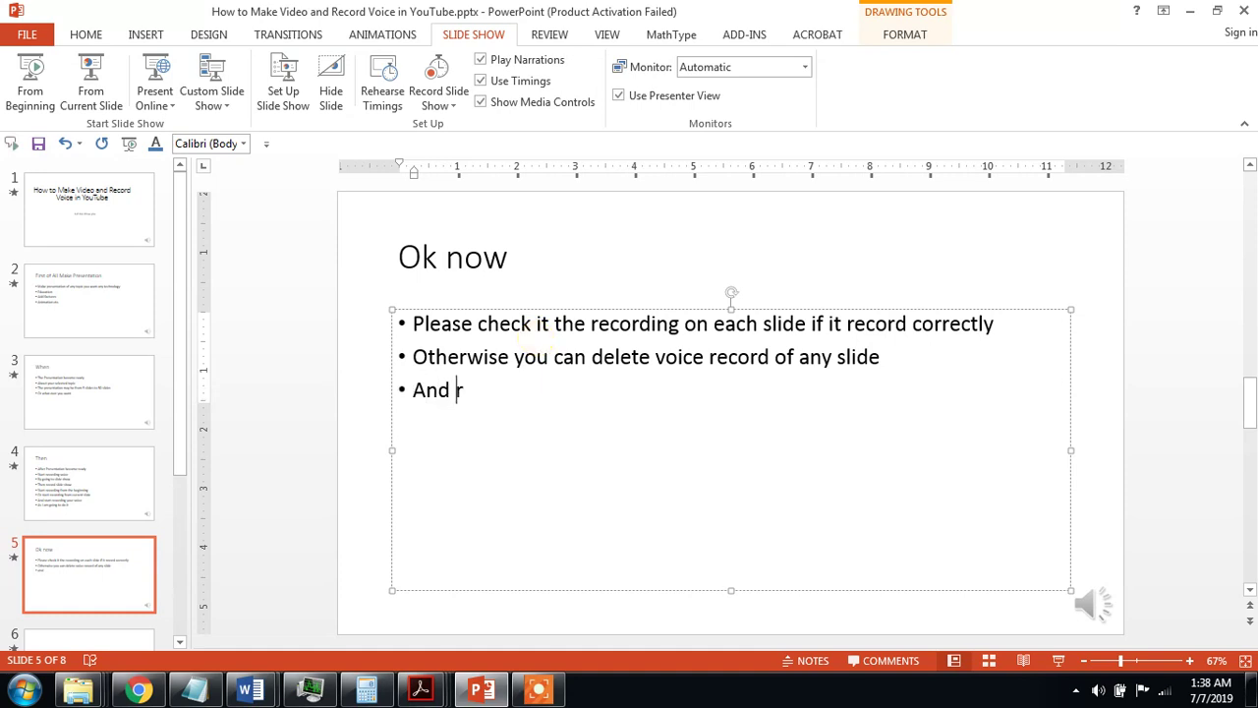
text(ecord)
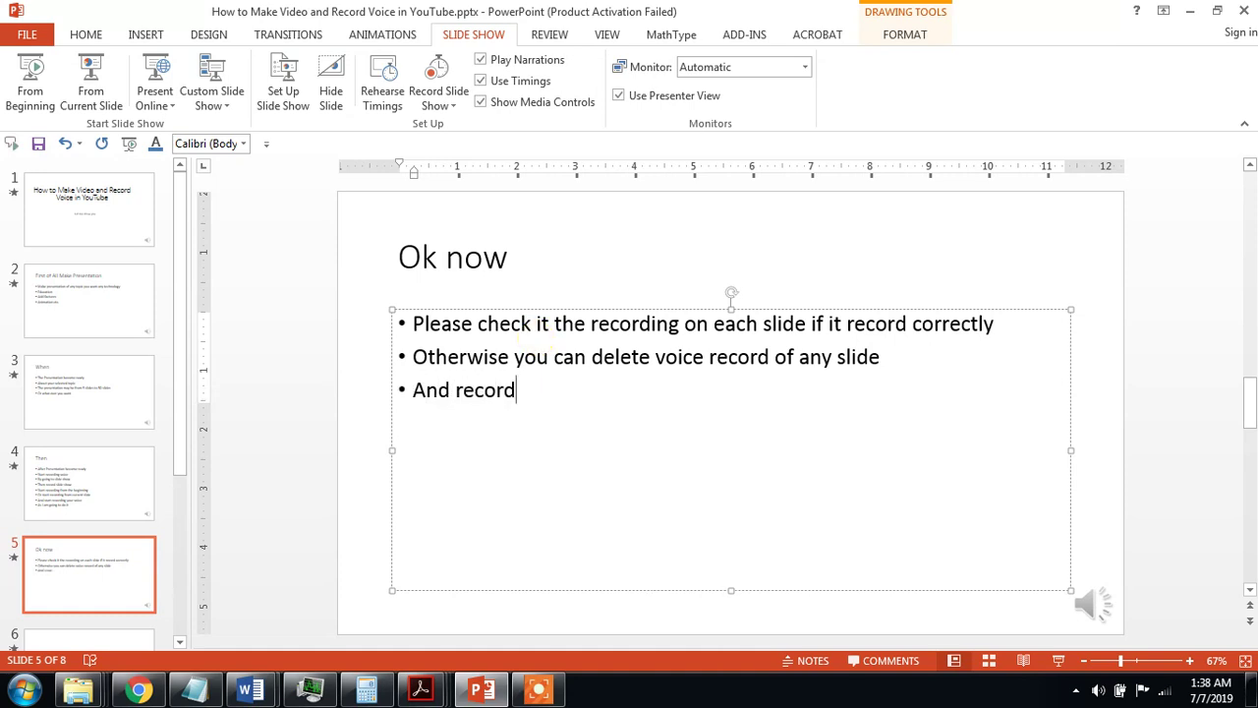
text( ano)
text(ther)
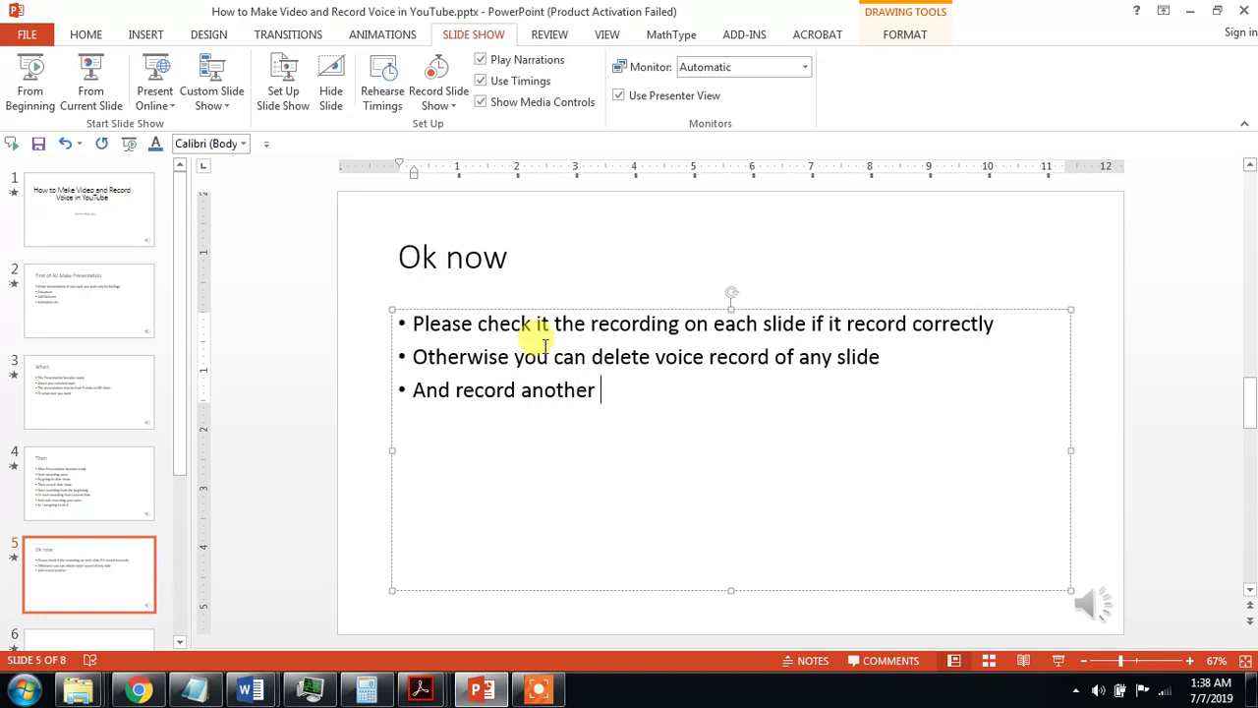
text(voice )
text(for that )
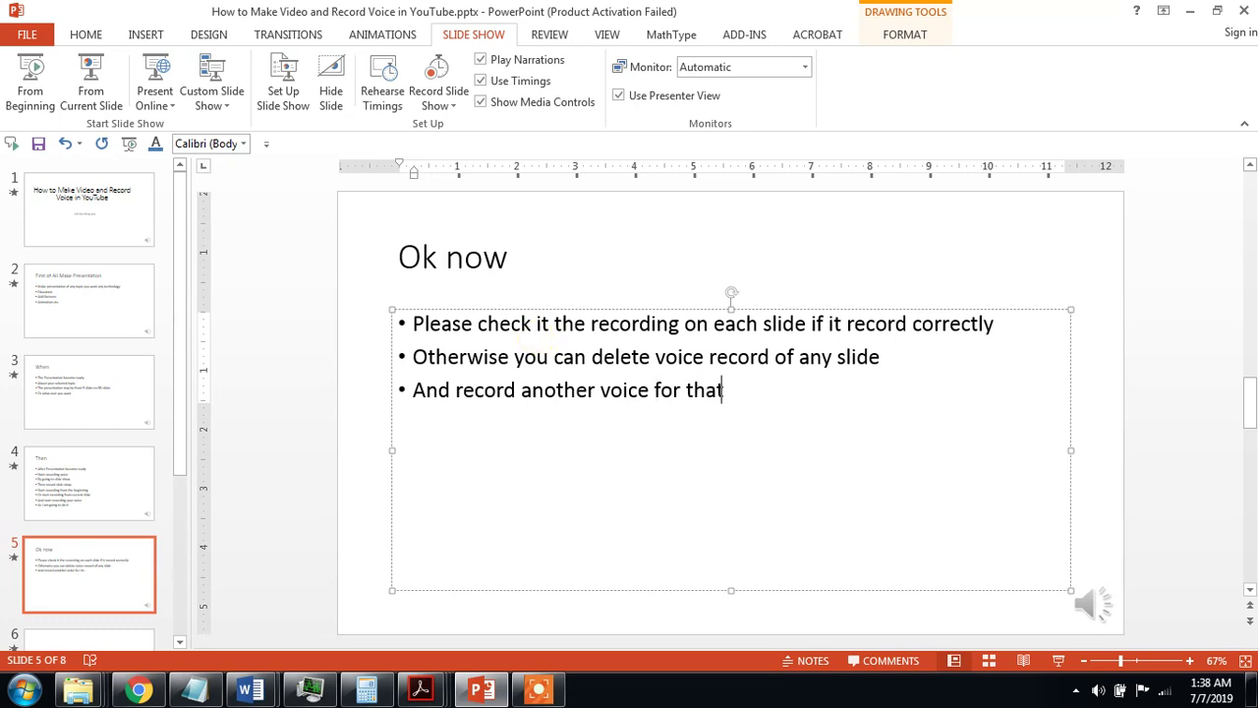
text(pa)
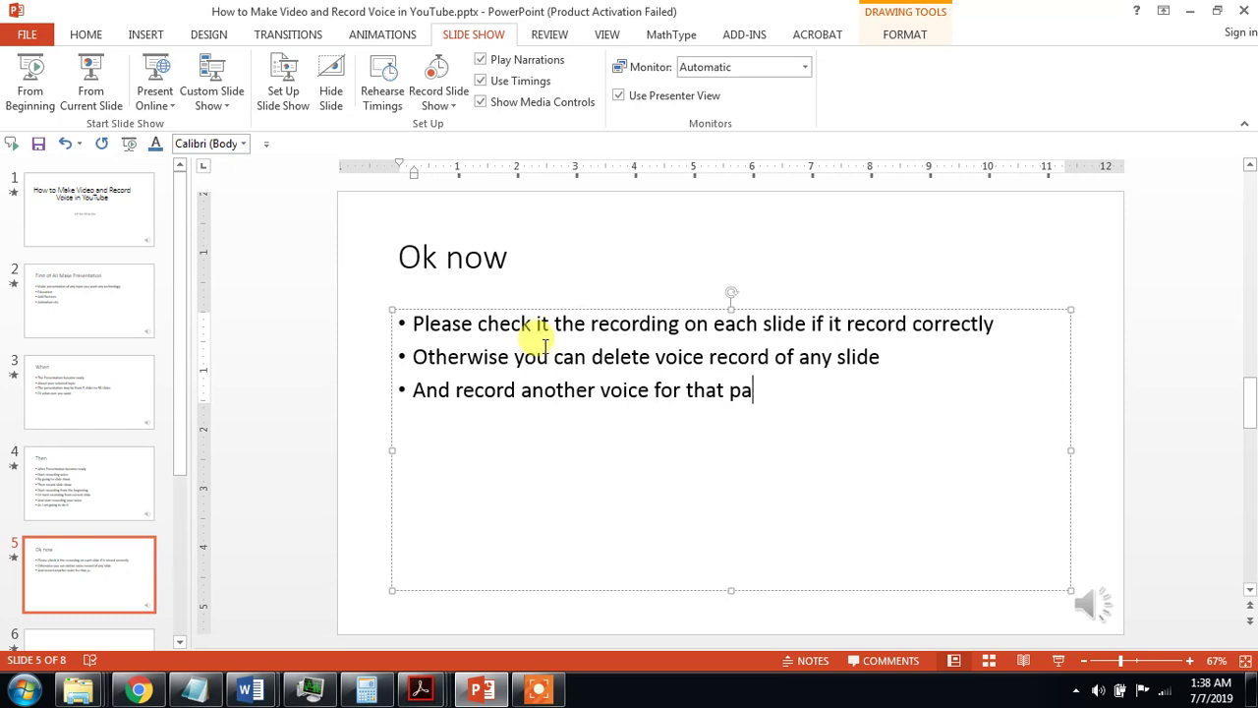
text(rticu)
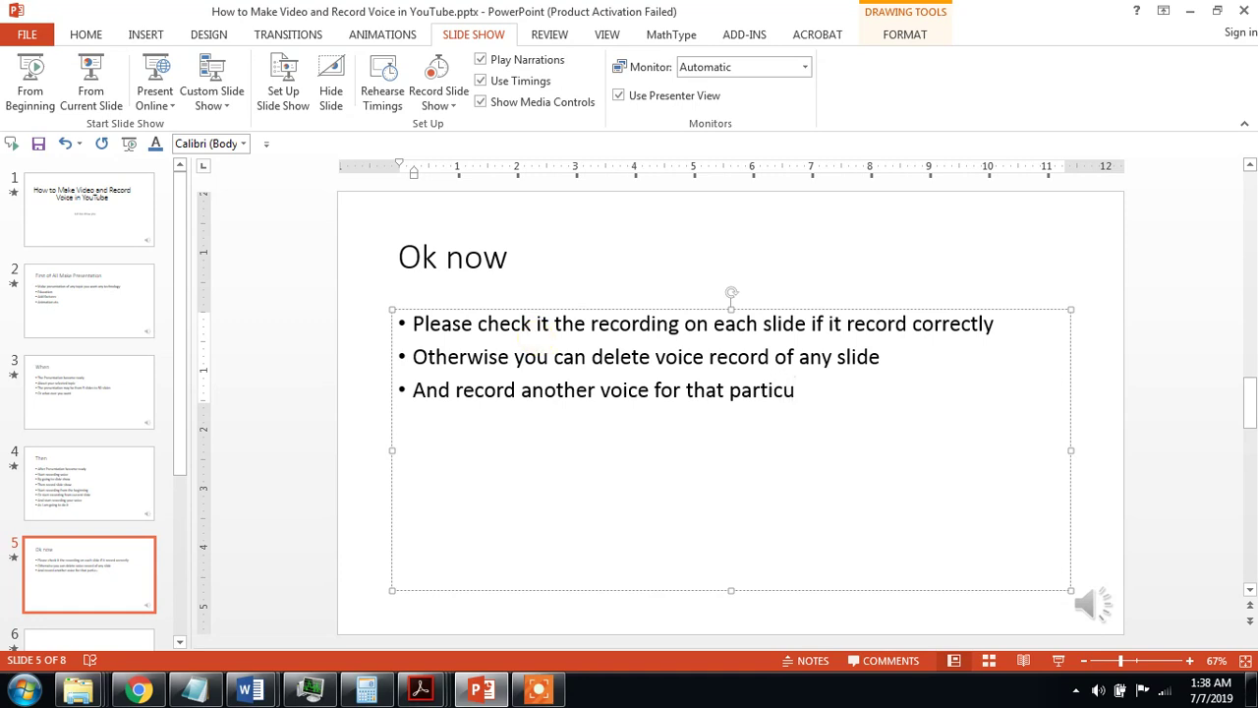
text(lars)
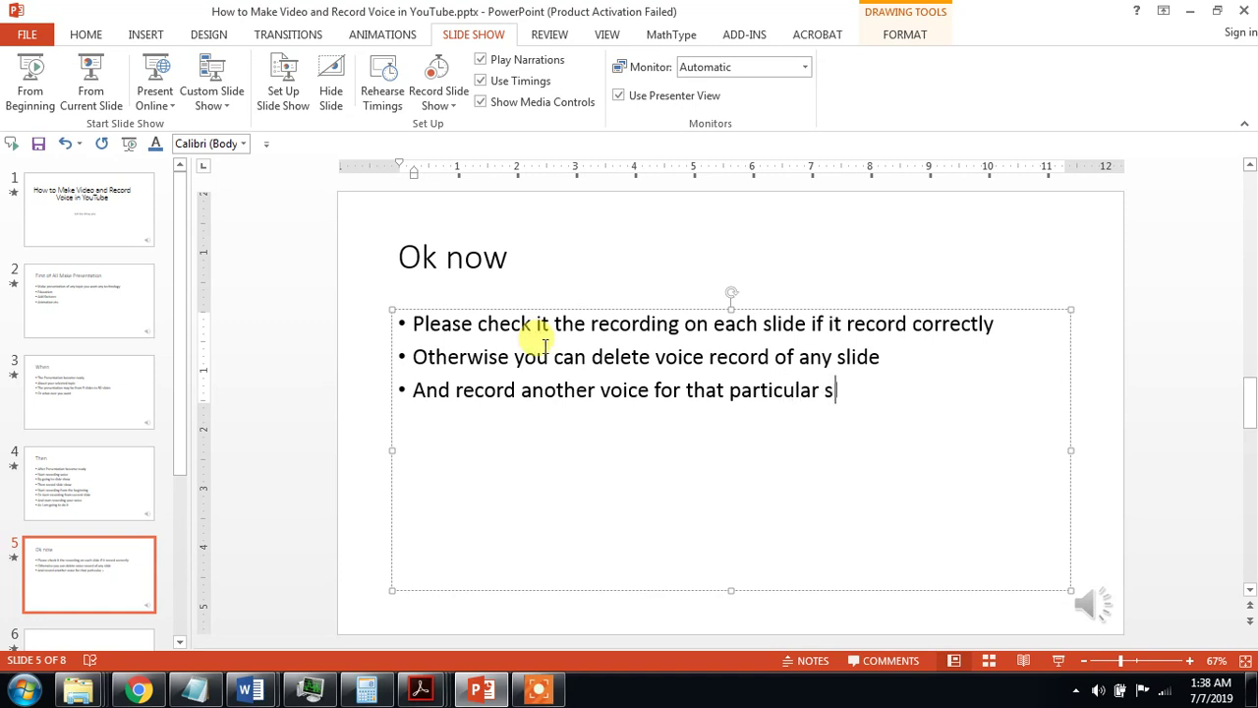
text(lide)
key(Return)
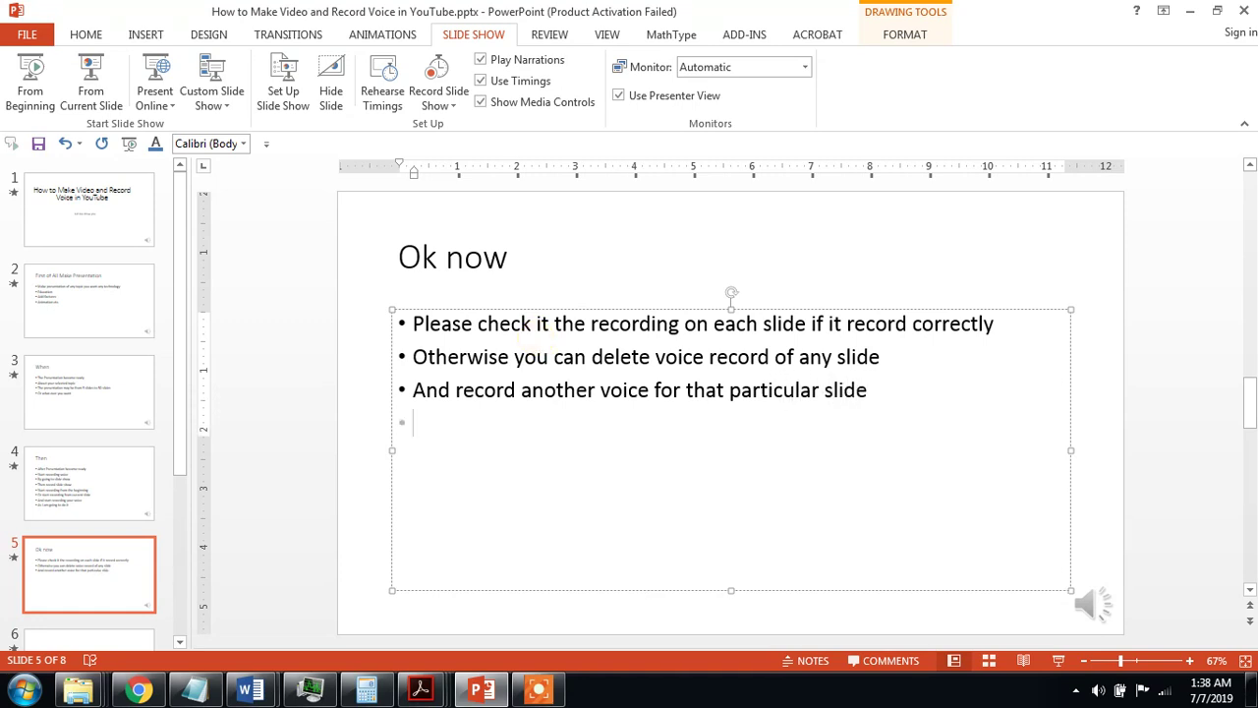
text(Let)
text( check )
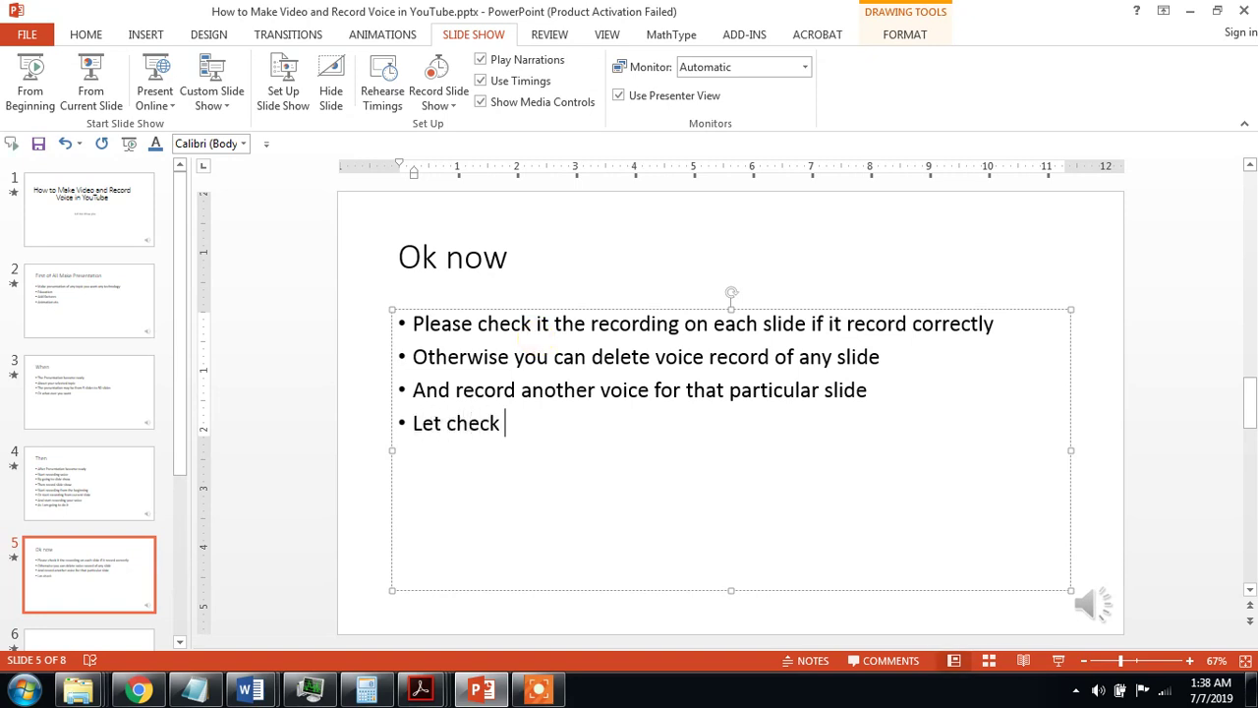
text(it)
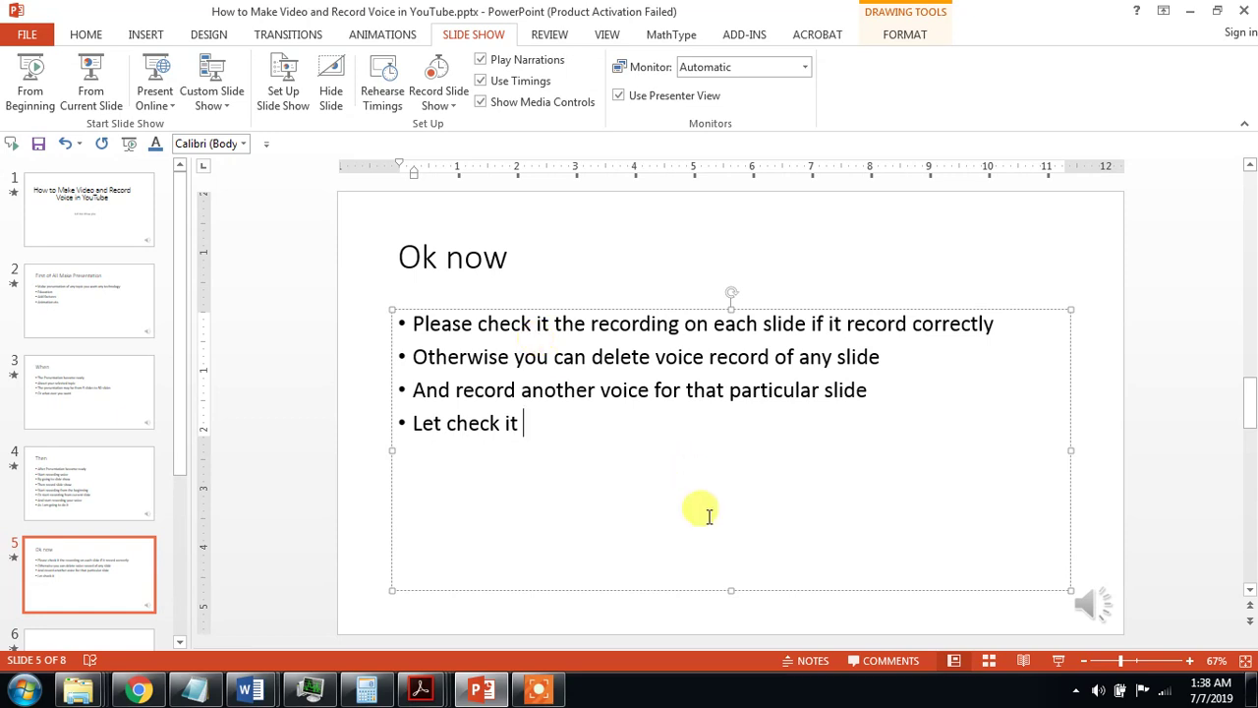
Save the presentation and go to the title slide.
click(38, 143)
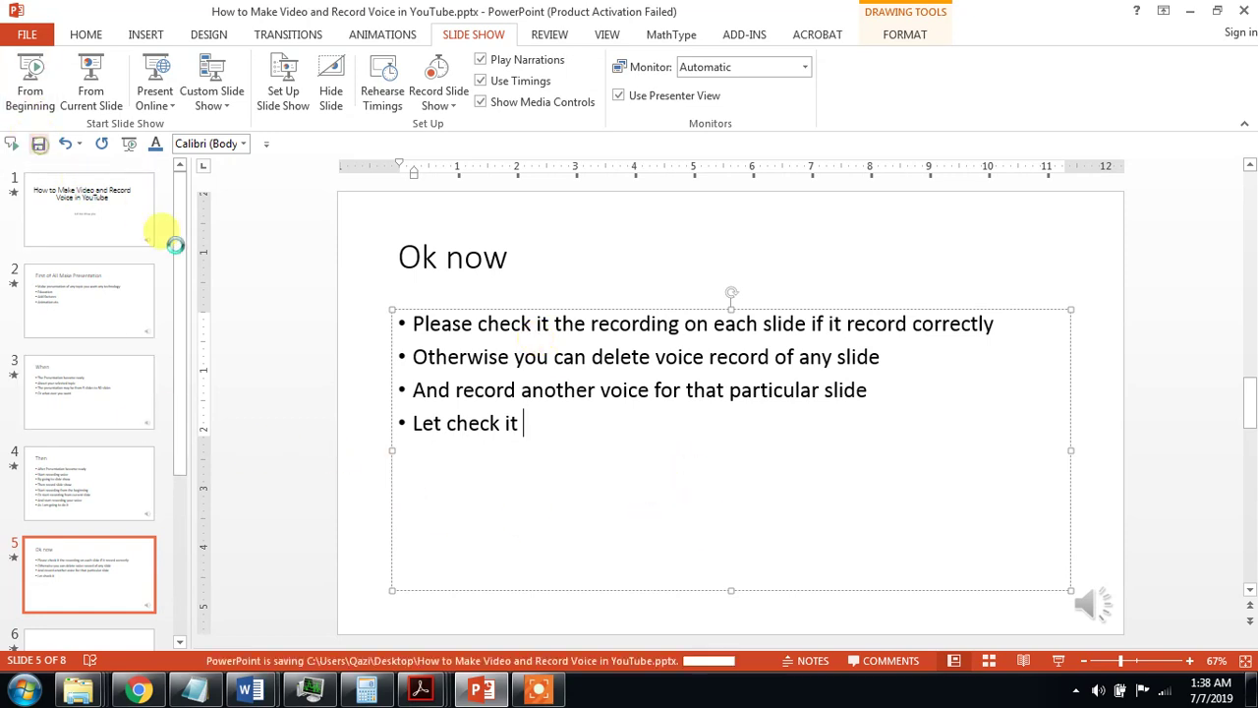
click(247, 289)
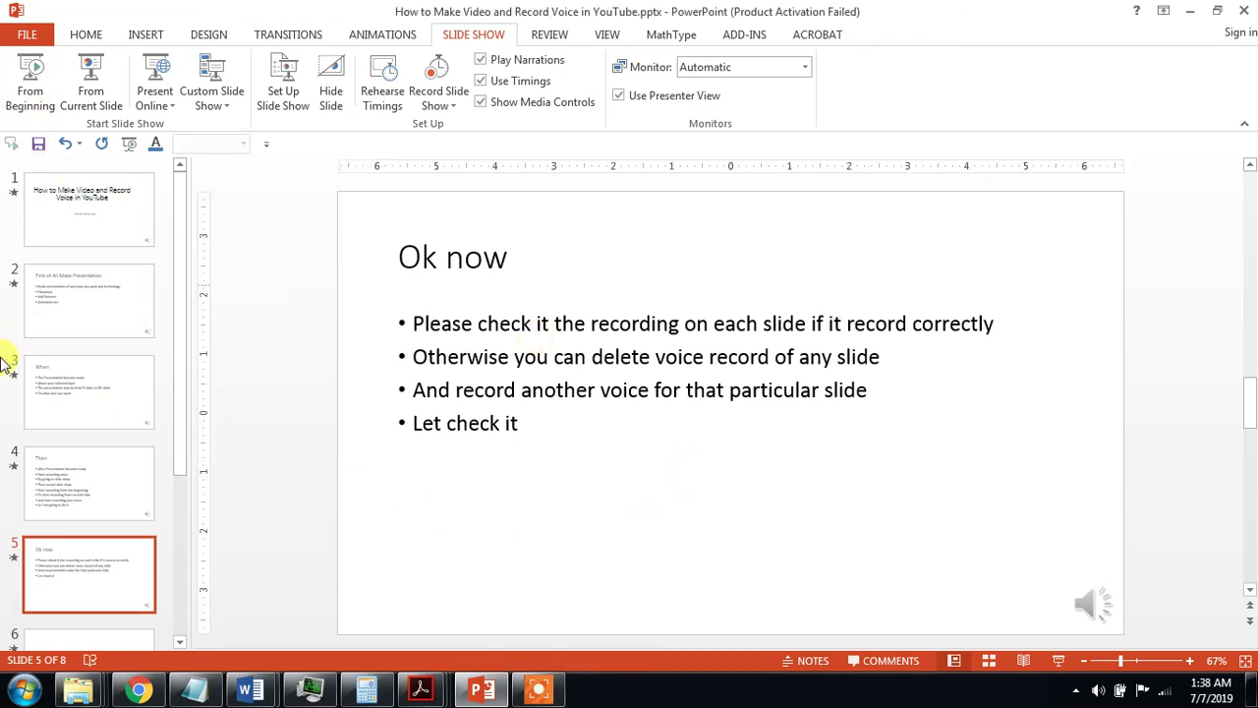
click(98, 238)
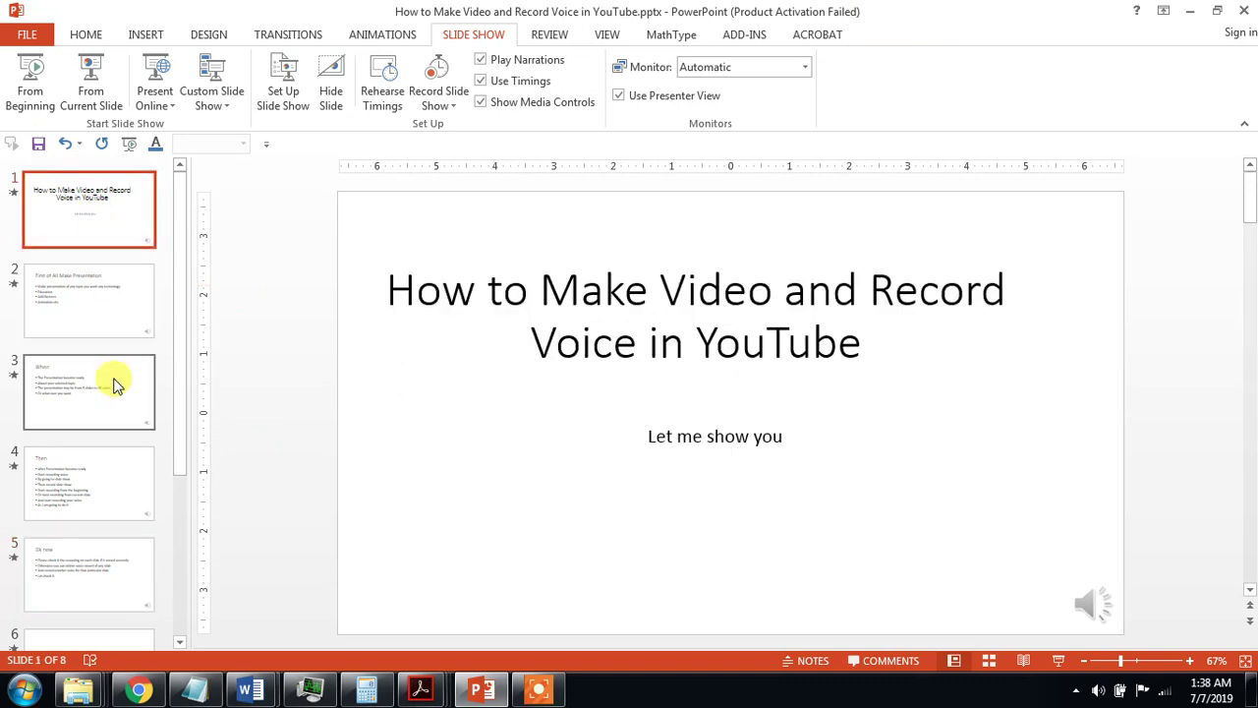
mouse_move(1092, 605)
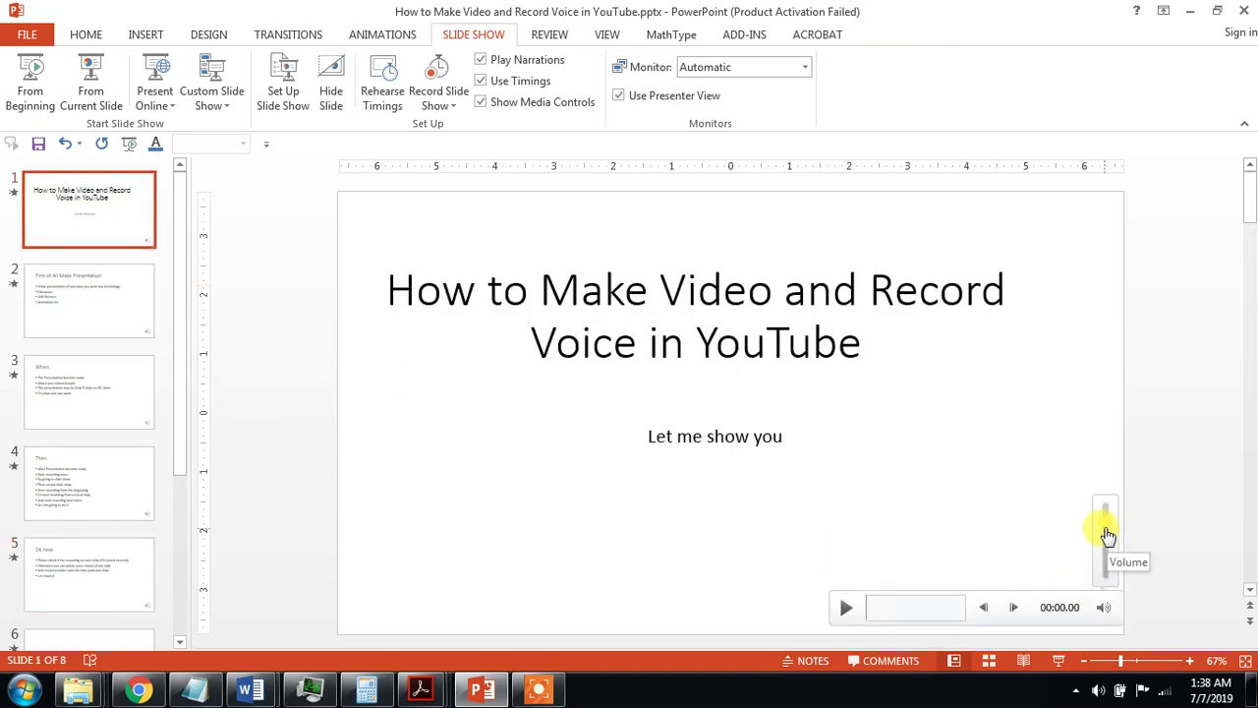
Raise the narration volume to full and play back the title slide's recording.
drag(1107, 536, 1105, 509)
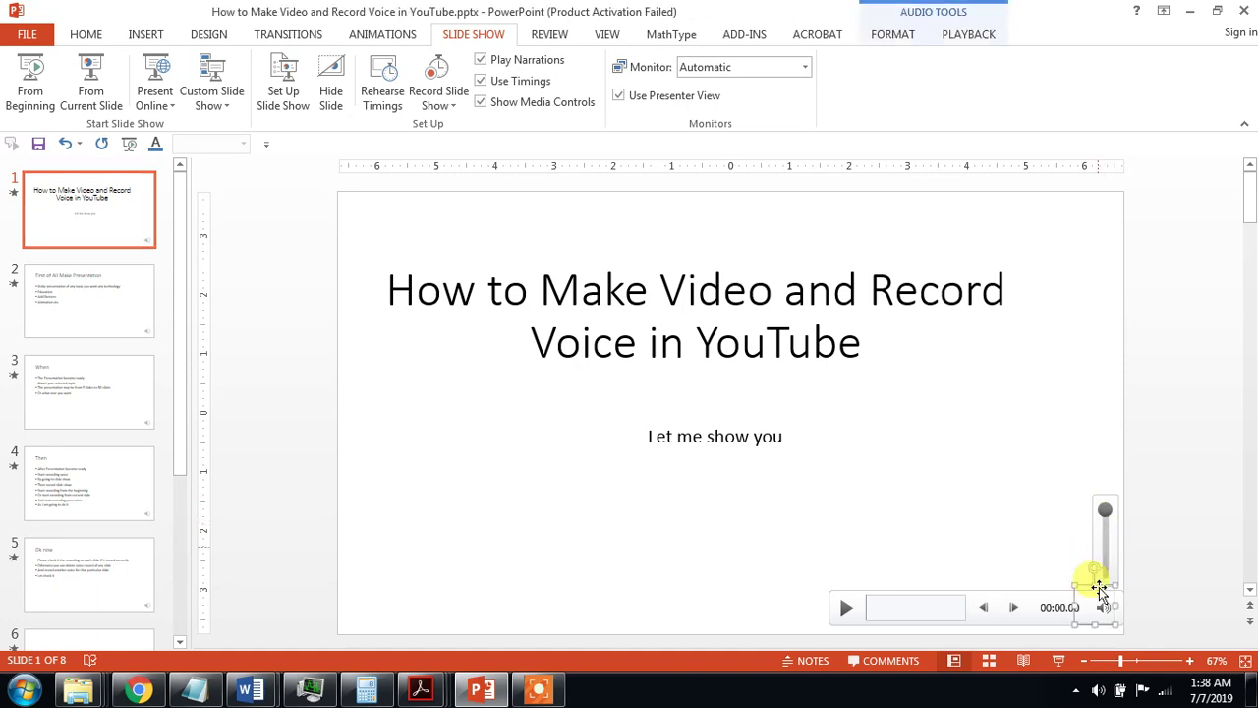
click(982, 485)
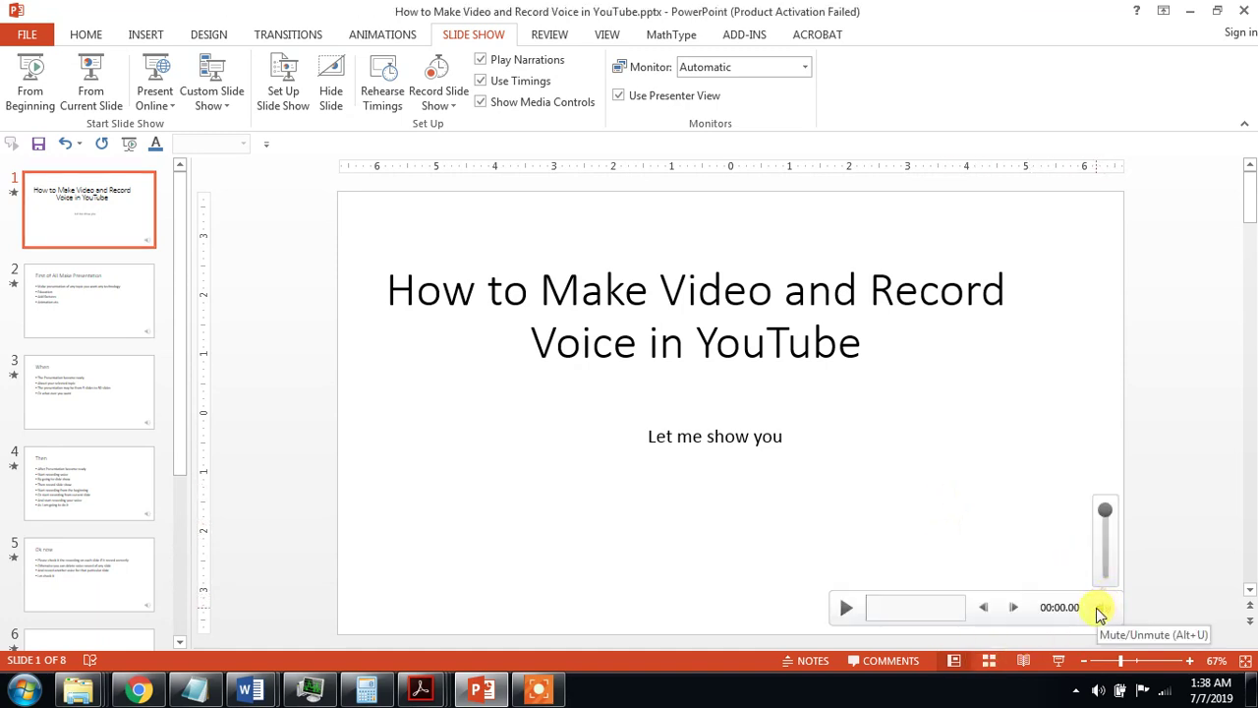
click(848, 610)
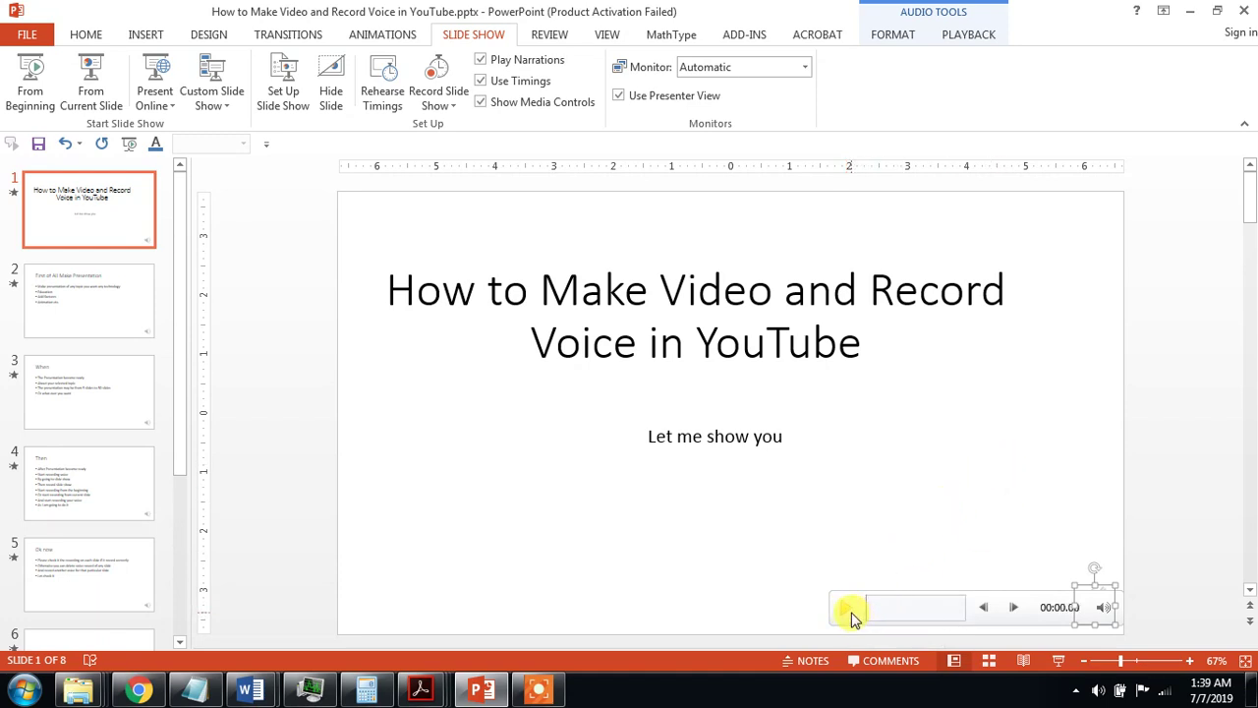
click(949, 491)
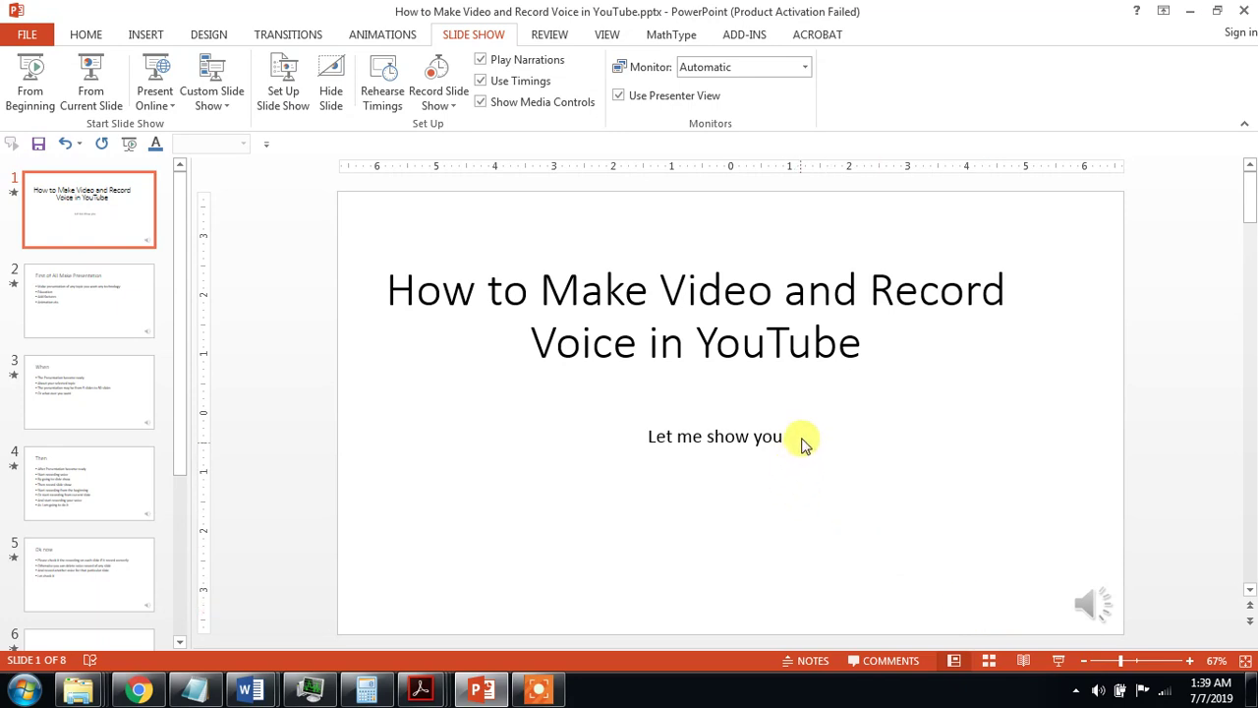
Add subtitle lines 'If you want to delete the existing recording' and 'Select the recording below and press Delete button on keyboard'.
click(754, 436)
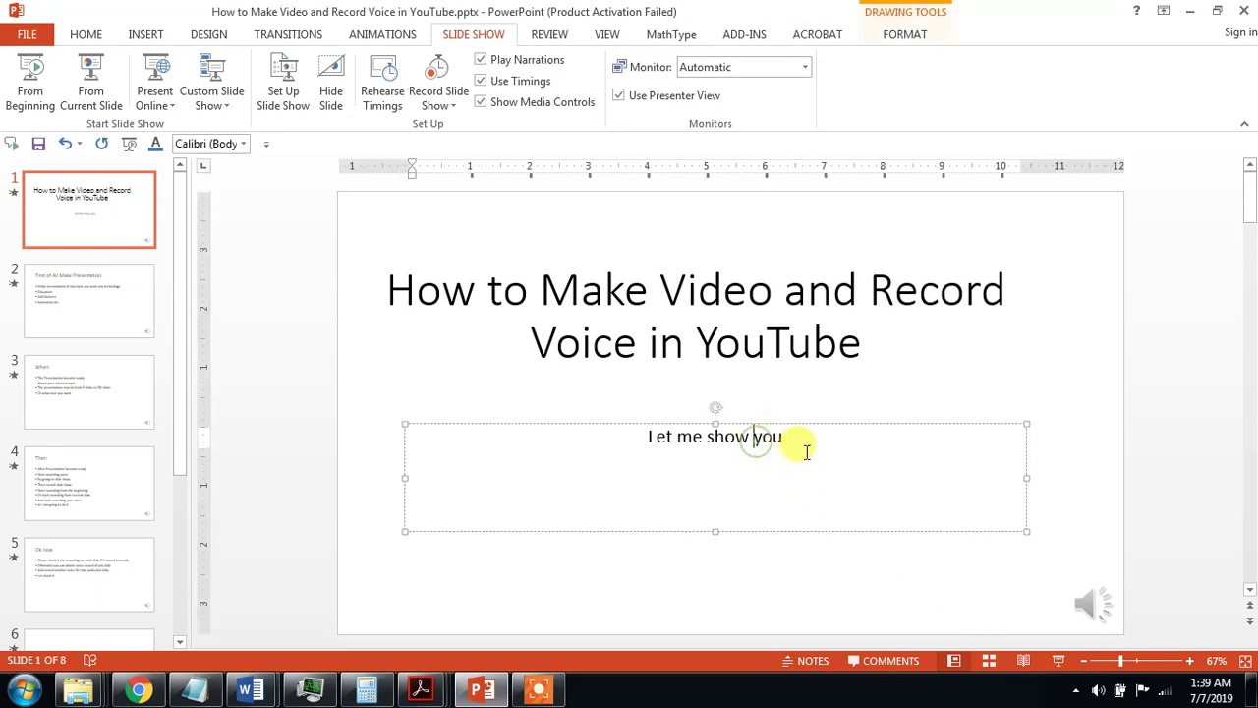
key(Return)
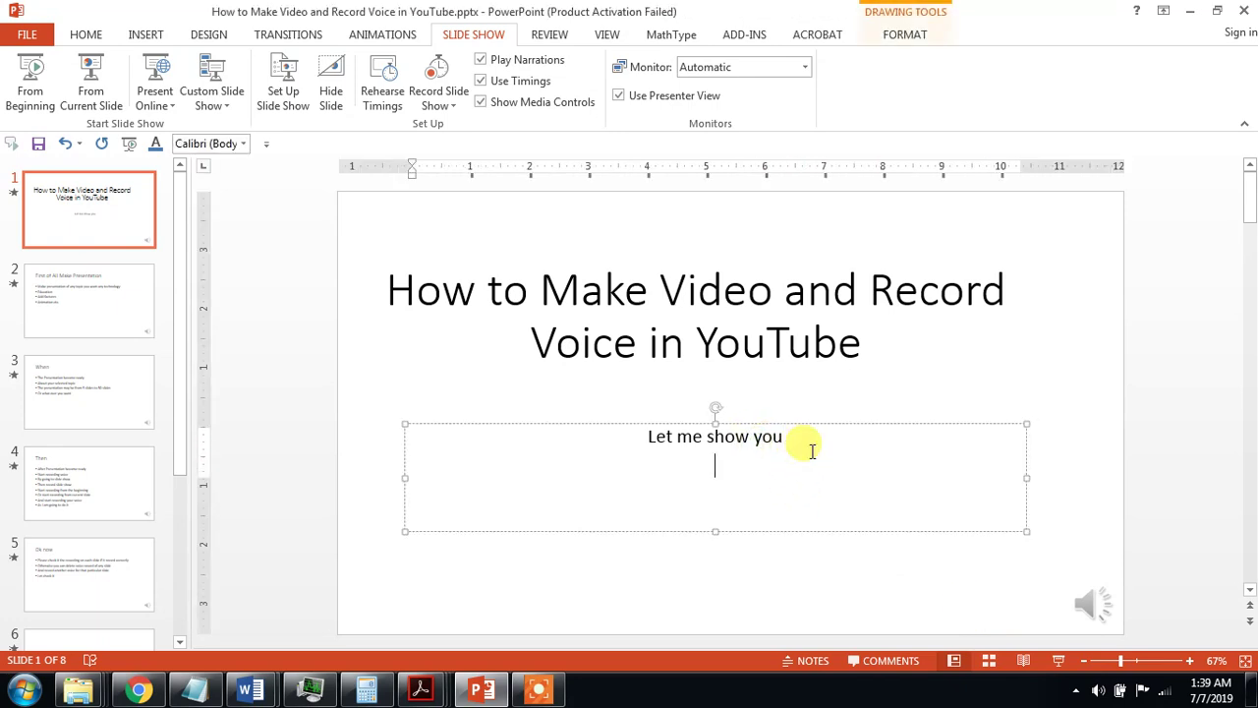
text(If y)
text(oy)
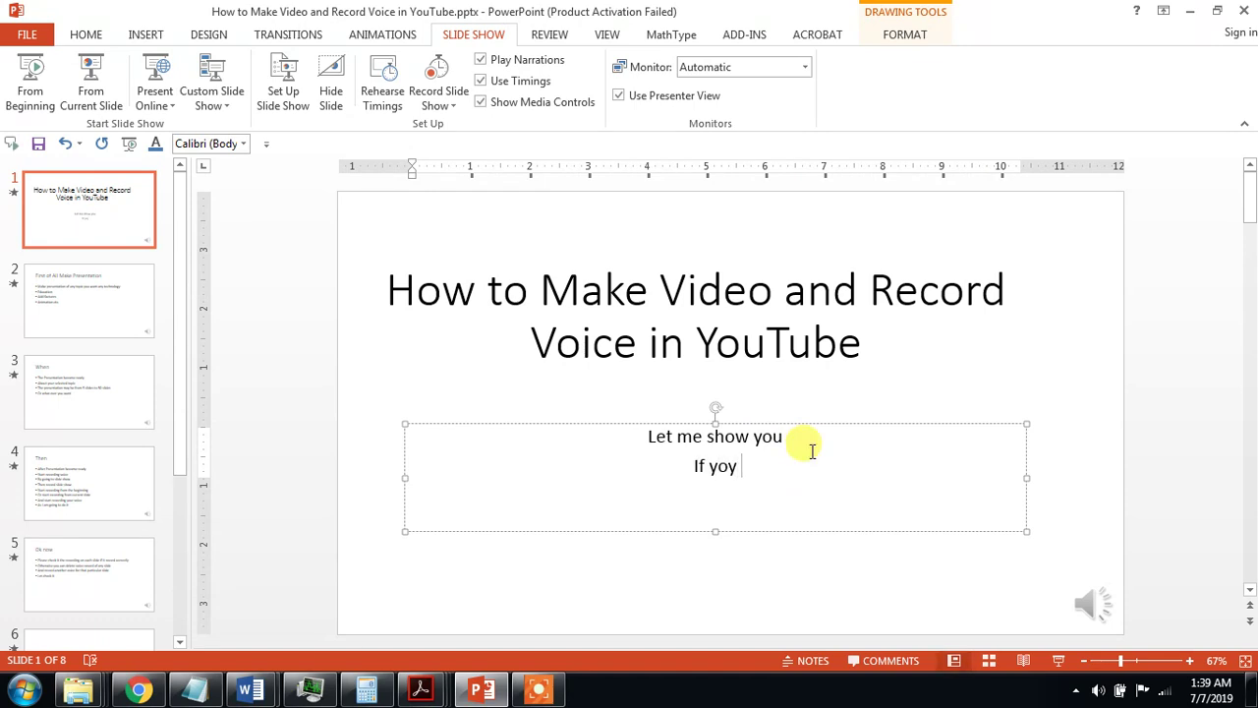
key(BackSpace)
key(BackSpace)
text(u)
text( want)
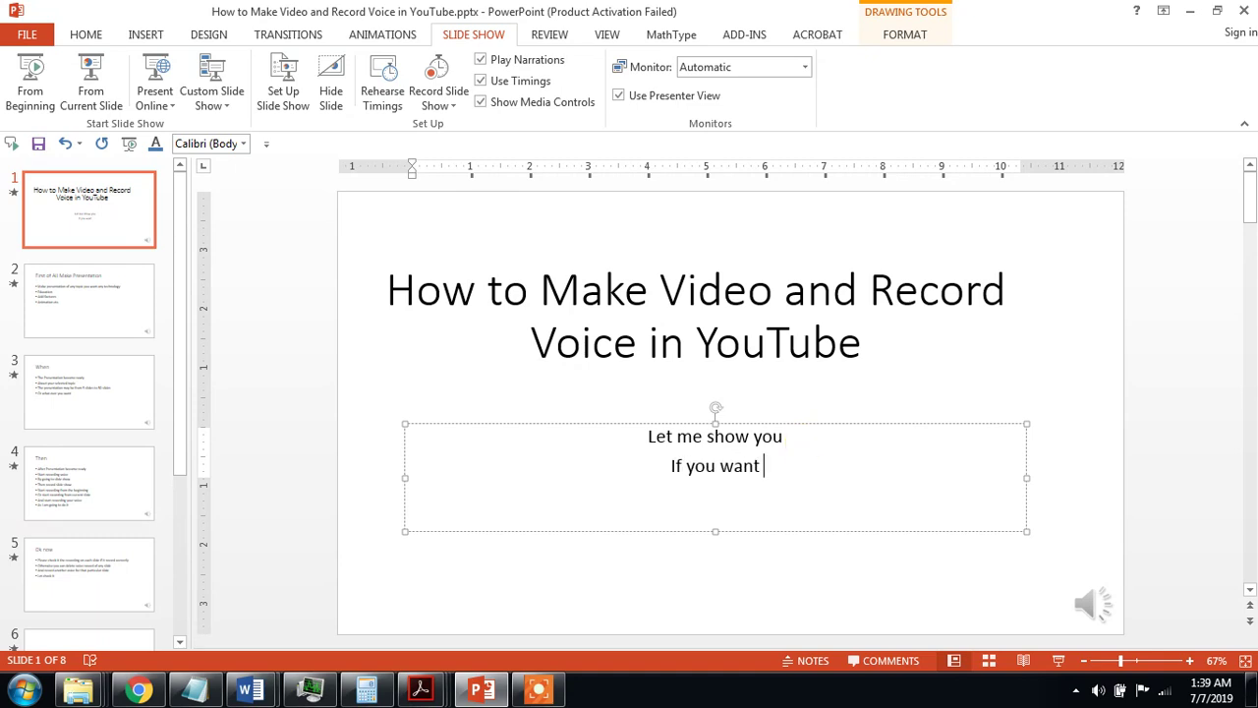
text( to dele)
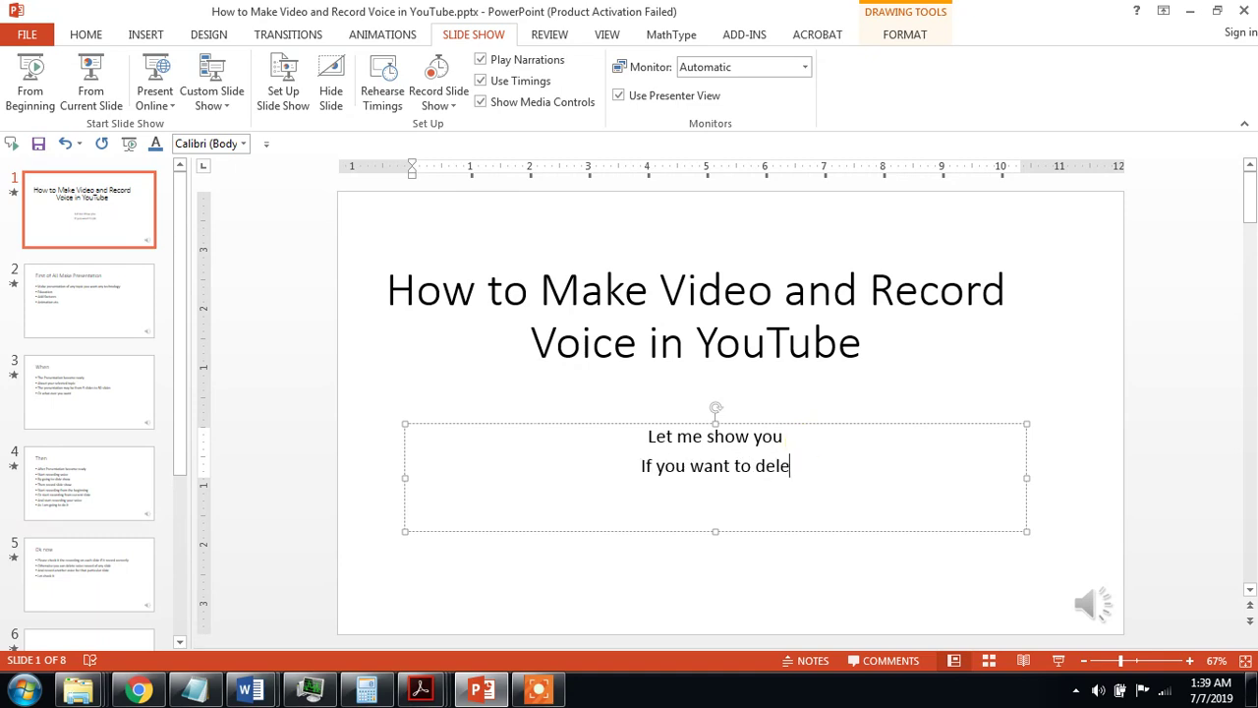
text(te the )
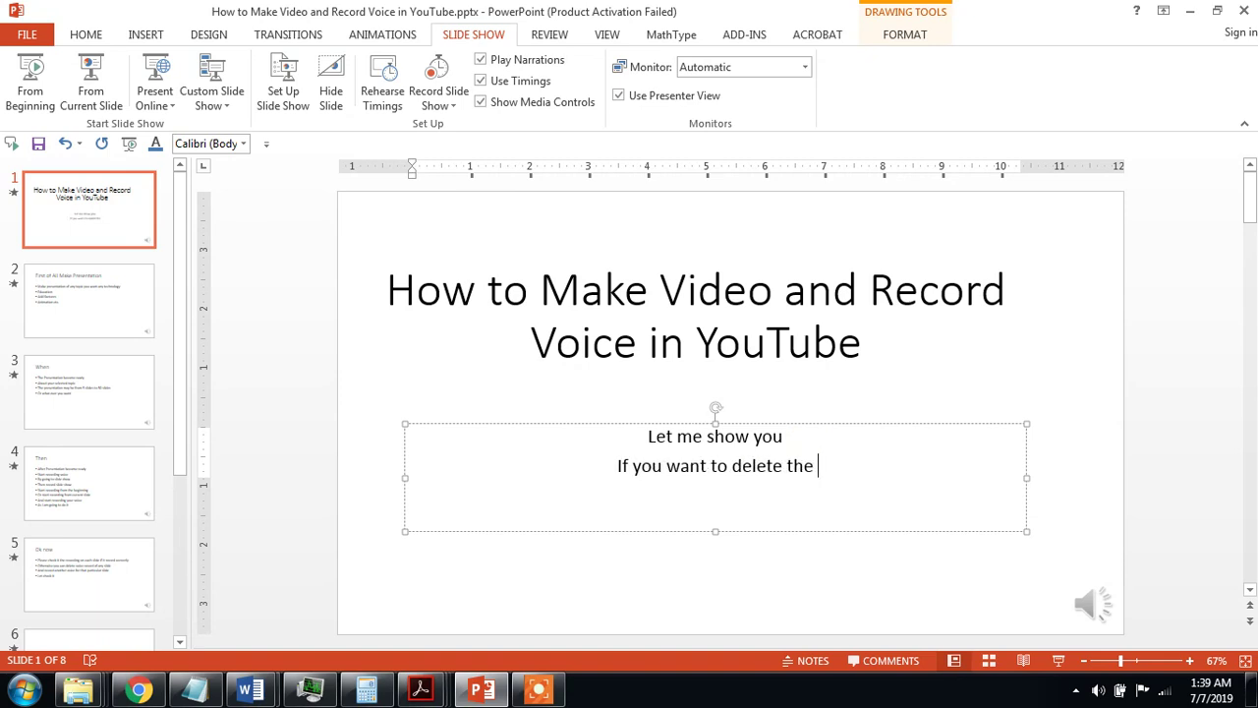
text(exist)
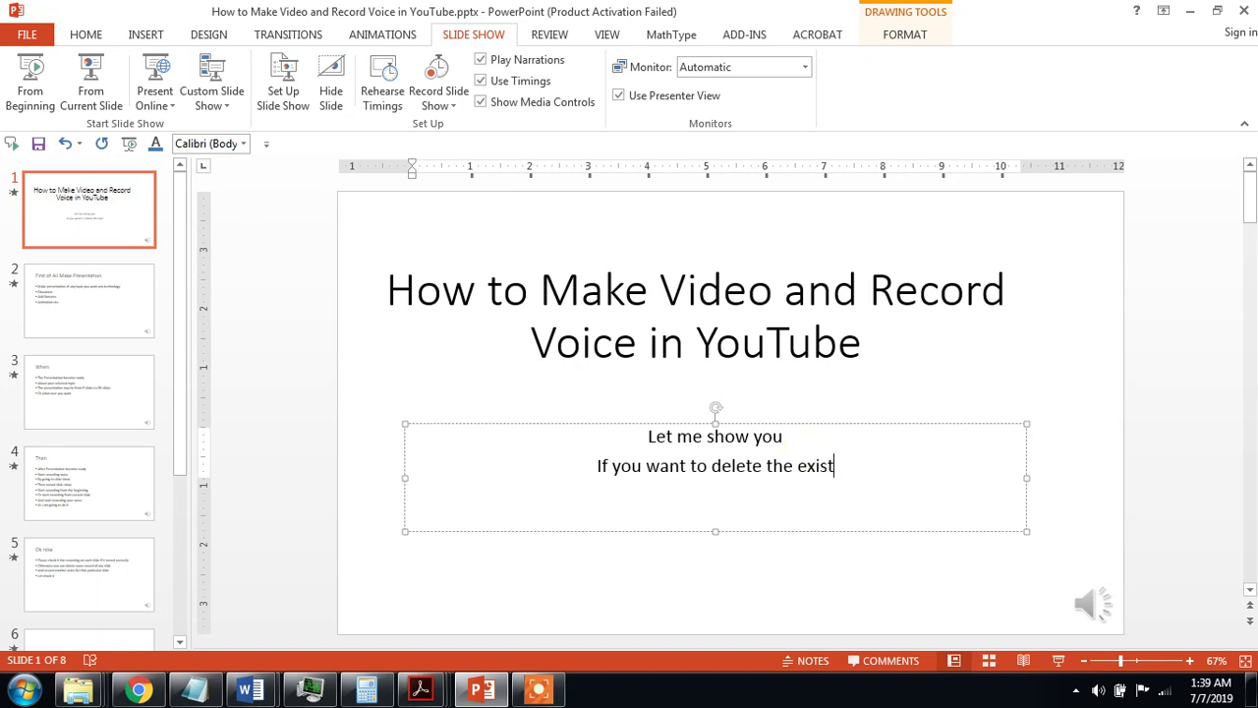
text(ing re)
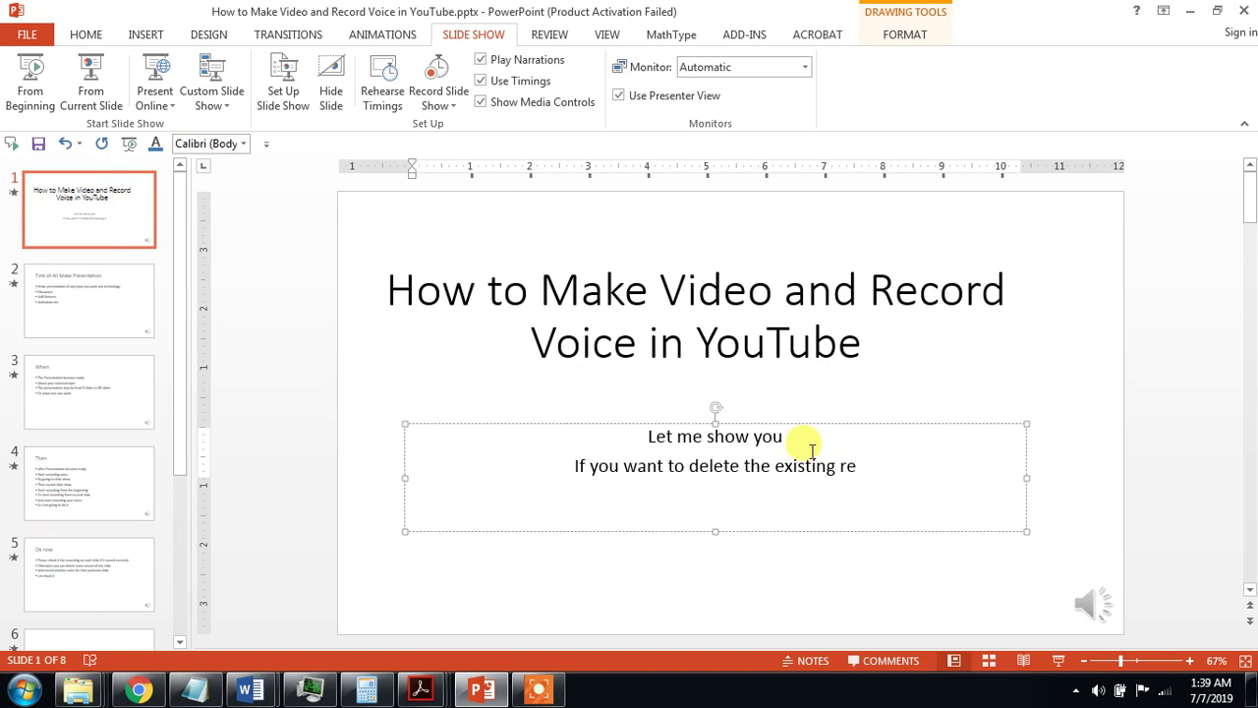
text(cordin)
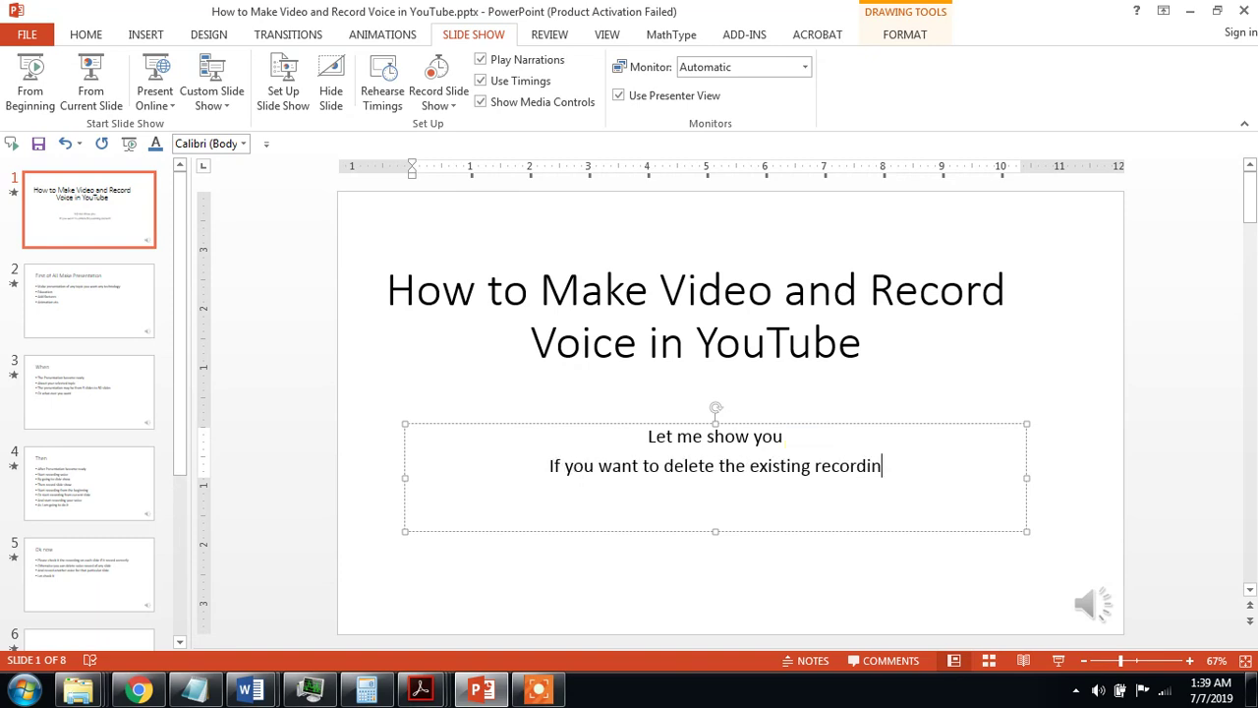
text(g)
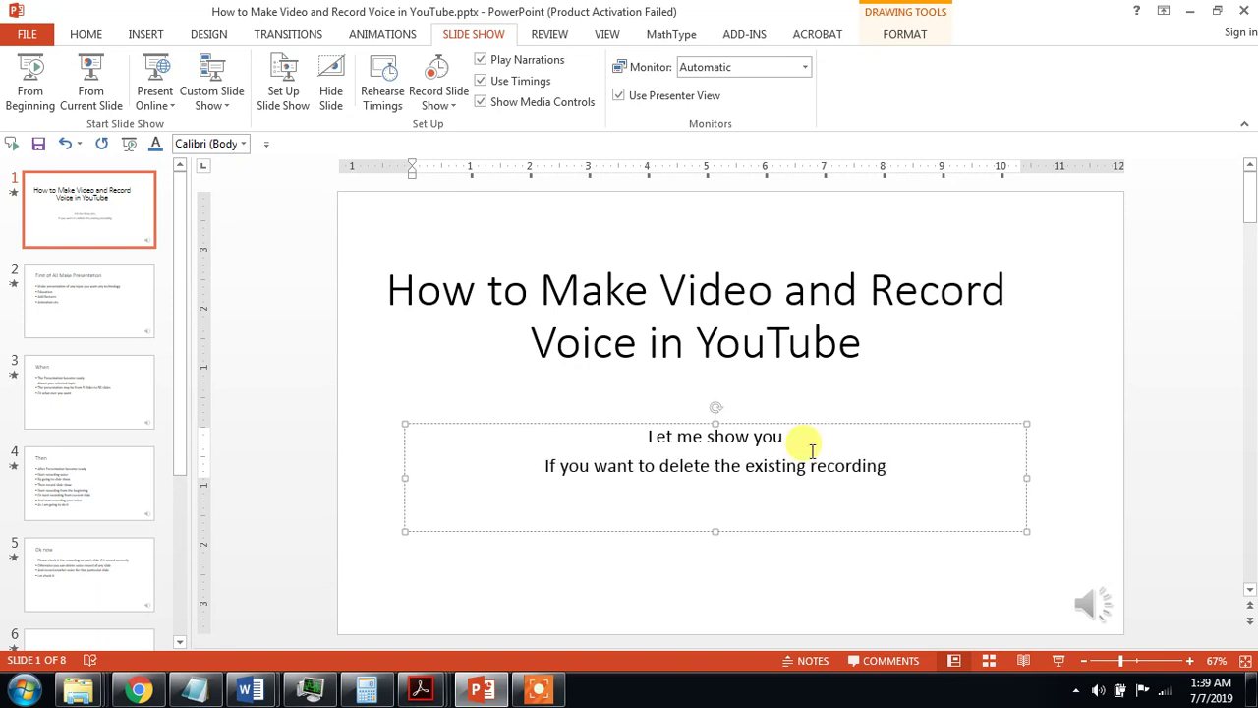
key(Return)
text(se)
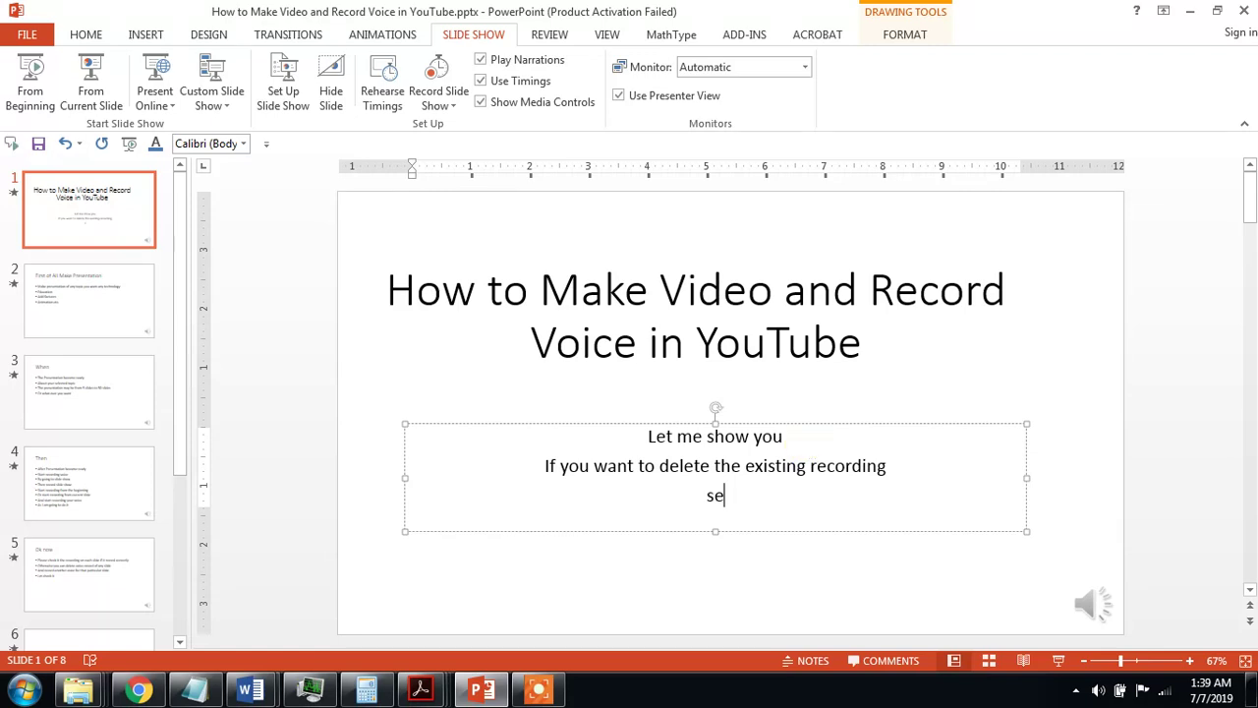
text(ct t)
text(he rec)
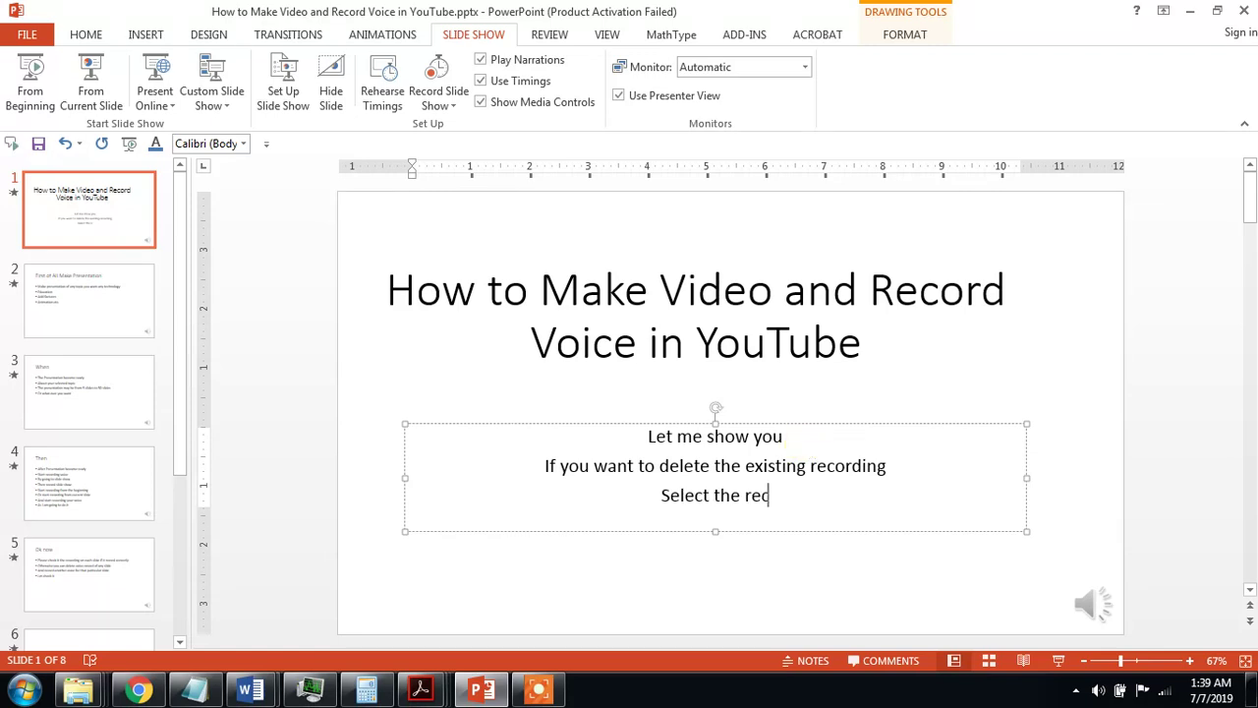
text(ording )
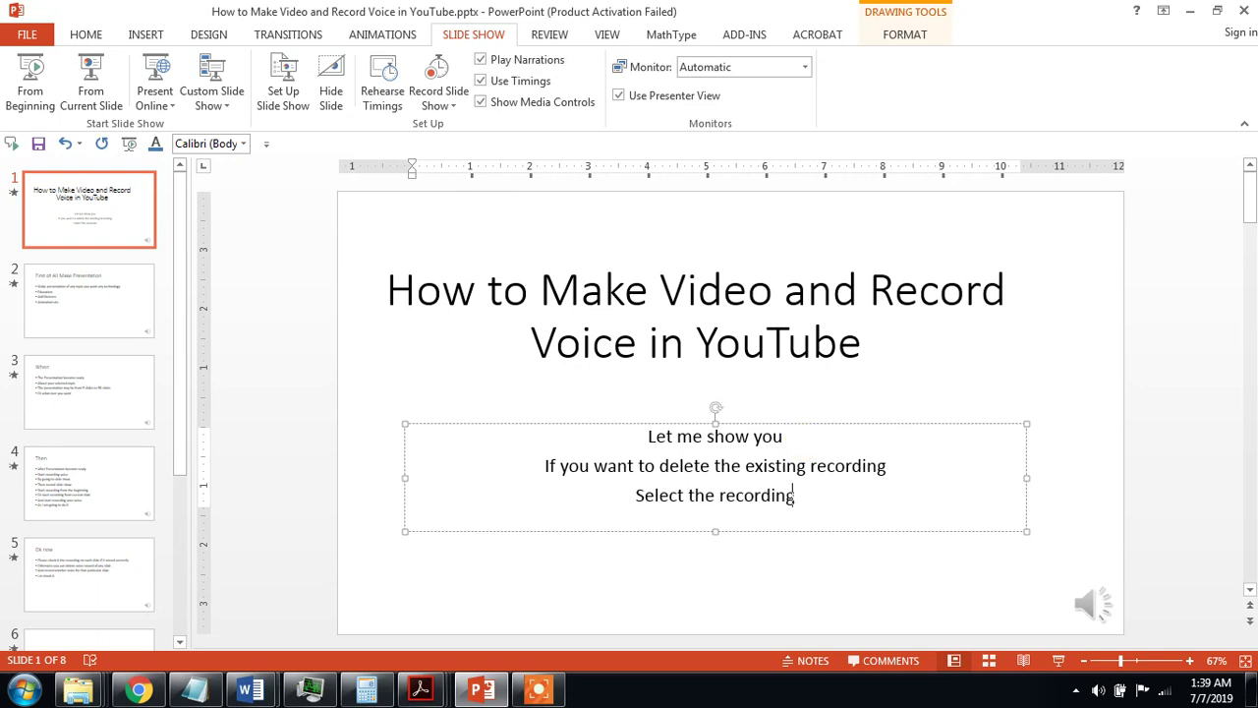
text(bele)
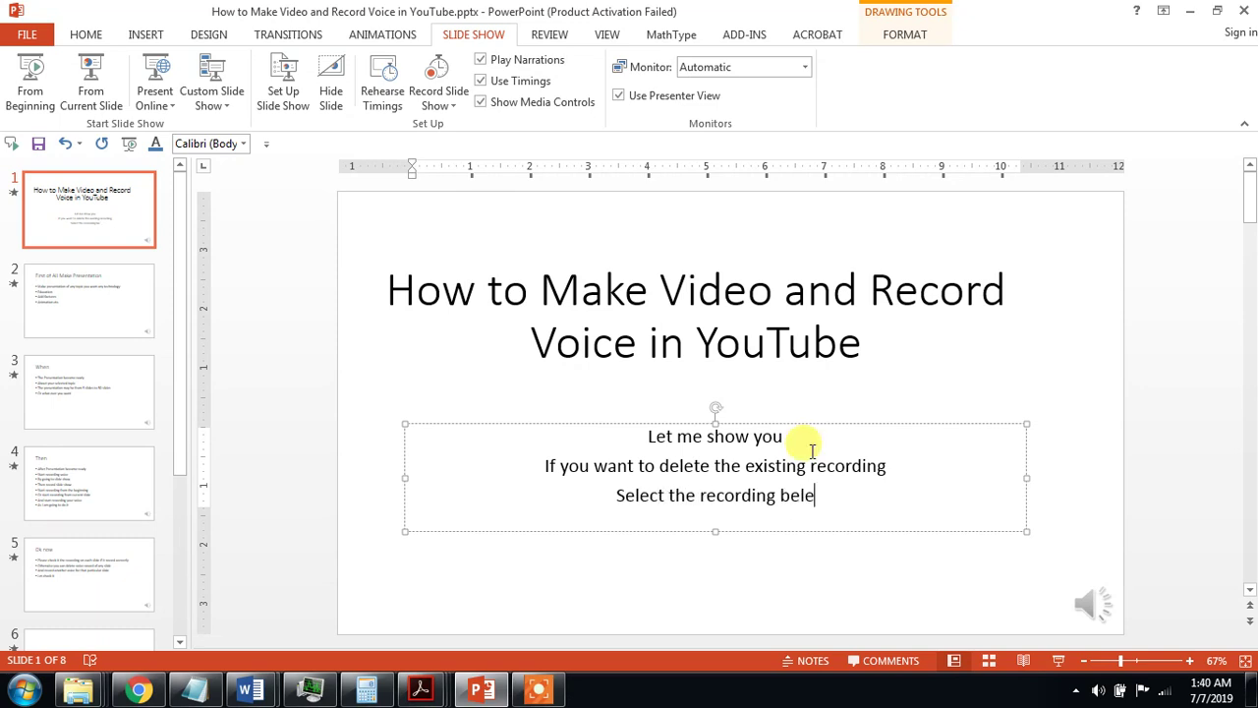
text(w and )
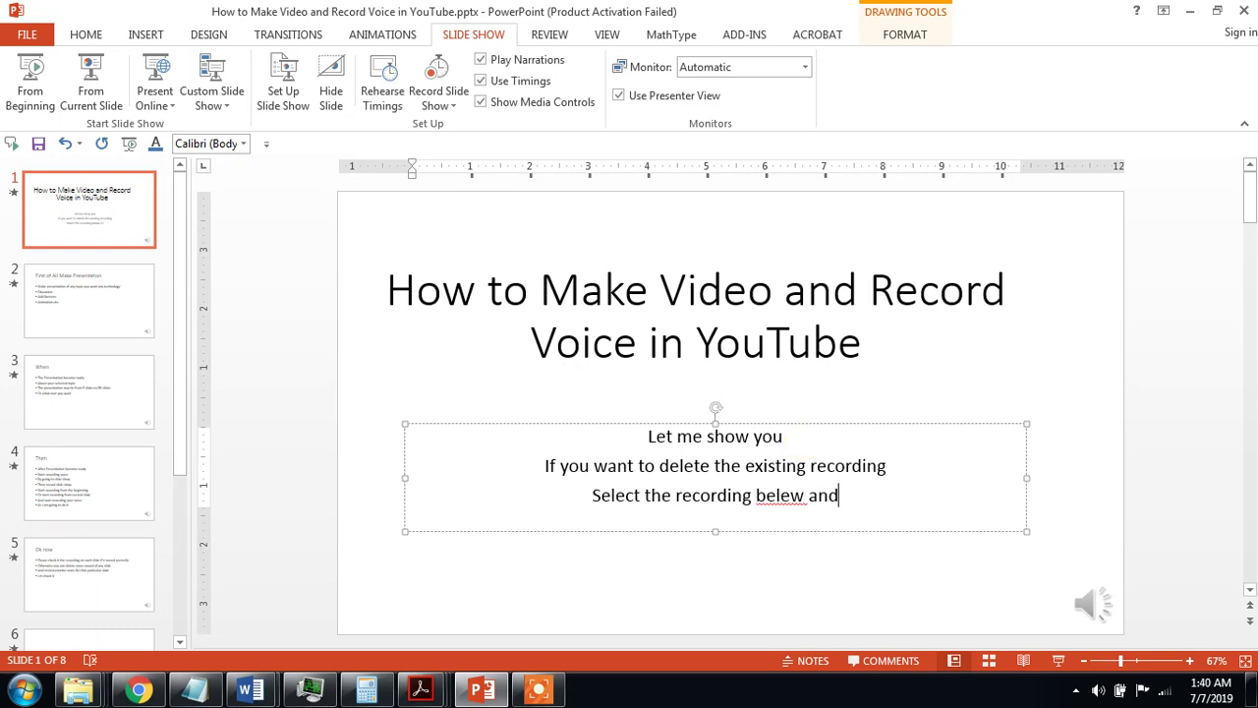
text(press)
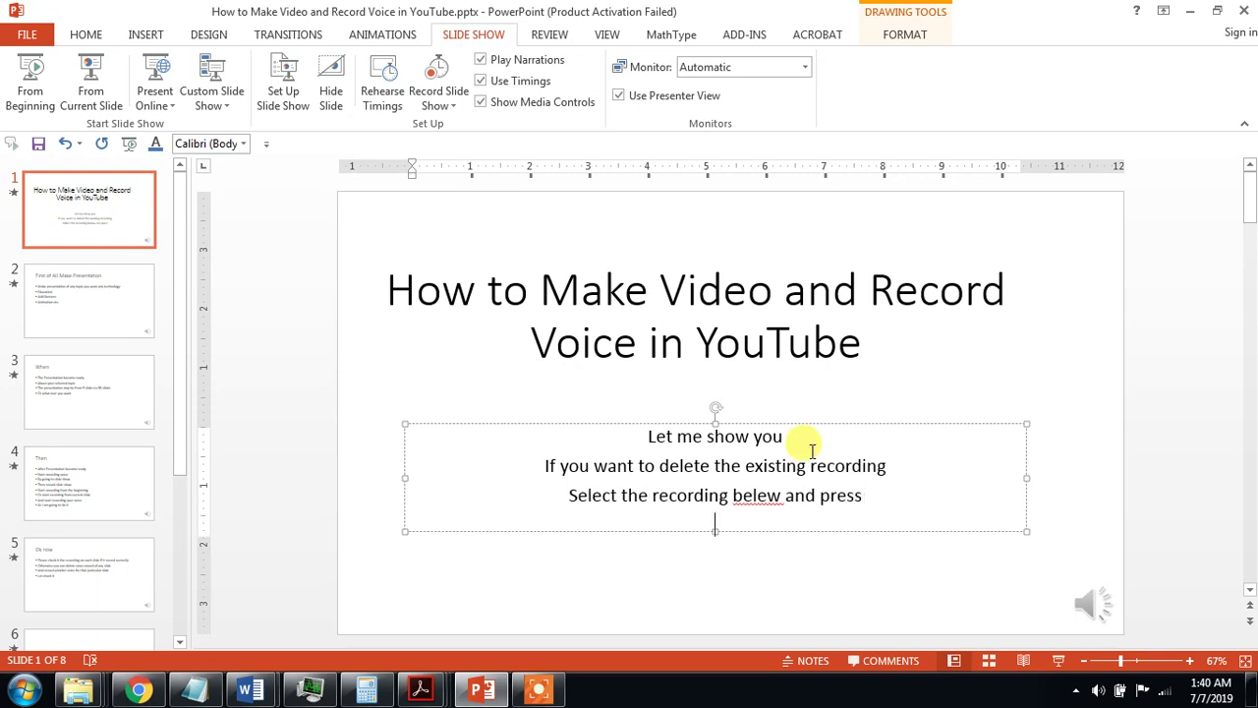
text(de)
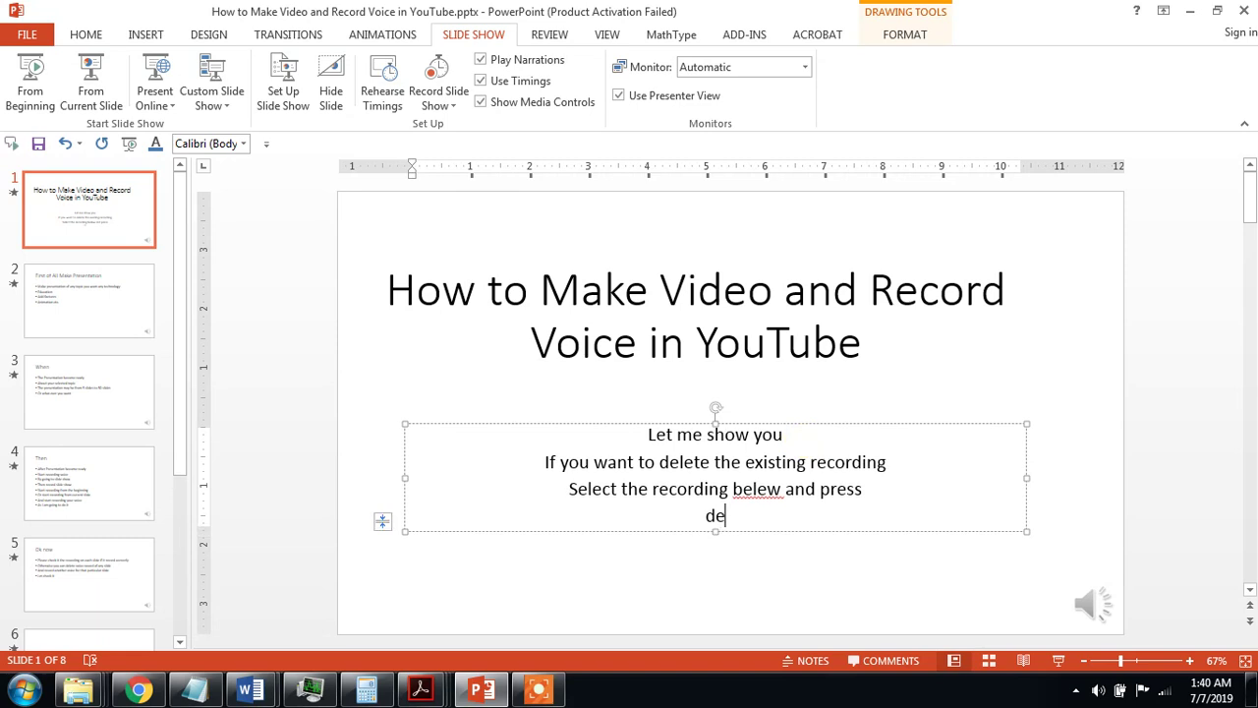
text(lete b)
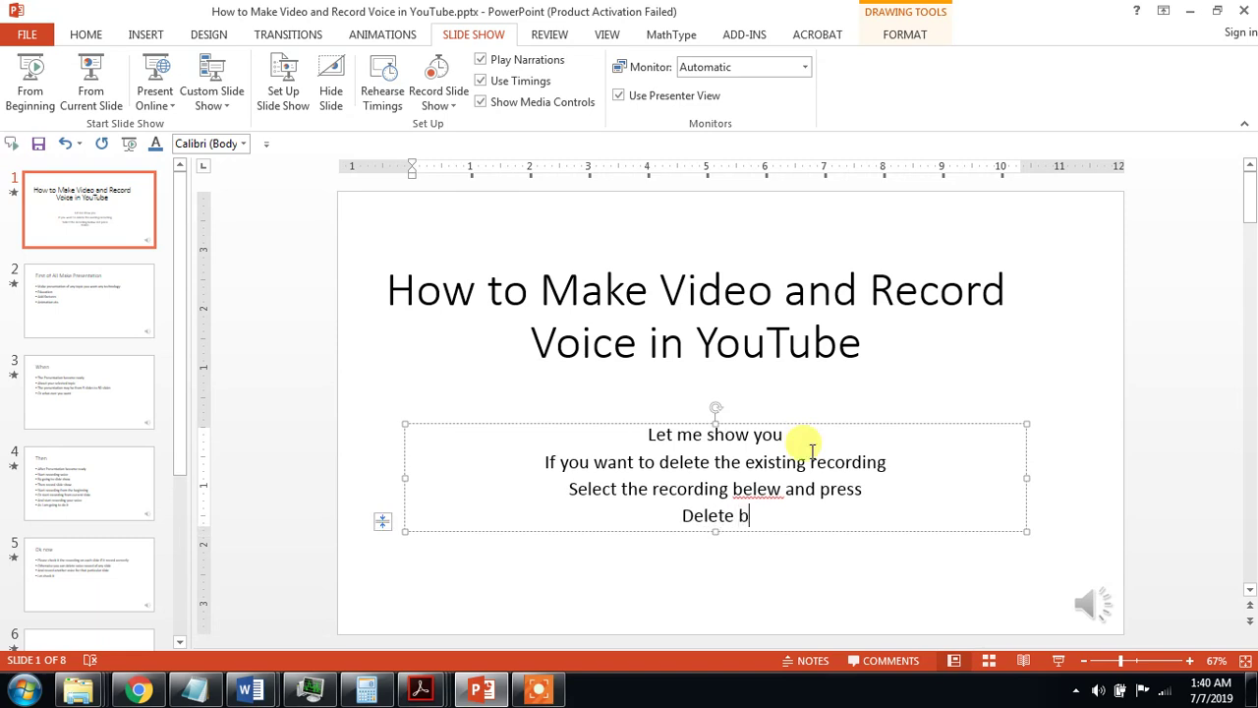
text(utton)
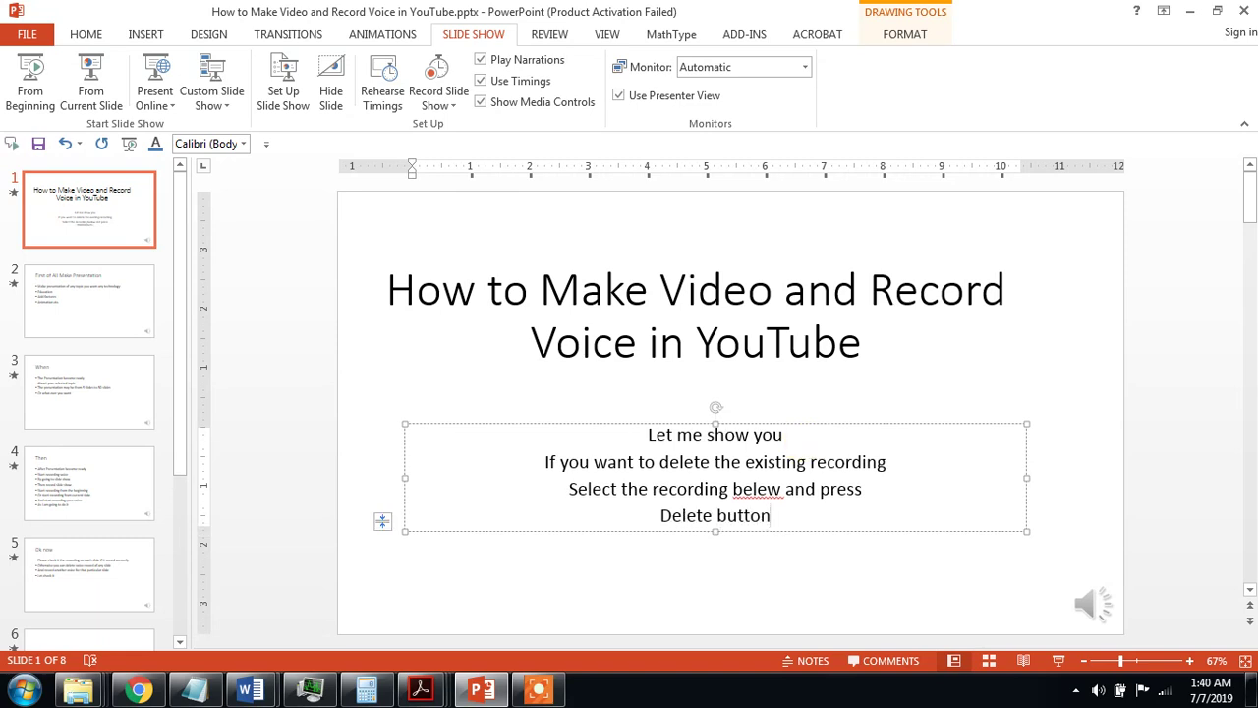
text( on ke)
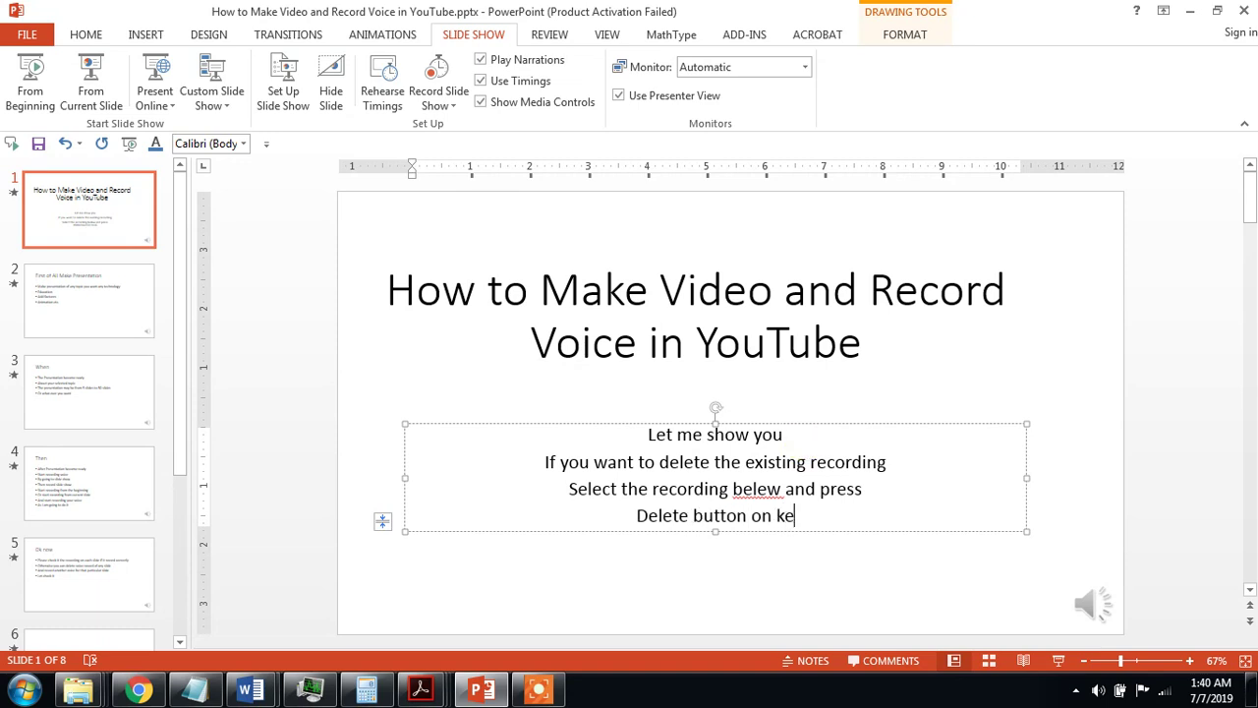
text(ybo)
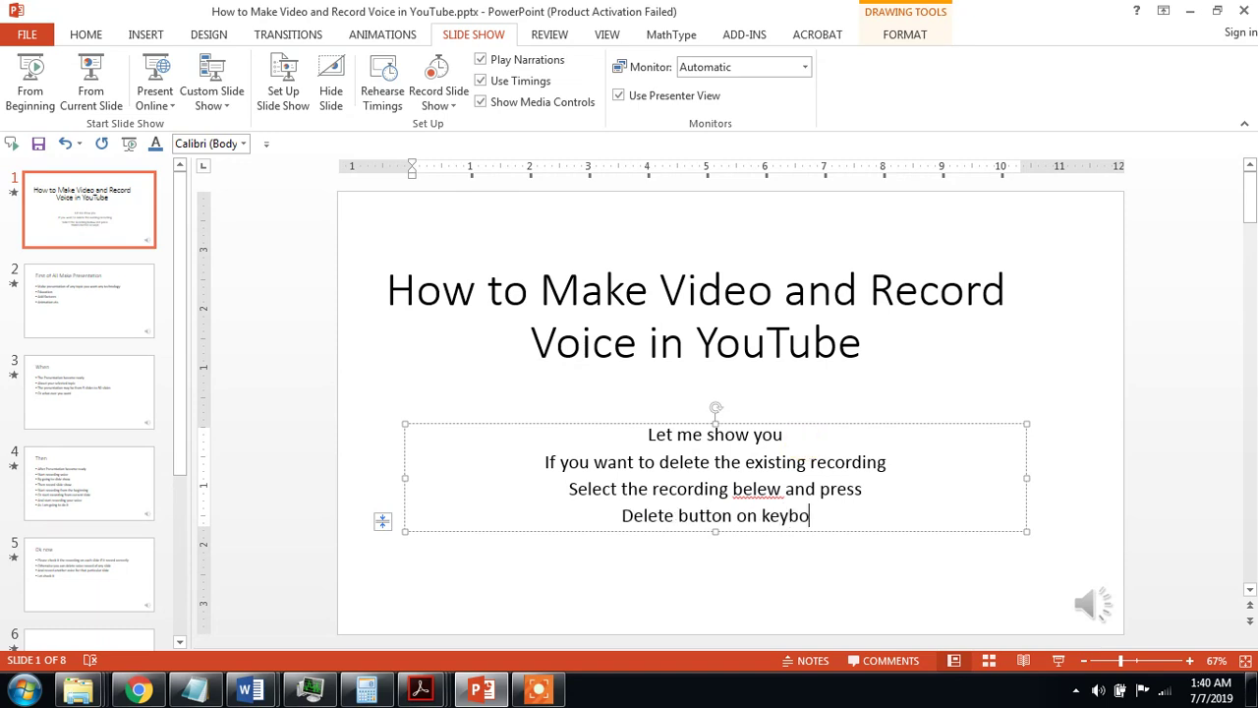
text(ard)
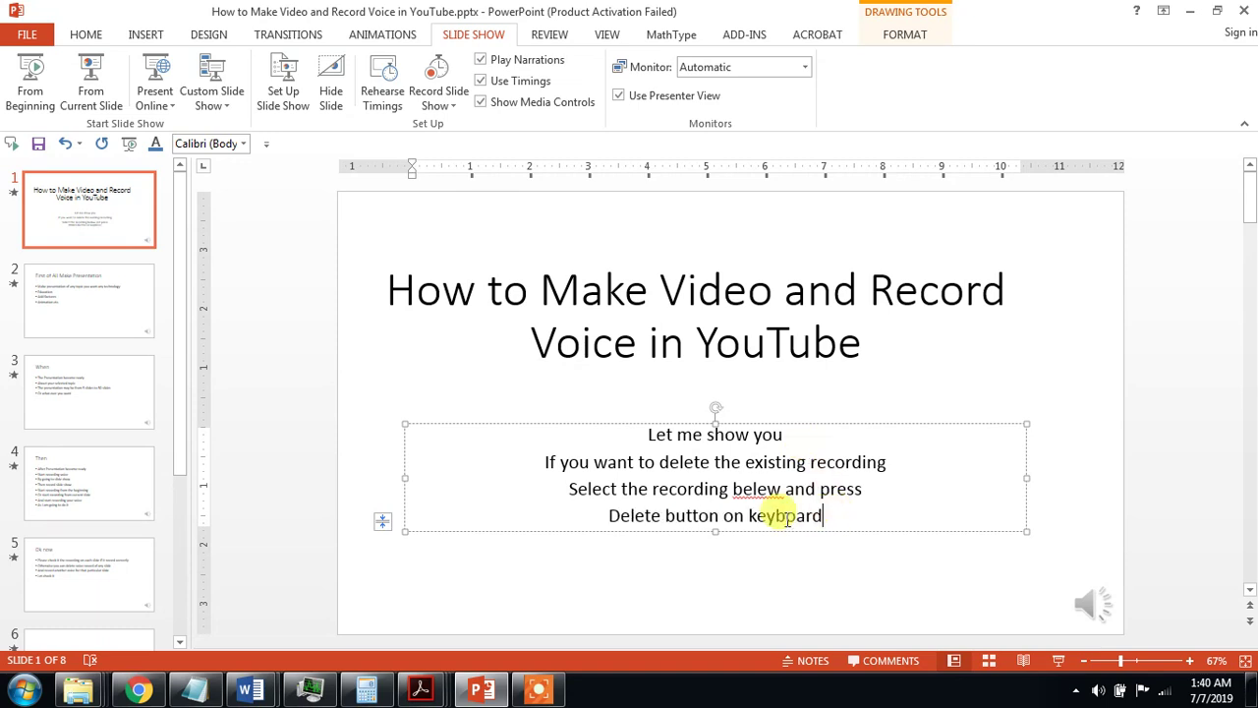
Correct 'belew' to 'below' on slide 1 and save the presentation.
right_click(762, 494)
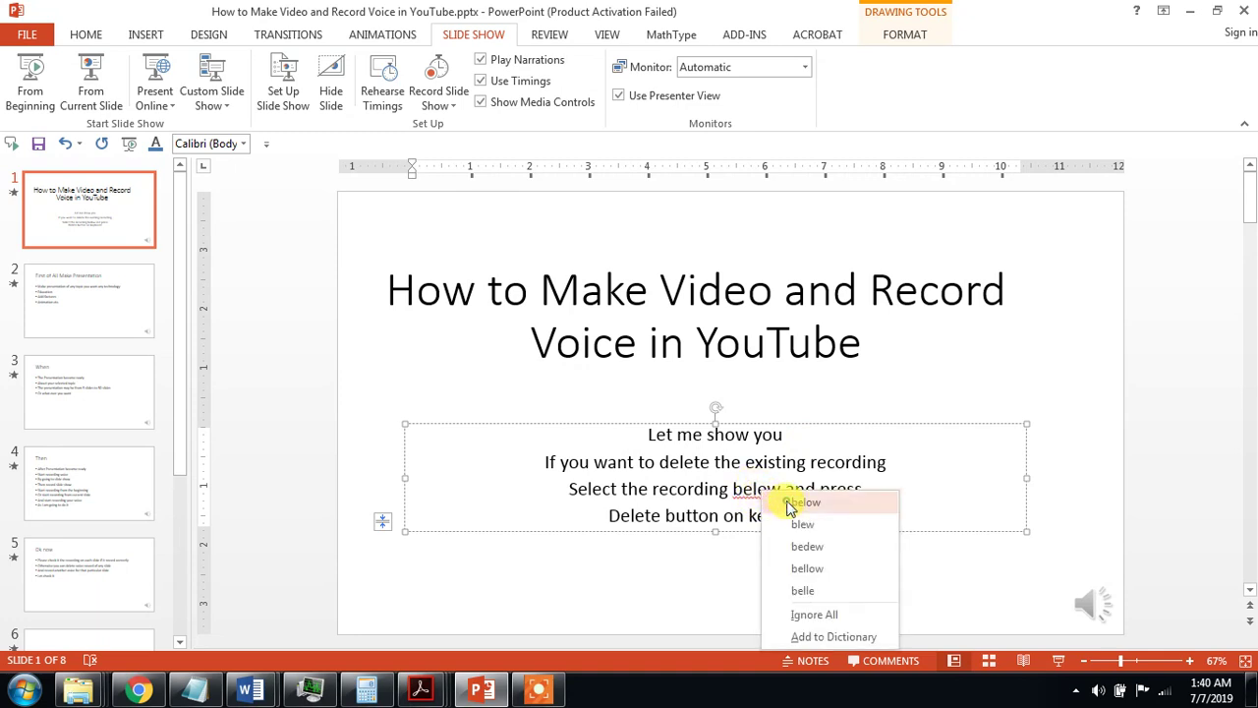
click(805, 503)
click(1145, 468)
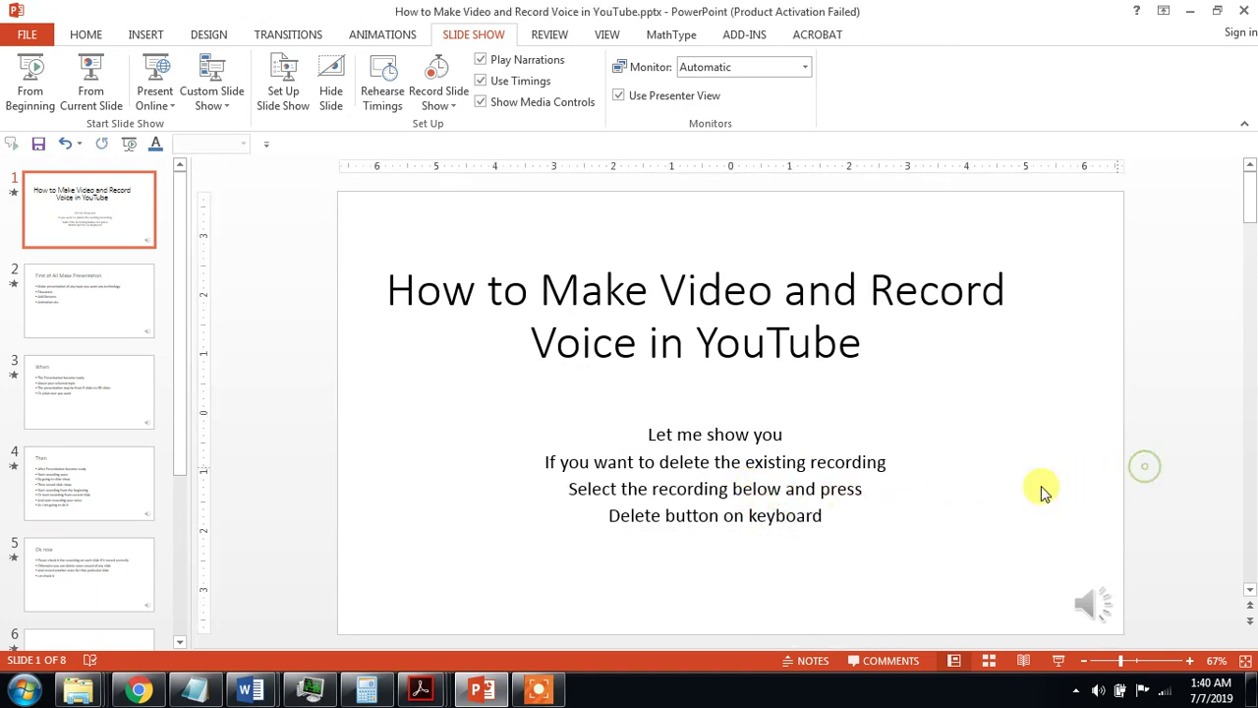
click(815, 459)
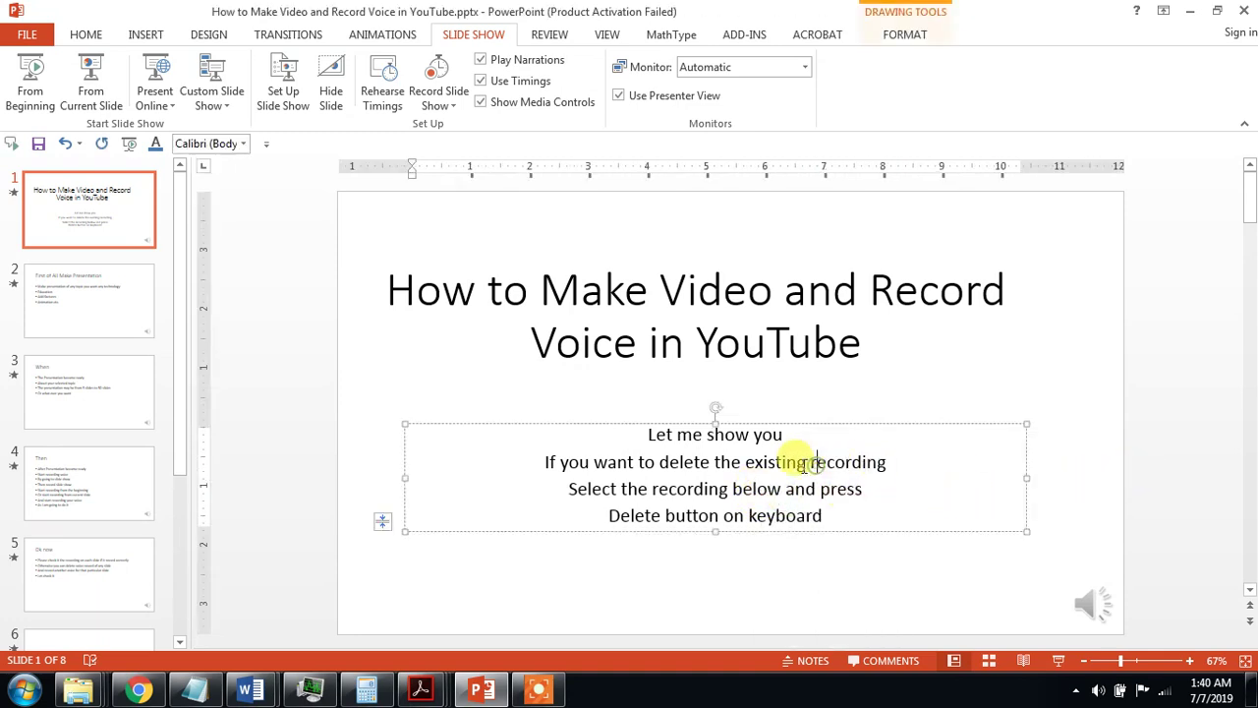
click(39, 145)
Move through the slide thumbnails to the empty slide 6.
click(301, 260)
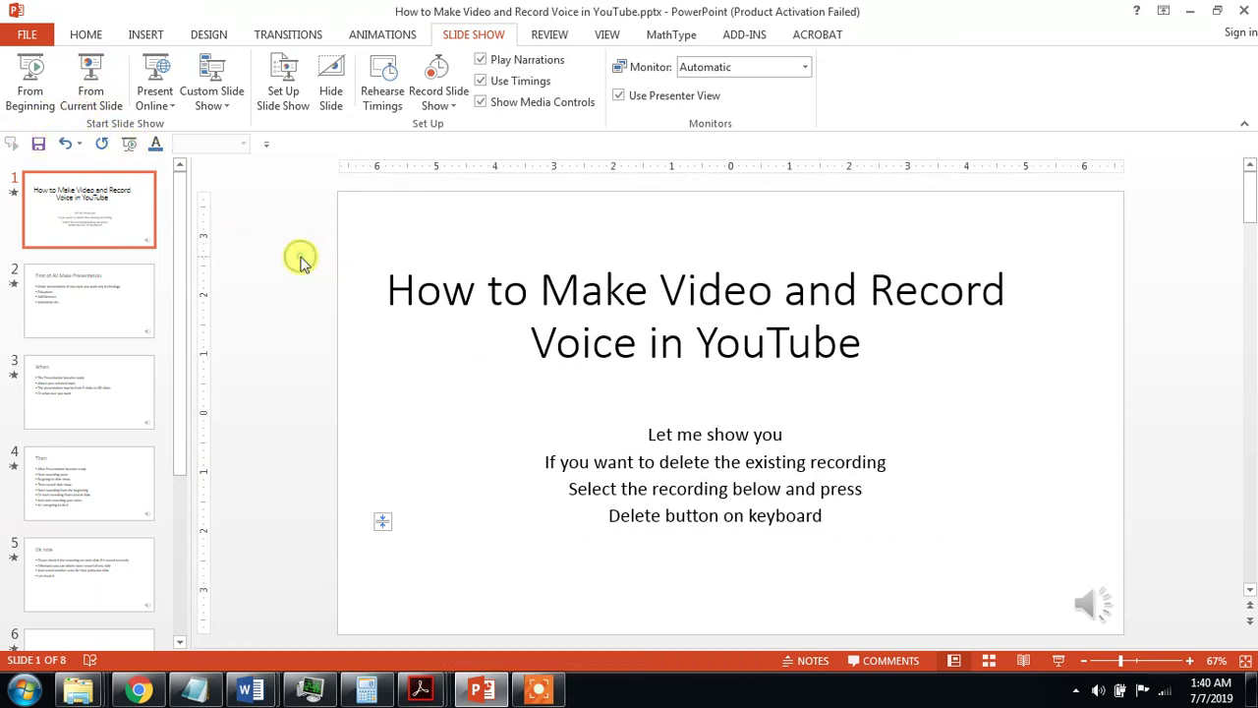
click(112, 313)
scroll(93, 393, down, 3)
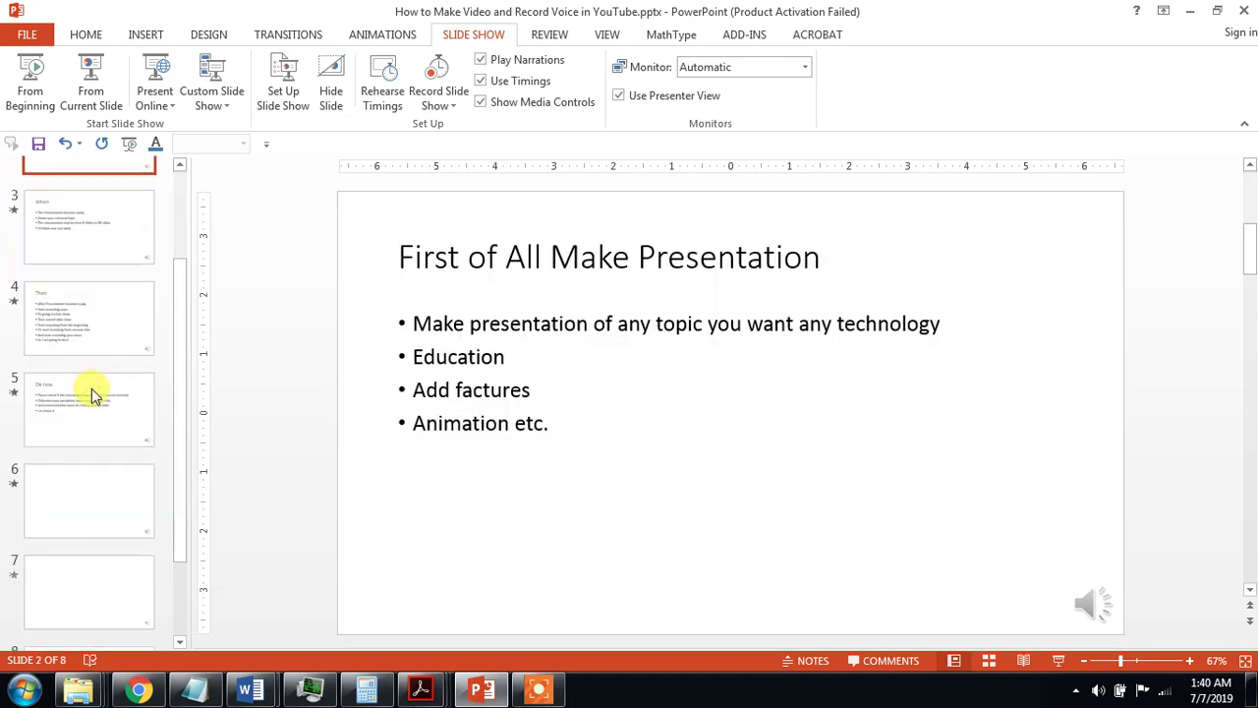
scroll(93, 394, down, 2)
click(92, 311)
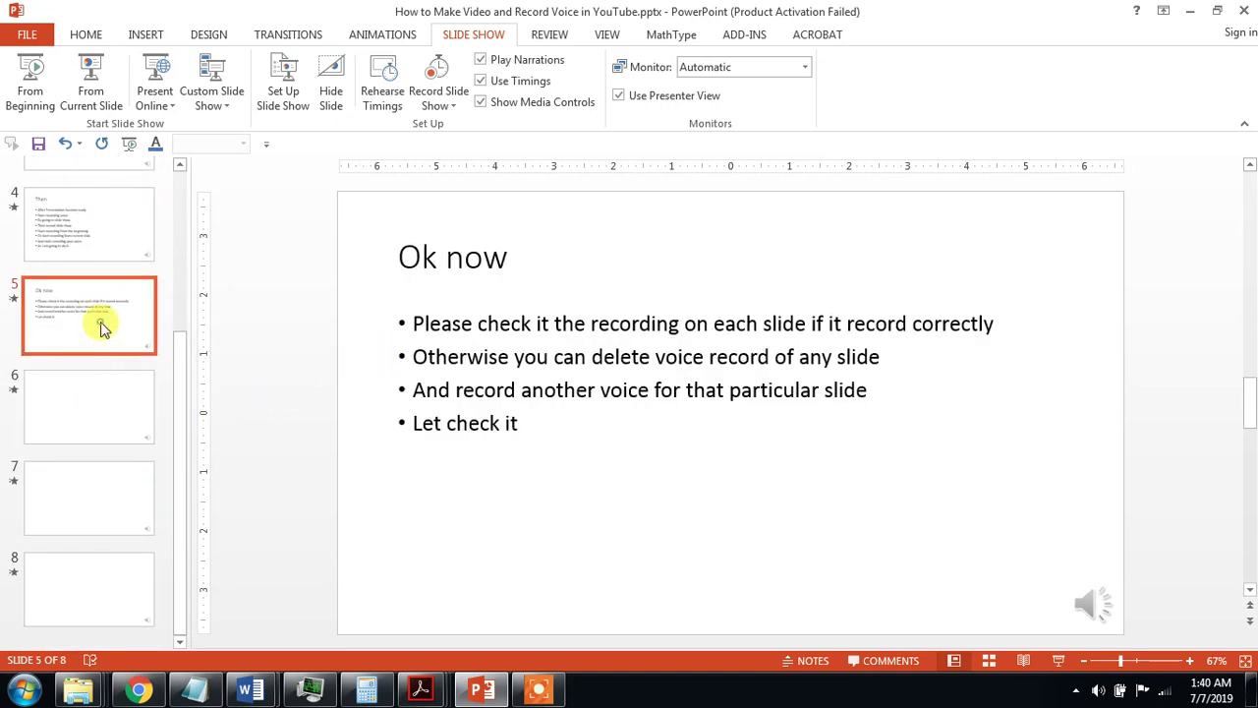
click(115, 393)
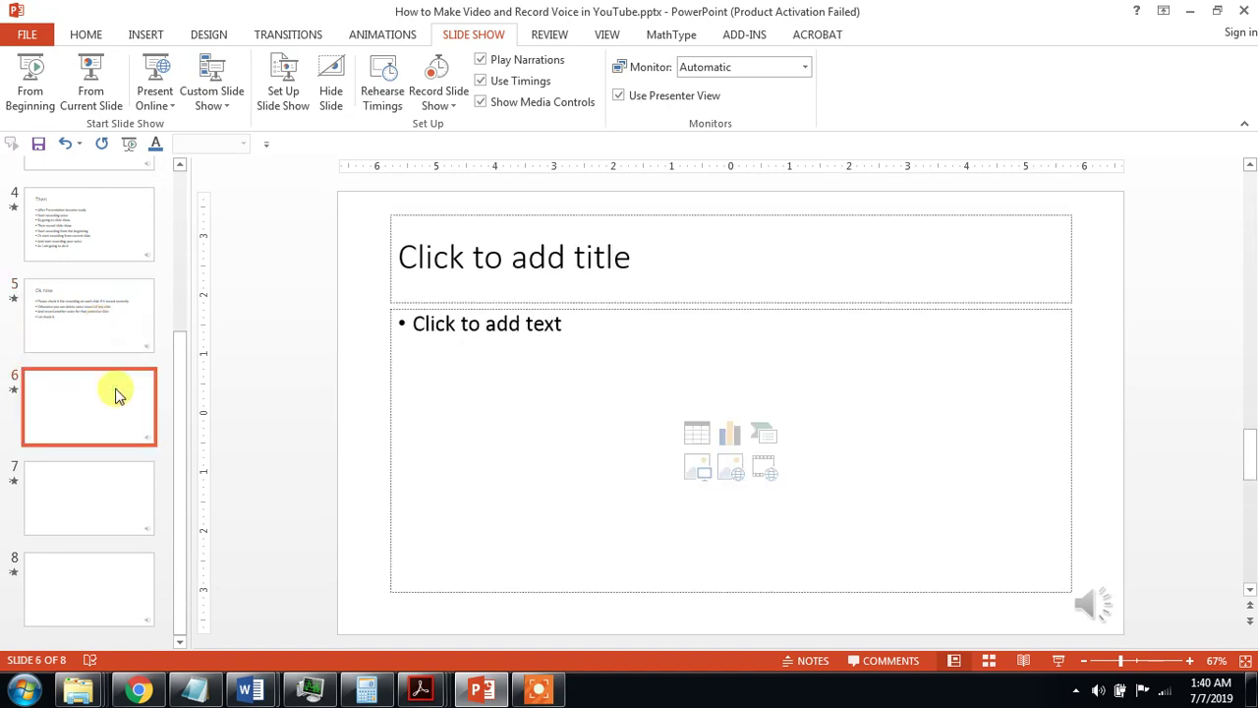
Type the slide 6 title 'Presentation and Voice recording', removing a stray '1.'.
click(606, 280)
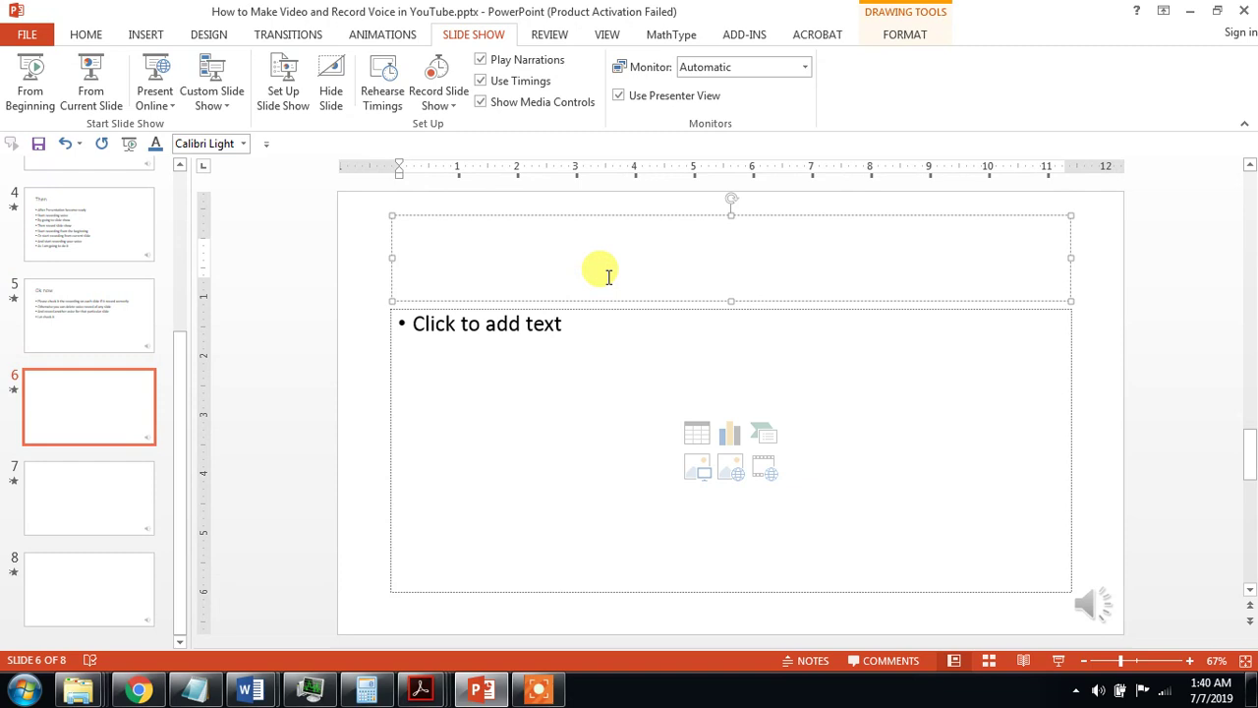
text(1)
text(.)
key(BackSpace)
text(Pre)
text(sentat)
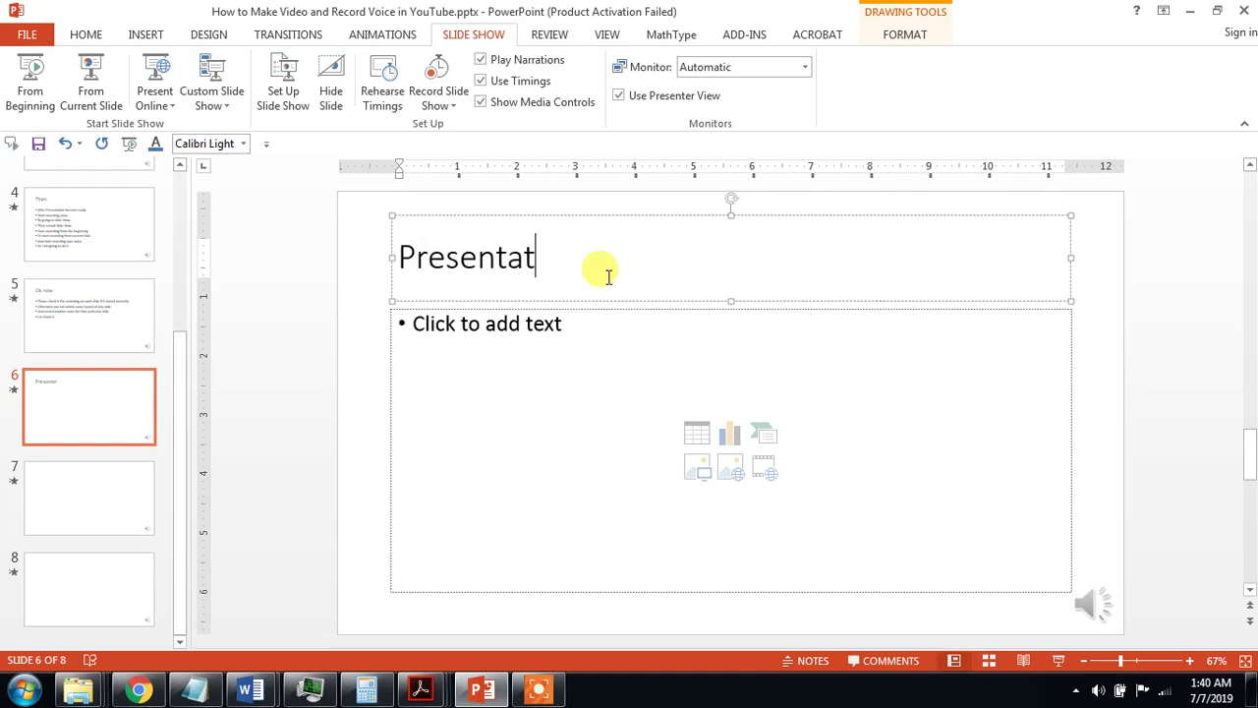
text(ion and )
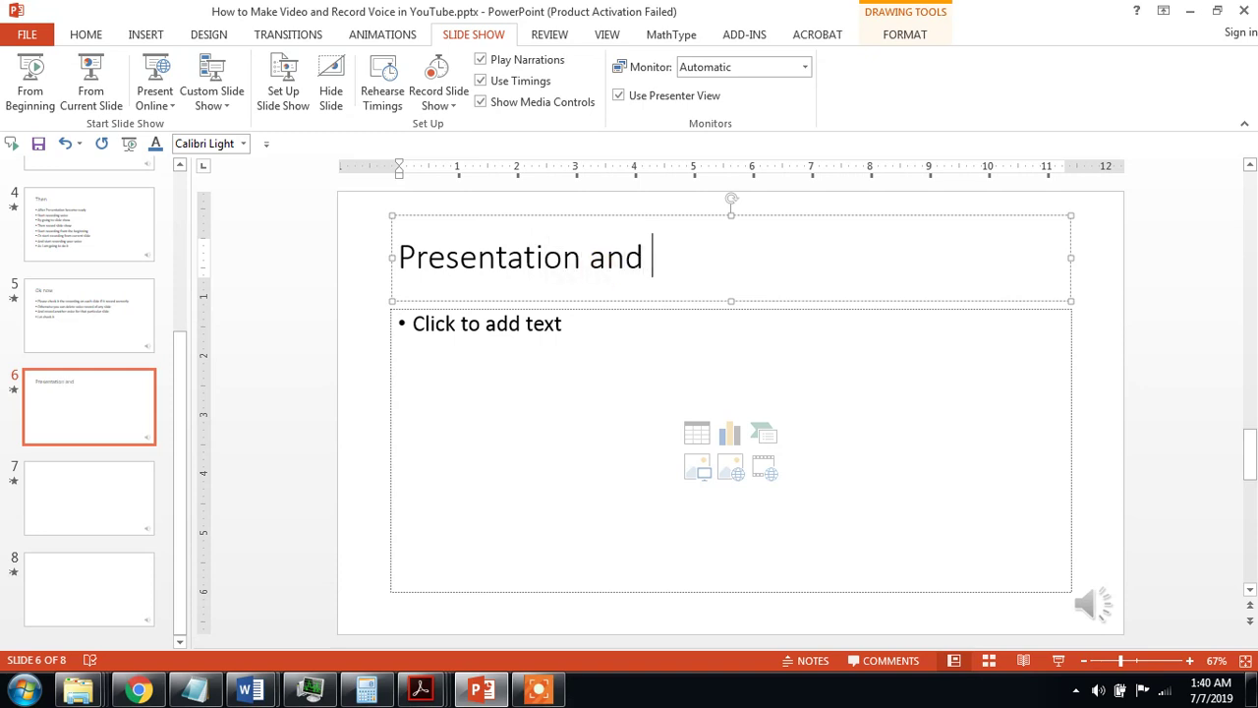
text(V)
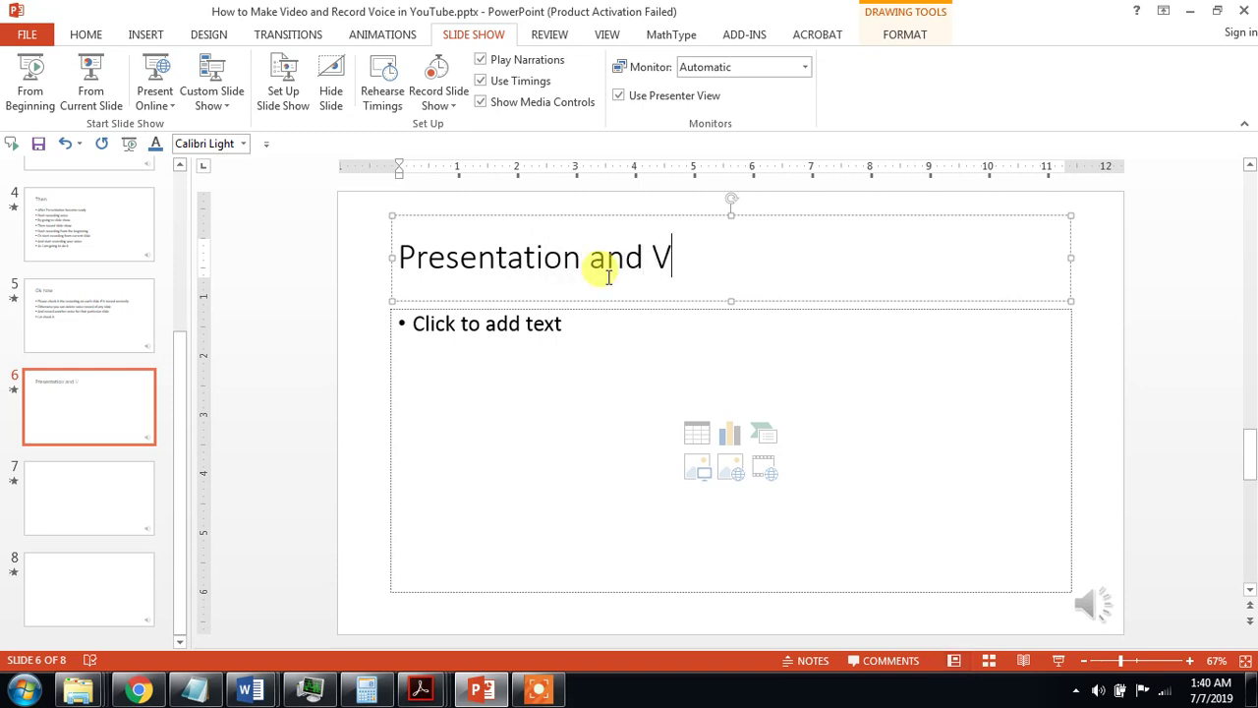
text(oice )
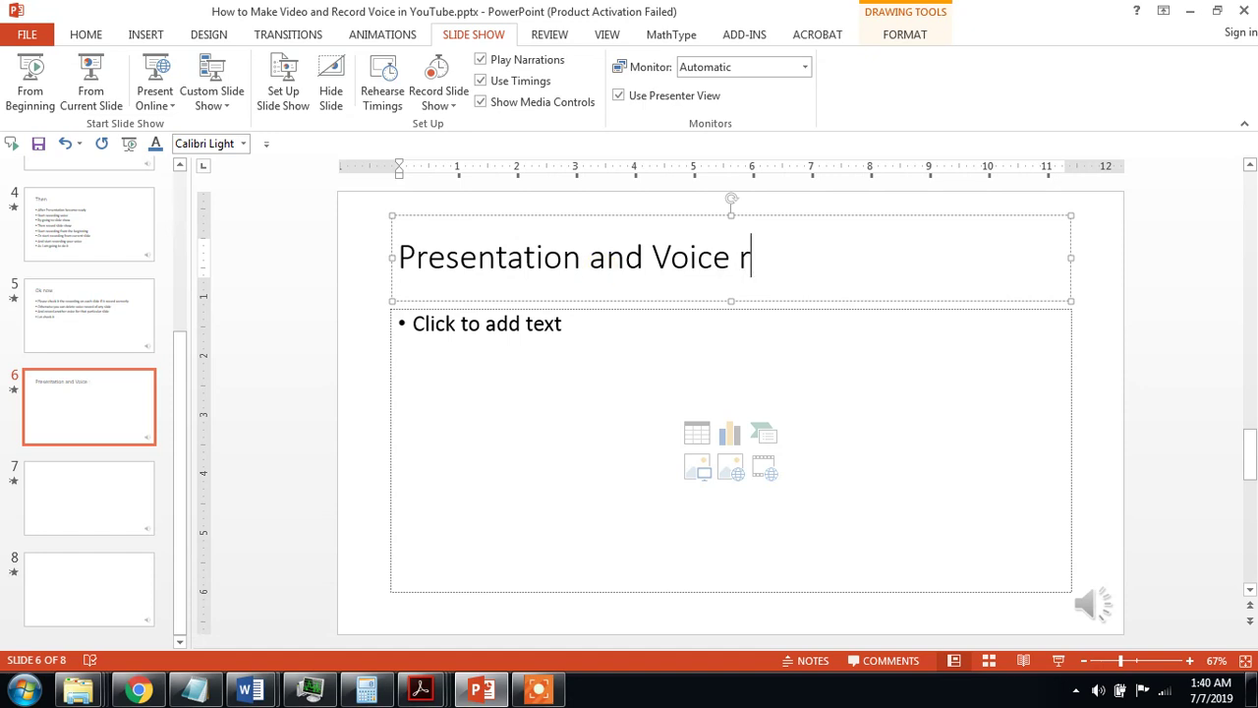
text(rding)
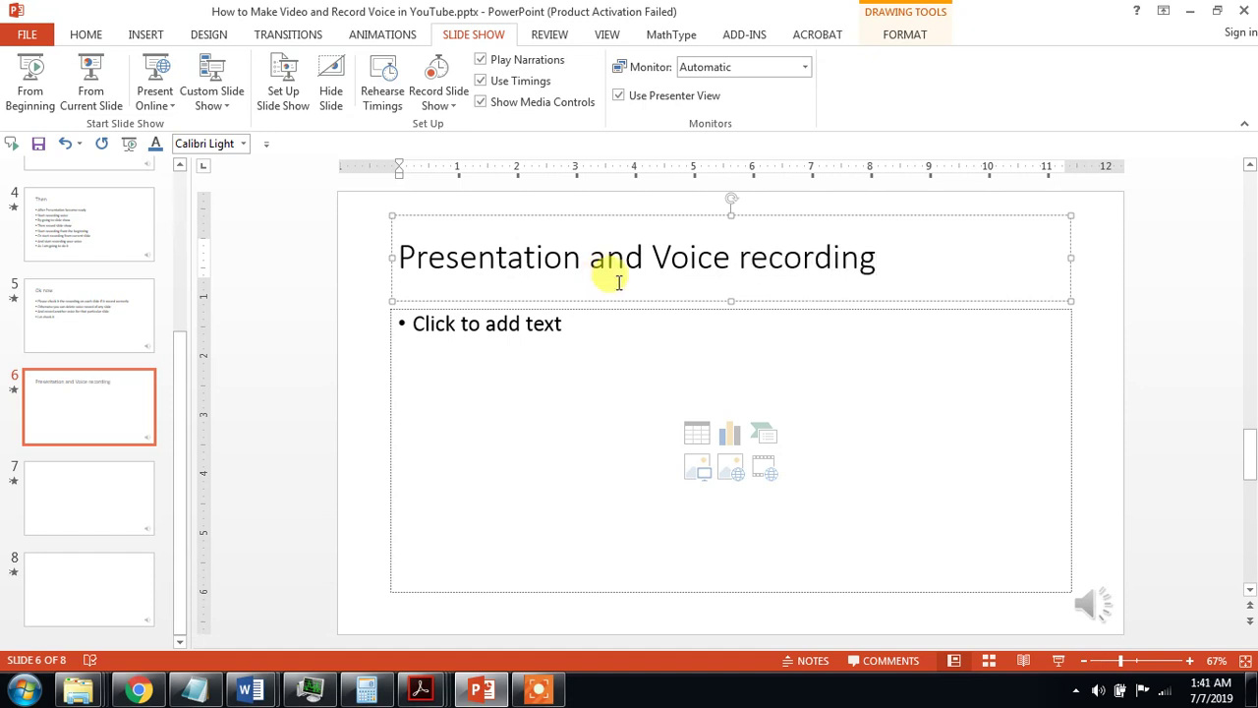
Add bullets 'Presentation done' and 'Voice recording done', then start 'Now how to make its video'.
click(631, 330)
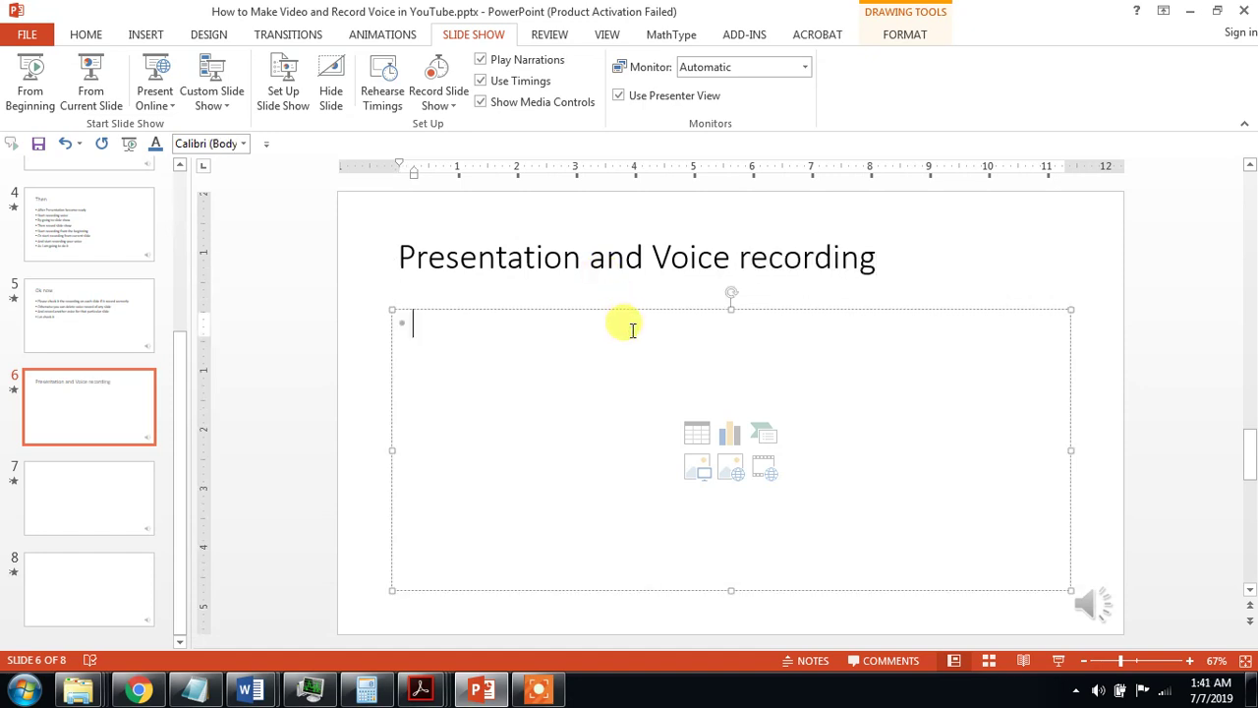
text(Pres)
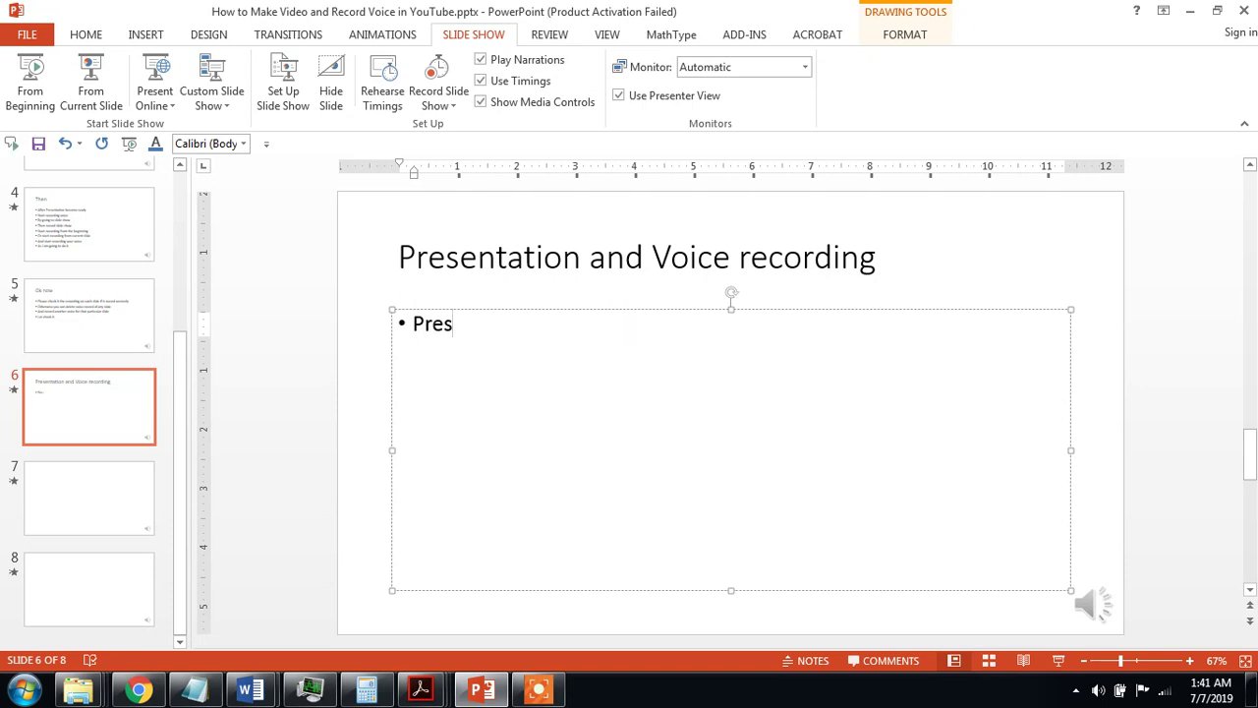
text(entatio)
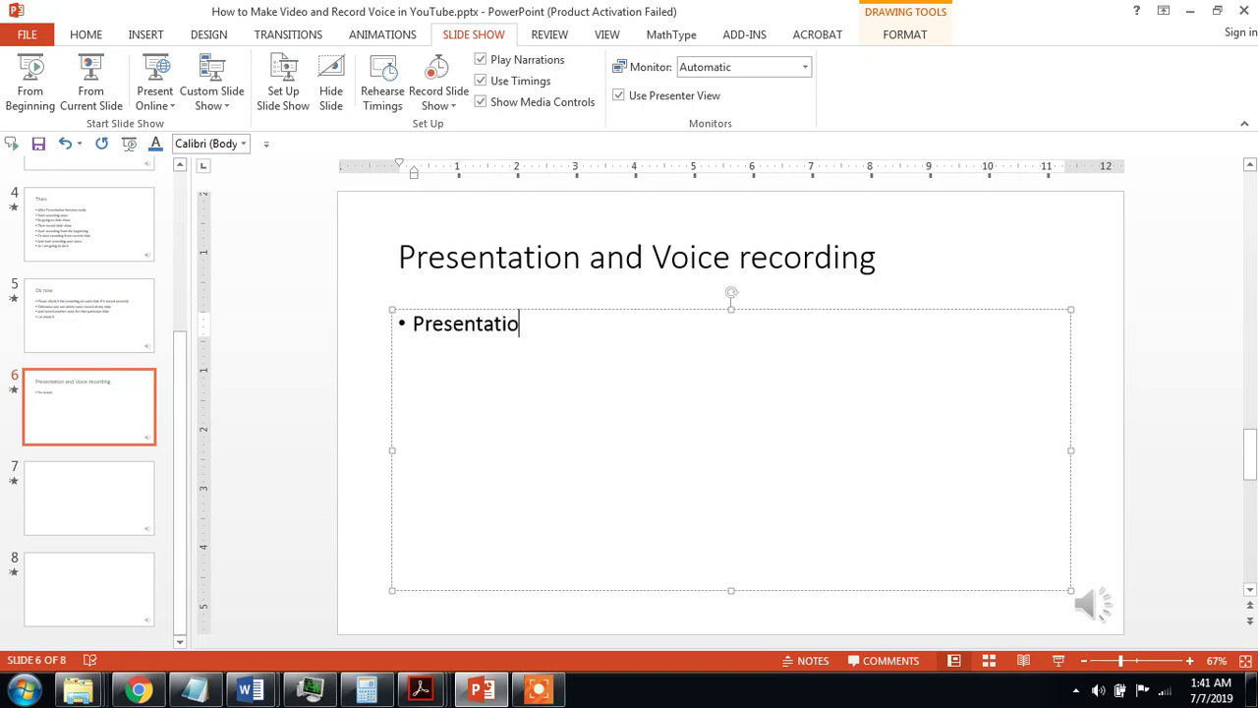
text(n done)
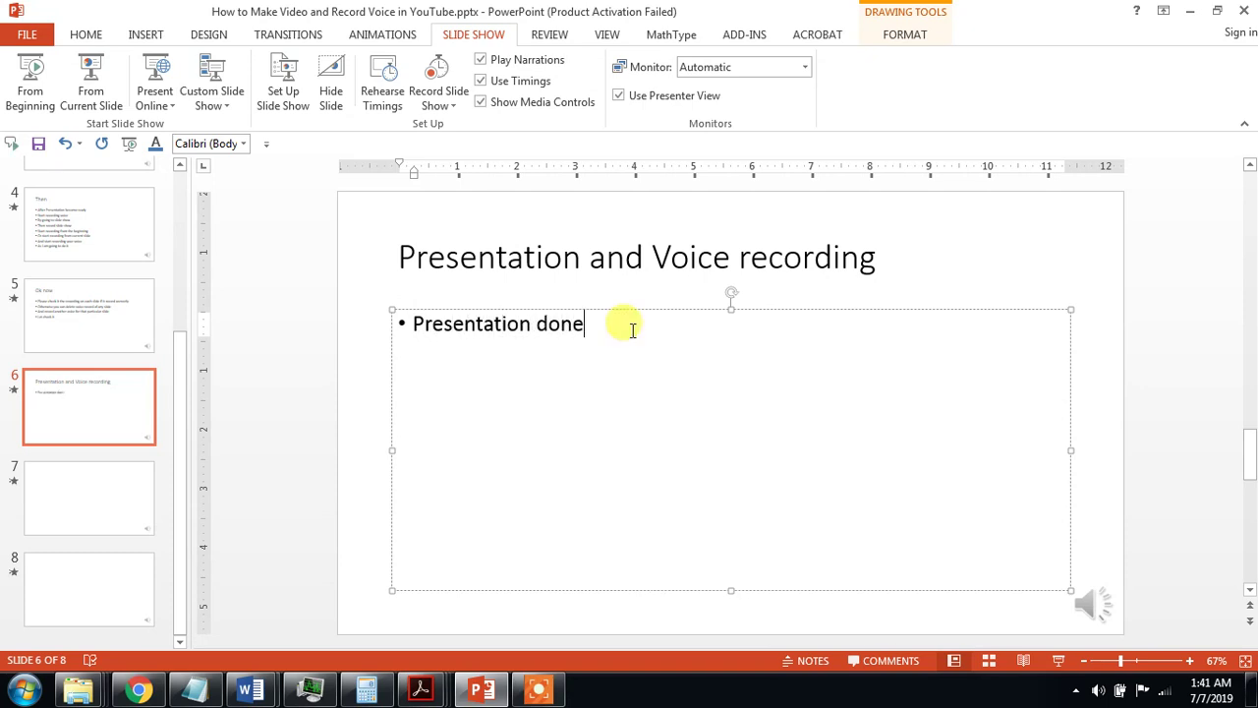
key(Return)
text(V)
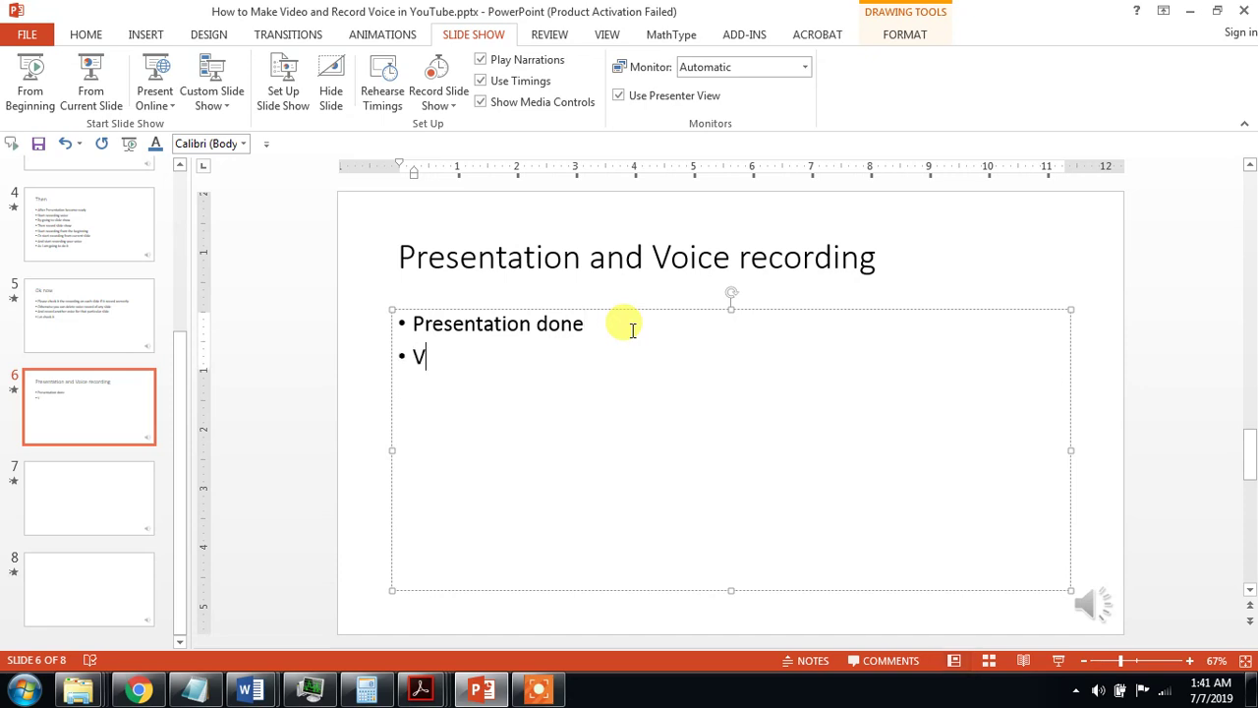
text(oice)
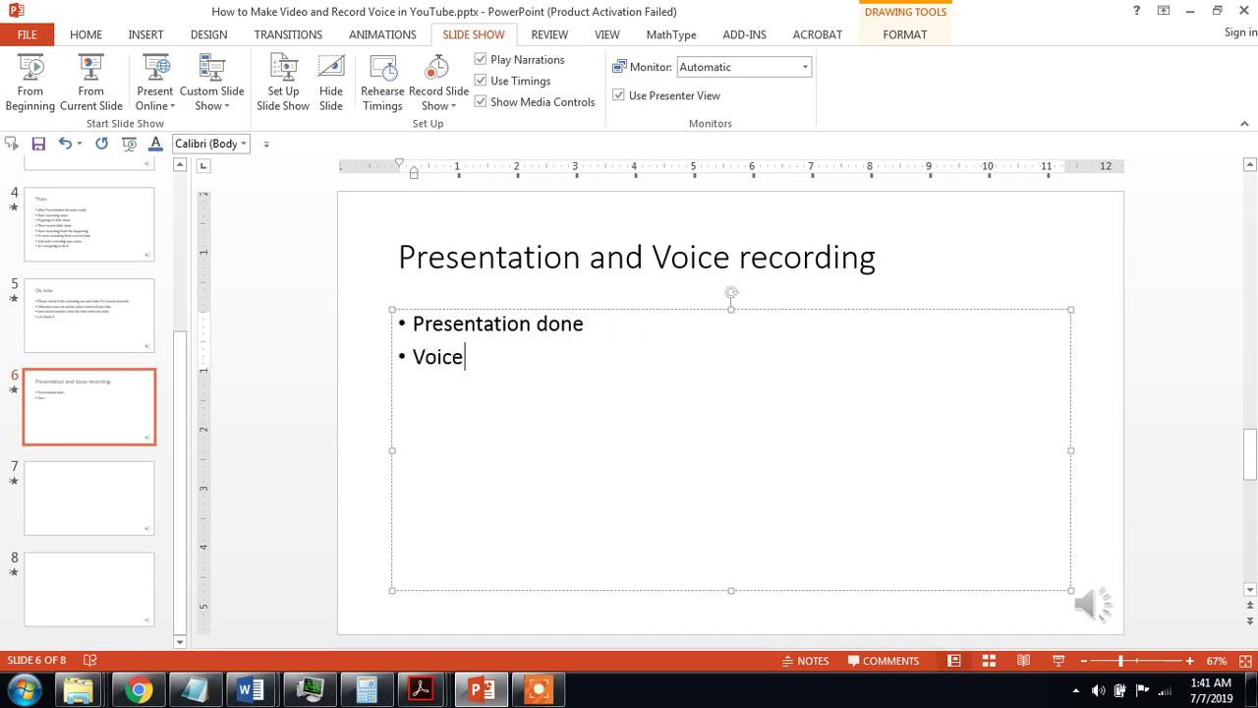
text( recor)
text(ding d)
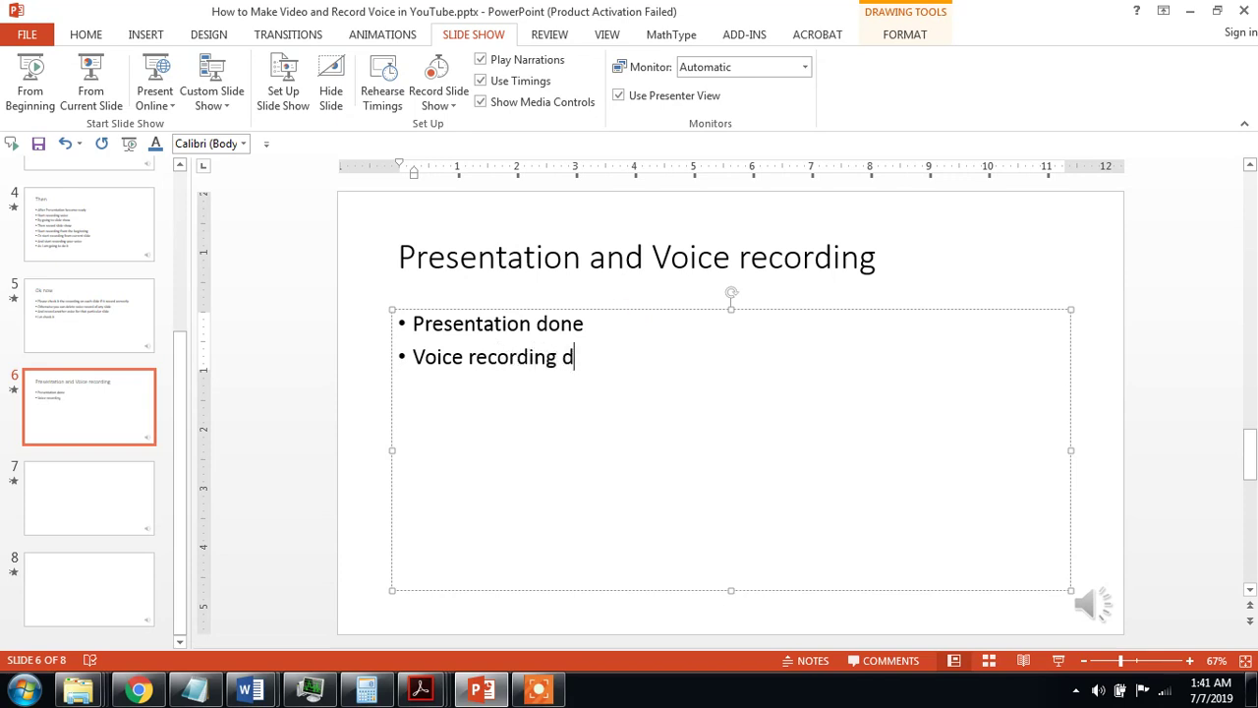
text(one)
key(Return)
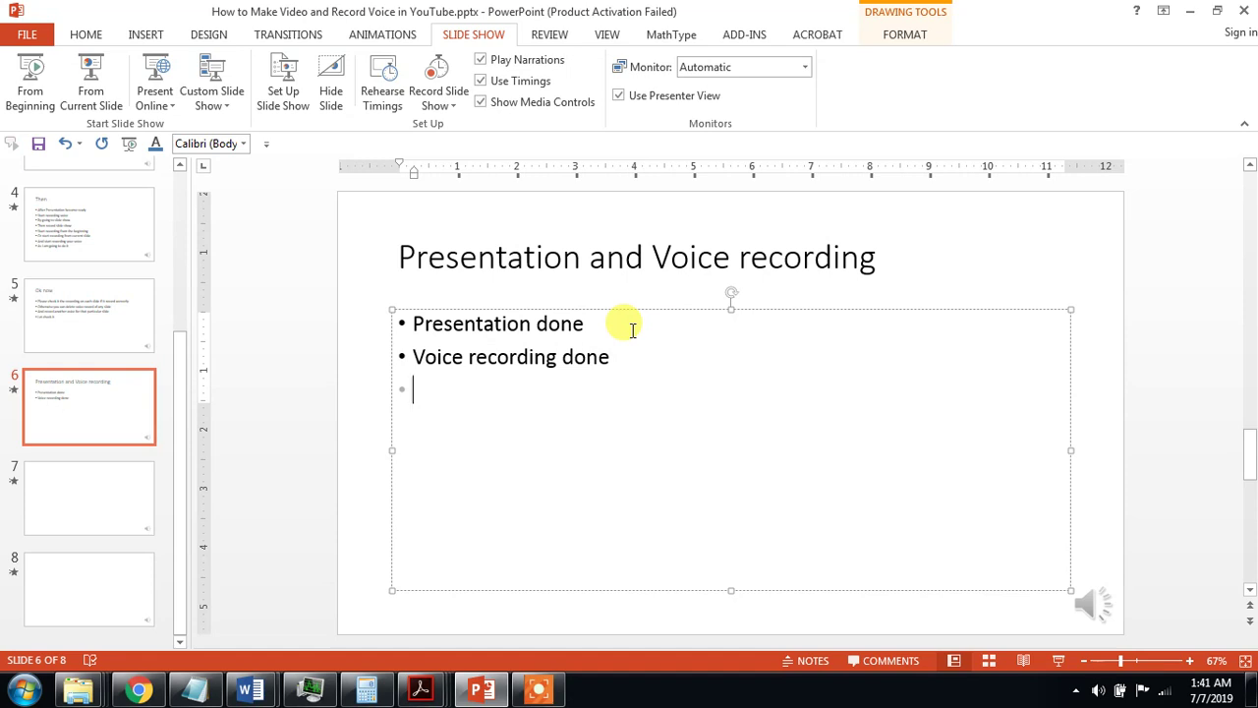
Complete slide 6's third bullet as 'Now how to make its video' and go to slide 7.
text(Now how to make its video)
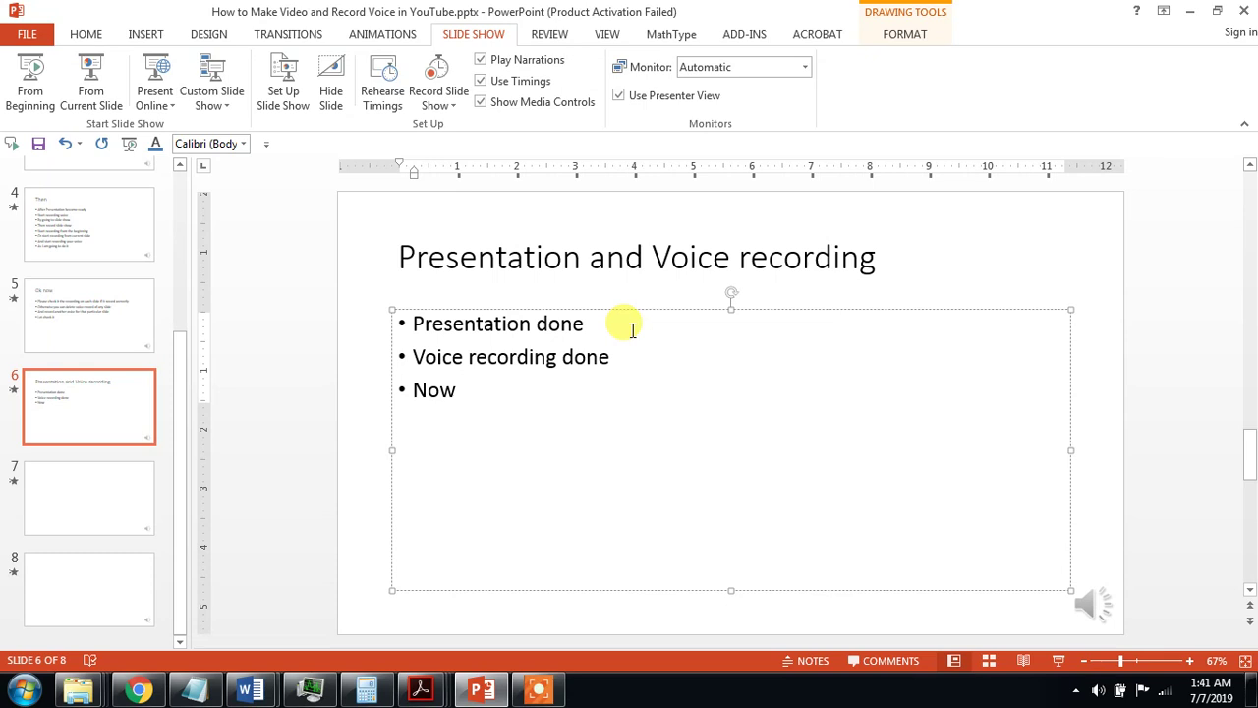
Add bullets 'Presentation done' and 'Voice recording done', then start 'Now how to make its video'.
Complete slide 6's third bullet as 'Now how to make its video' and go to slide 7.
text( how to)
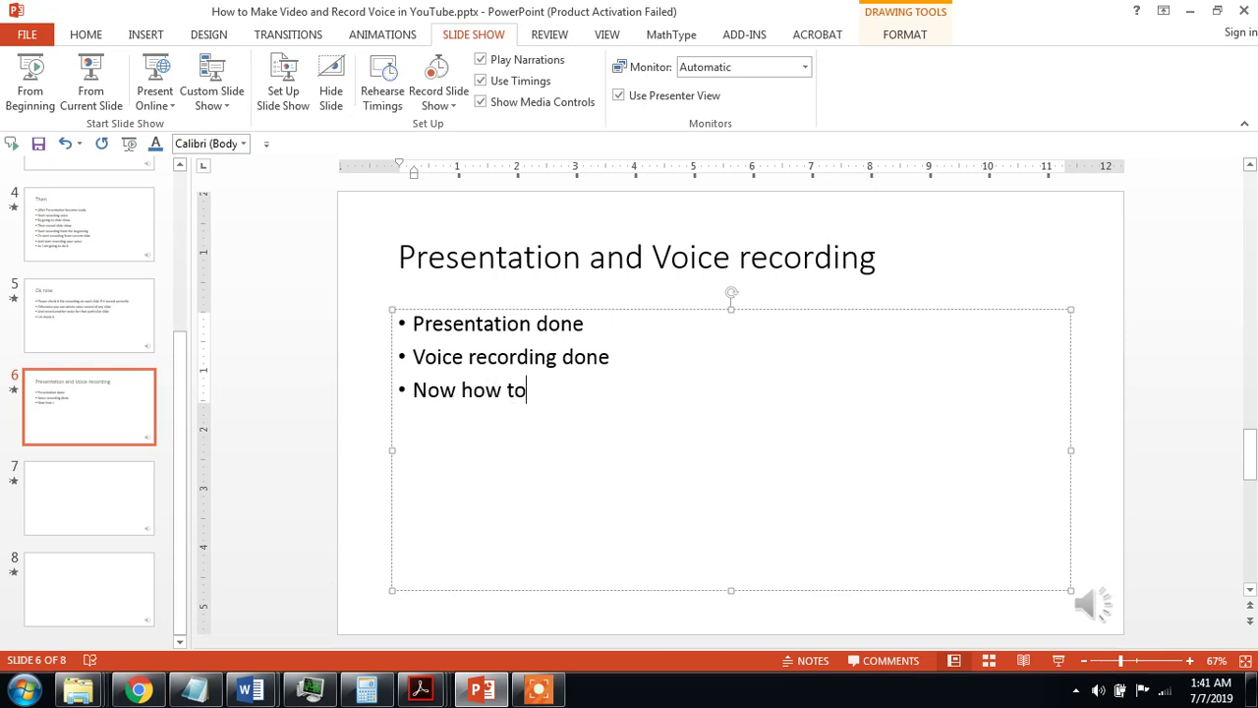
text( make)
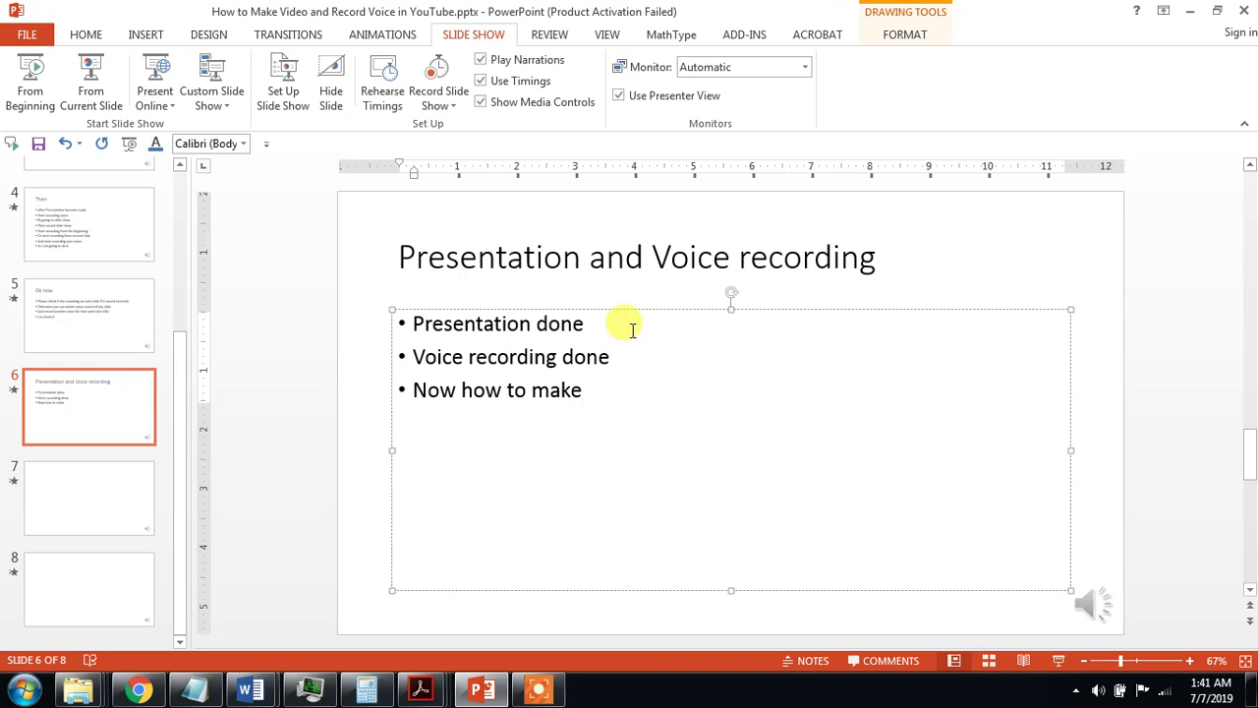
text( its vi)
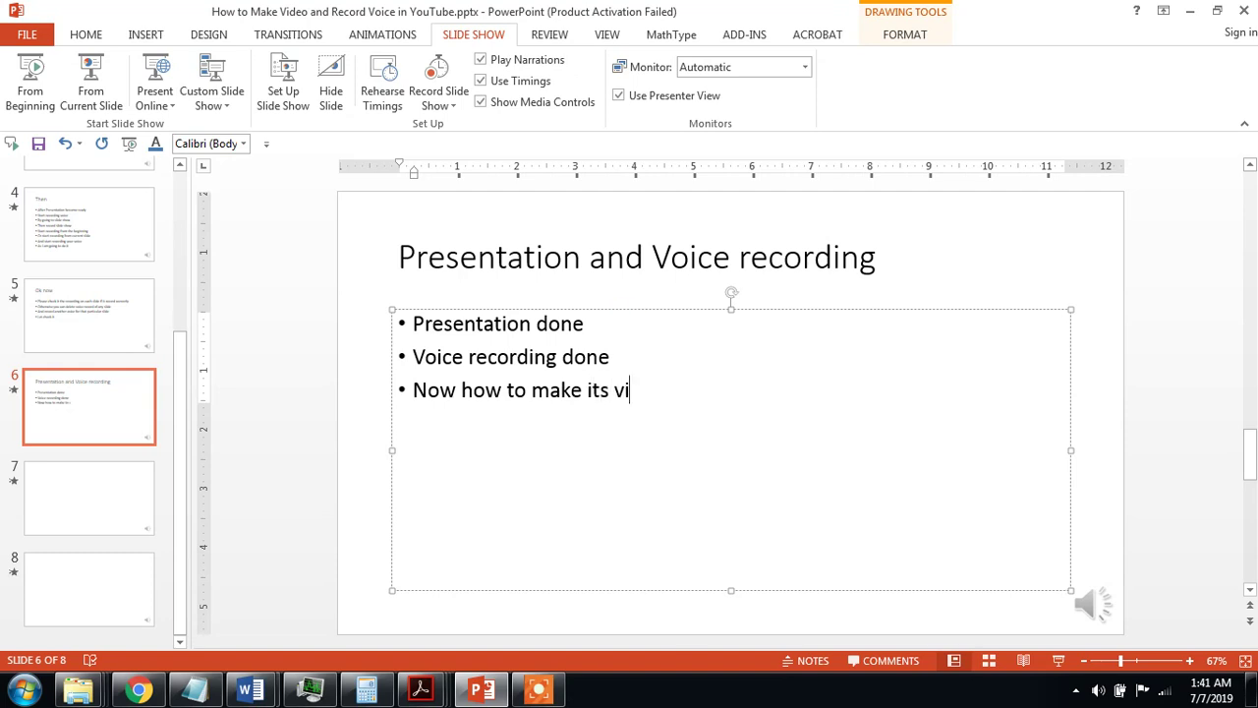
text(deo)
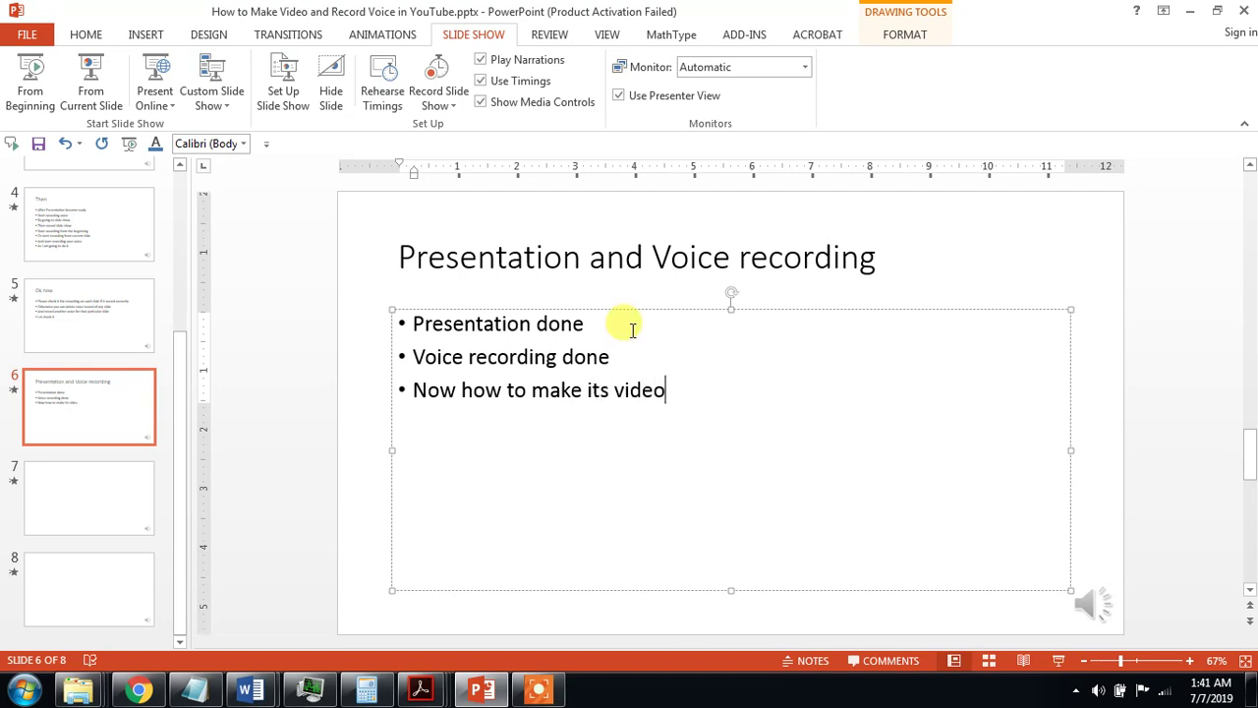
click(129, 477)
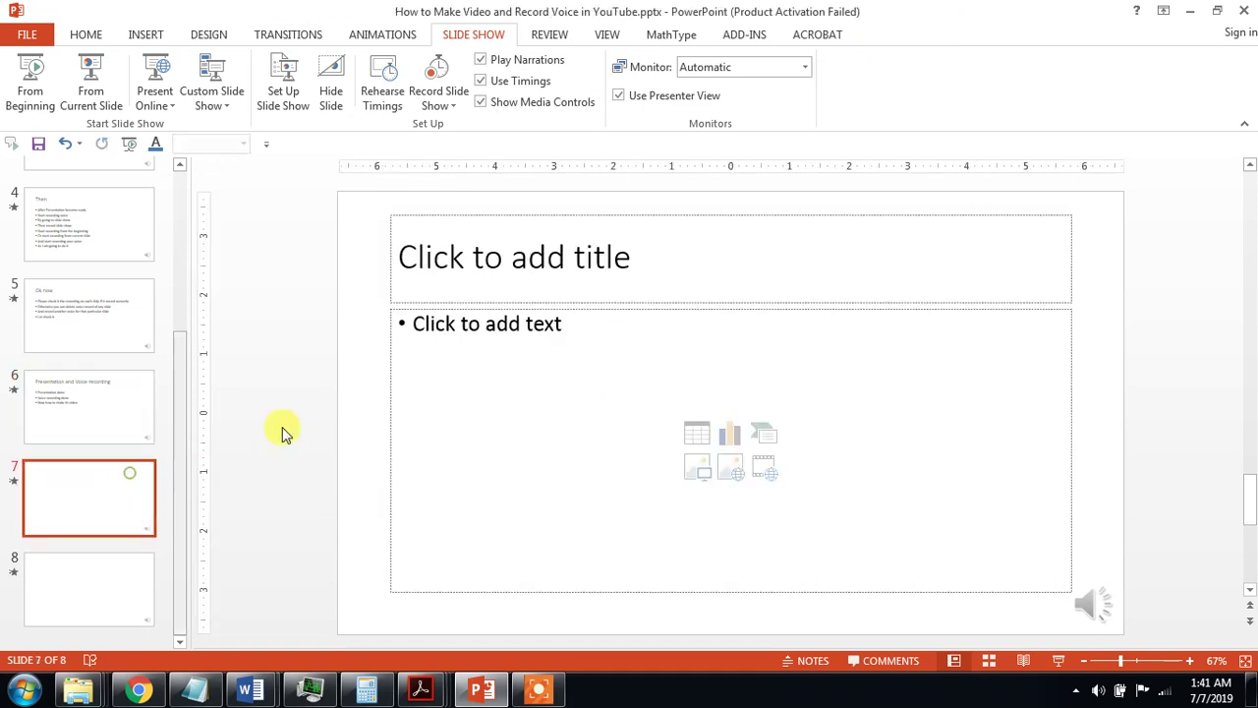
Enter the first slide 7 bullets, 'Go to File' and 'The Export', fixing the typo.
click(450, 375)
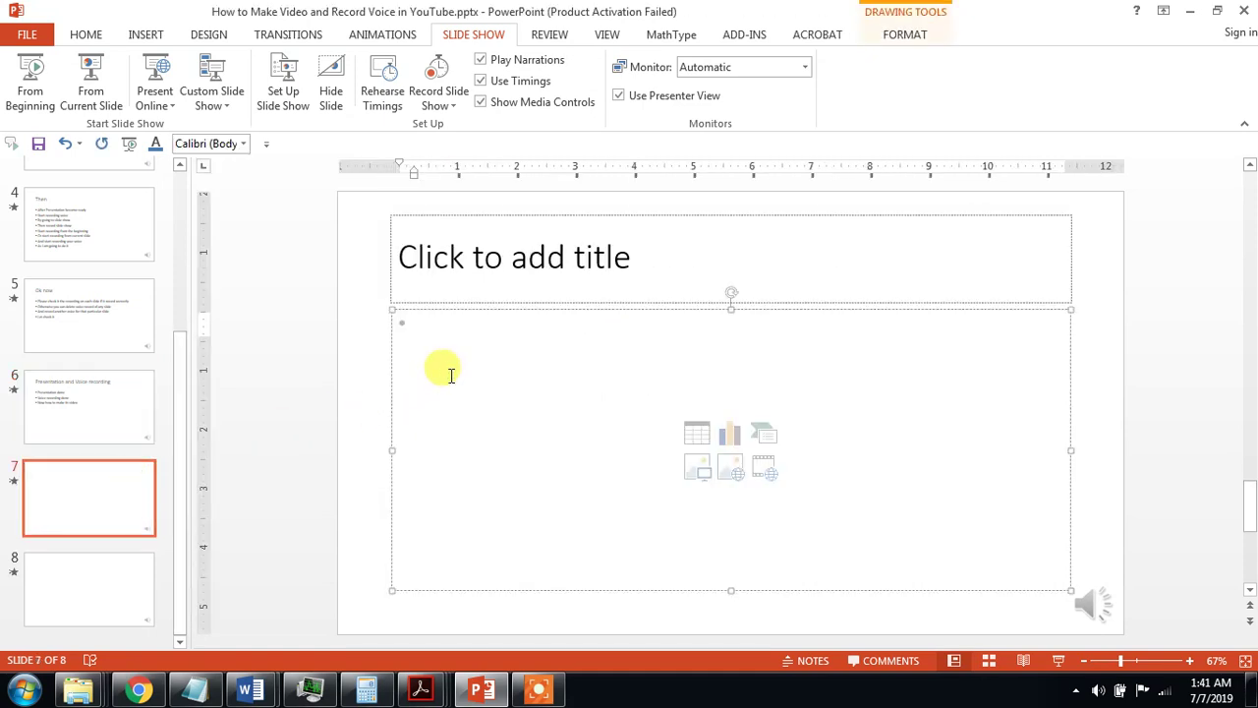
text(Go to )
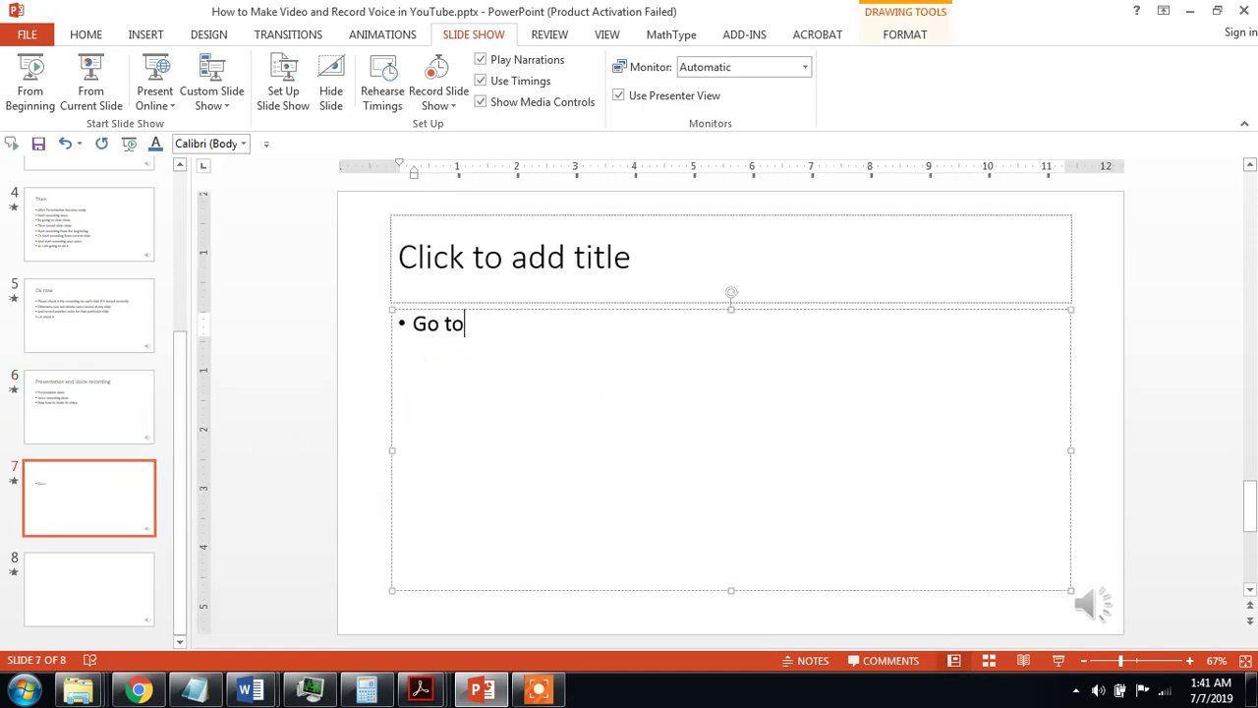
text(Fi)
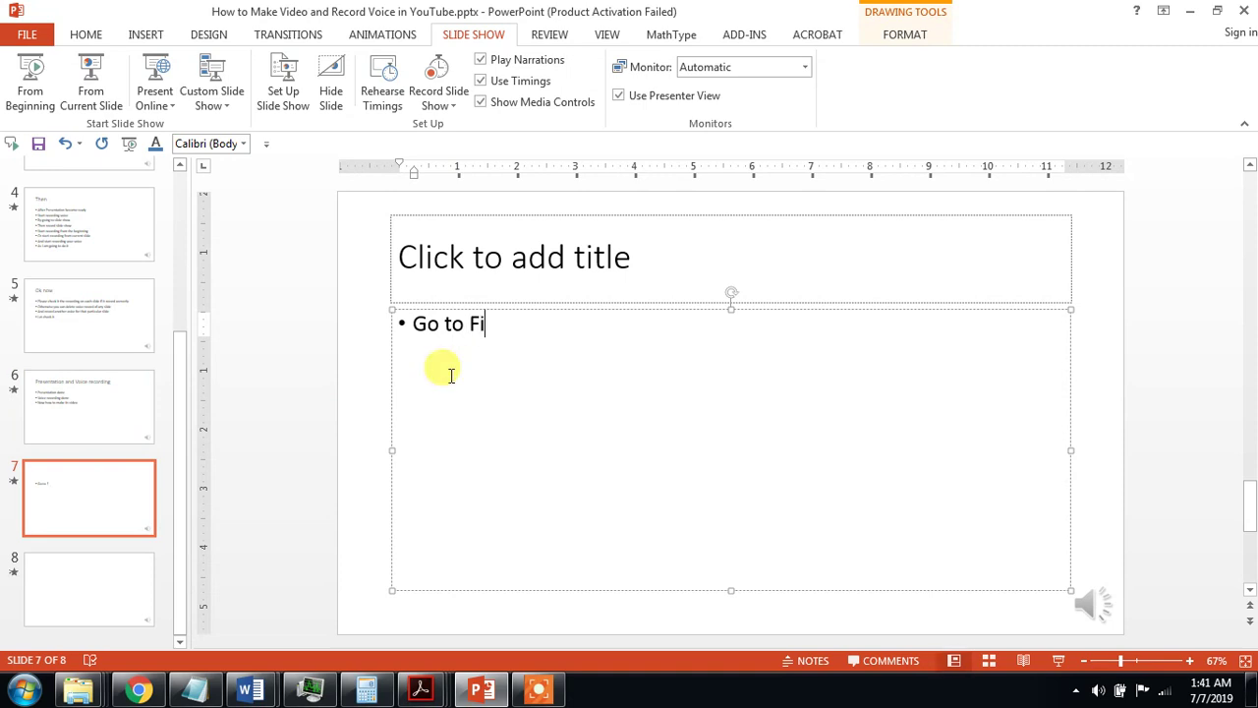
text(le)
key(Return)
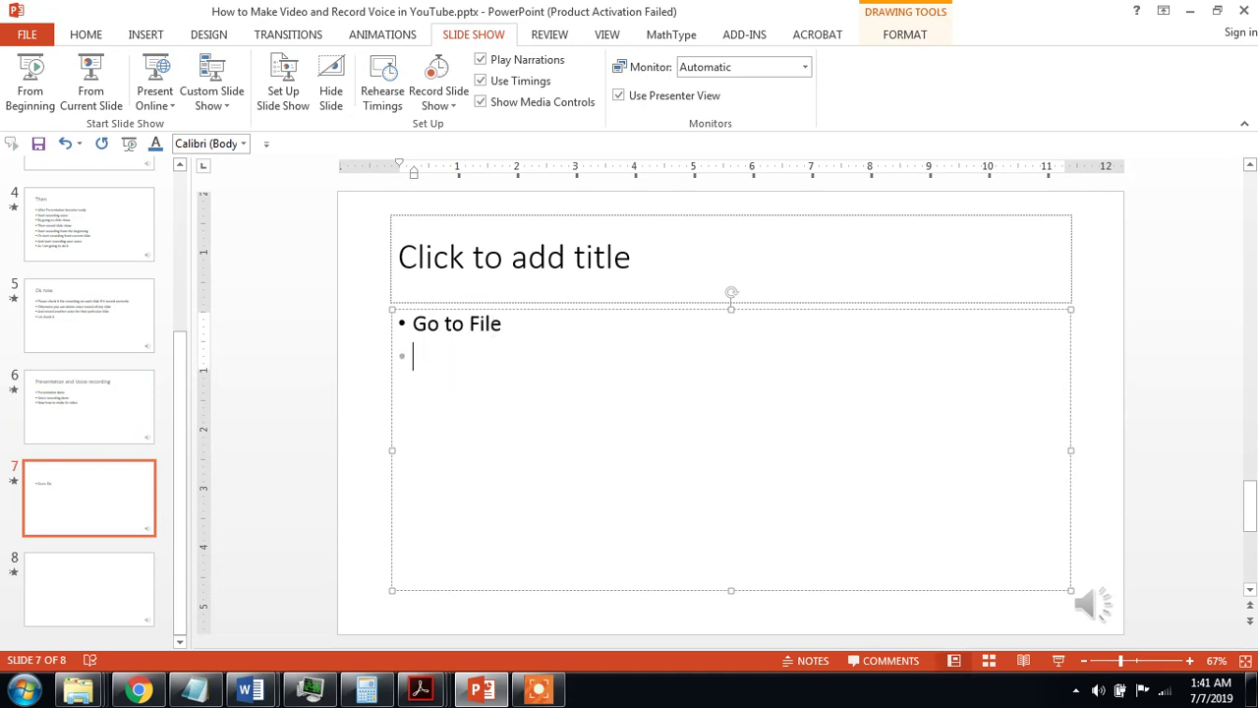
text(The E)
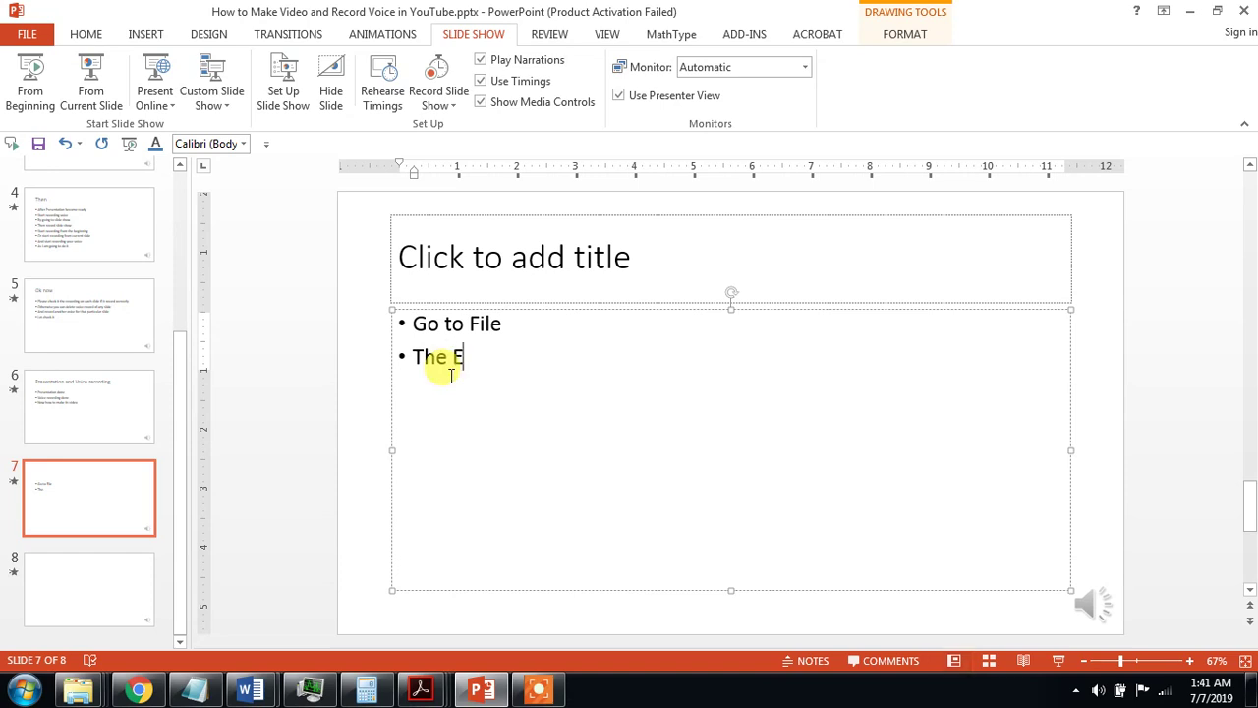
text(xpoer)
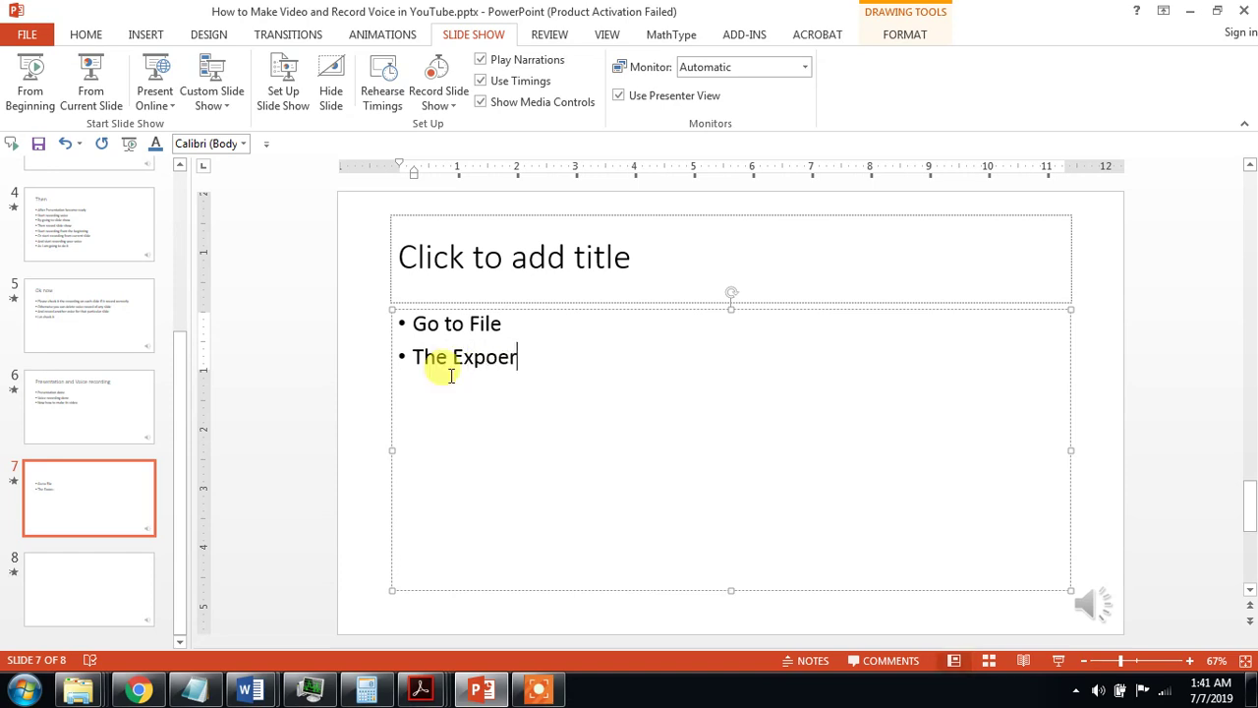
text(t)
key(BackSpace)
key(BackSpace)
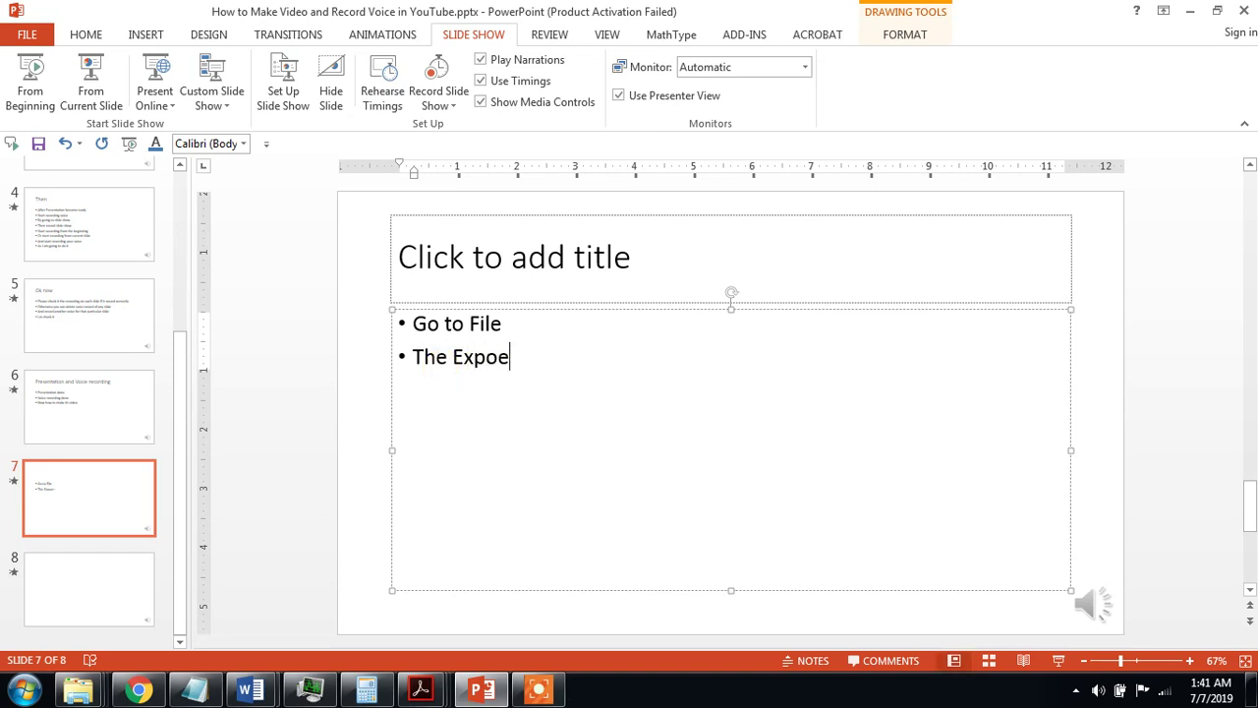
key(BackSpace)
text(rt)
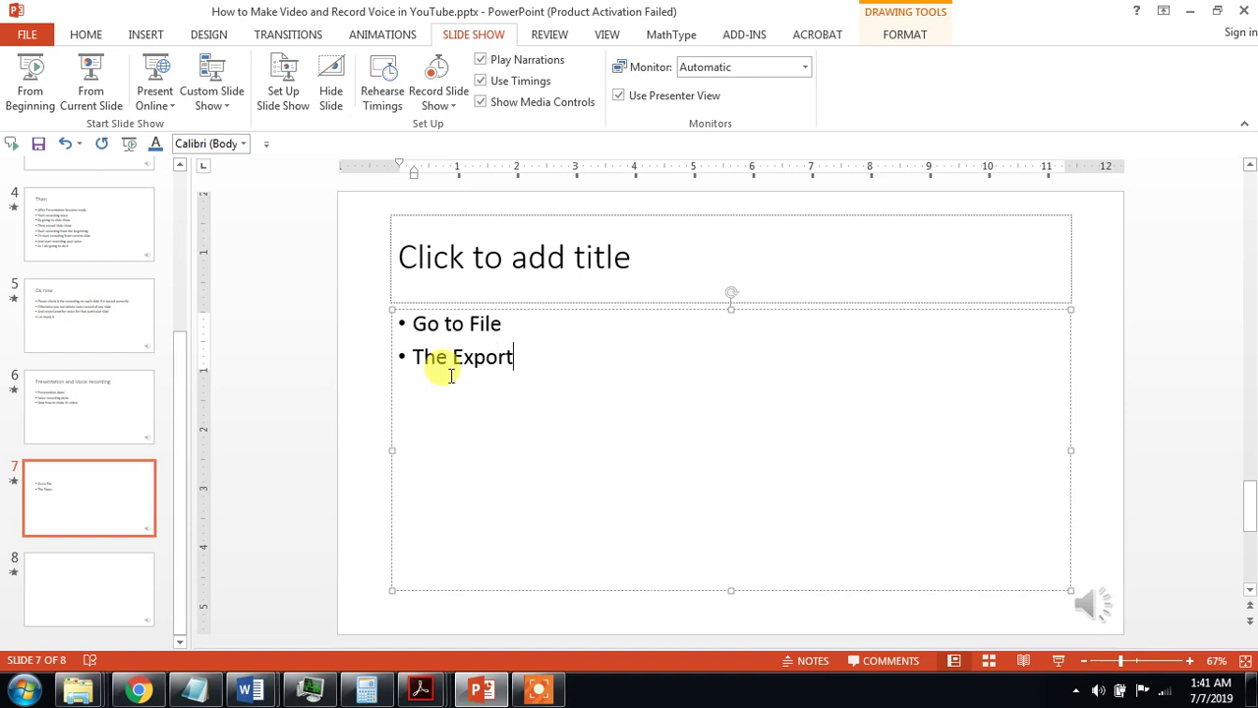
key(Return)
Add bullets 'then create video', 'here you can change its timing per slide' and the statistics line, then glance at the File page.
text(then )
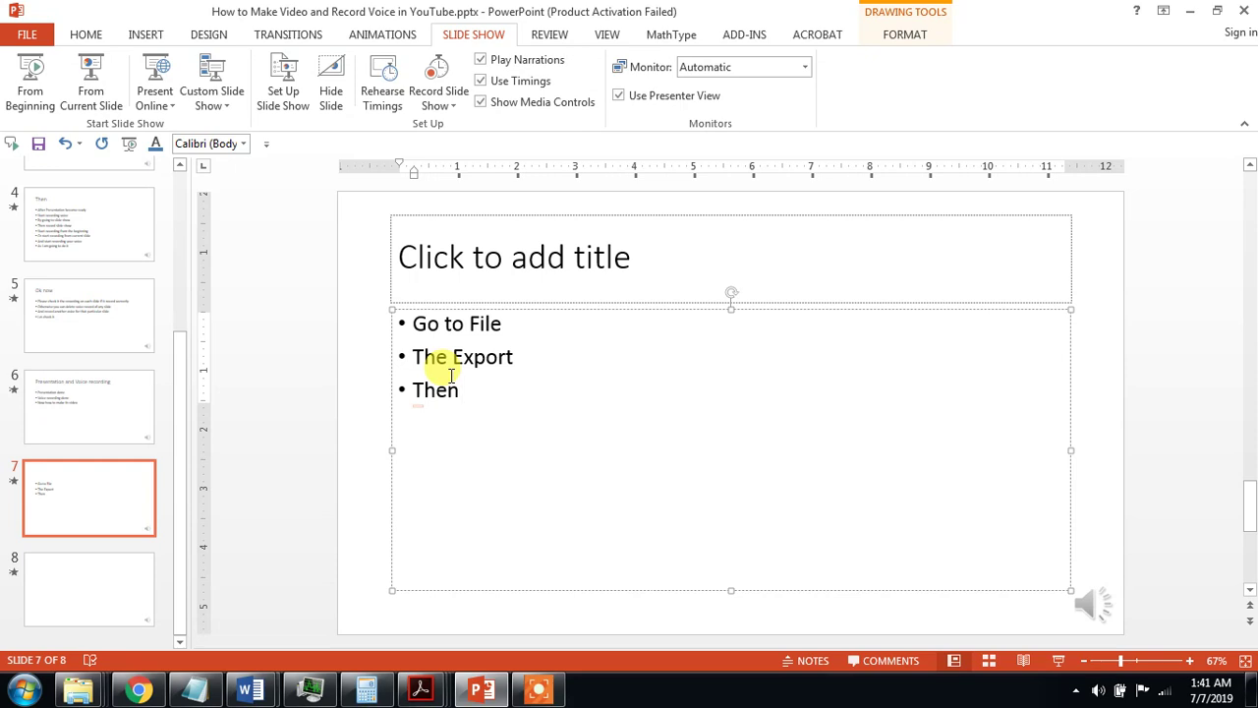
text(create)
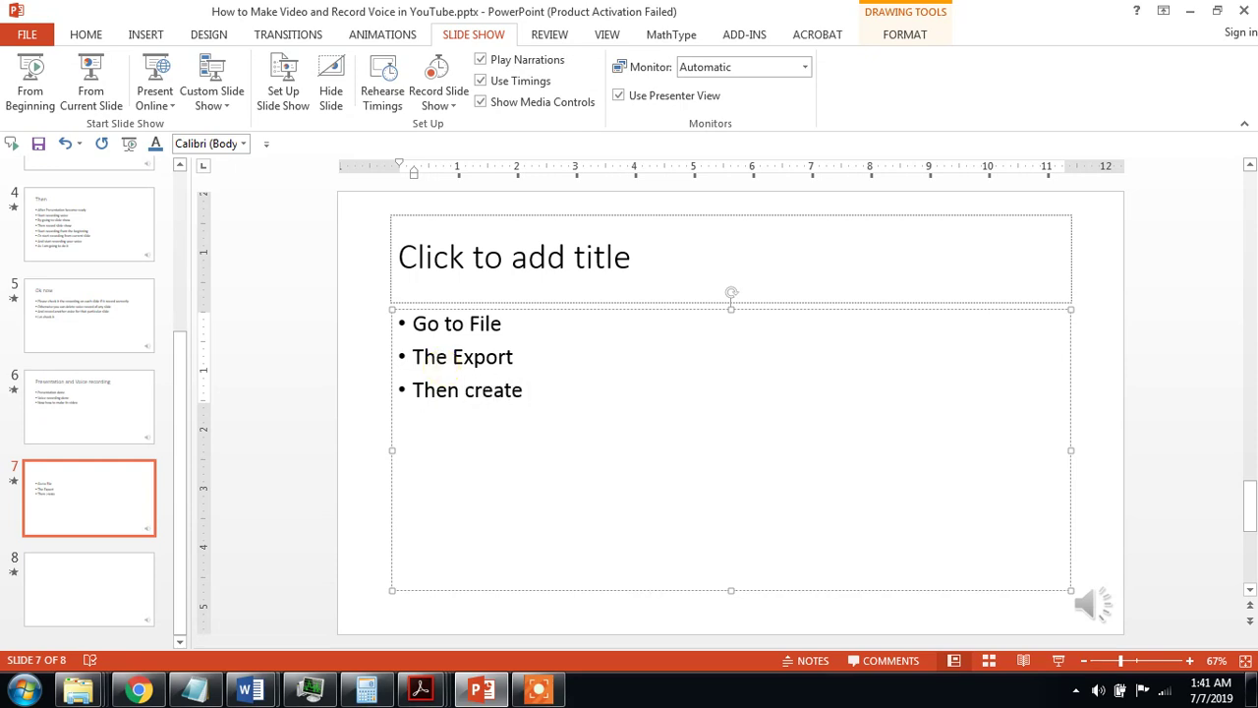
text( video)
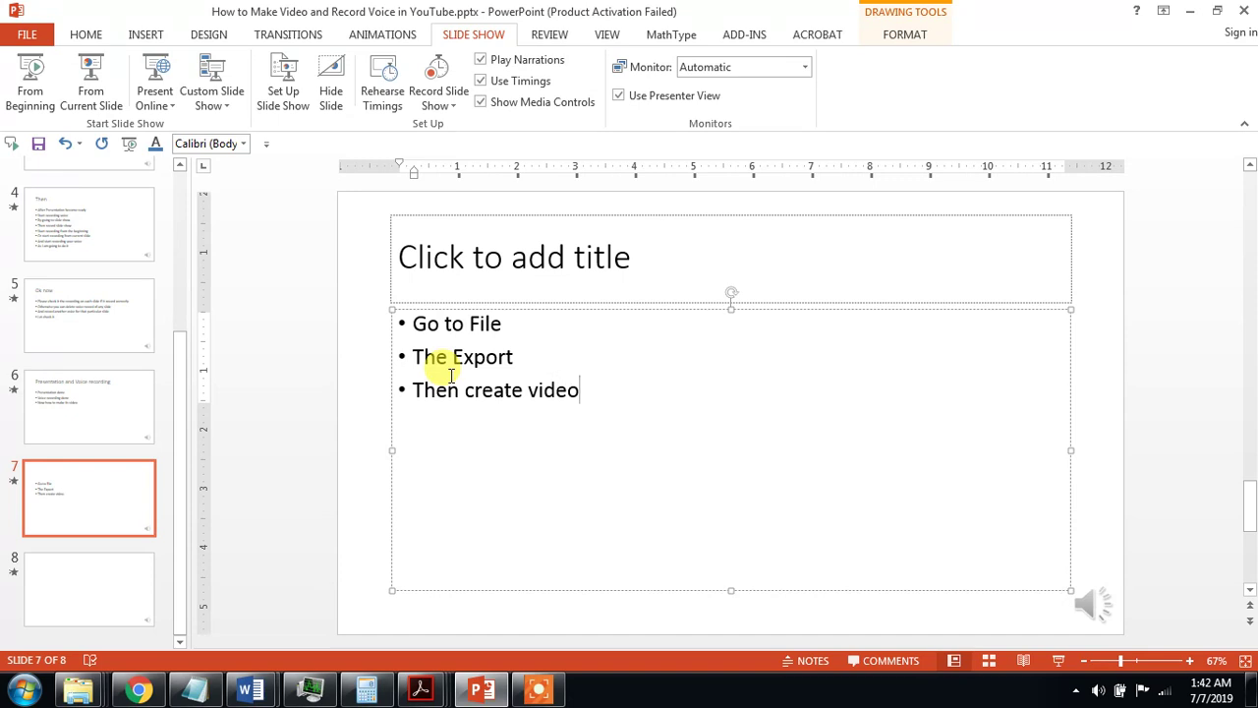
key(Return)
text(h)
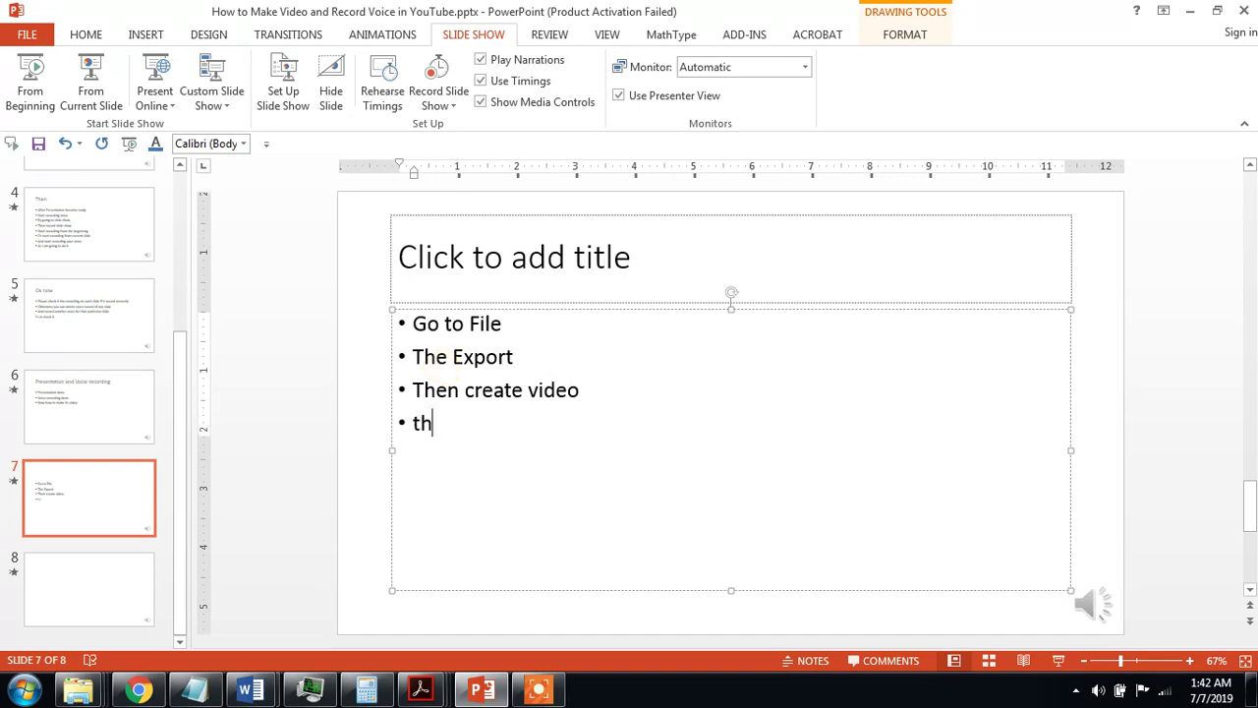
text(ere y)
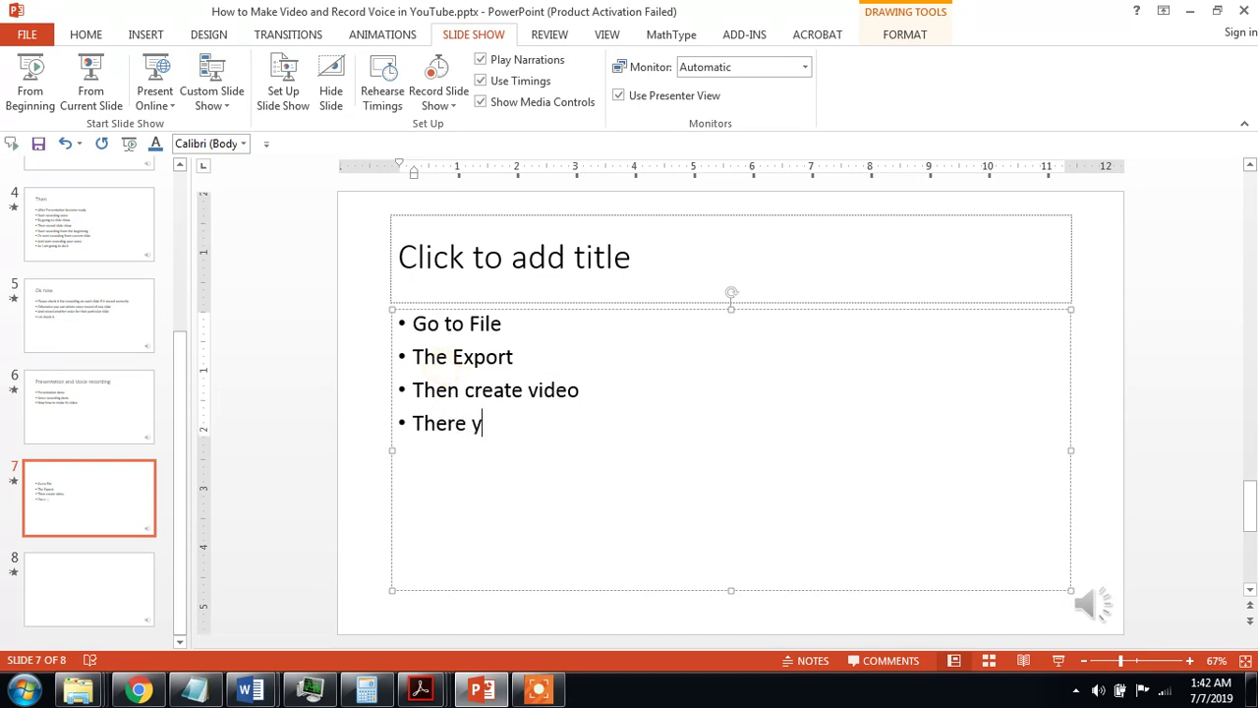
text(ou )
text(can chan)
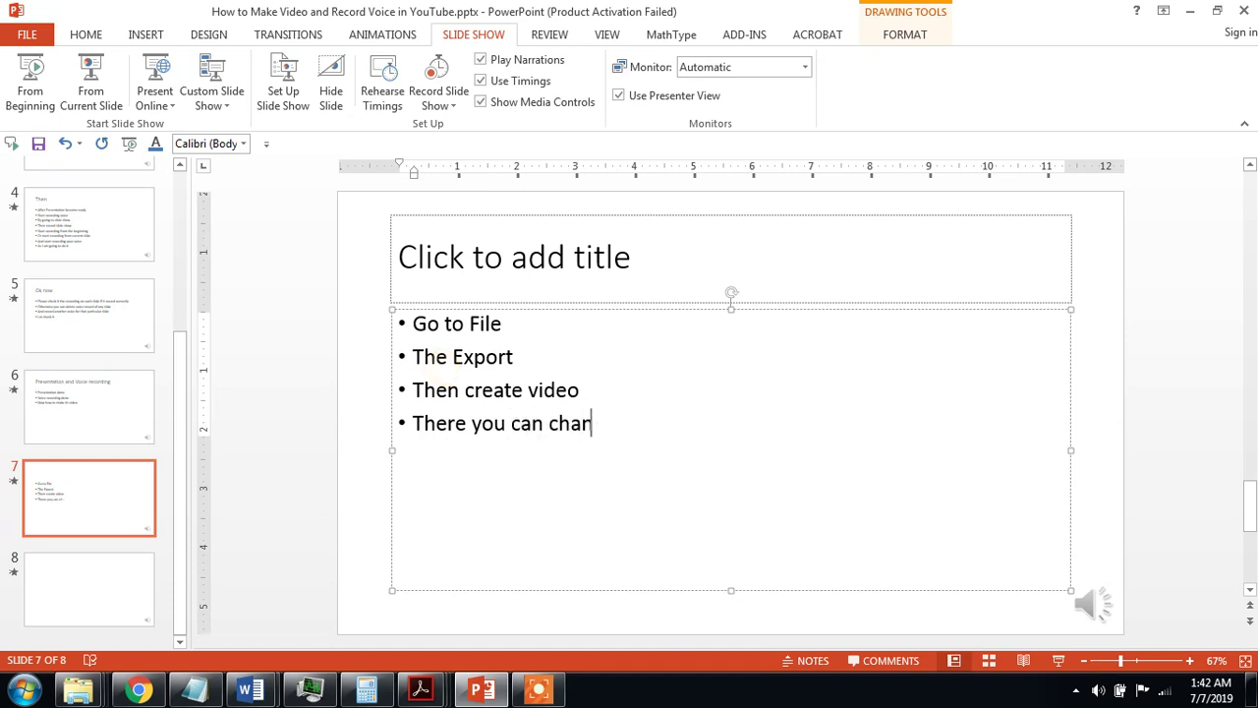
text(ge its ti)
text(mi)
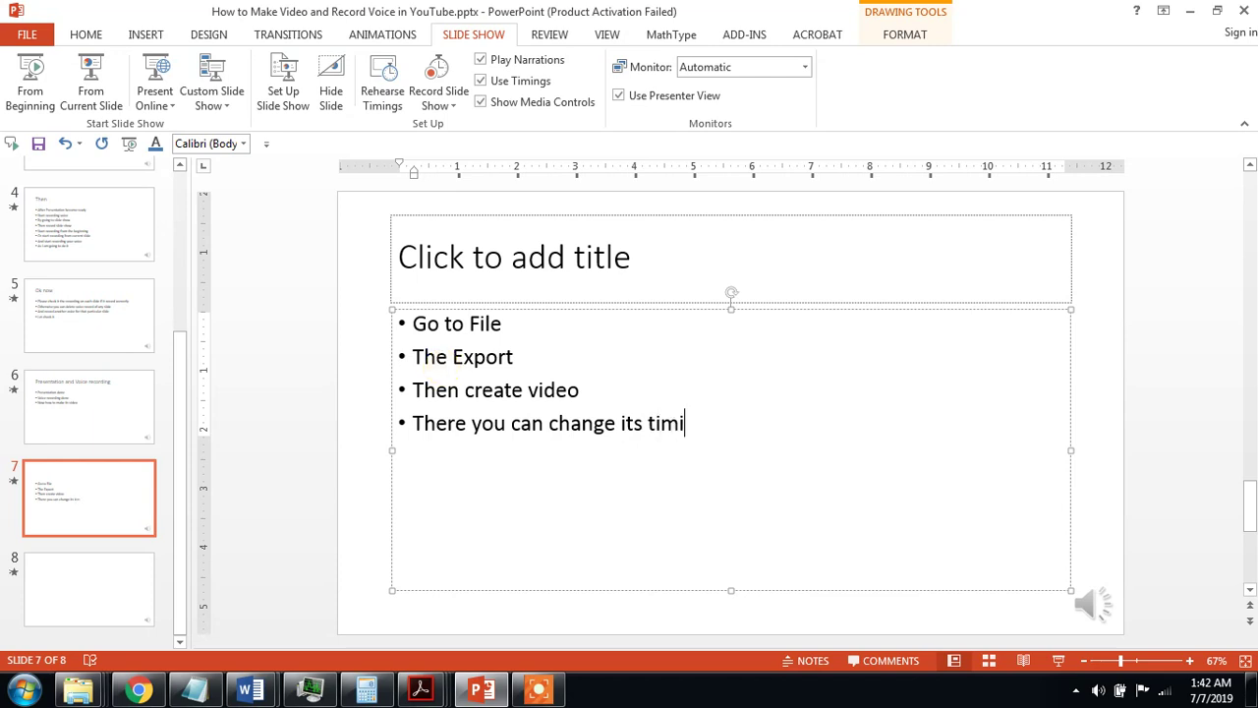
text(ng per)
text( slide)
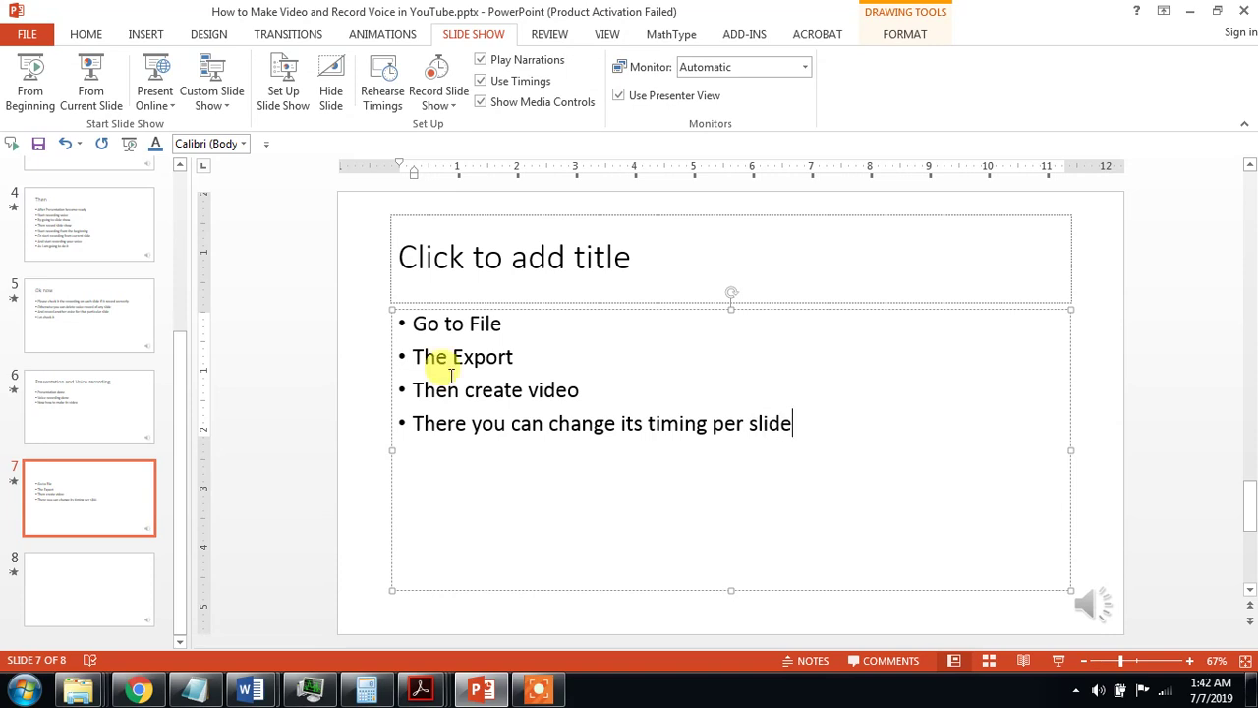
key(Return)
text(and )
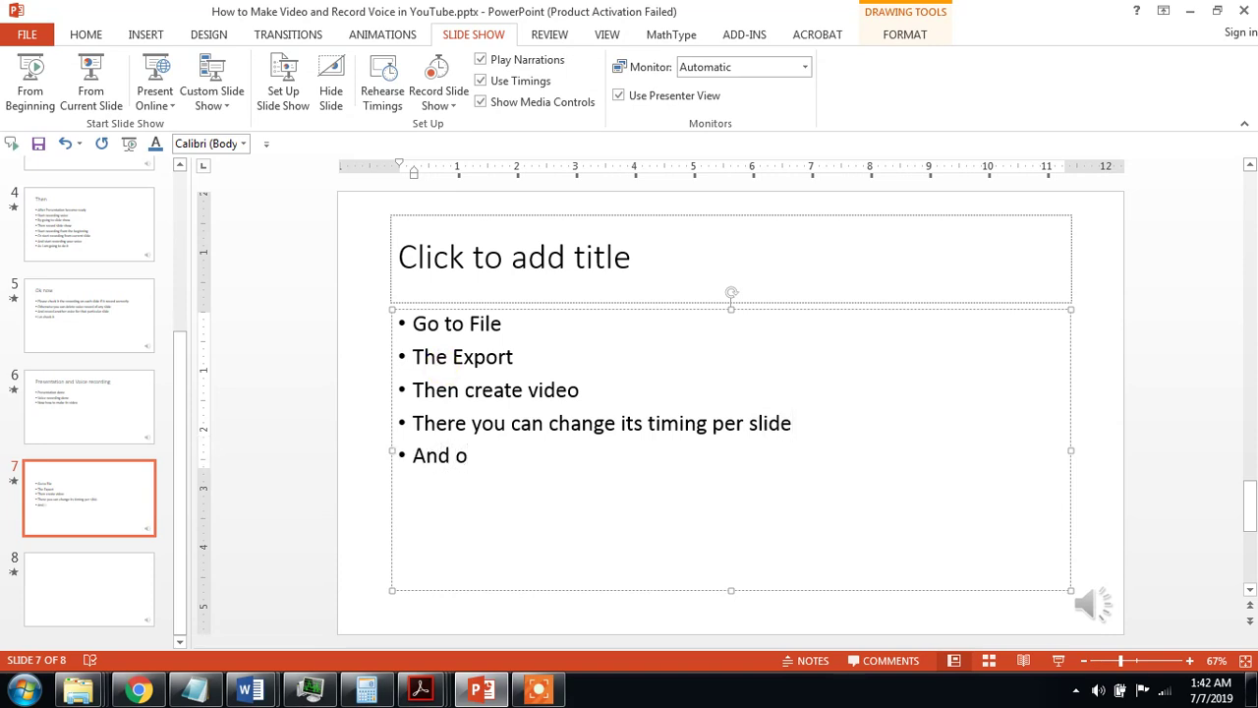
text( st)
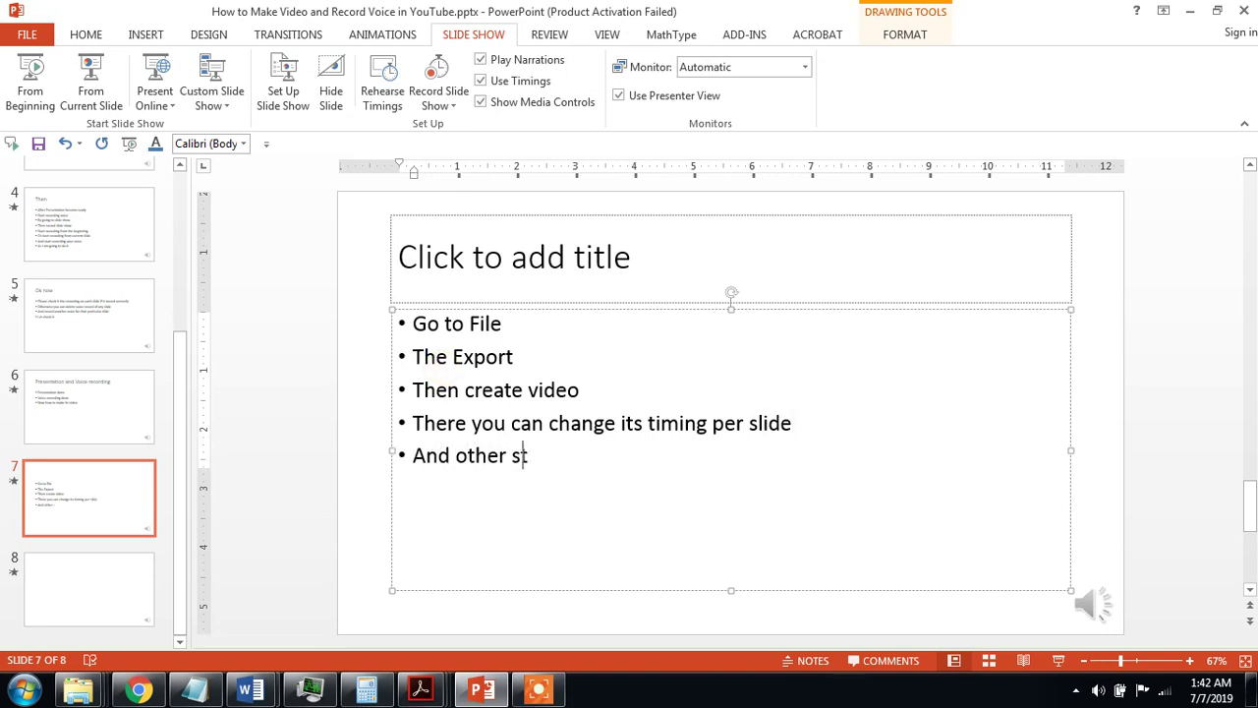
text(atist)
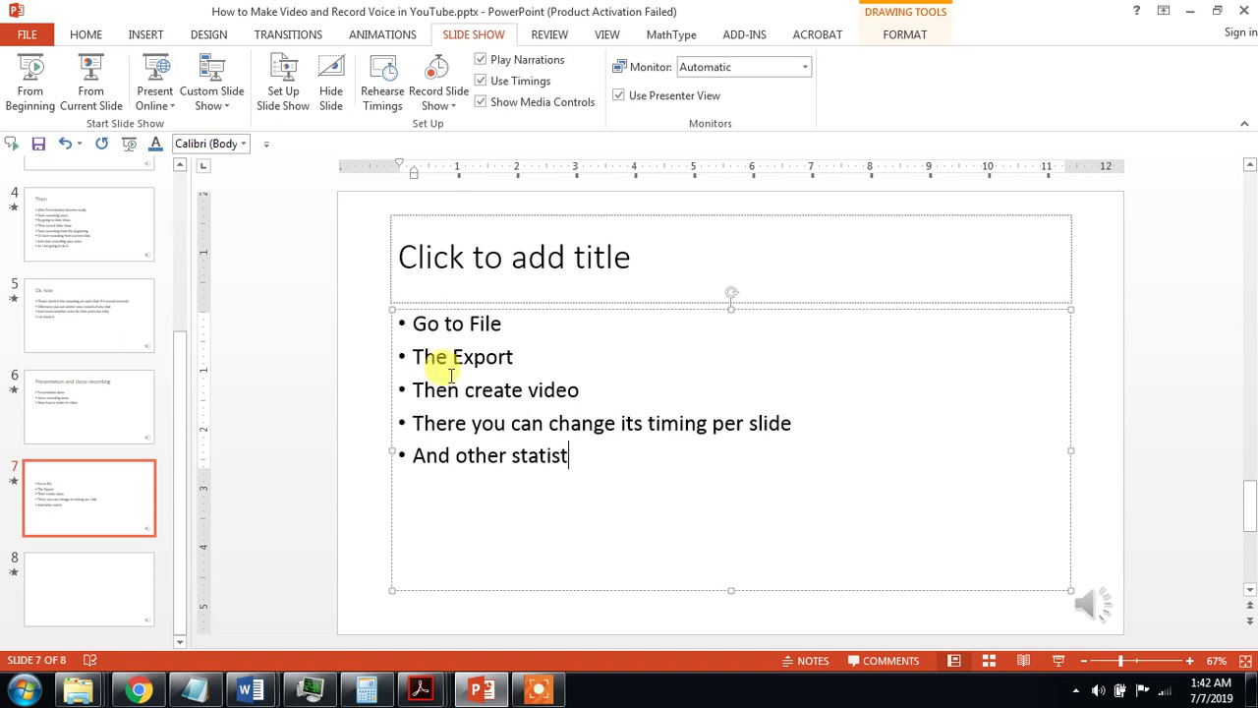
text(iv)
text(c)
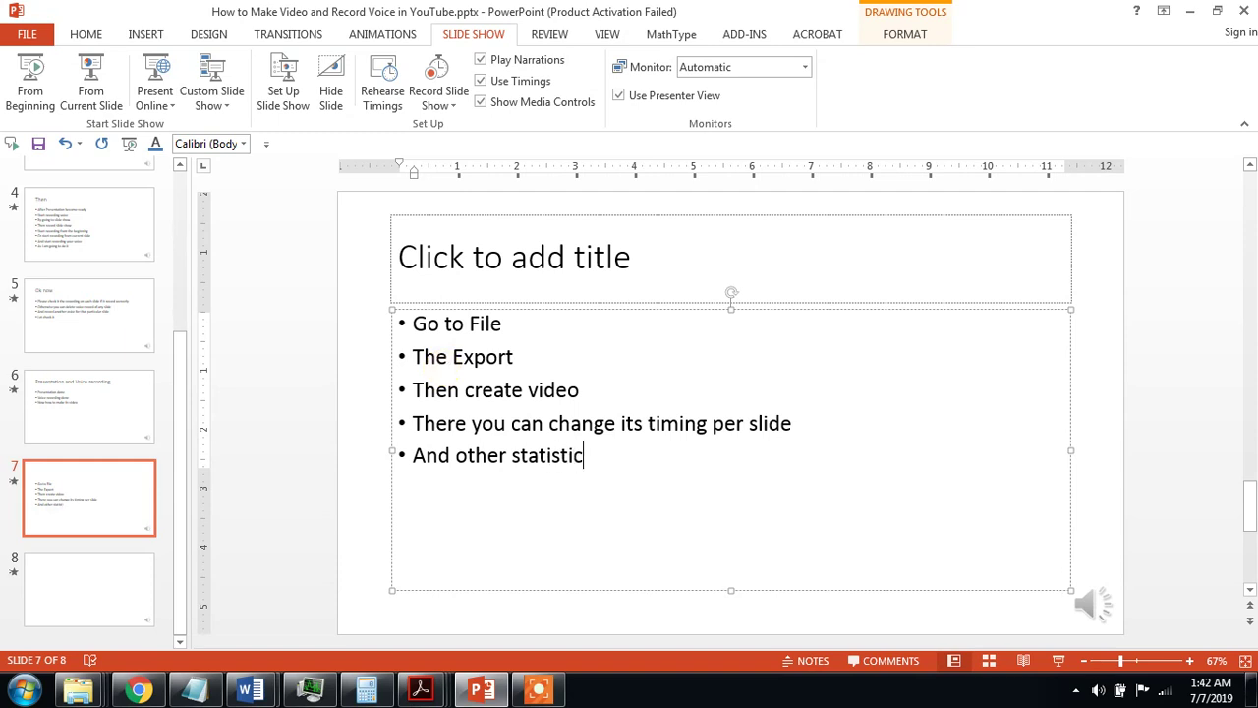
text(s)
key(Return)
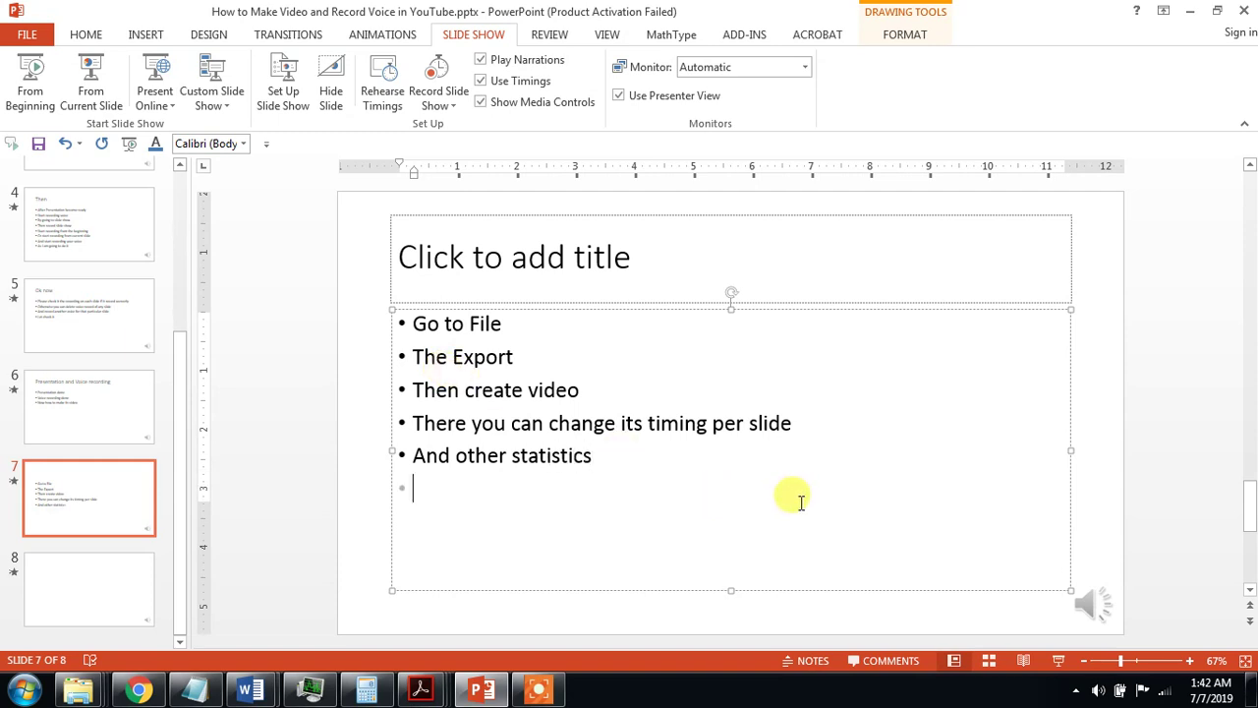
click(267, 397)
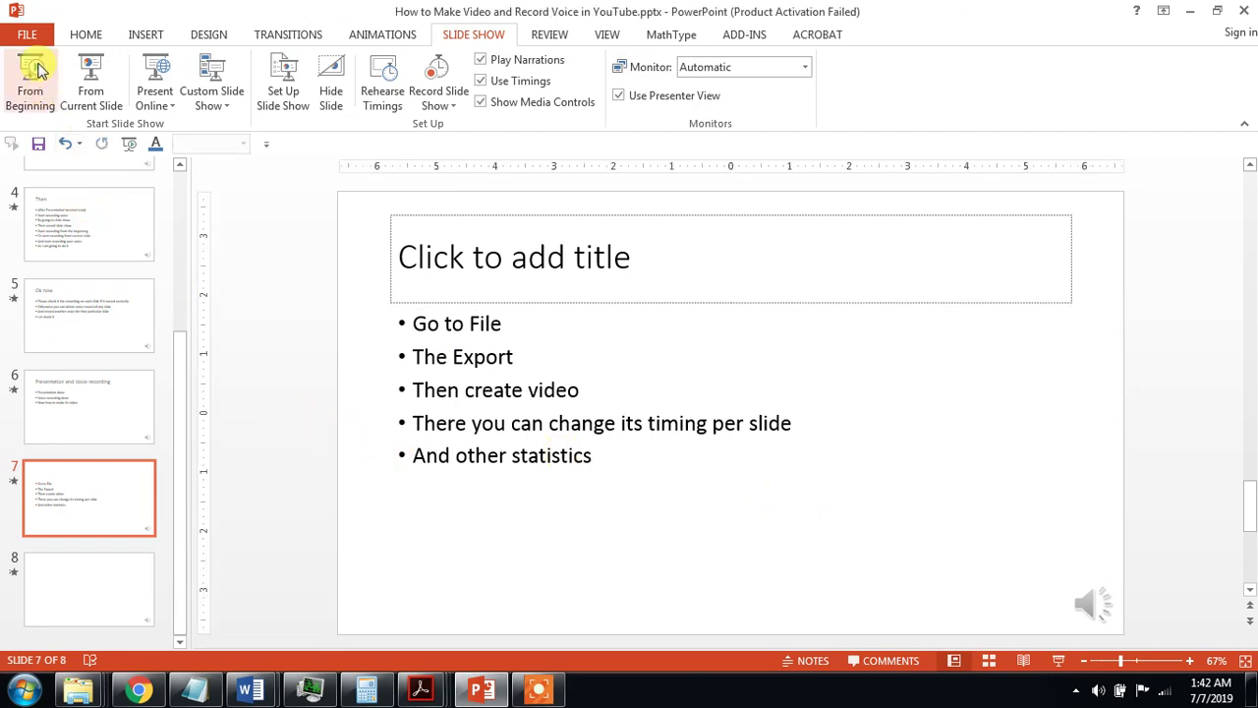
click(32, 35)
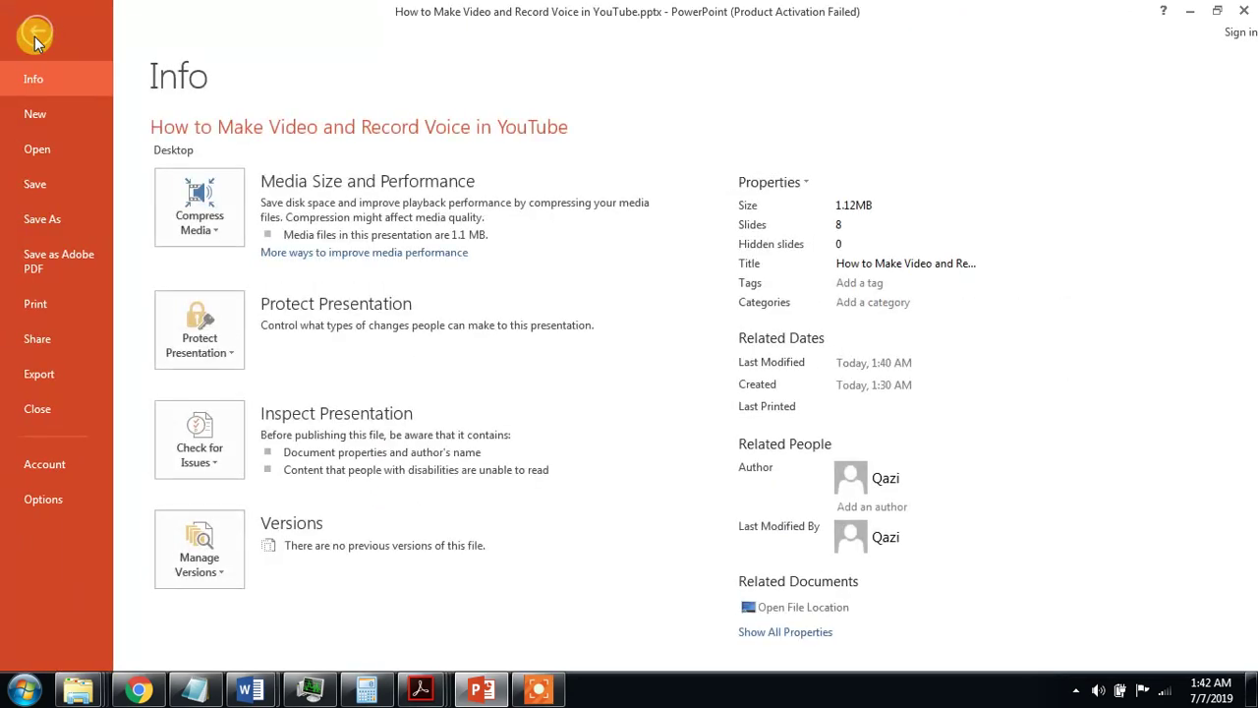
click(35, 38)
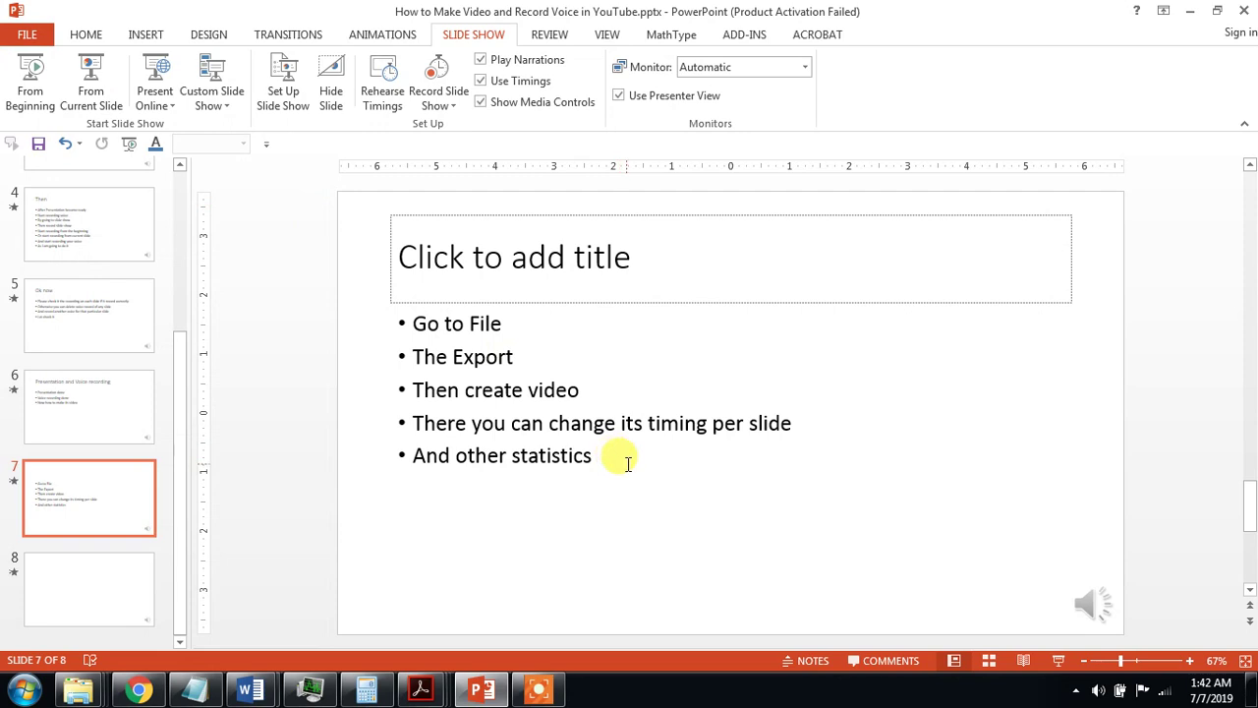
On slide 8, type bullets 'When the button is pressed for video' and 'it will take few minutes to make video'.
click(85, 570)
click(529, 406)
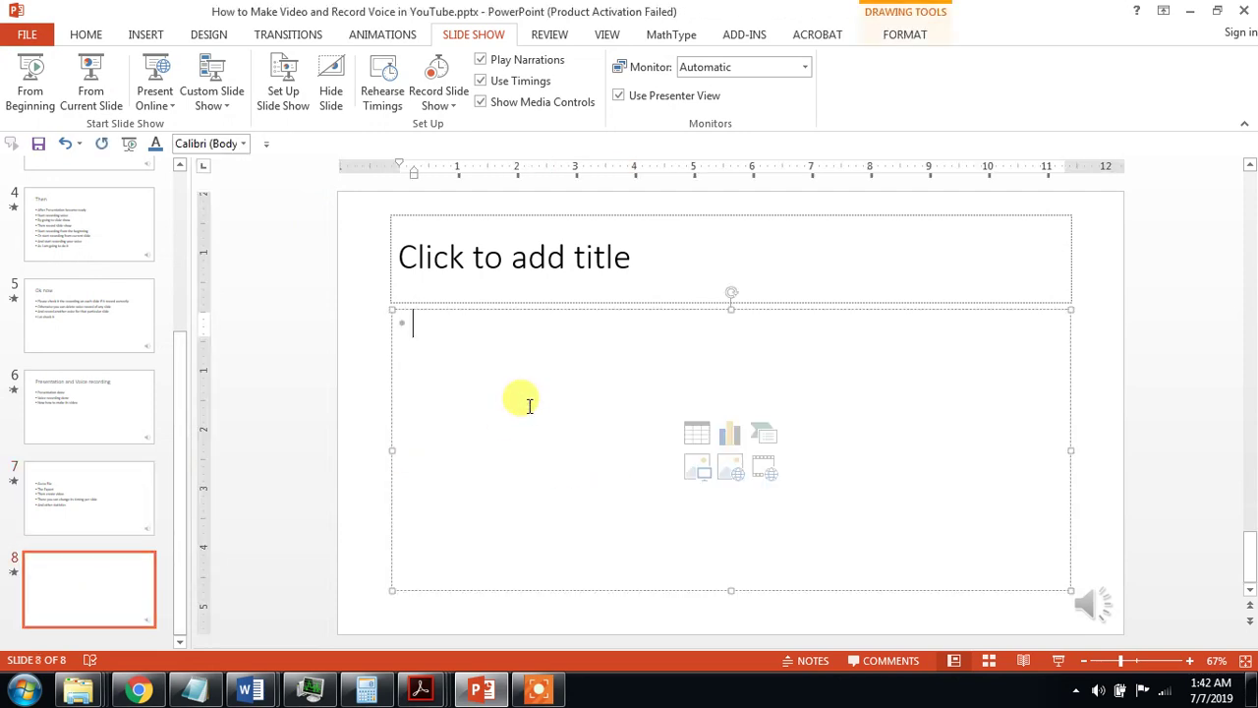
text(When)
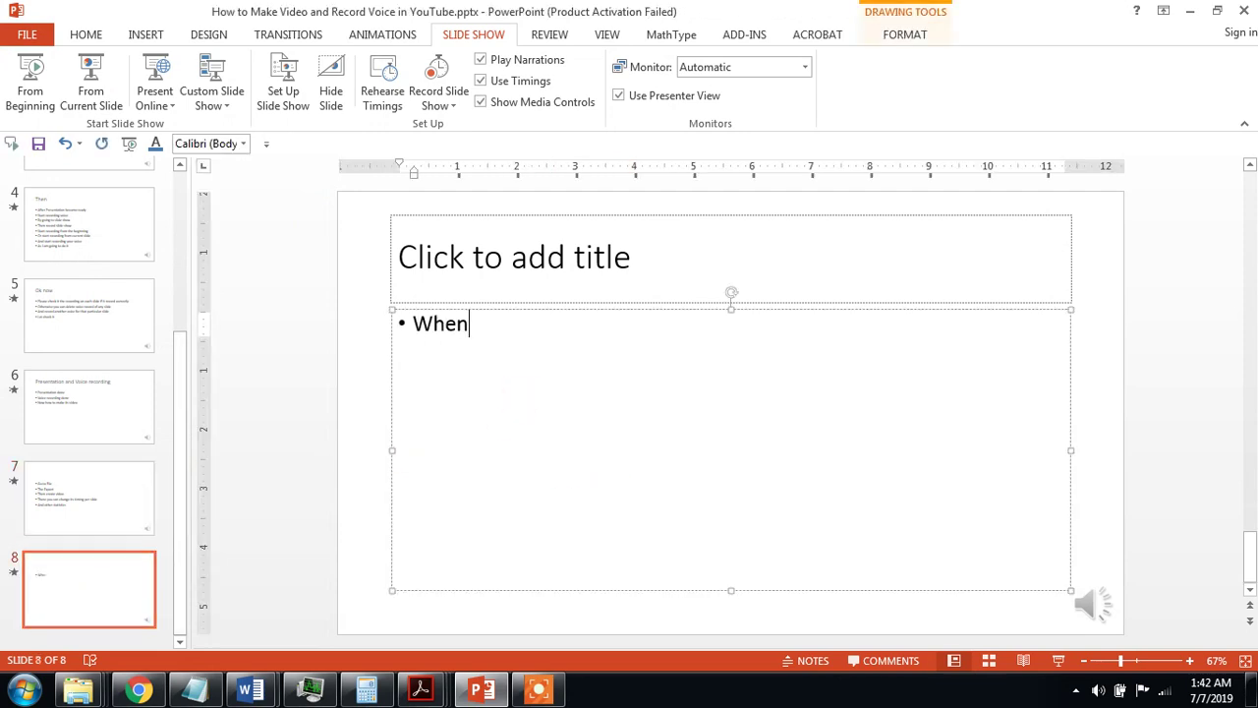
text( the )
text(butt)
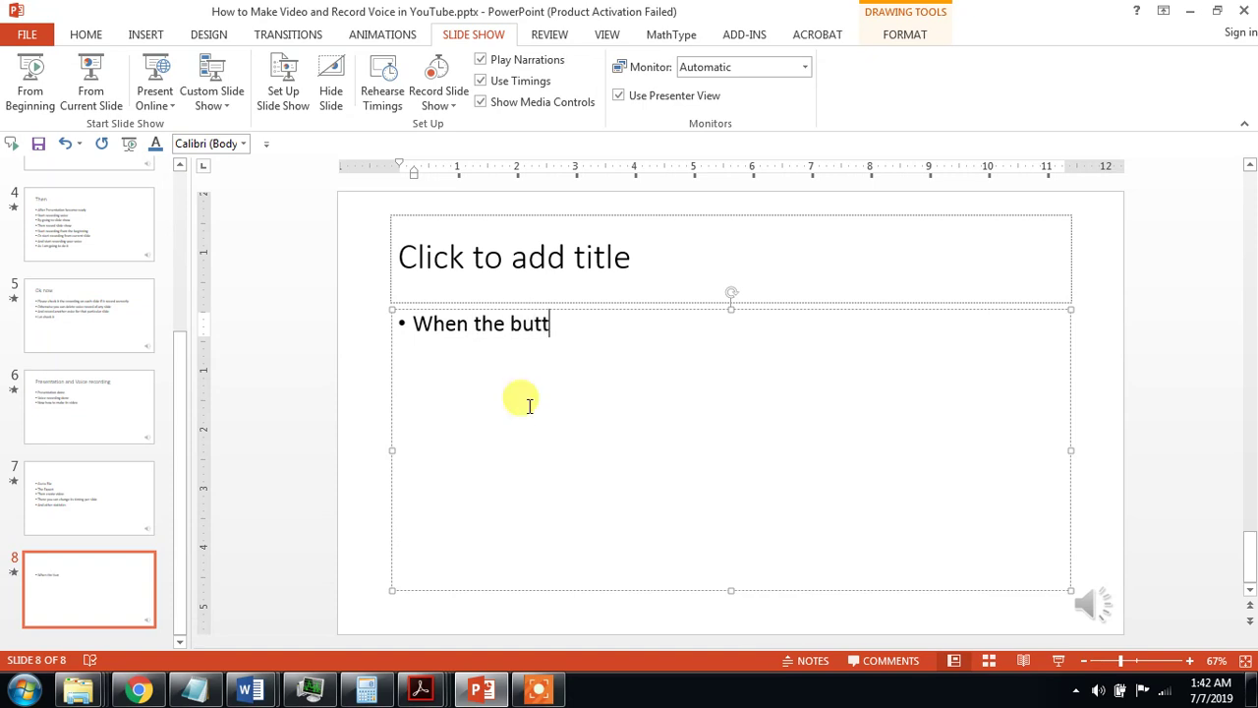
text(on is p)
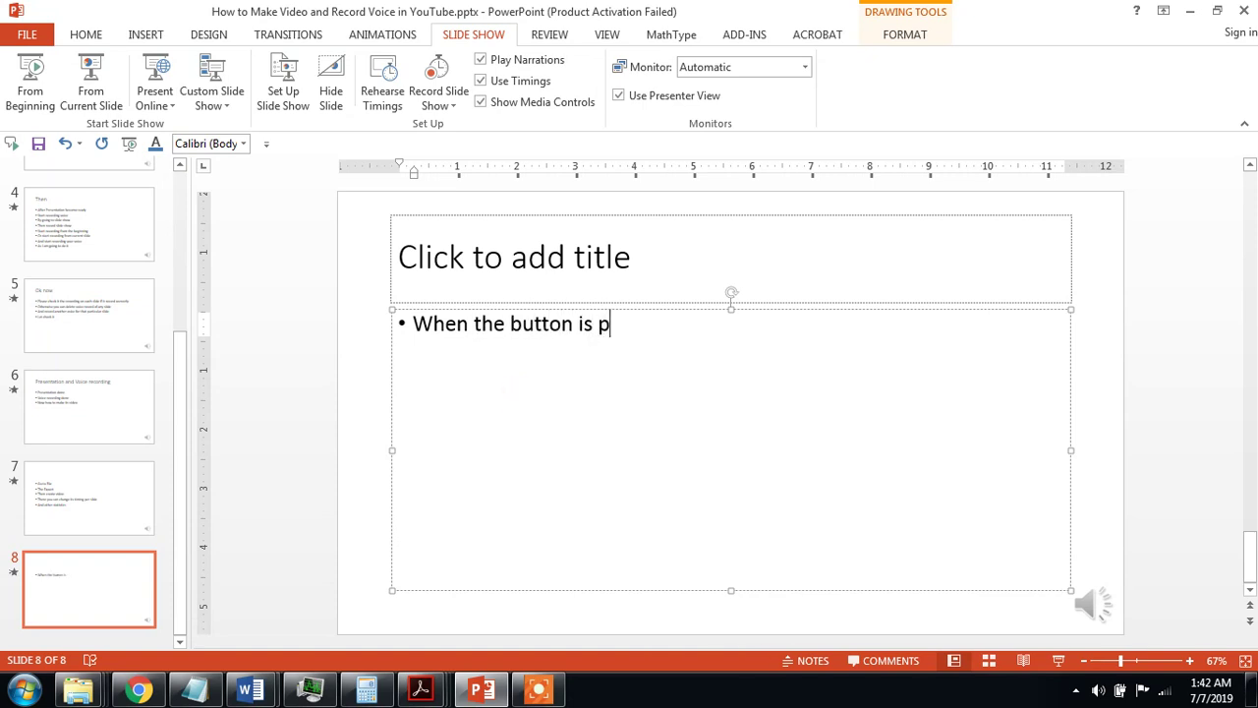
text(ressed )
text(for v)
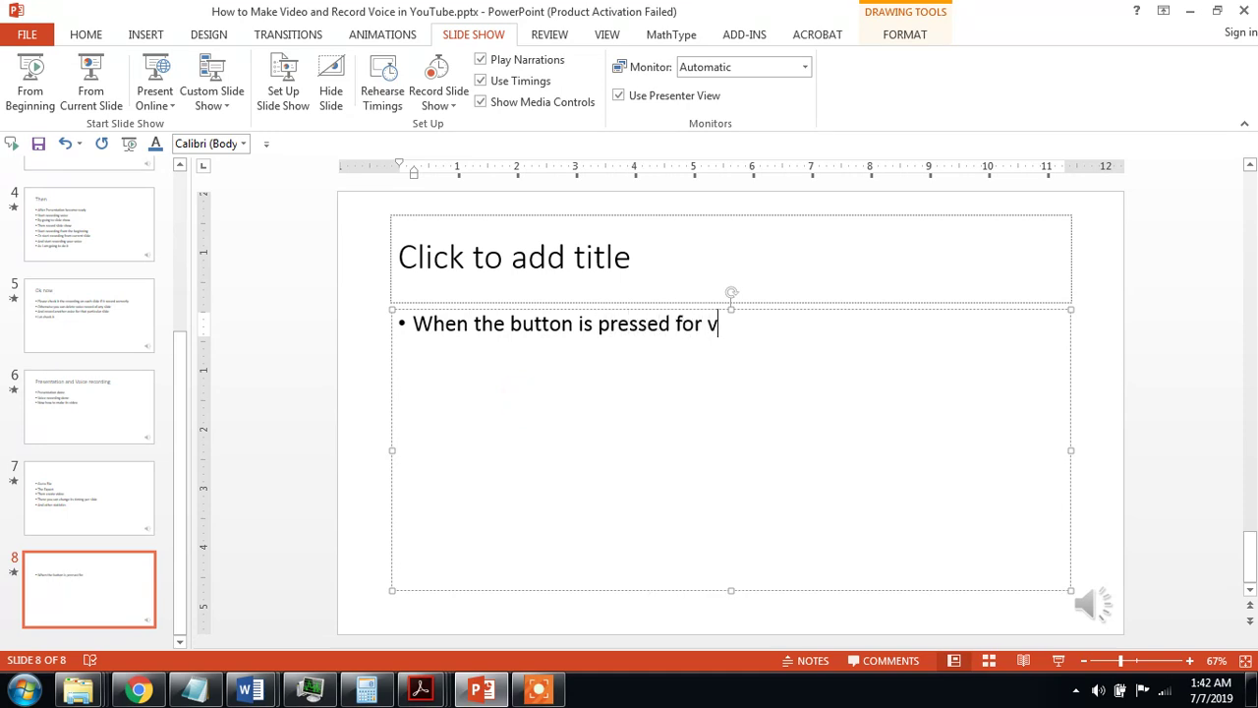
text(ideo)
key(Return)
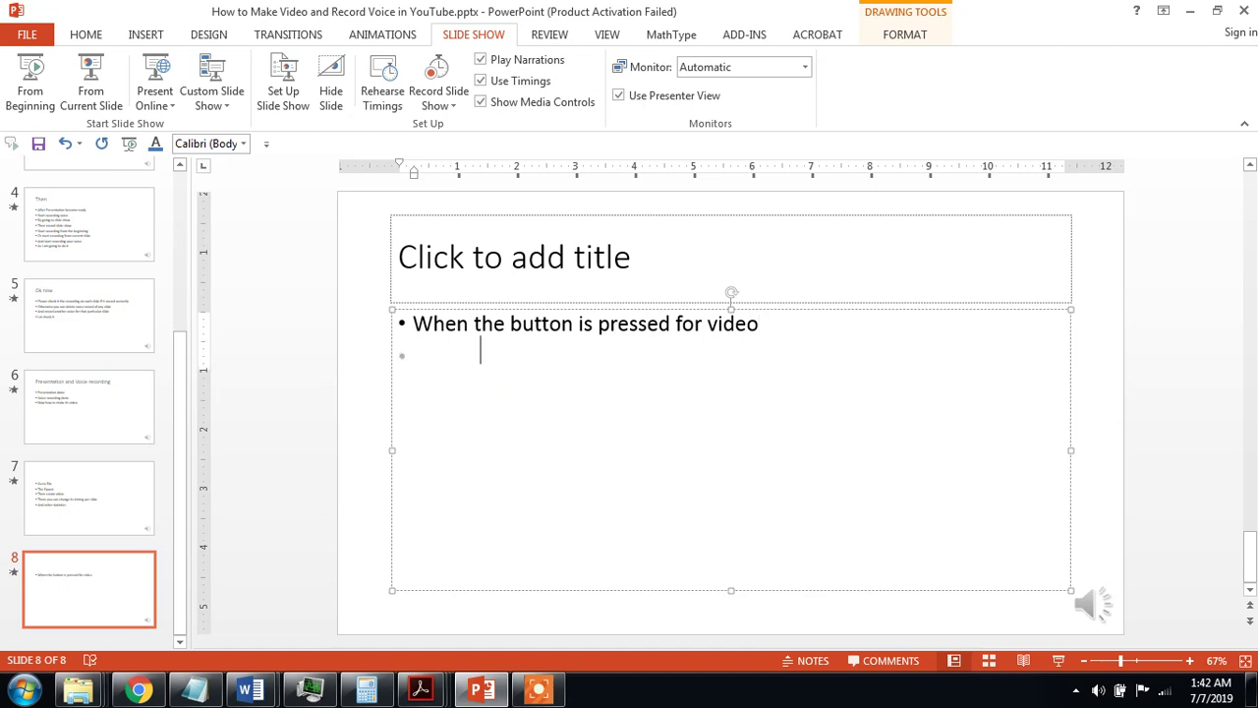
text(it w)
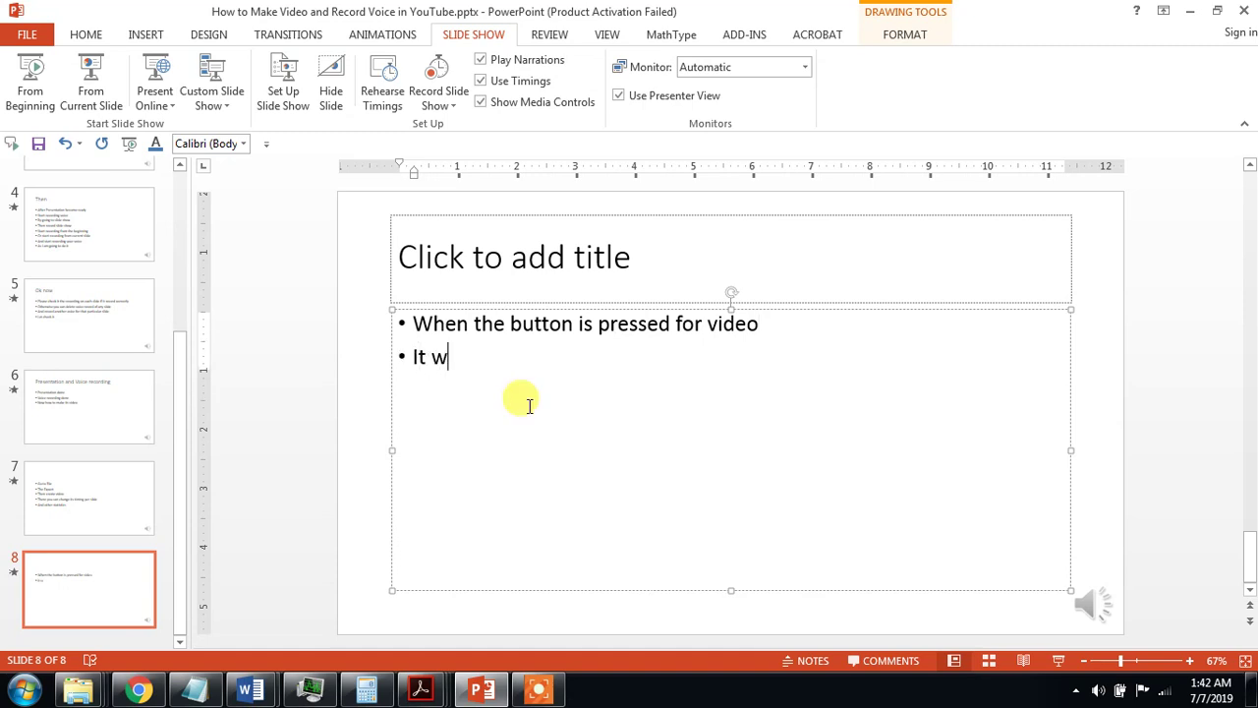
text(ill )
text(take )
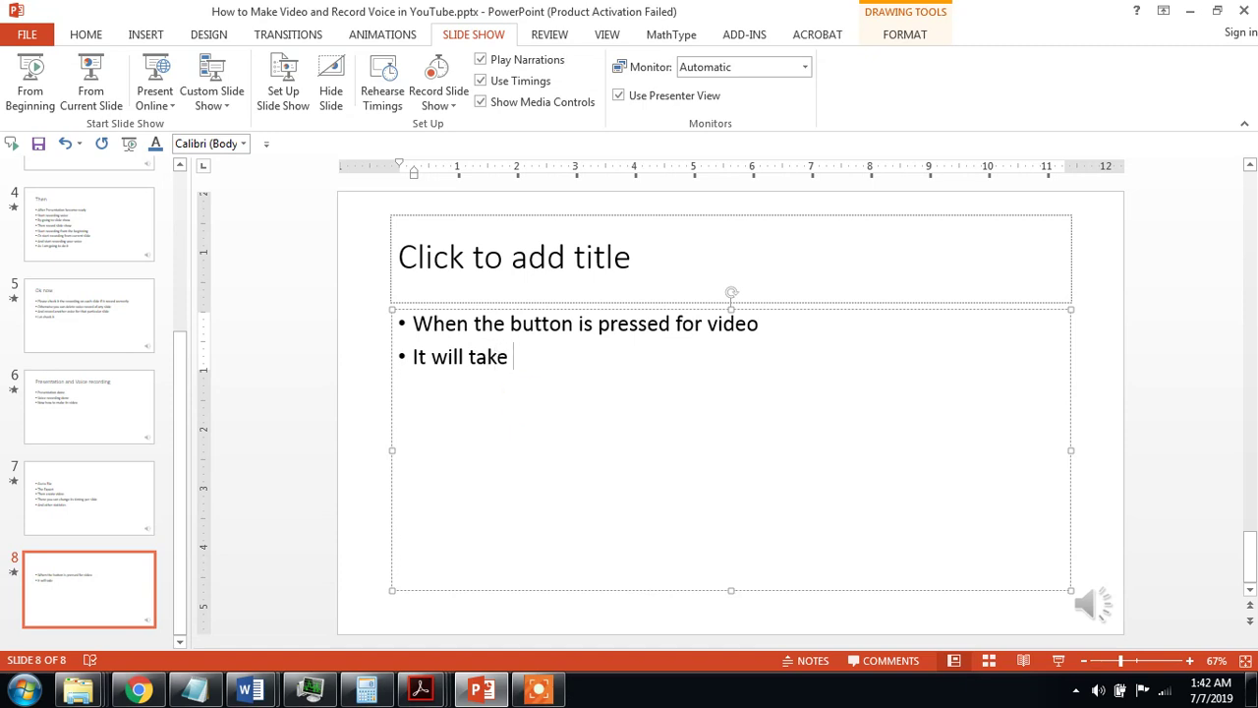
text(few mi)
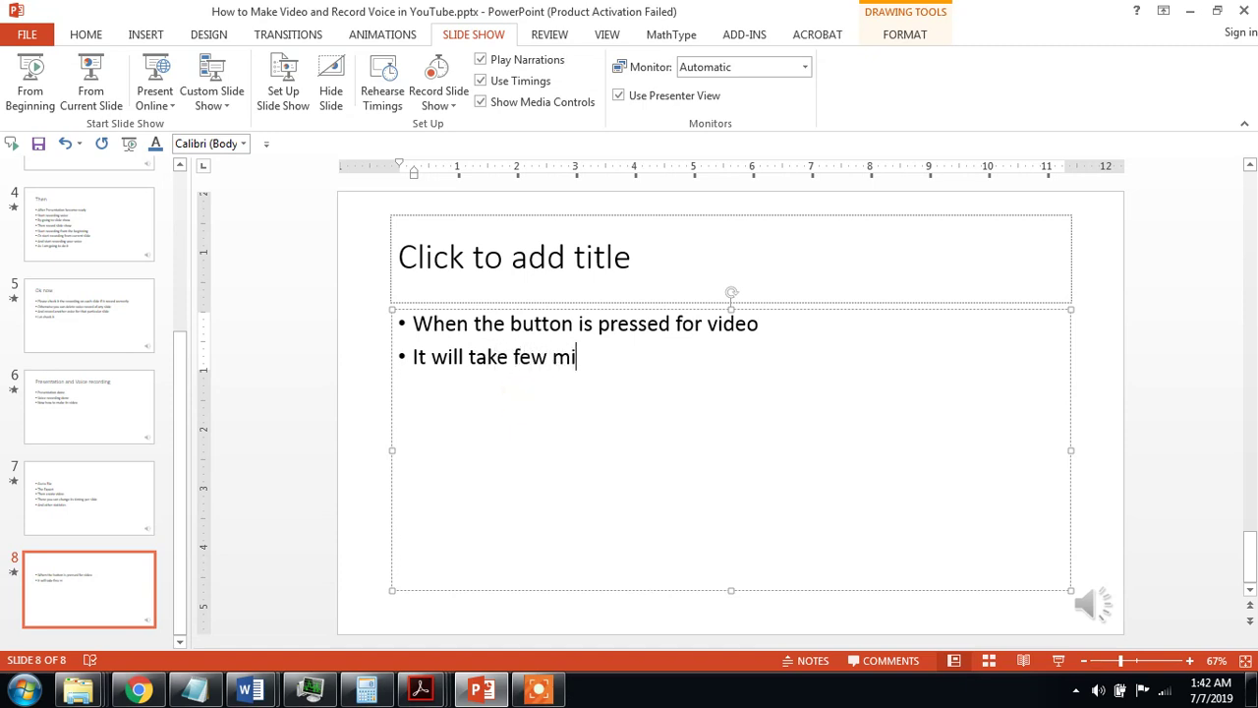
text(nutes )
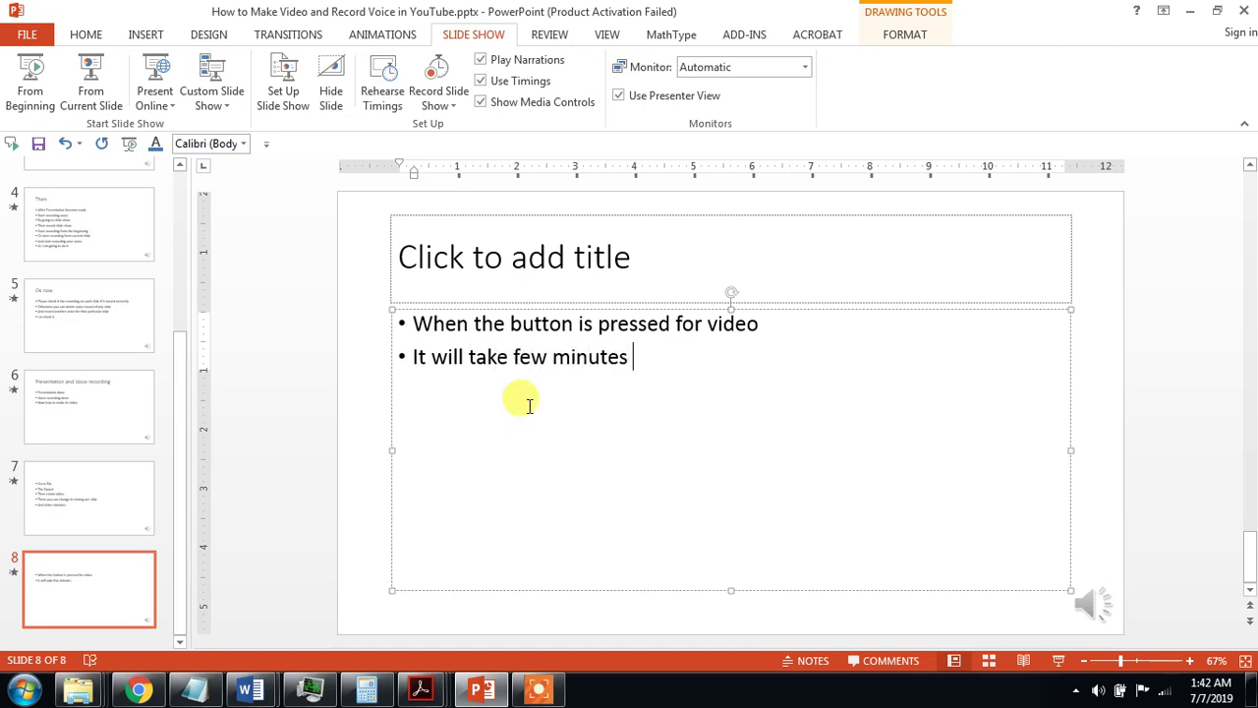
text(to)
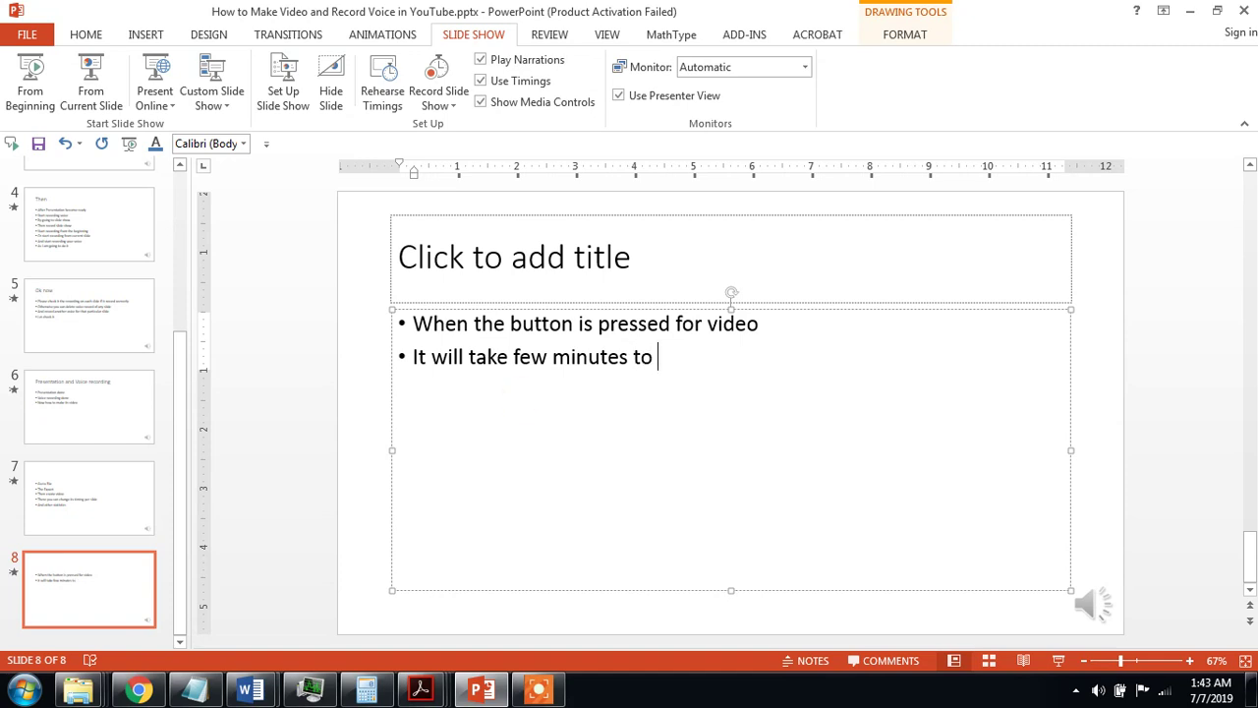
text( make v)
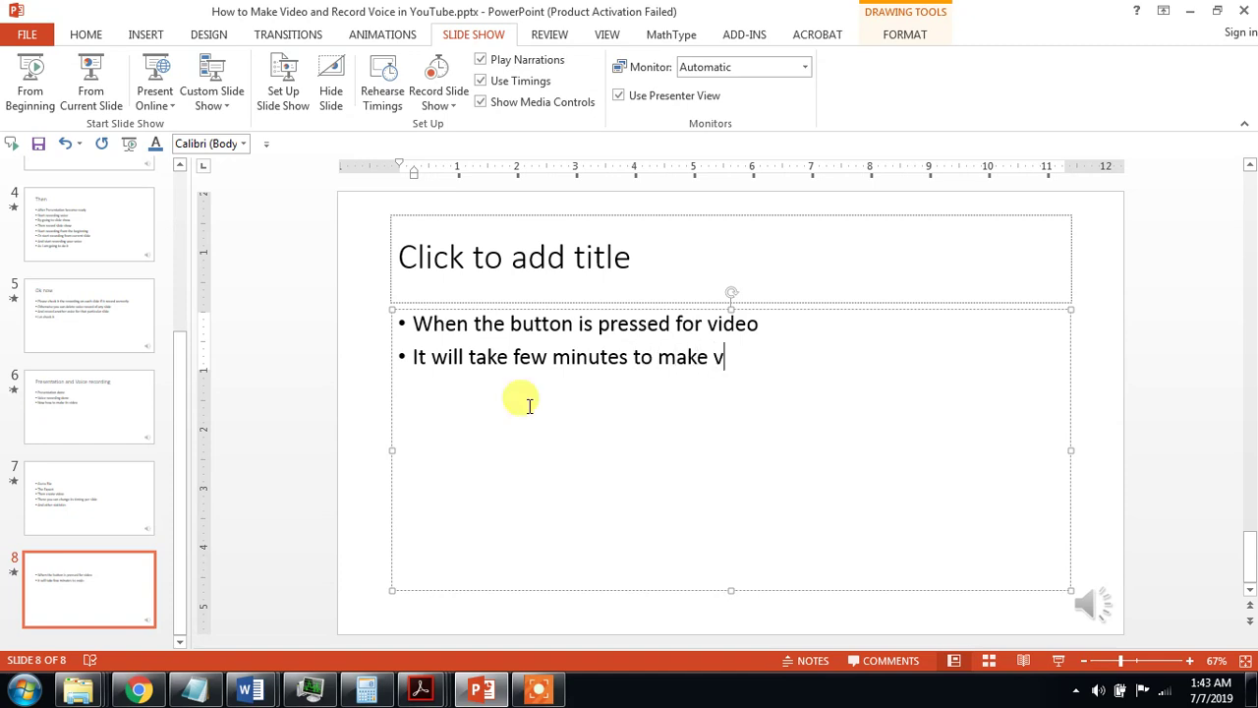
text(ideo)
key(Return)
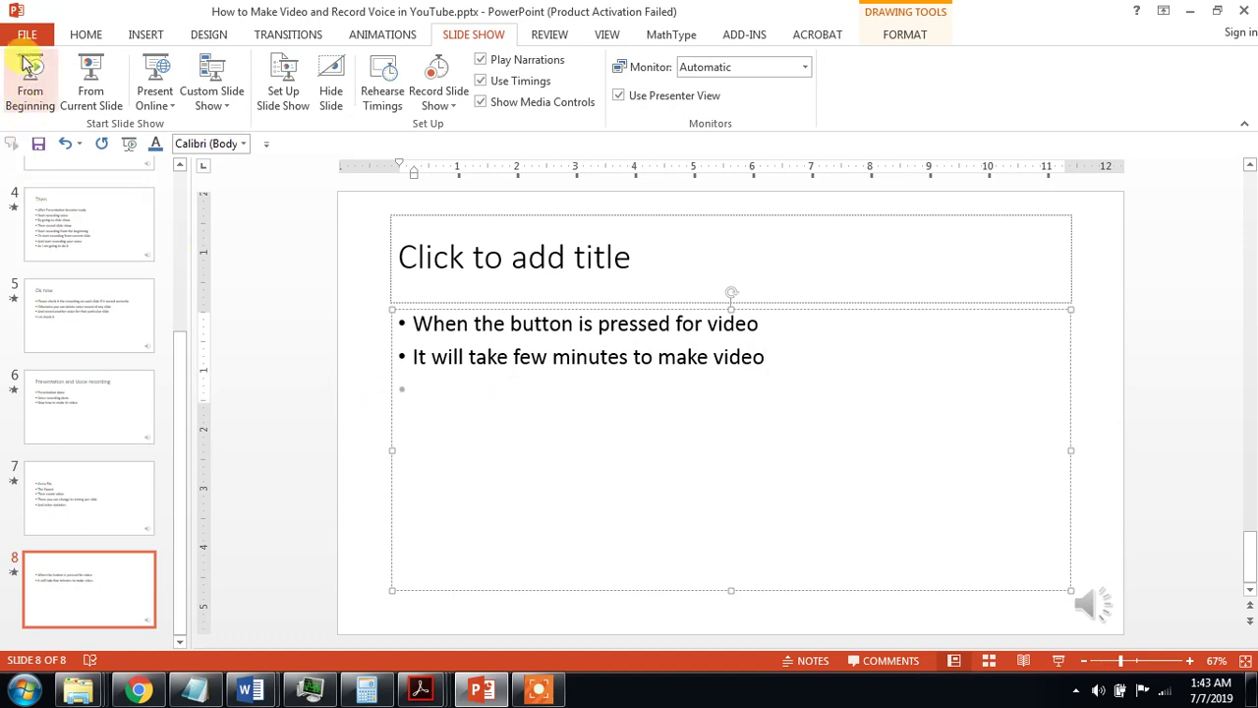
Choose Export > Create a Video with Presentation Quality and Use Recorded Timings and Narrations.
click(29, 35)
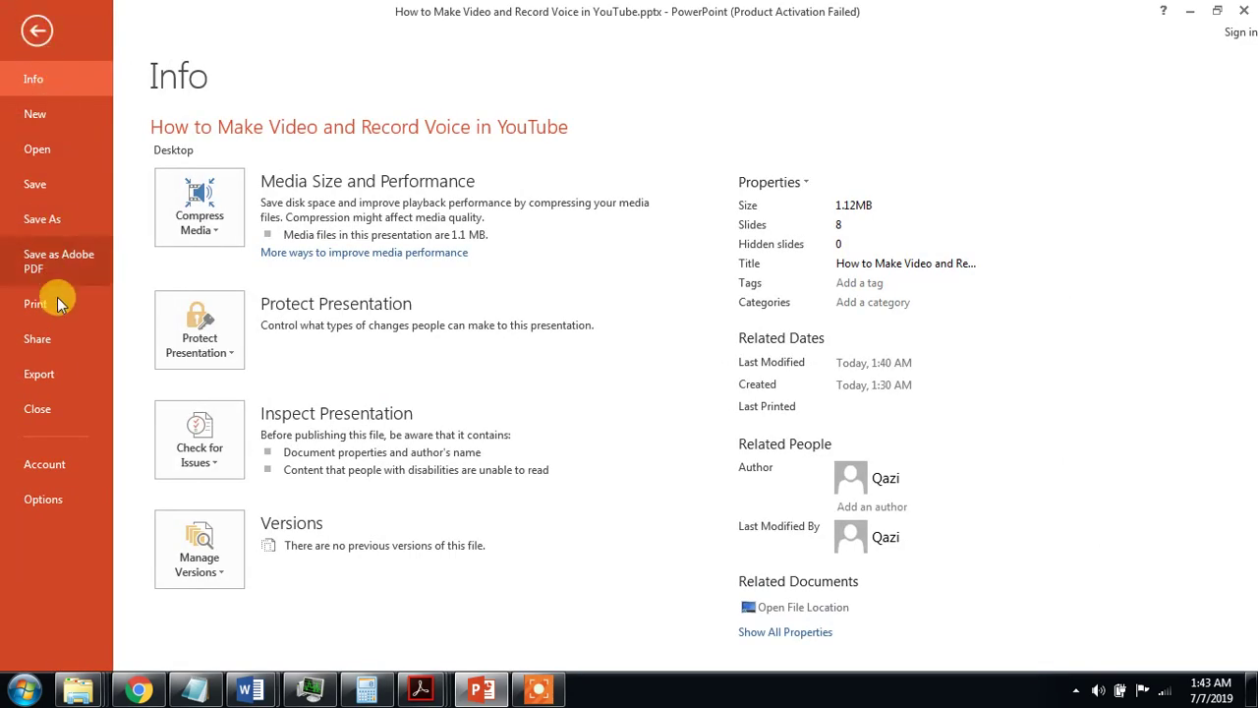
click(37, 373)
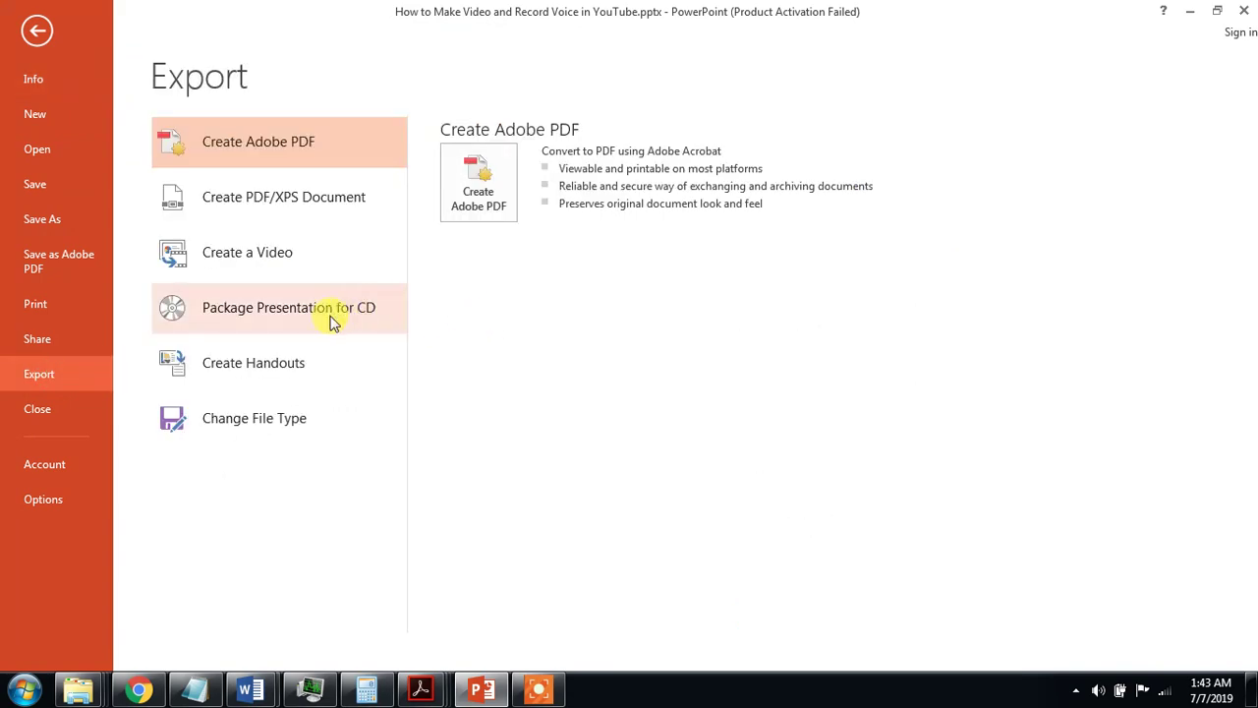
click(272, 267)
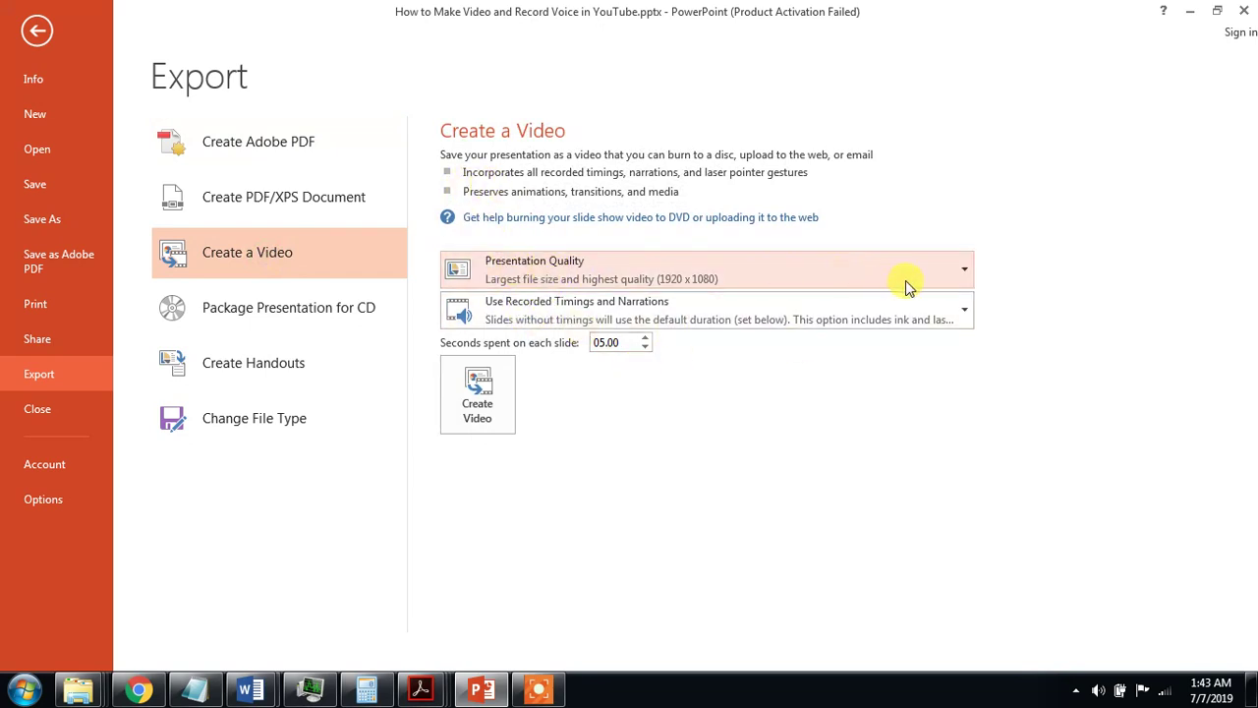
click(964, 272)
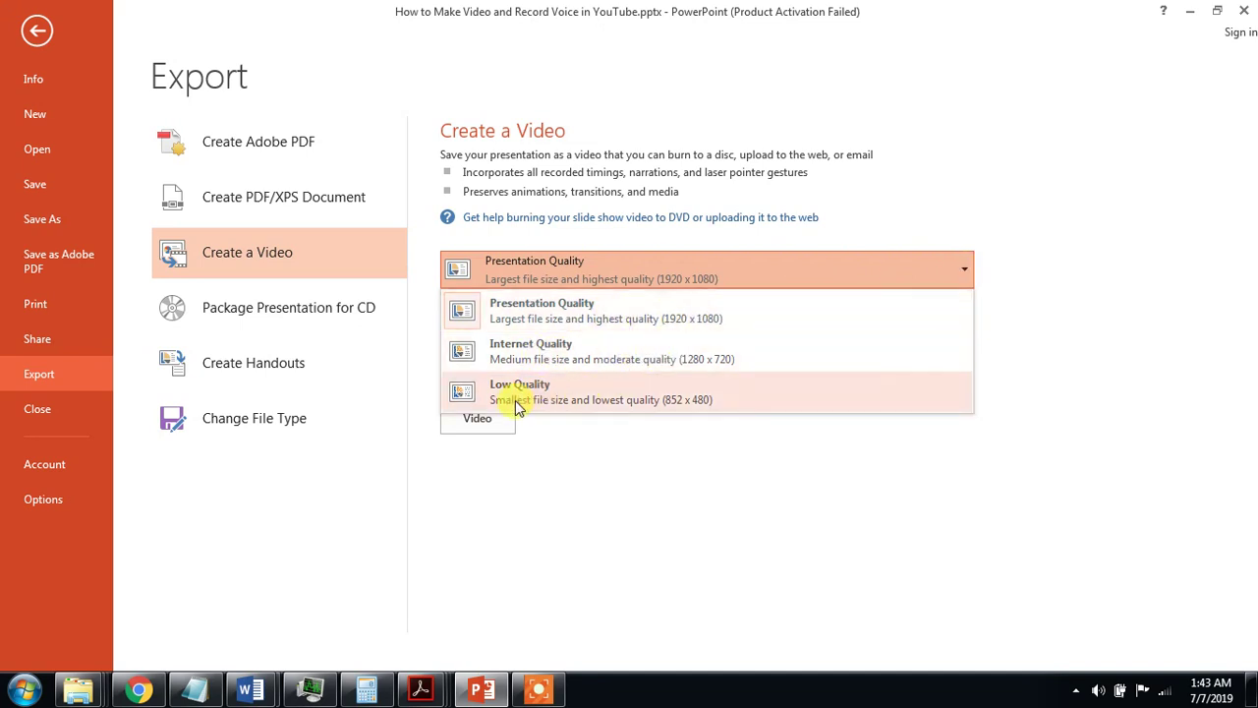
click(1032, 257)
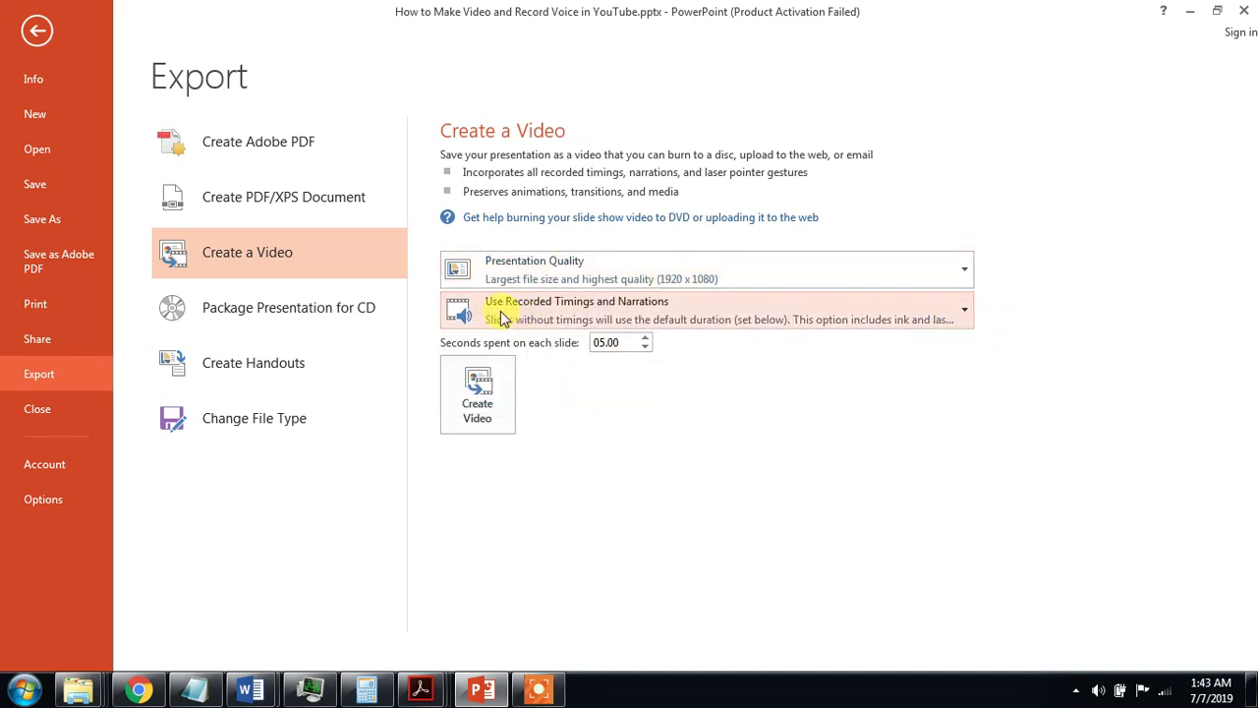
click(966, 310)
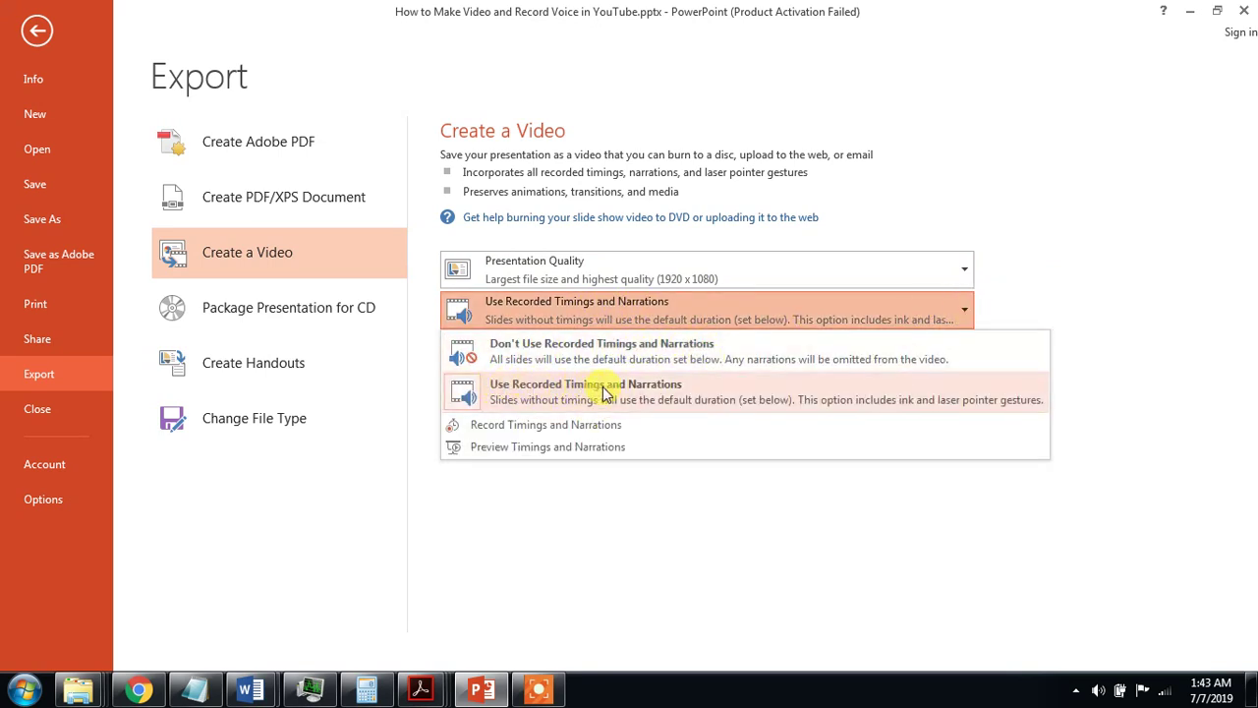
click(1011, 394)
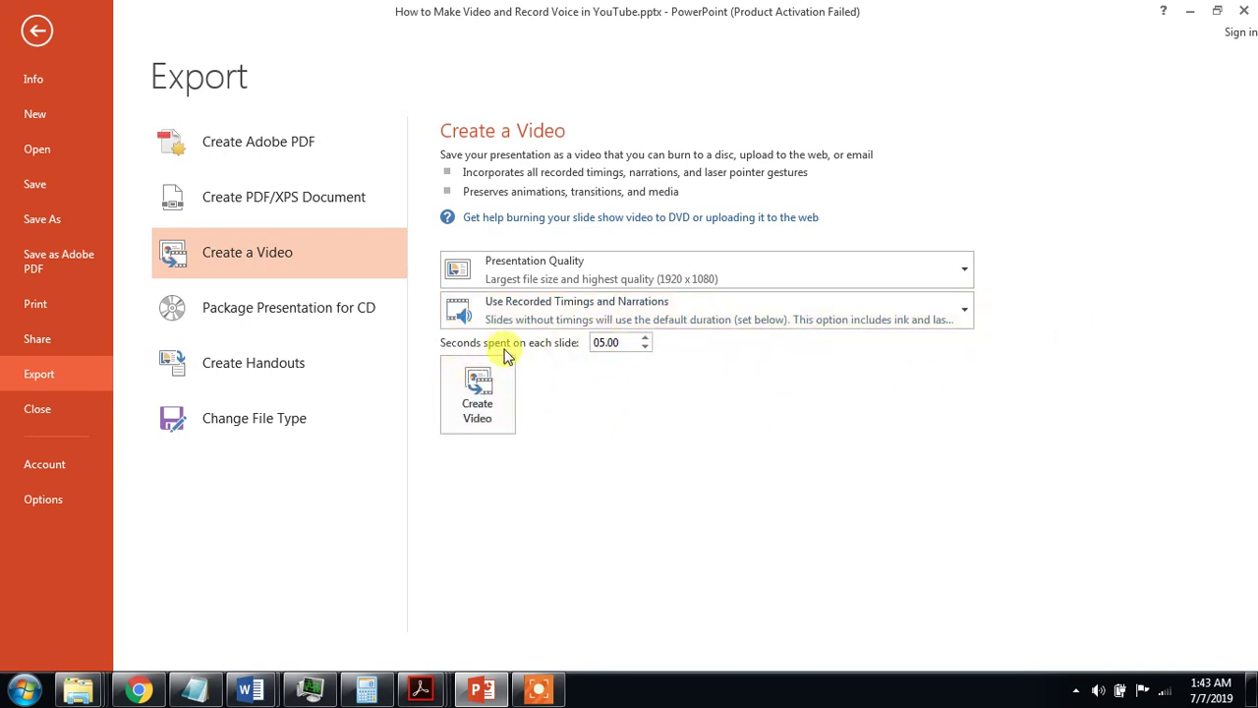
Set seconds spent on each slide to 05.00 and start Create Video.
click(647, 338)
click(646, 338)
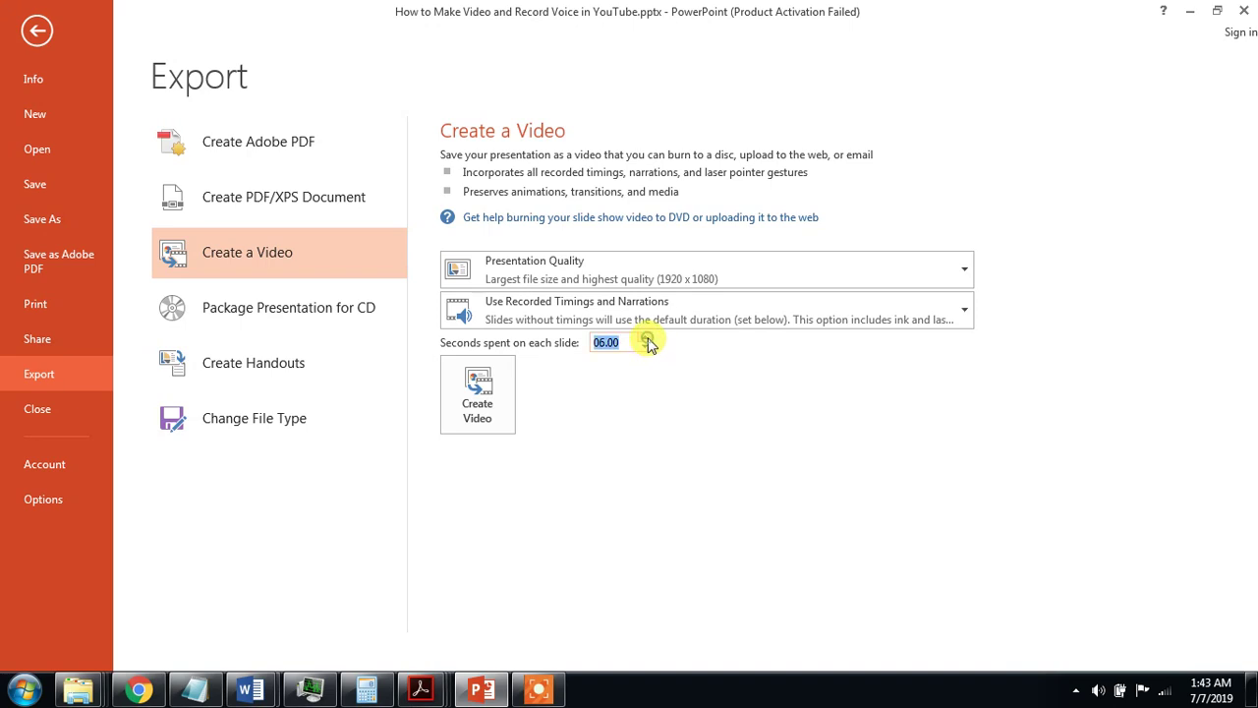
click(647, 338)
click(647, 338)
click(647, 349)
click(646, 349)
click(647, 350)
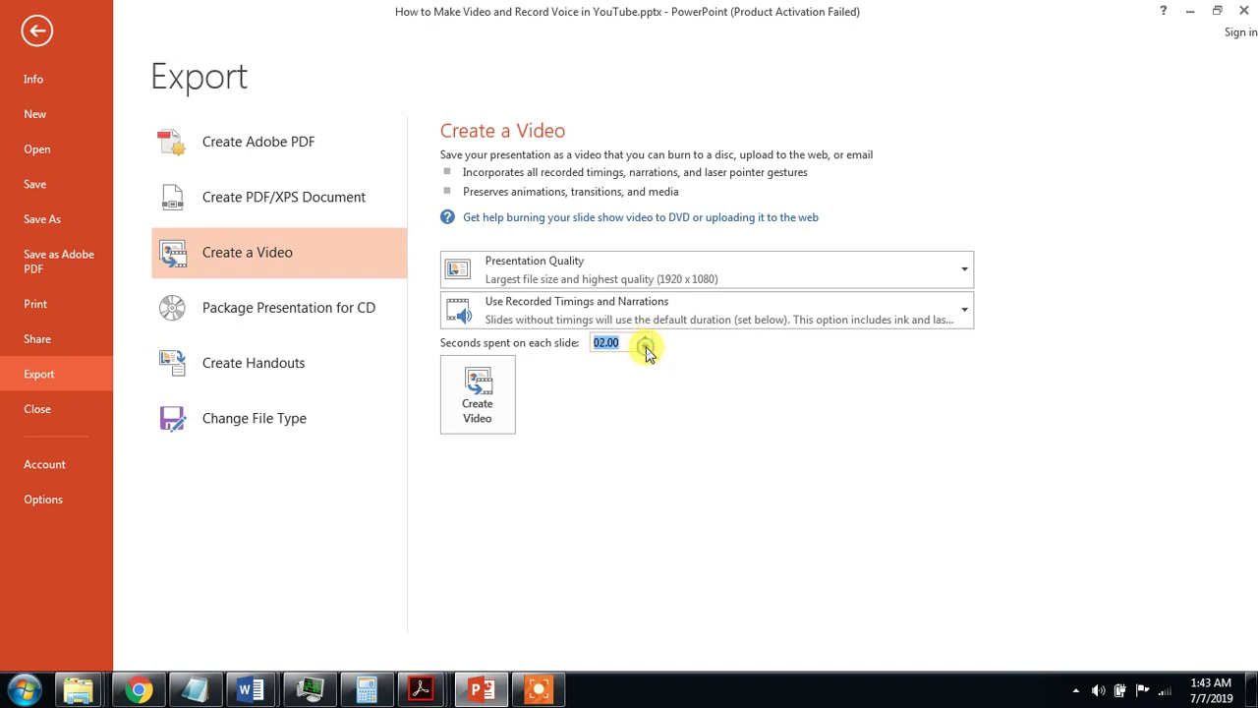
click(647, 350)
click(647, 350)
click(646, 338)
click(647, 338)
click(646, 347)
click(647, 349)
click(646, 349)
click(647, 349)
click(647, 349)
click(647, 348)
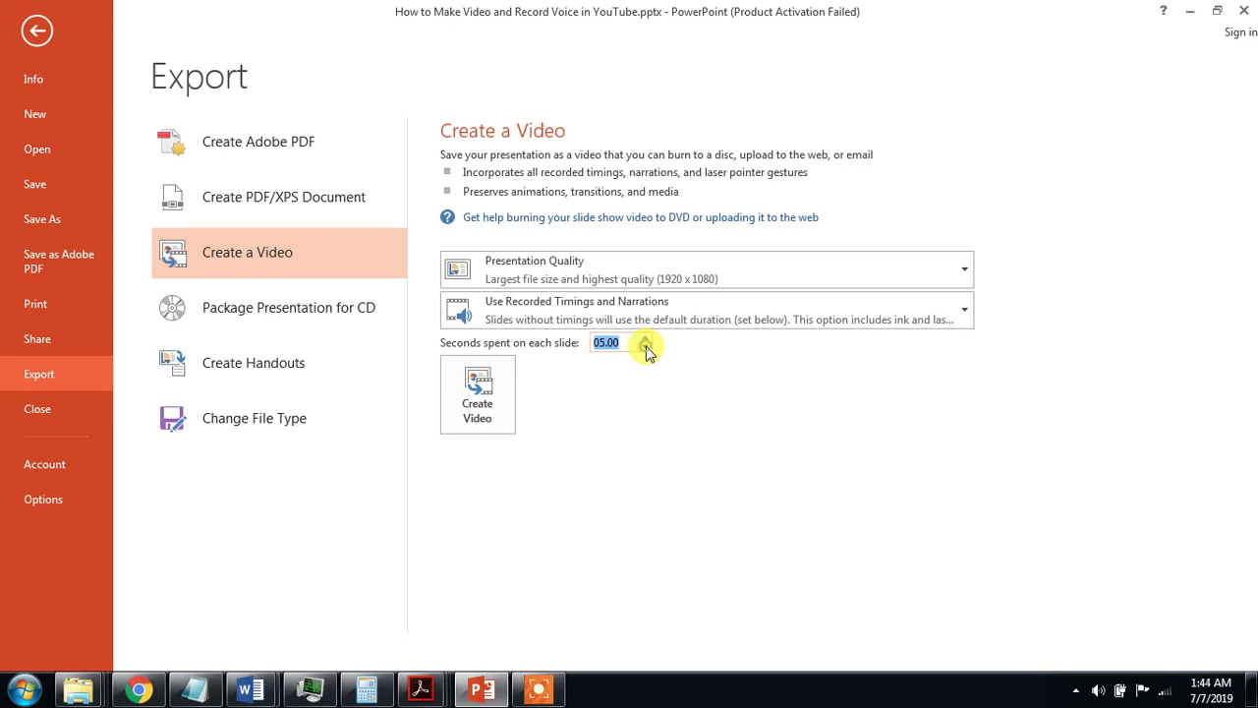
click(479, 408)
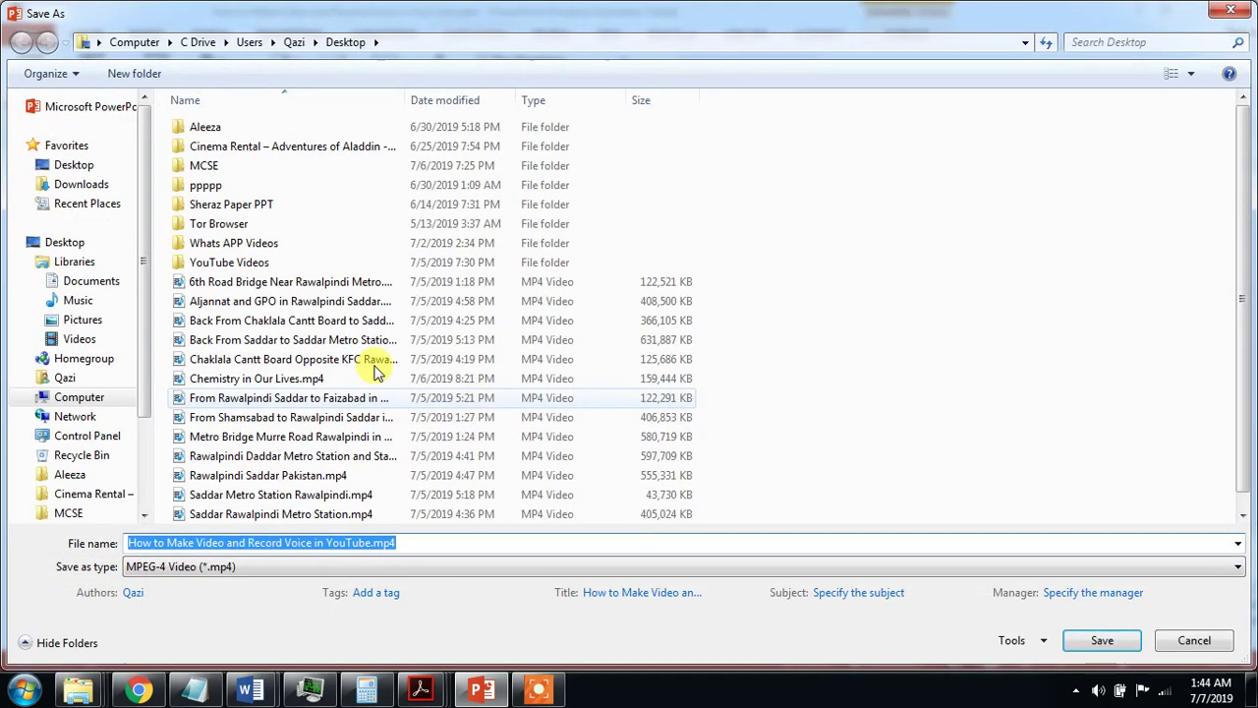
Save the video to the Desktop as 'How to Make Video and Record Voice in YouTube.mp4'.
click(68, 164)
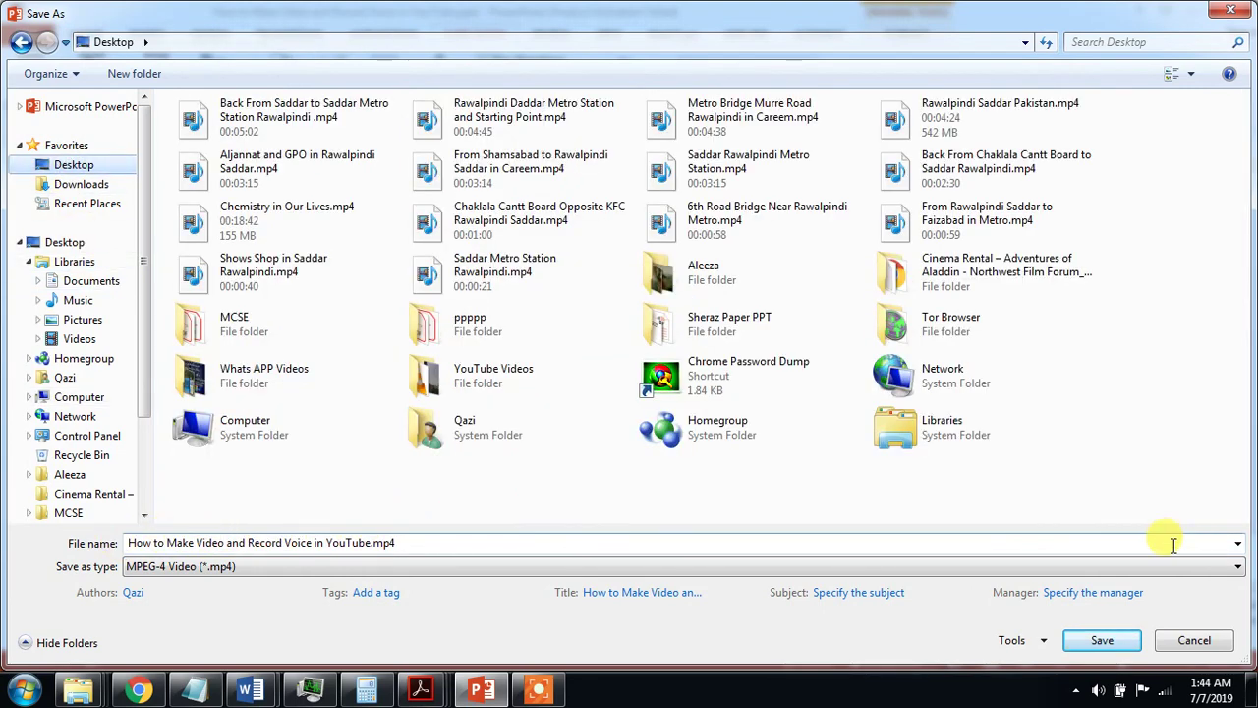
click(1101, 640)
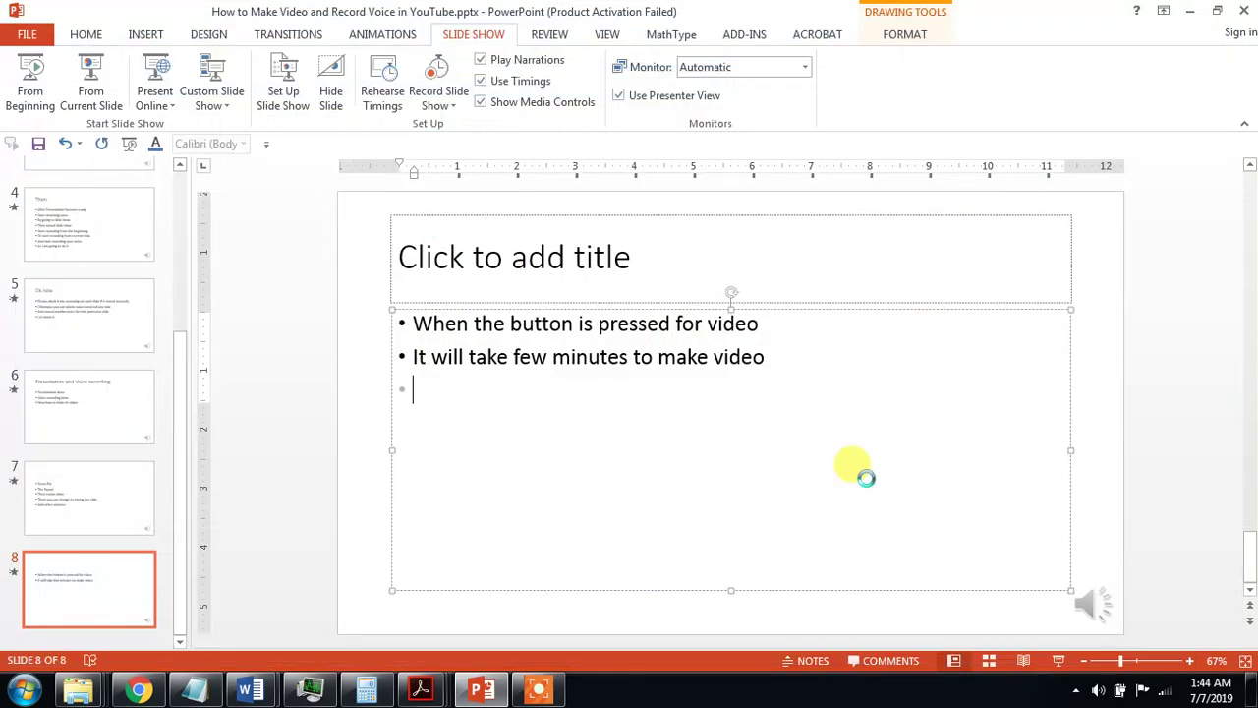
Deselect slide 8's text, dismiss the Windows not genuine notice, and refocus PowerPoint.
click(290, 408)
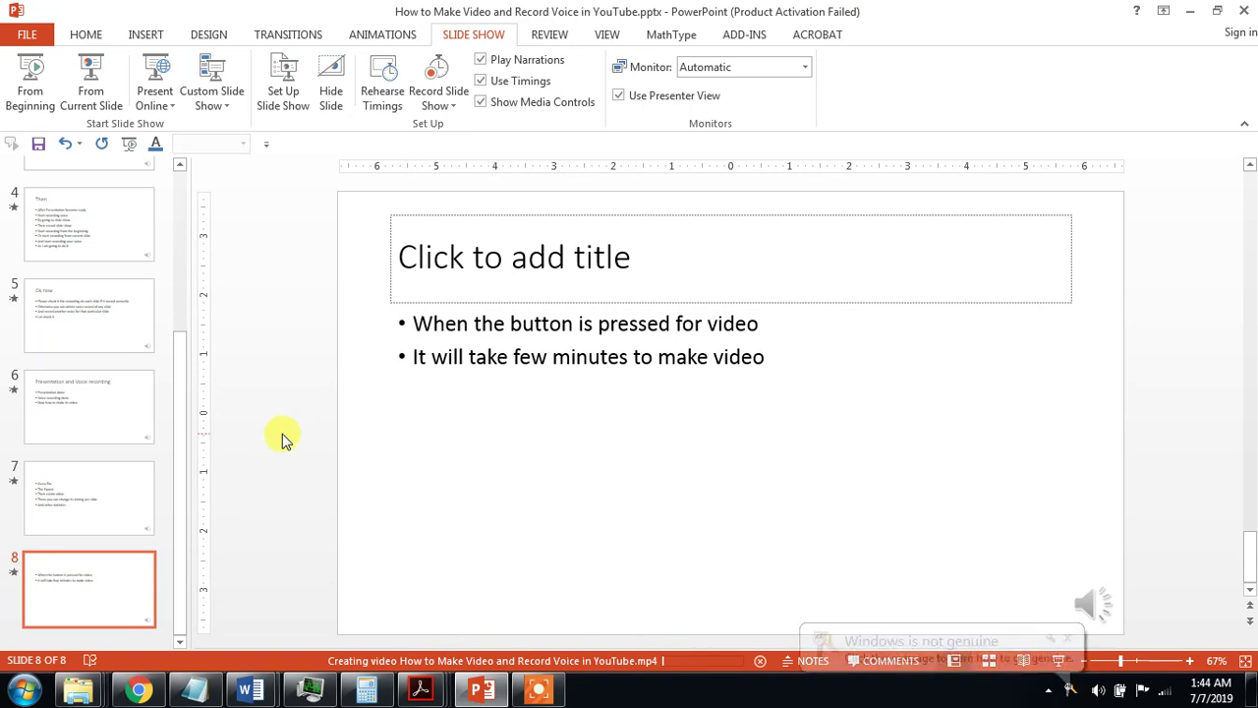
click(1067, 638)
click(307, 493)
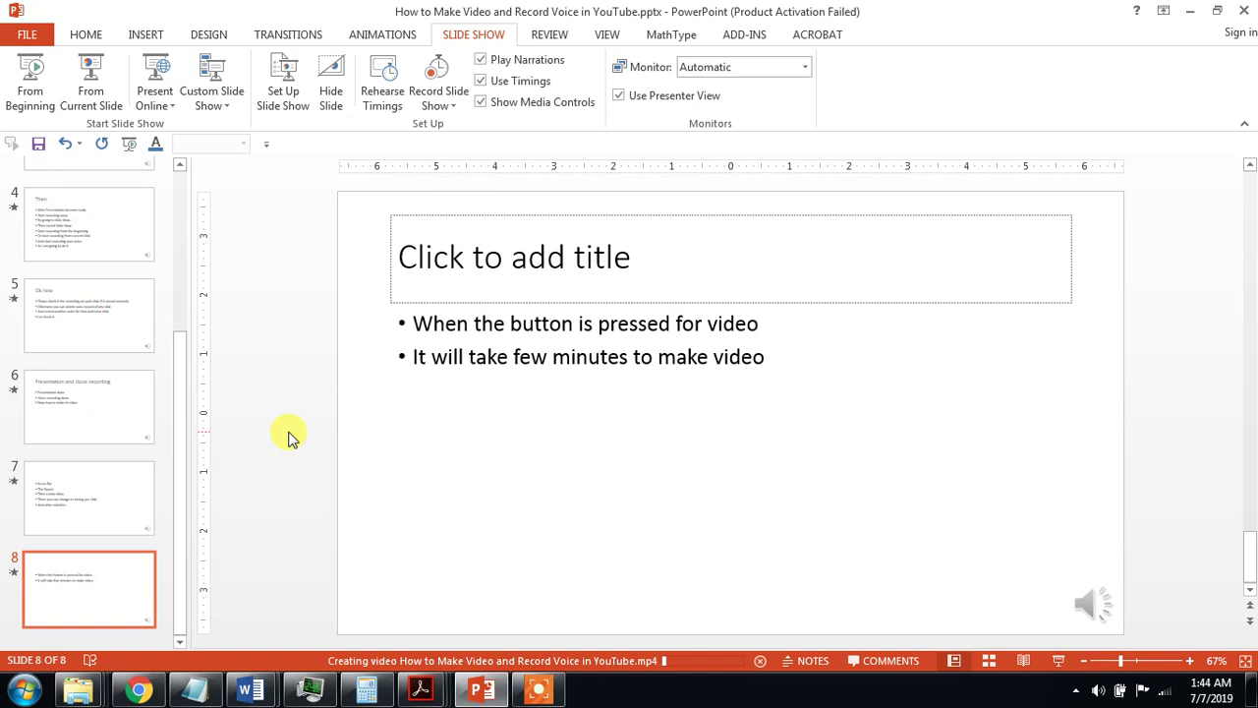
Scroll back to slide 1, then step down to slide 2, 'First of All Make Presentation'.
scroll(290, 438, up, 1)
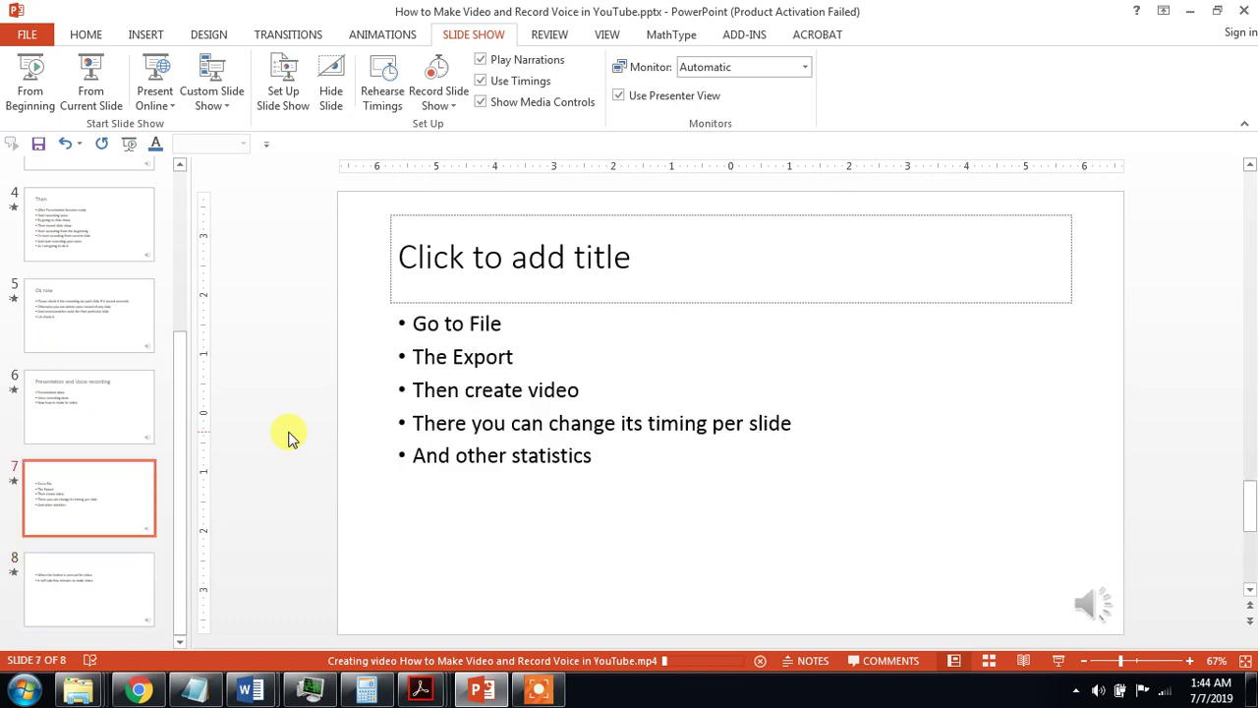
scroll(289, 437, up, 6)
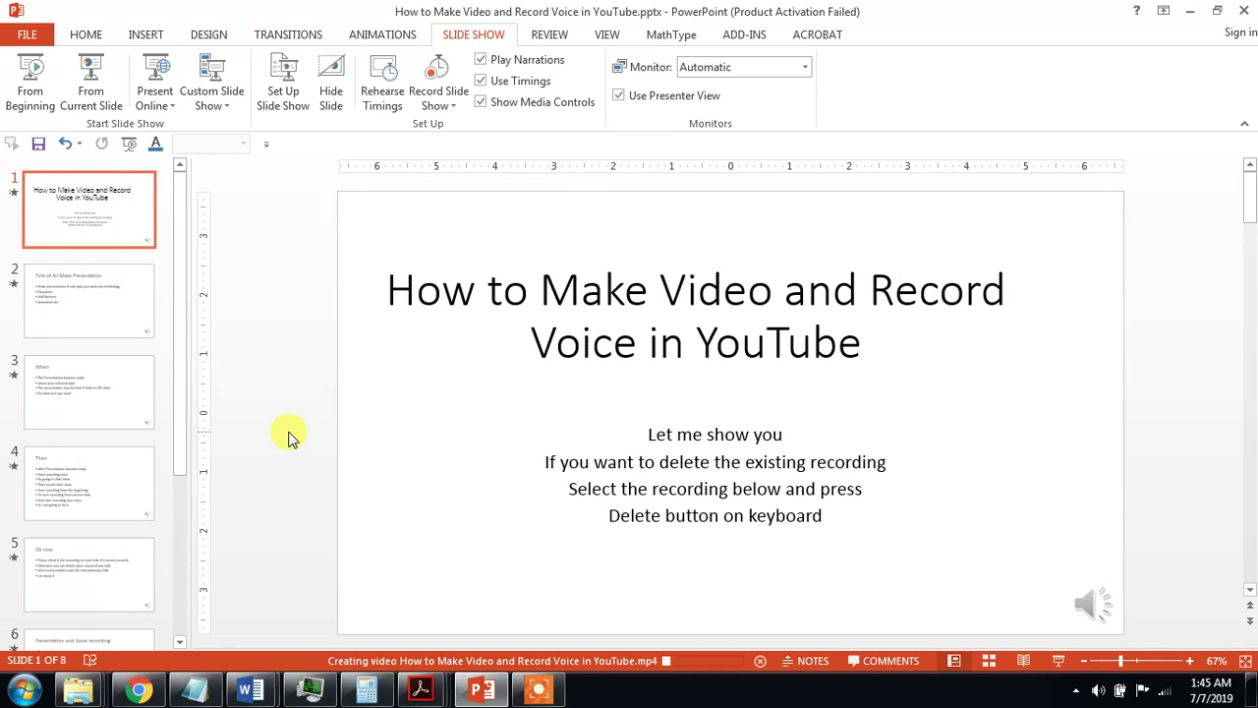
key(Down)
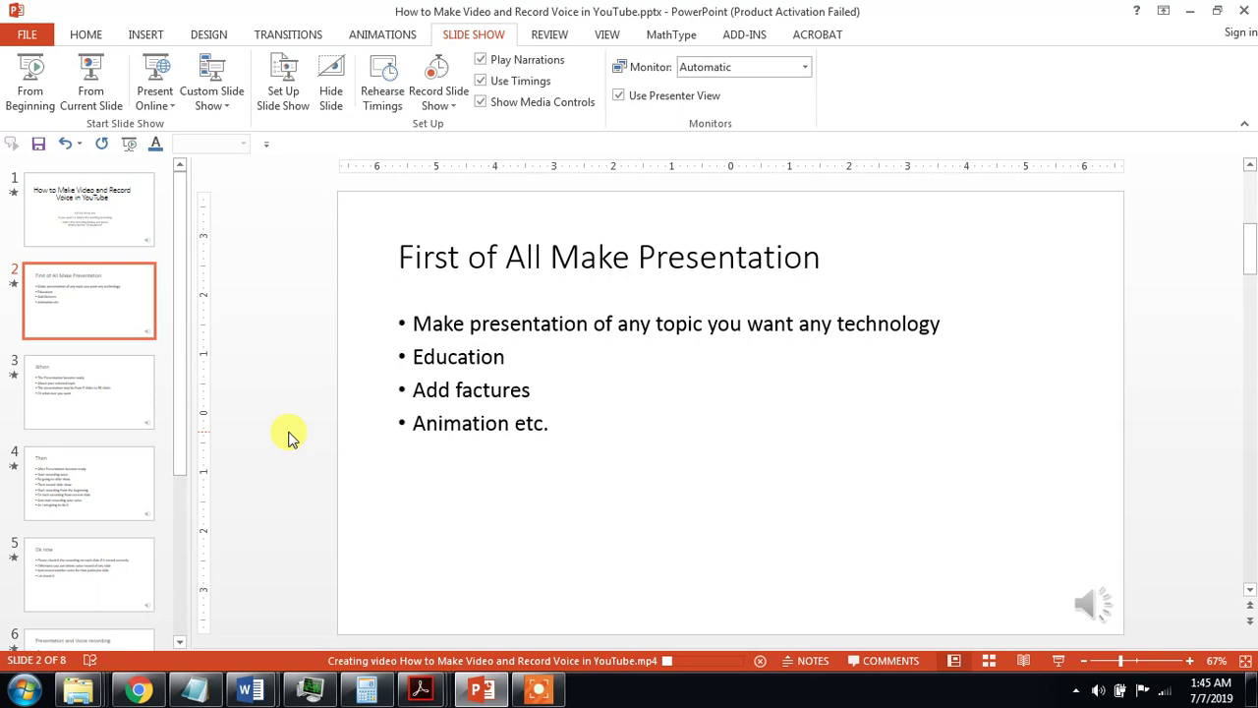
Replace 'factures' with 'fictures' in slide 2's third bullet.
double_click(496, 391)
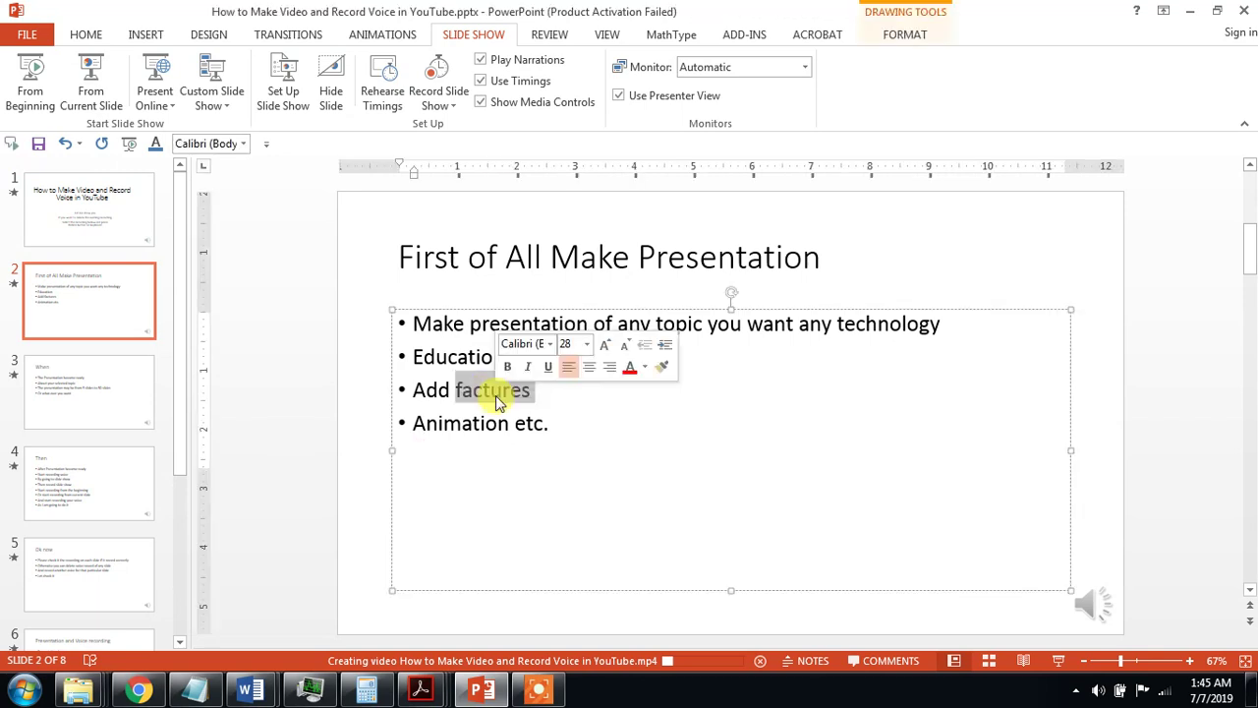
text(fict)
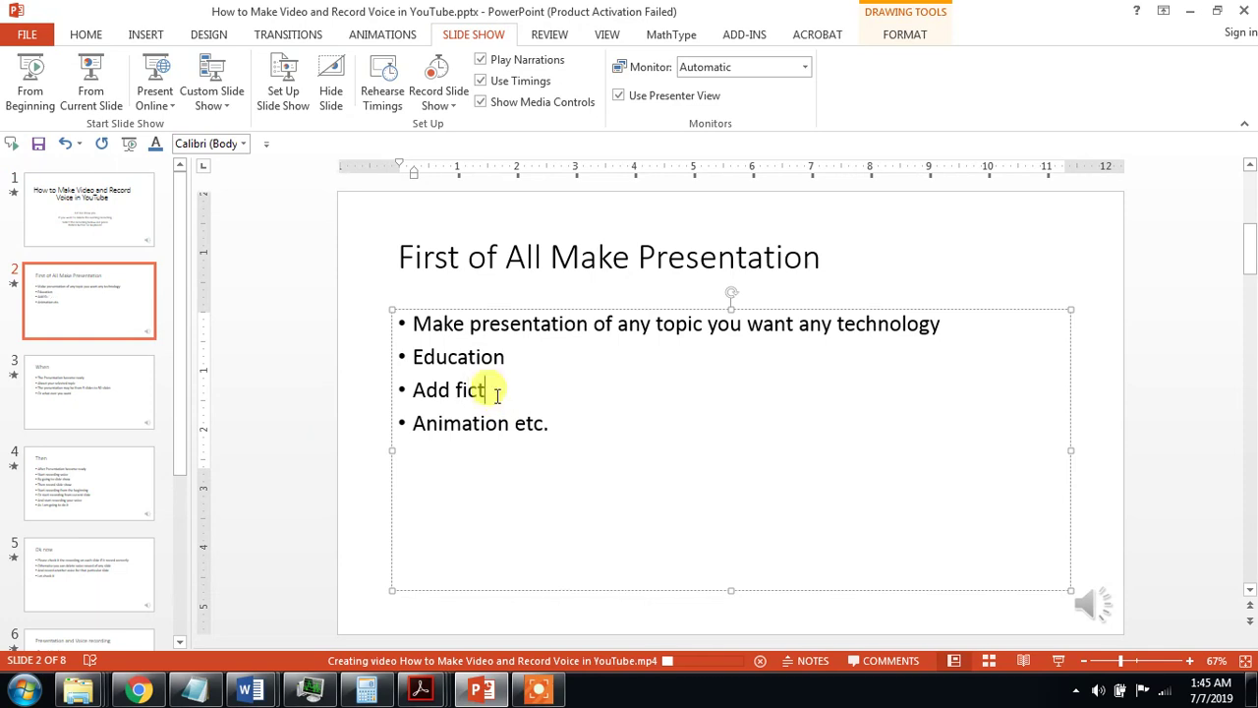
text(ures)
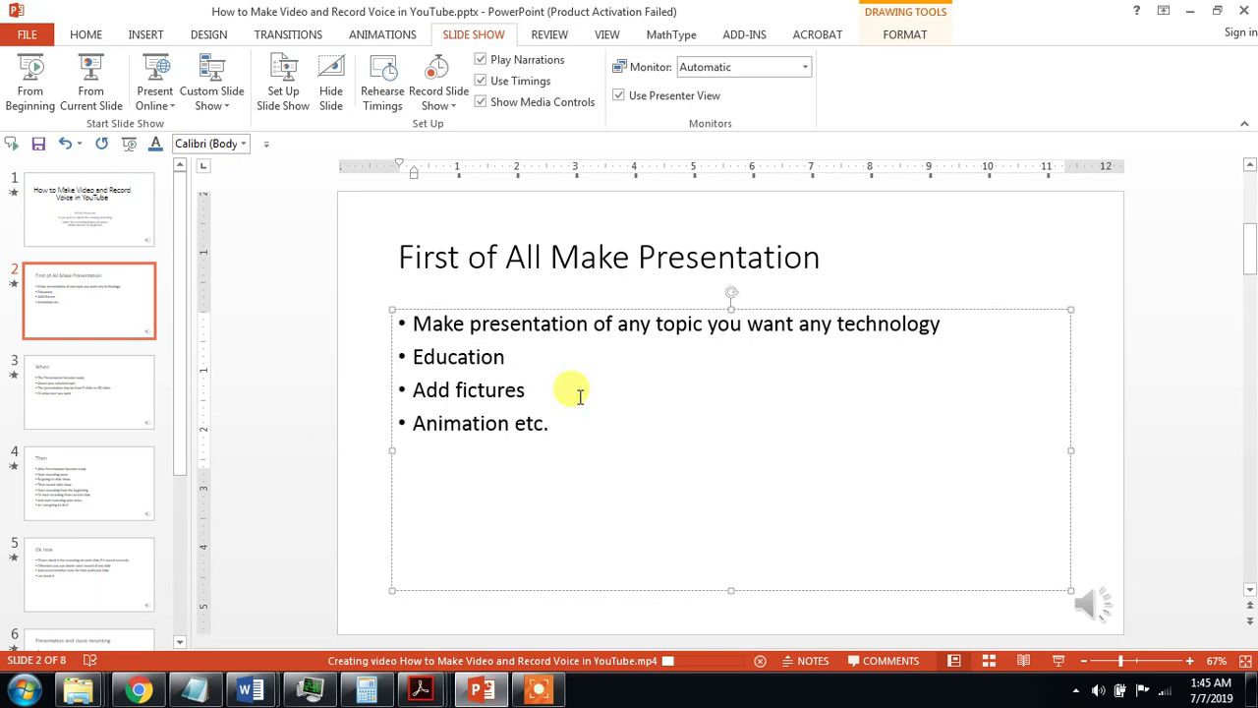
click(304, 436)
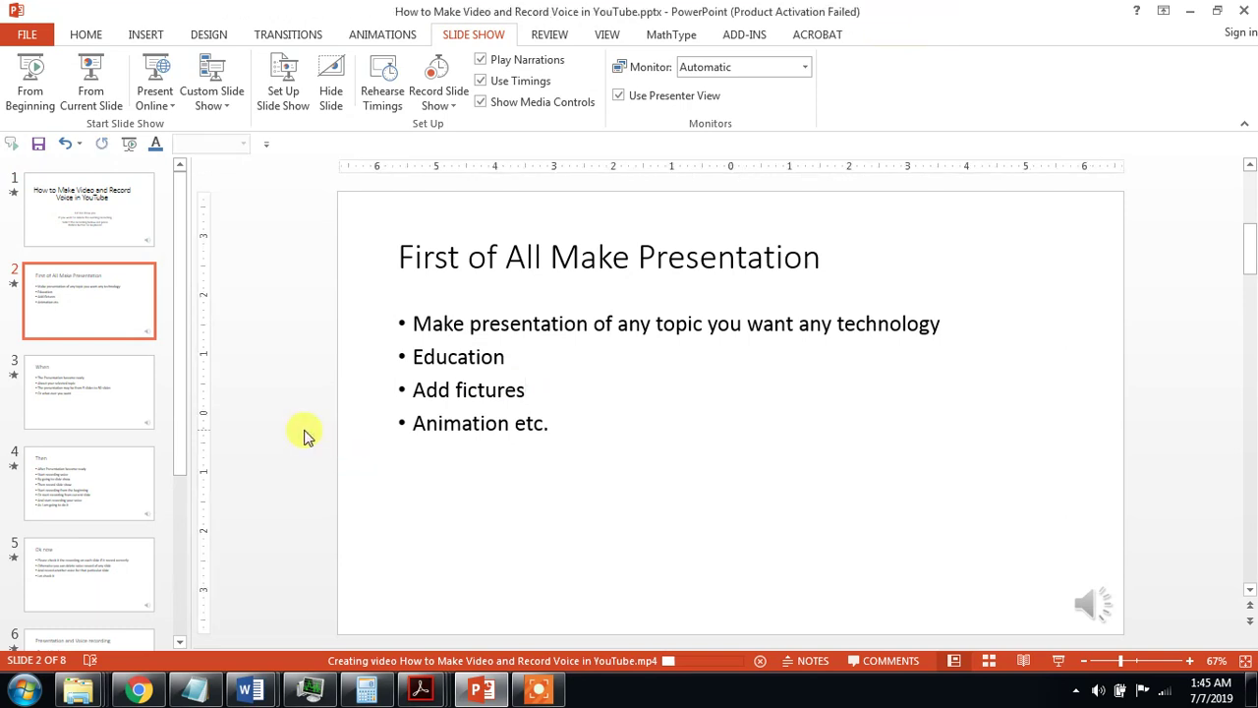
Scroll through slides 3 to 7 to review them, ending on slide 8.
scroll(305, 435, down, 1)
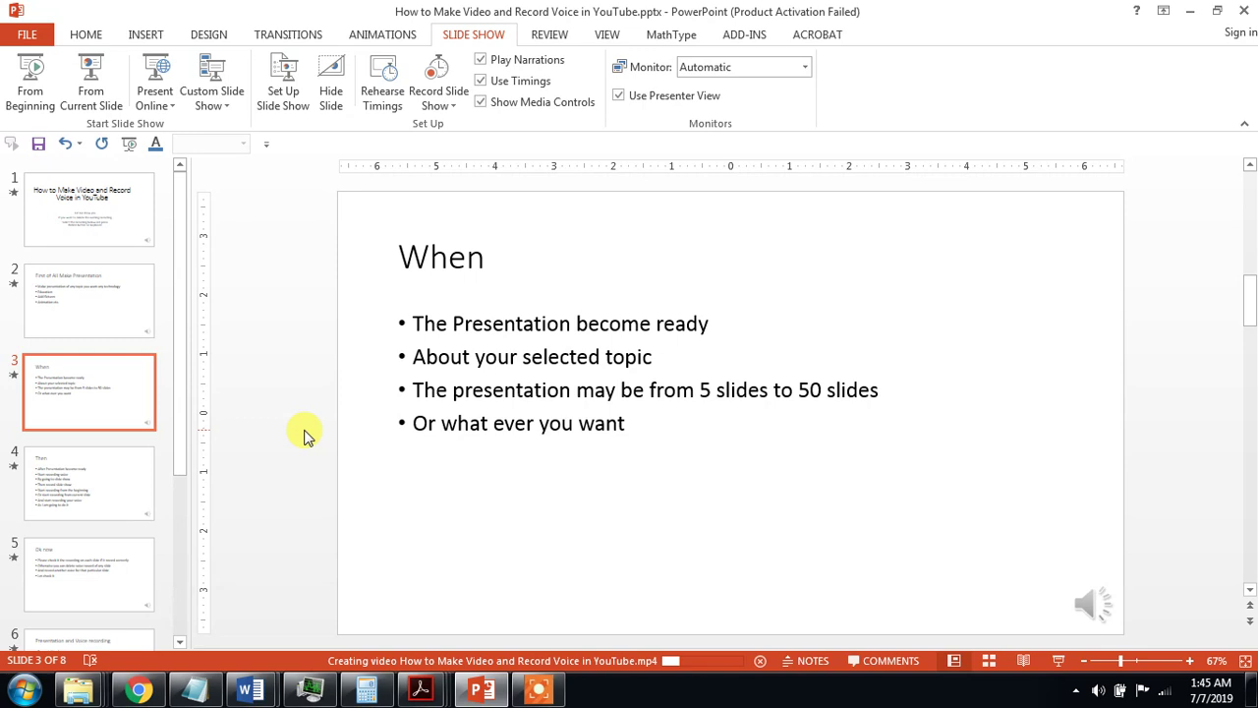
scroll(305, 436, down, 1)
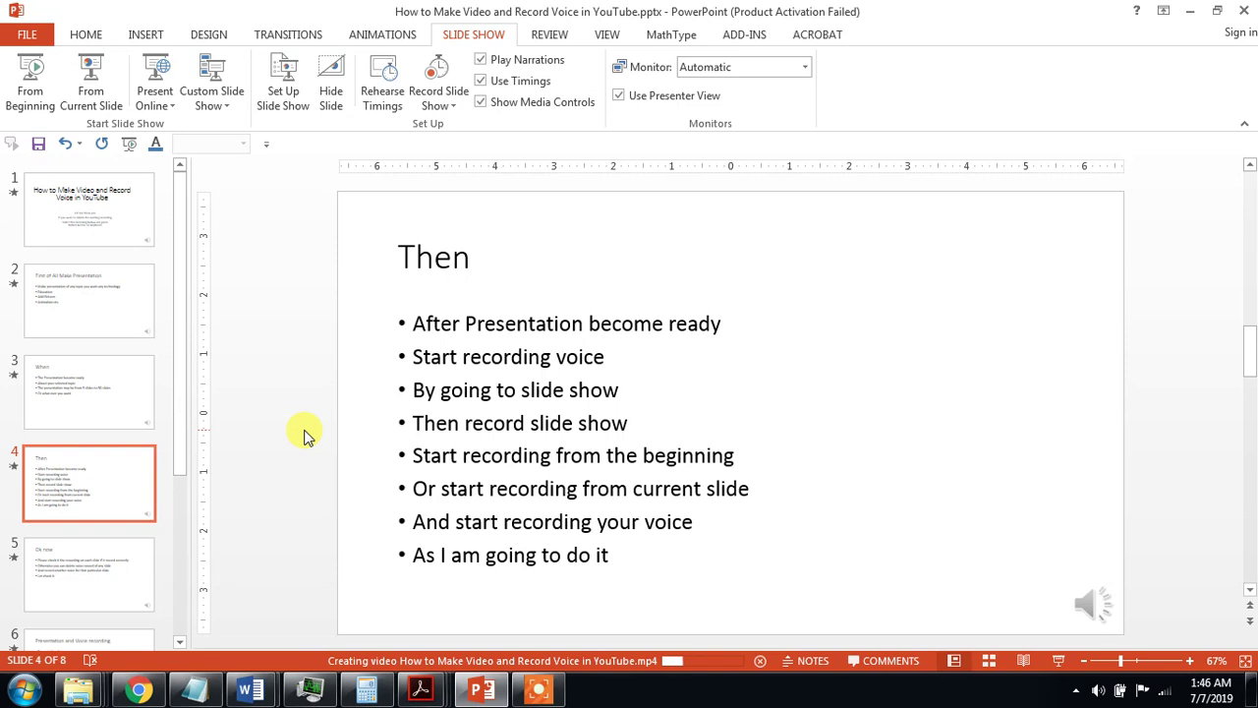
scroll(304, 436, down, 1)
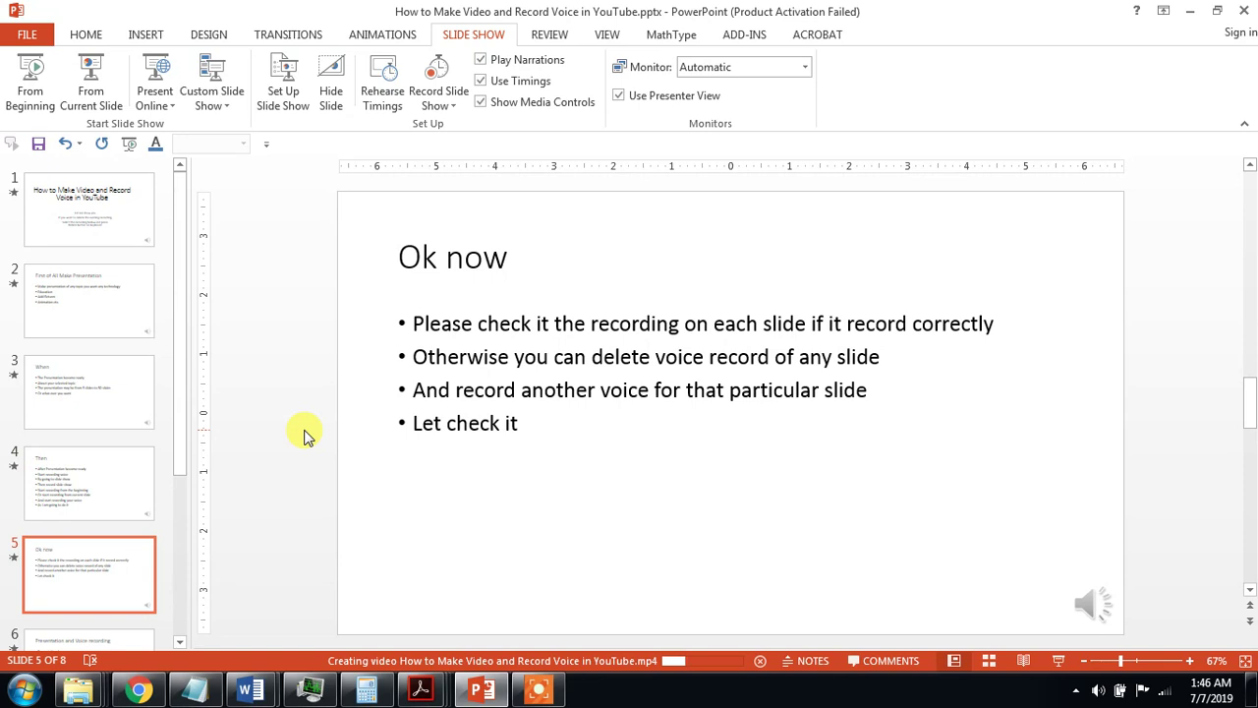
scroll(303, 432, down, 1)
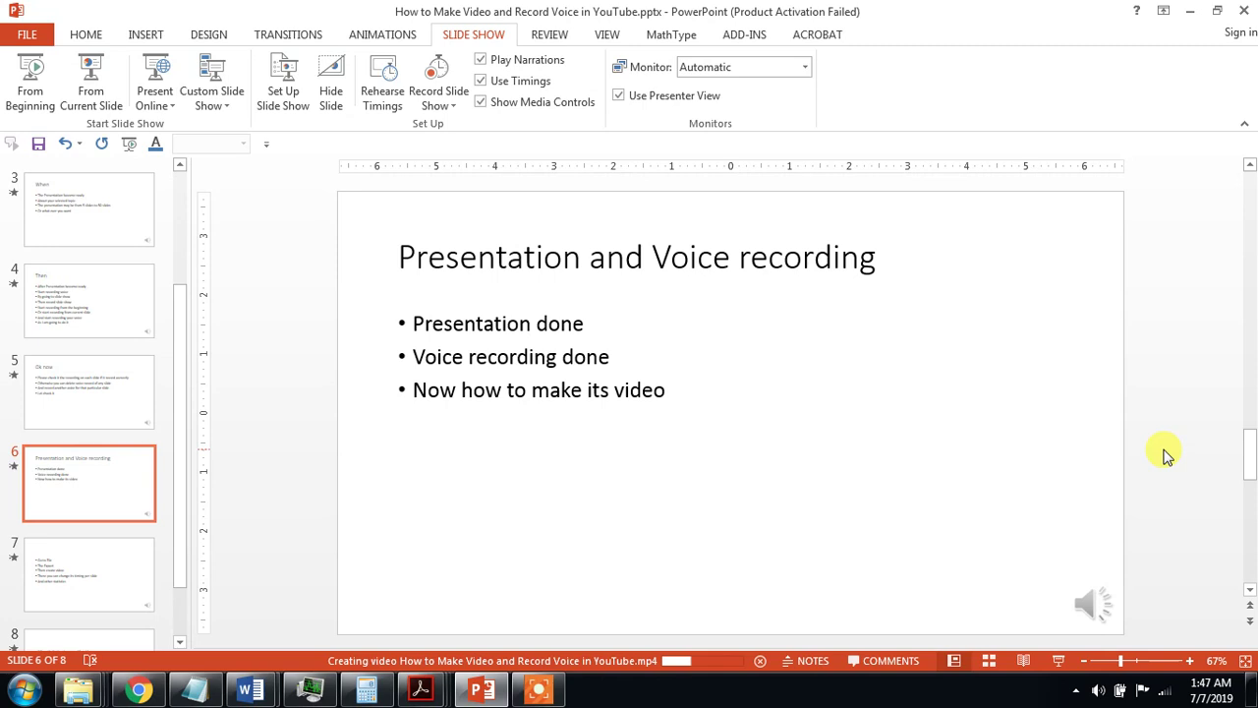
scroll(1166, 455, down, 1)
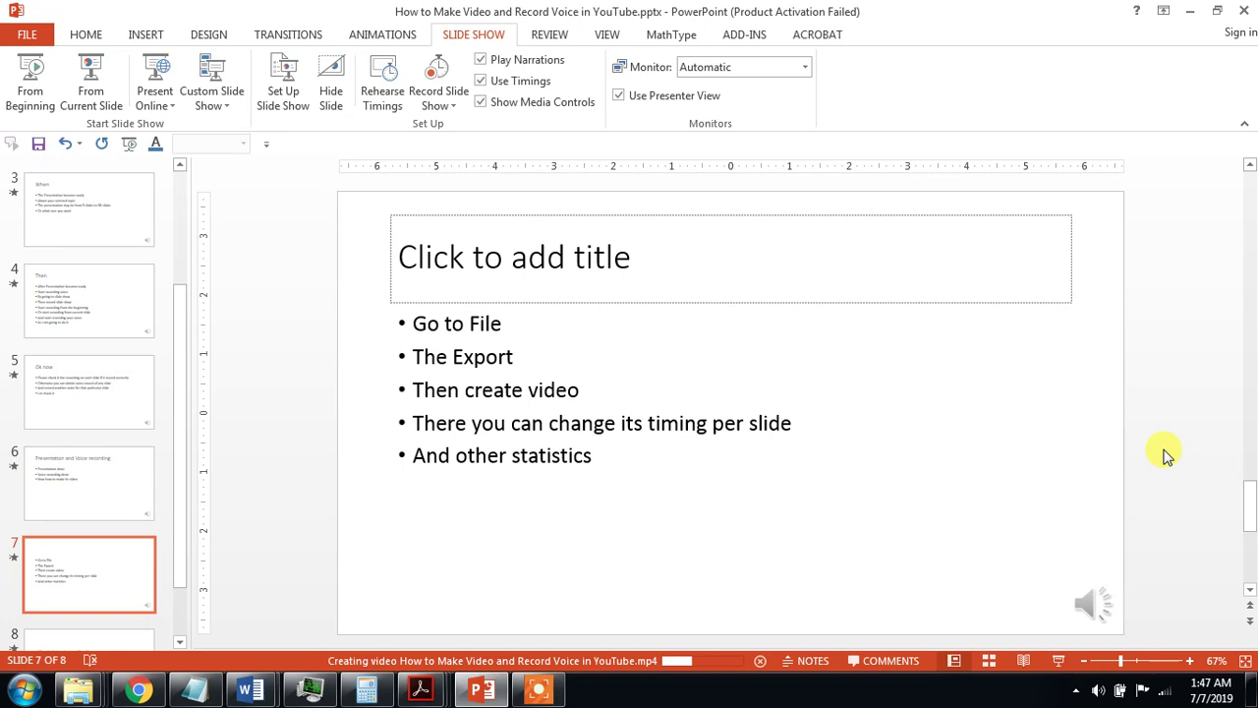
scroll(1165, 455, down, 1)
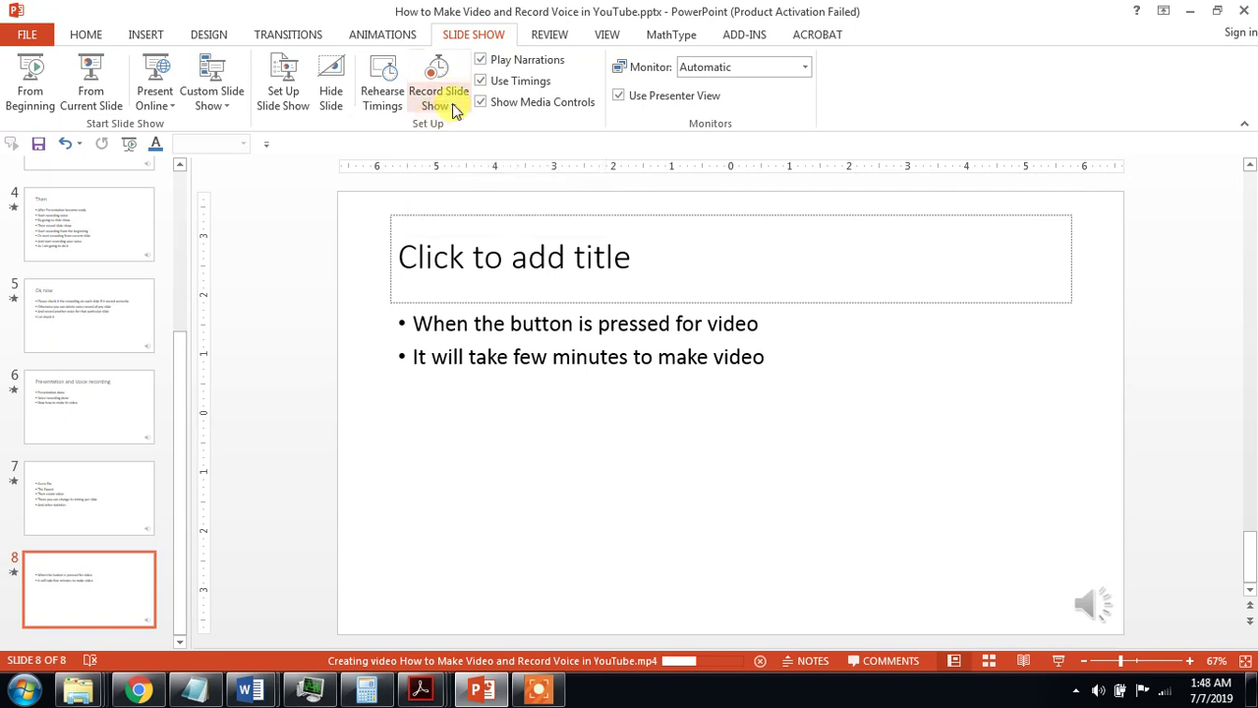
click(454, 108)
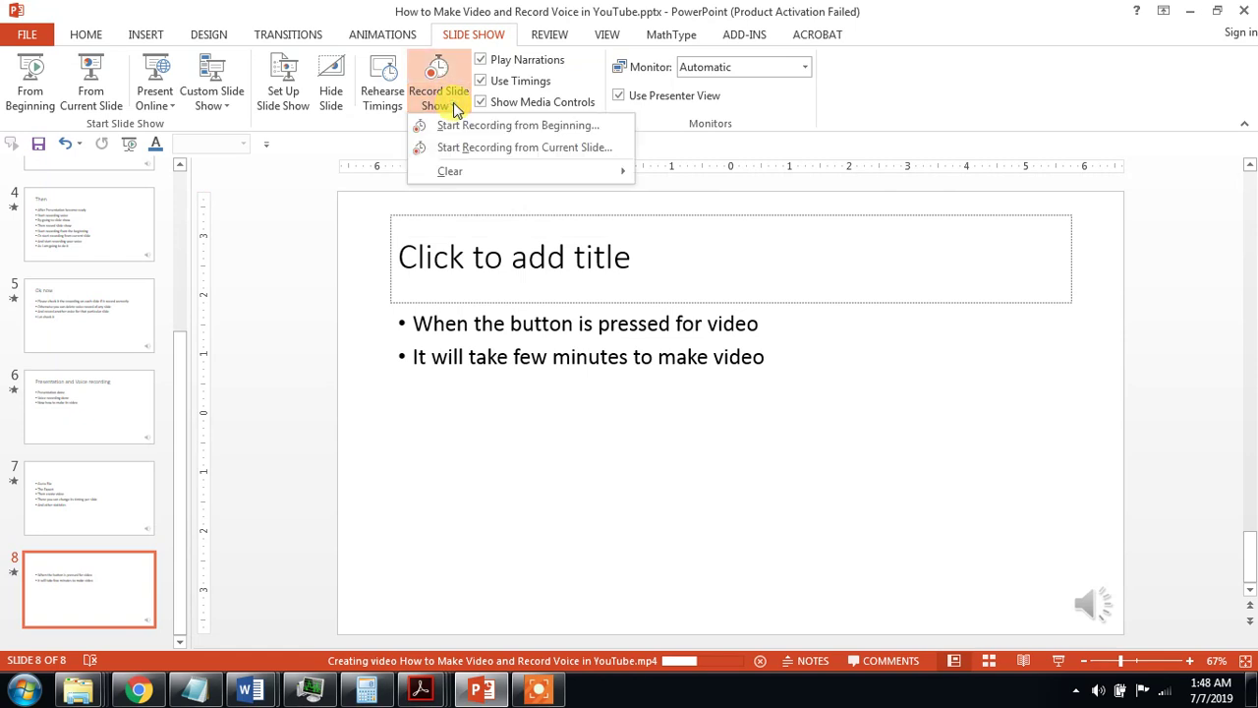
mouse_move(450, 171)
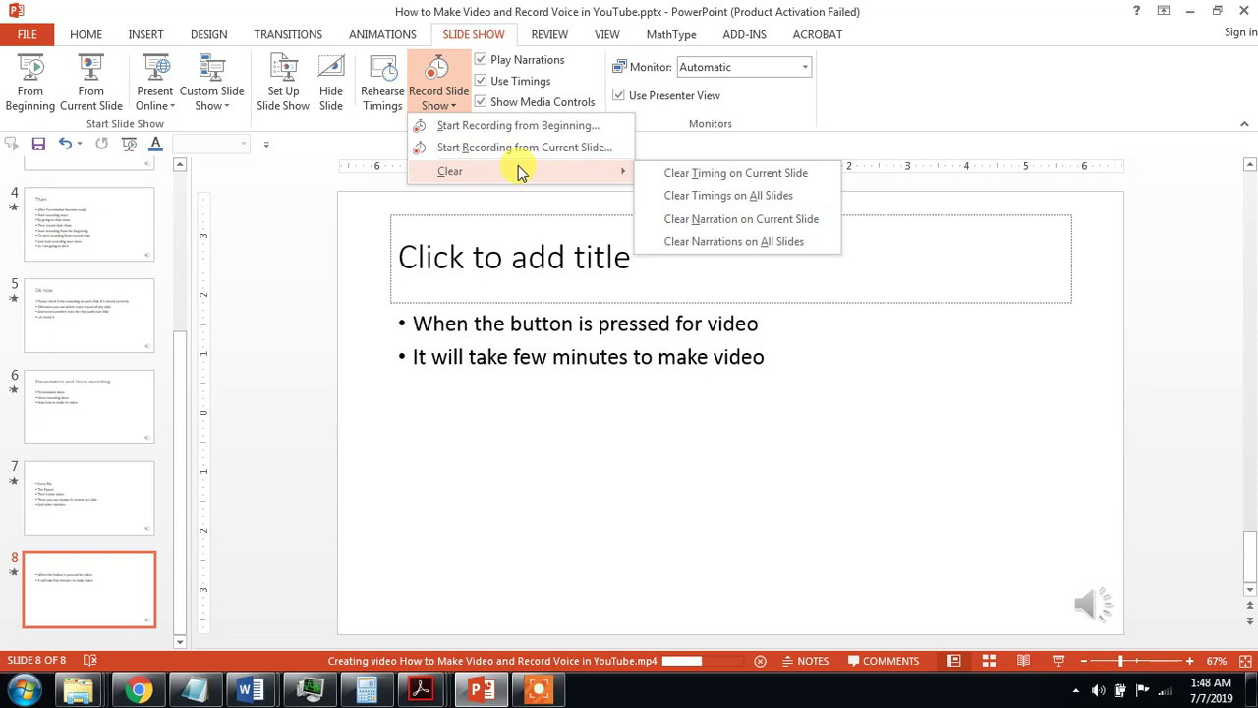
click(437, 12)
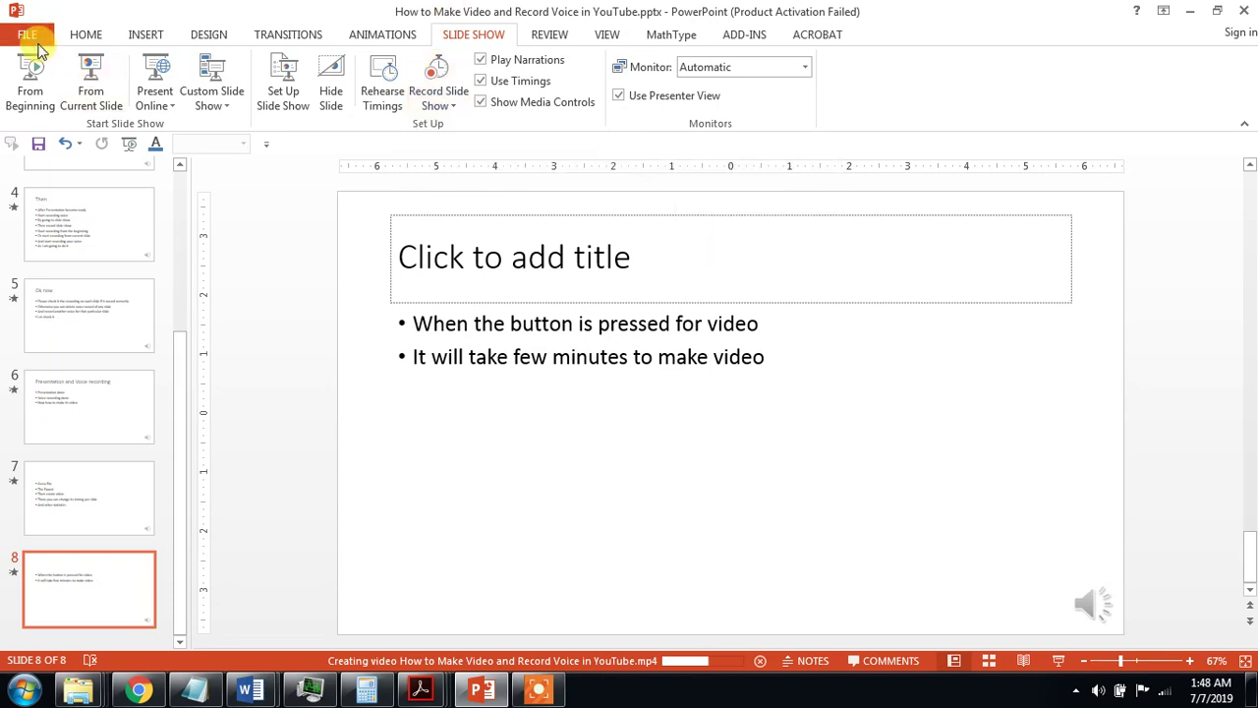
click(27, 35)
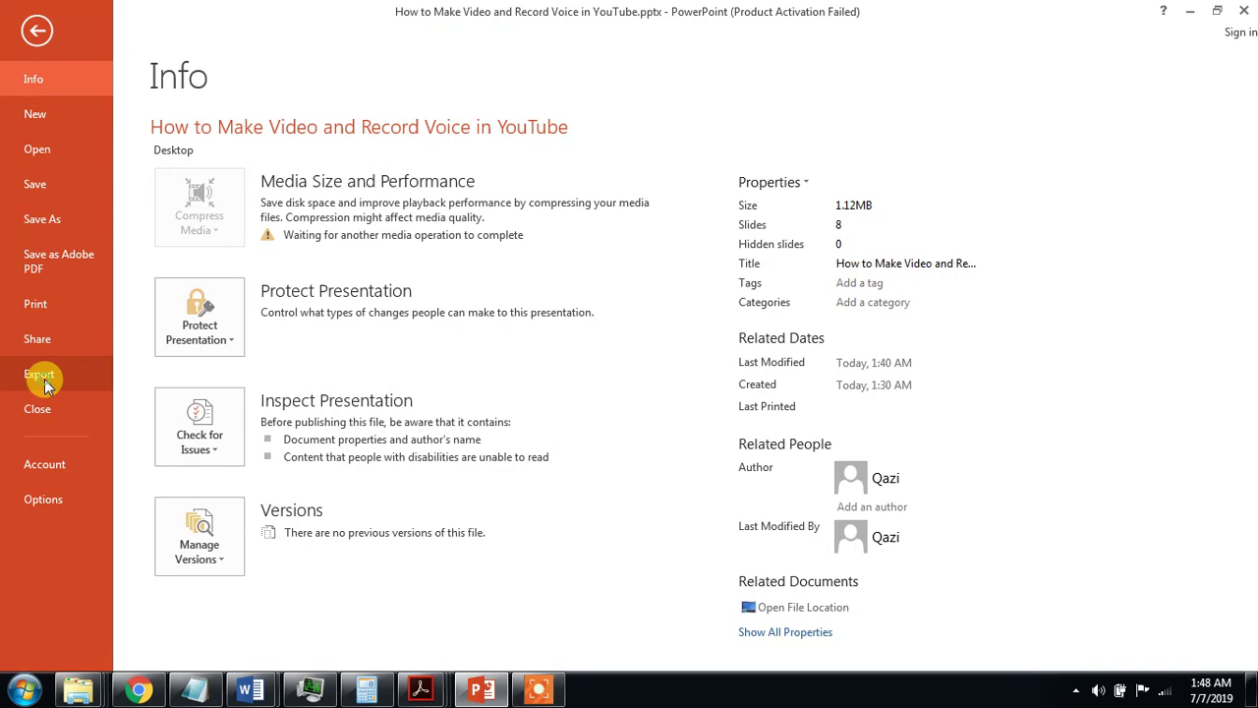
click(45, 384)
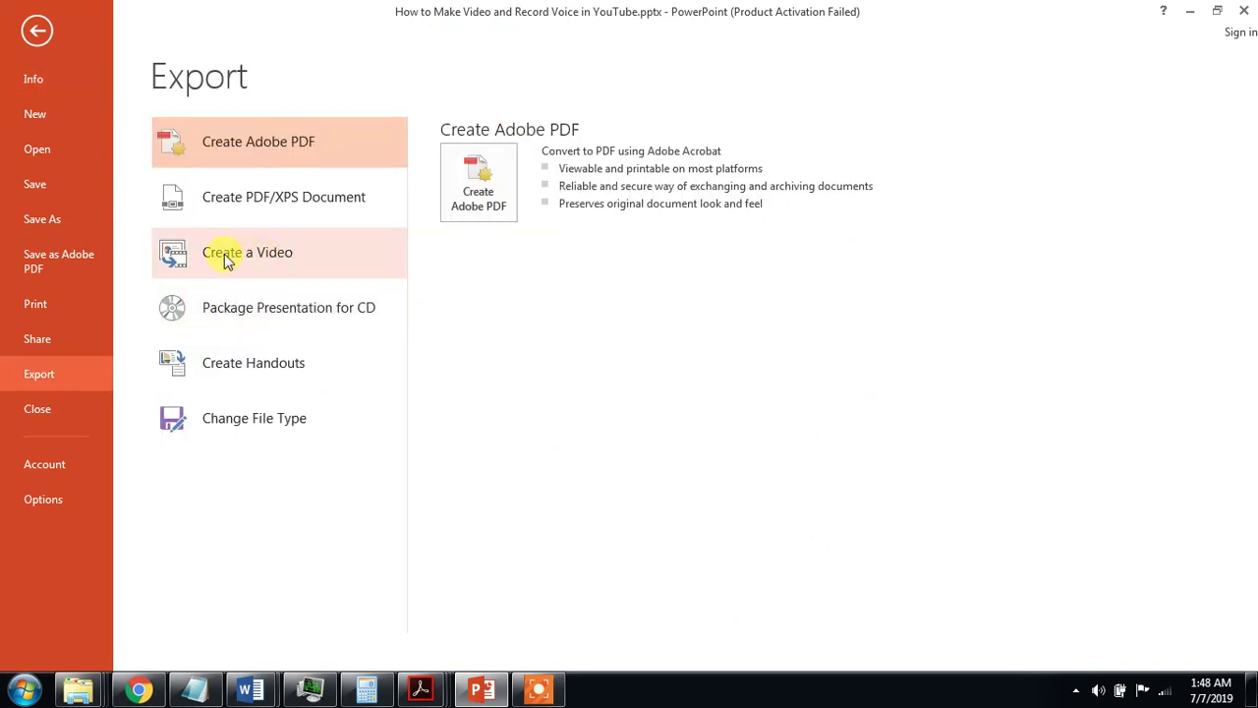
click(40, 31)
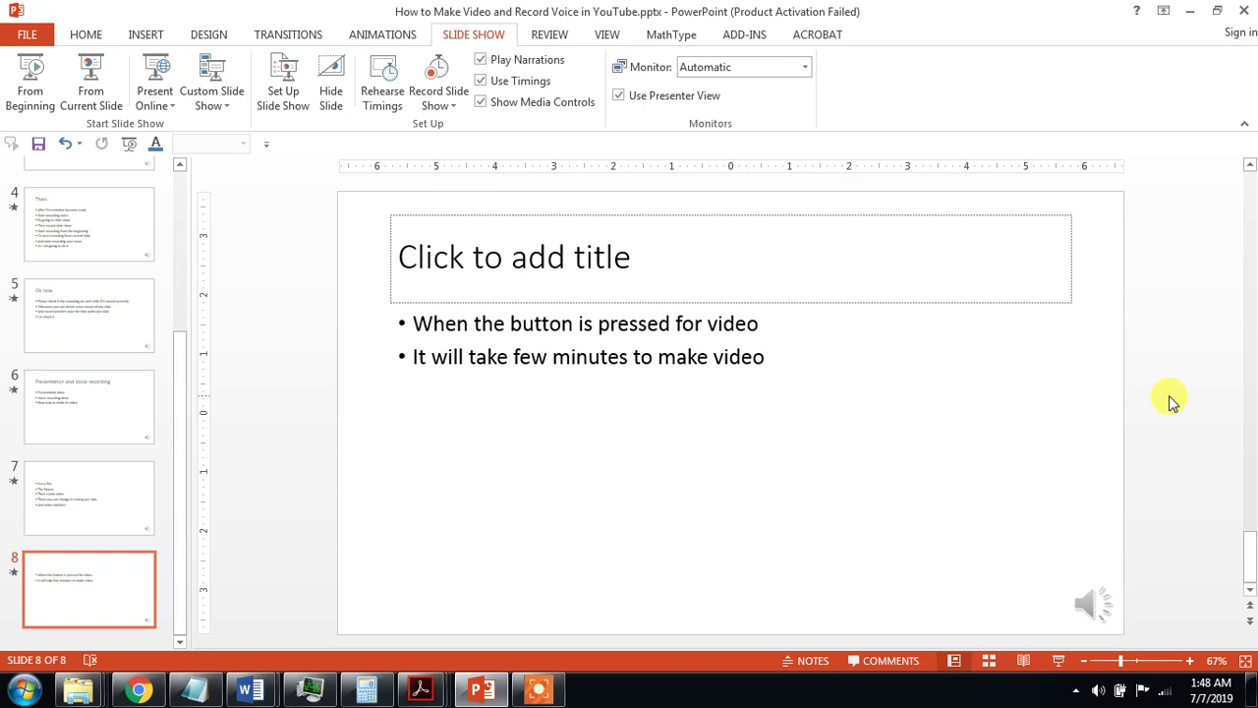
Add slide 8 bullets 'Let check the video by running it' and 'as video is created successfully.' plus an empty bullet.
click(826, 358)
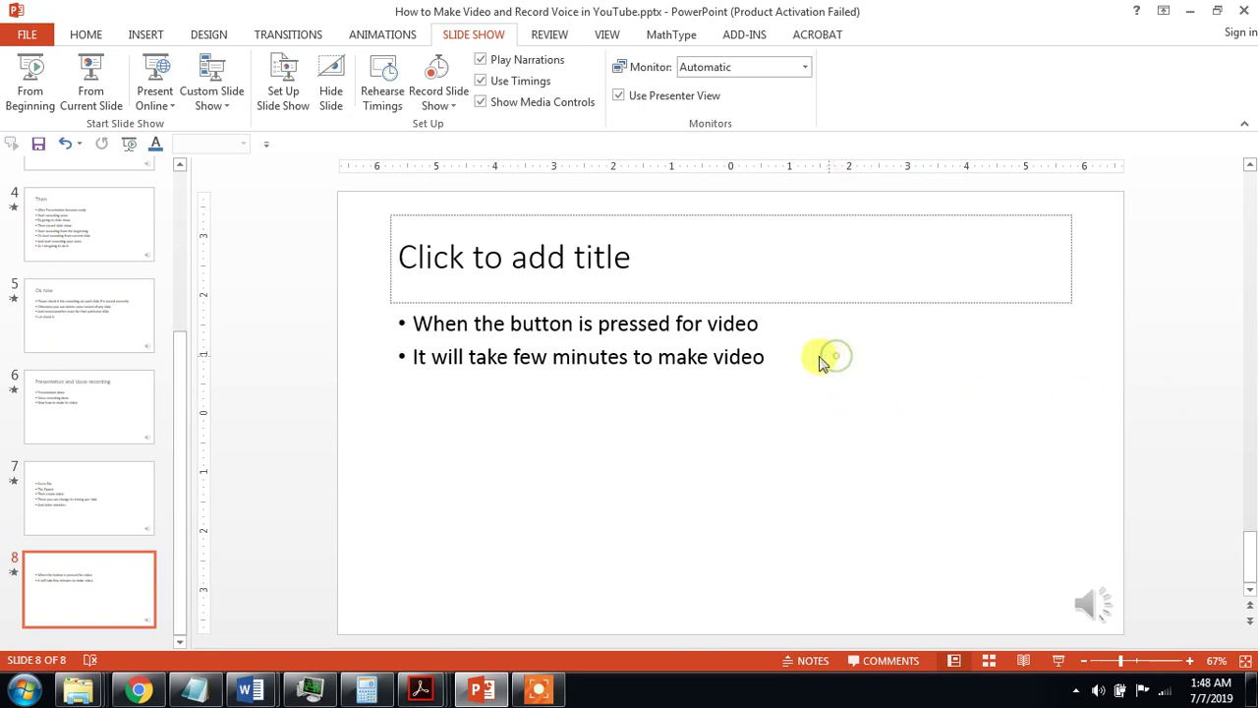
click(743, 357)
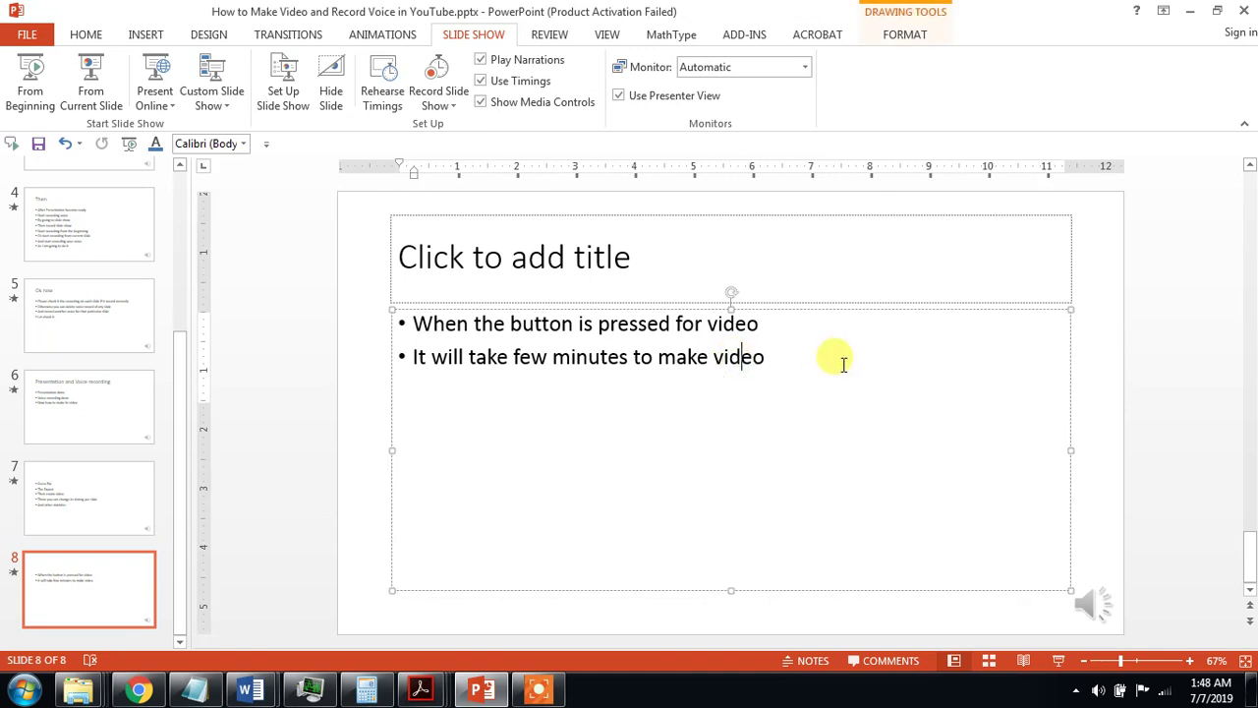
key(Return)
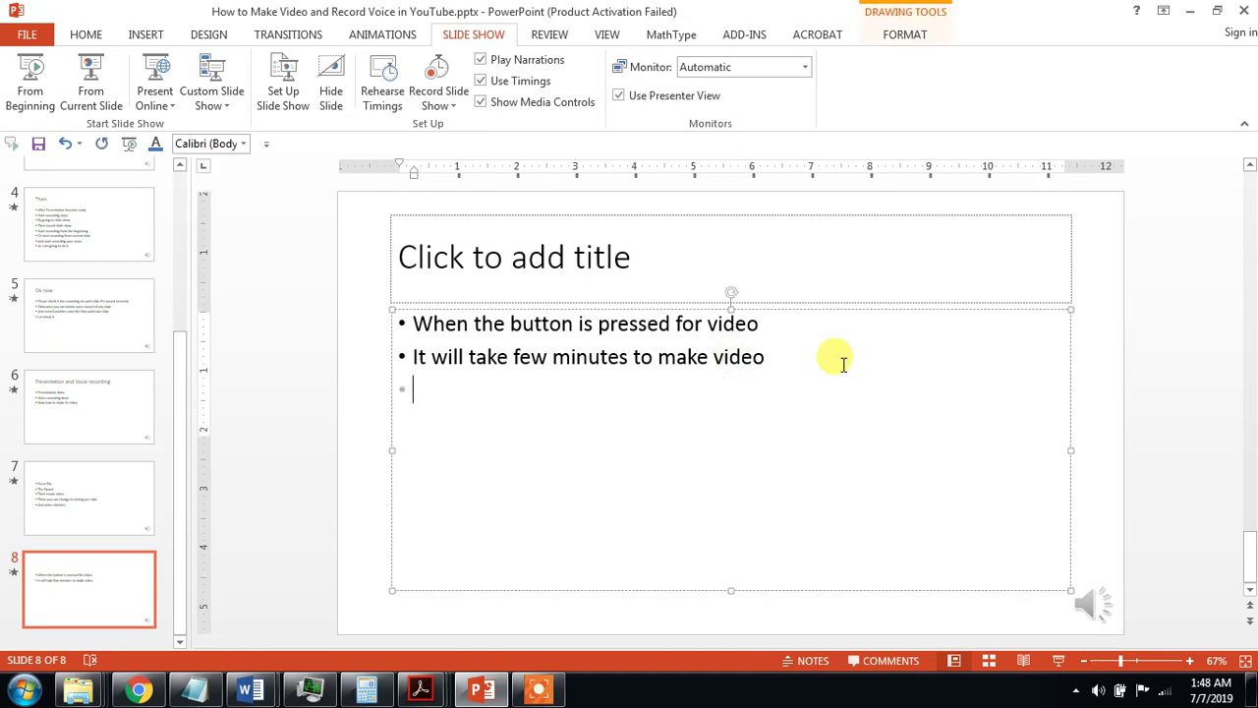
text(Le)
text(t chec)
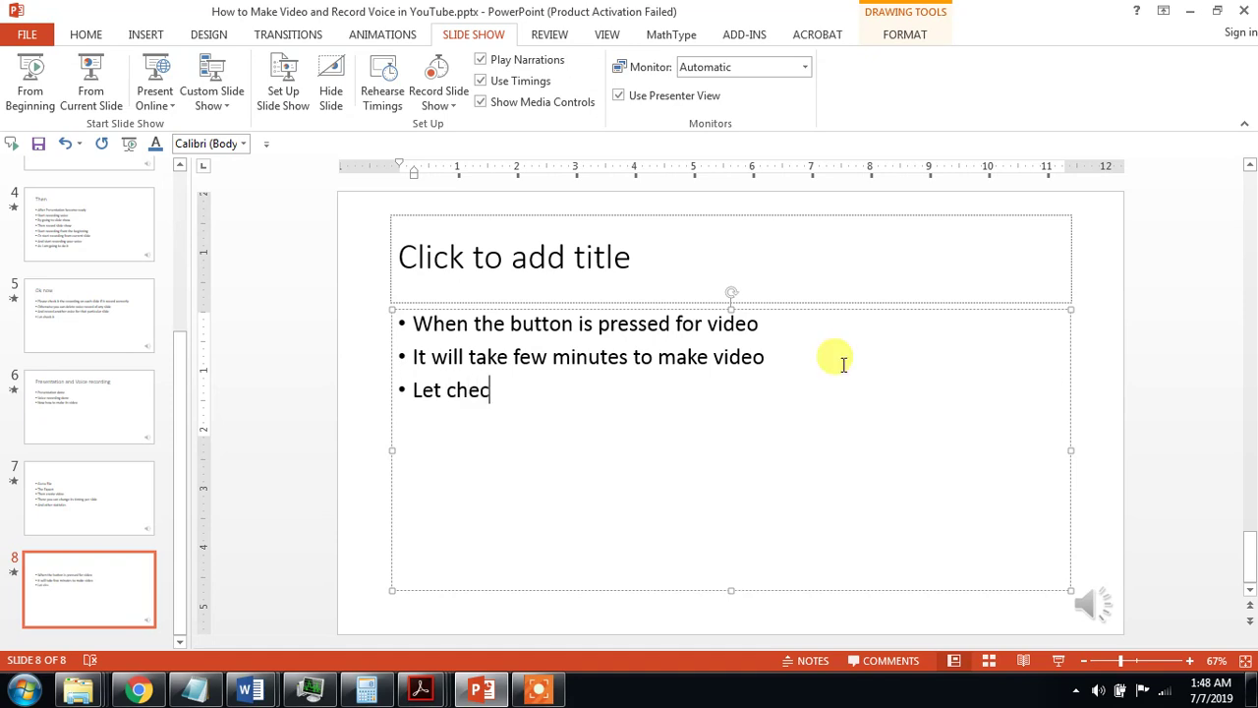
text(k the )
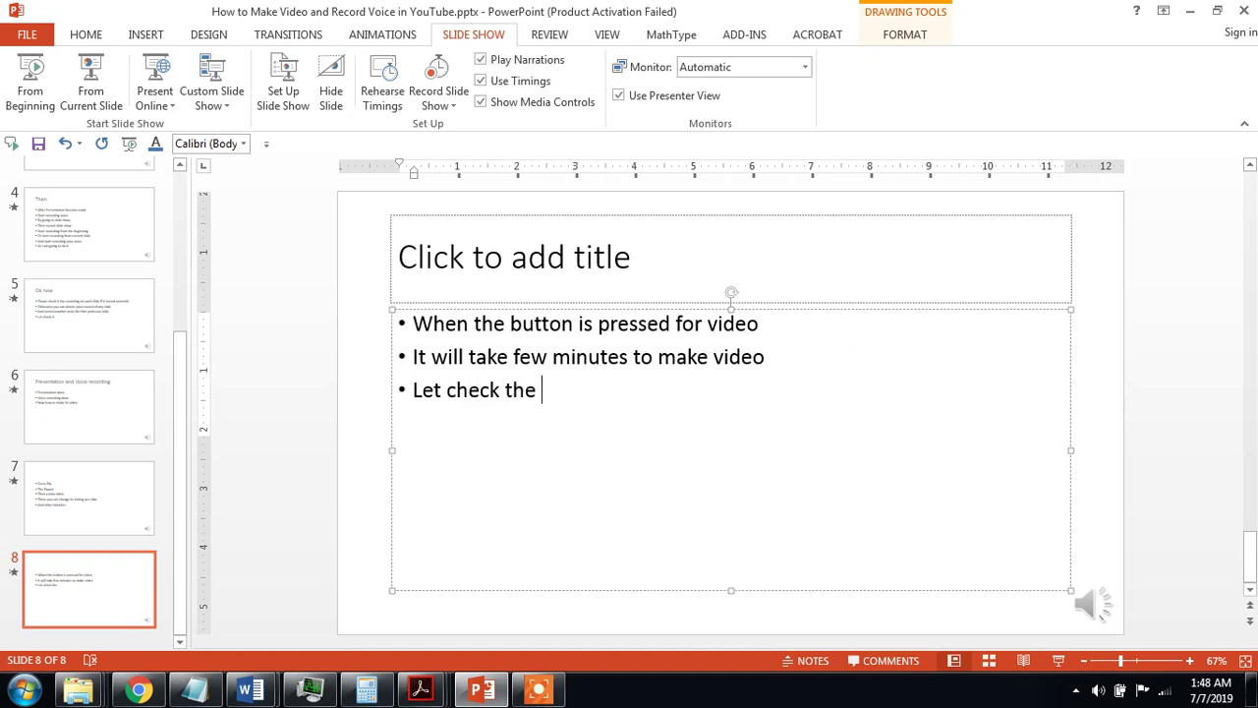
text(vide)
text(o by )
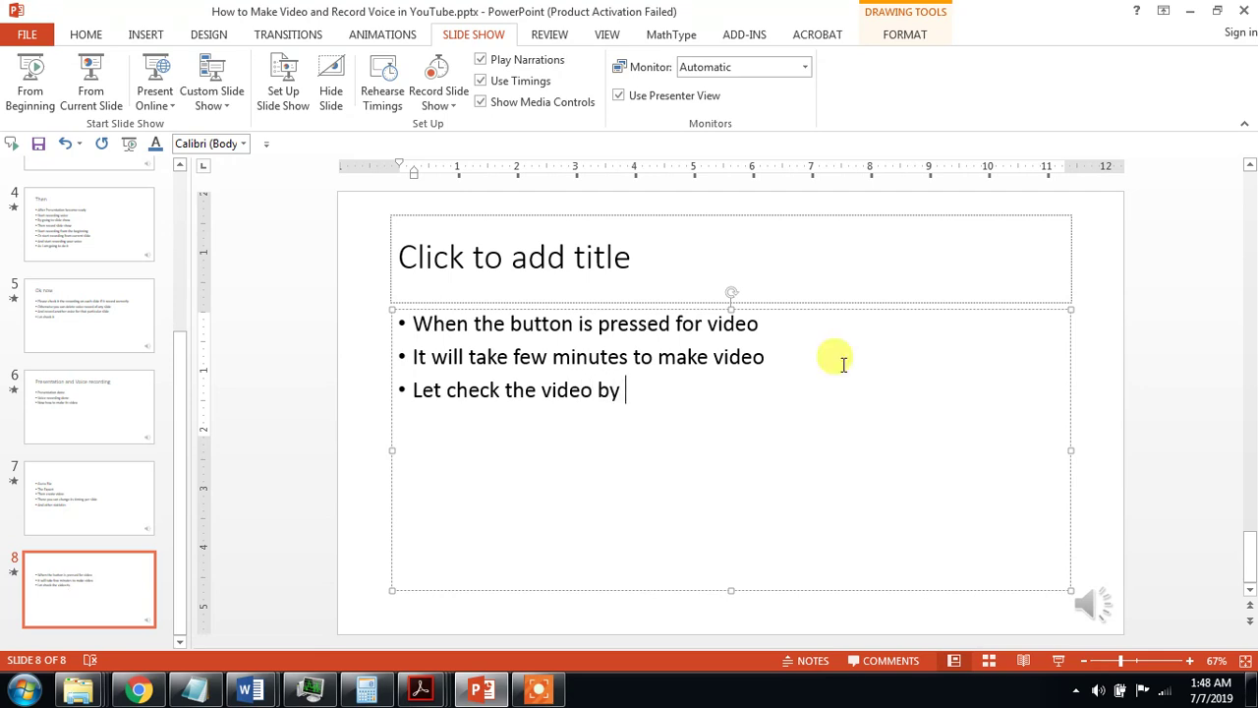
text(running)
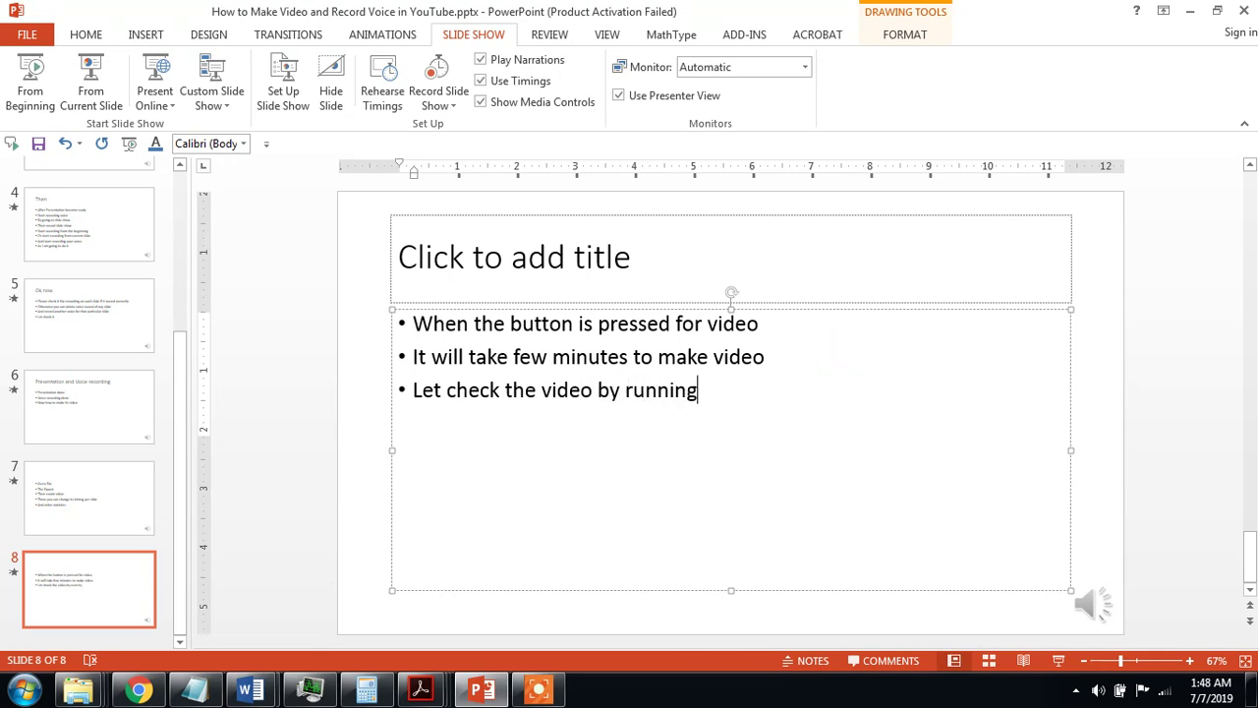
text( it)
key(Return)
text(as vi)
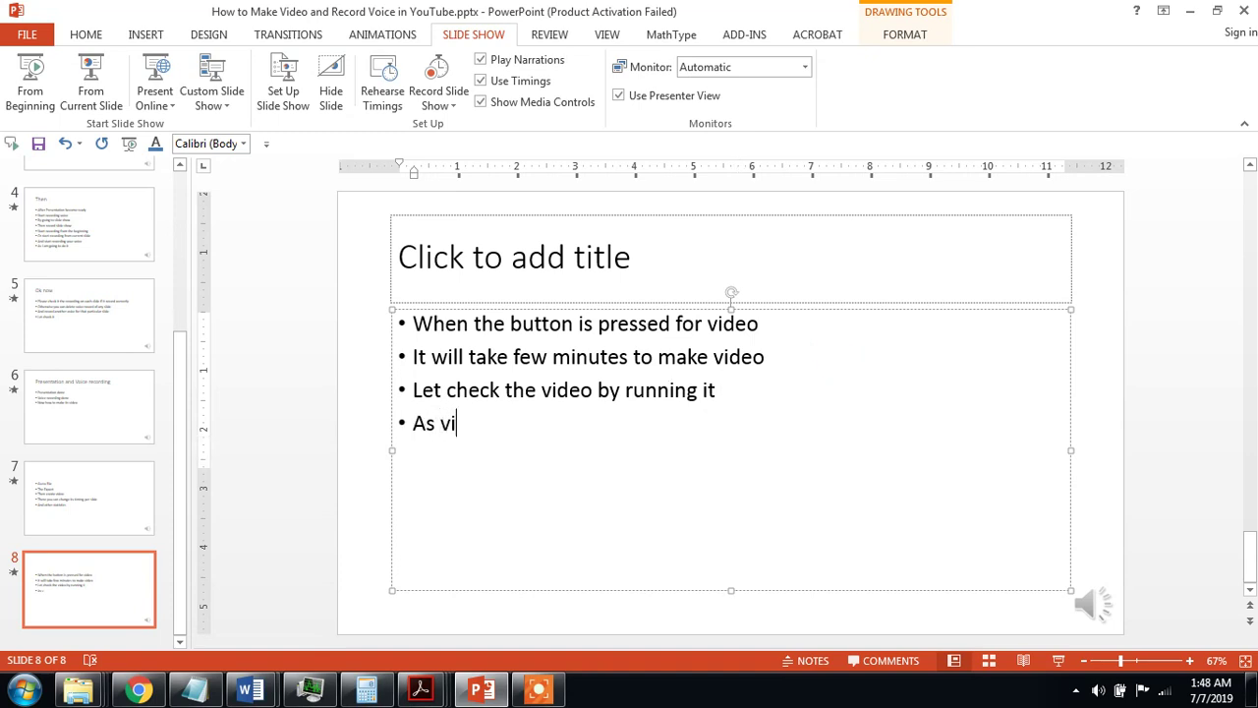
text(deo)
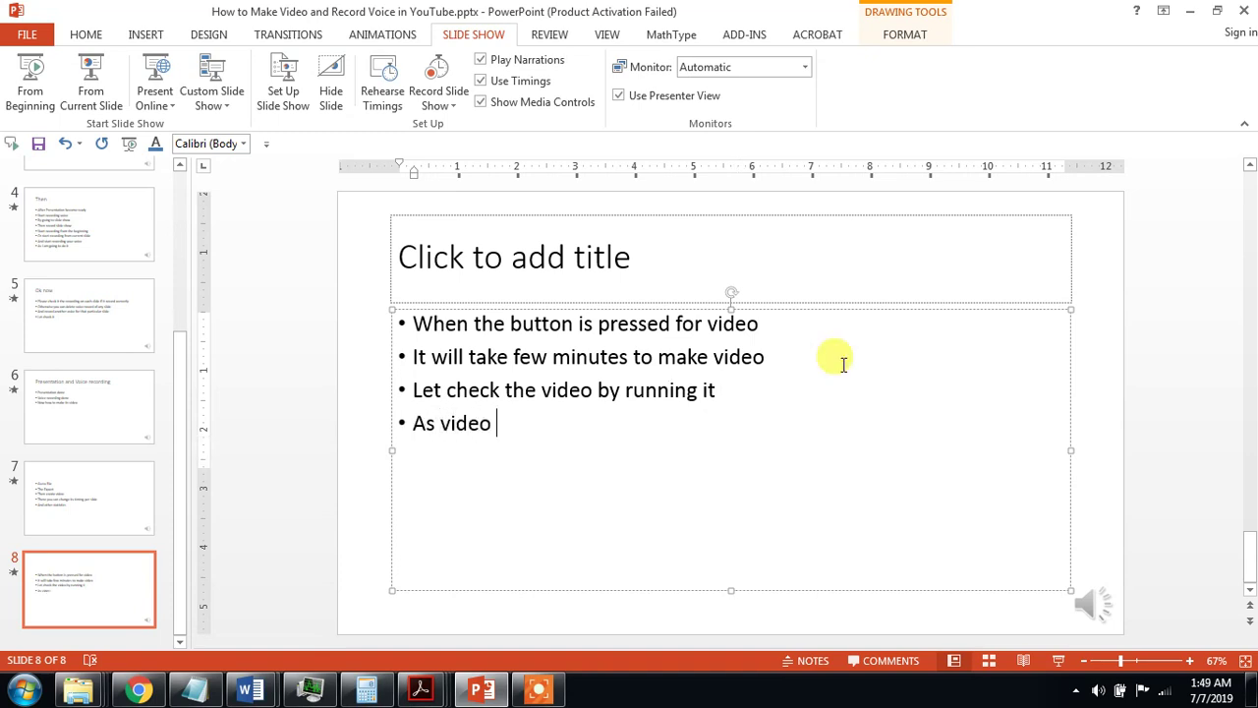
text( is crea)
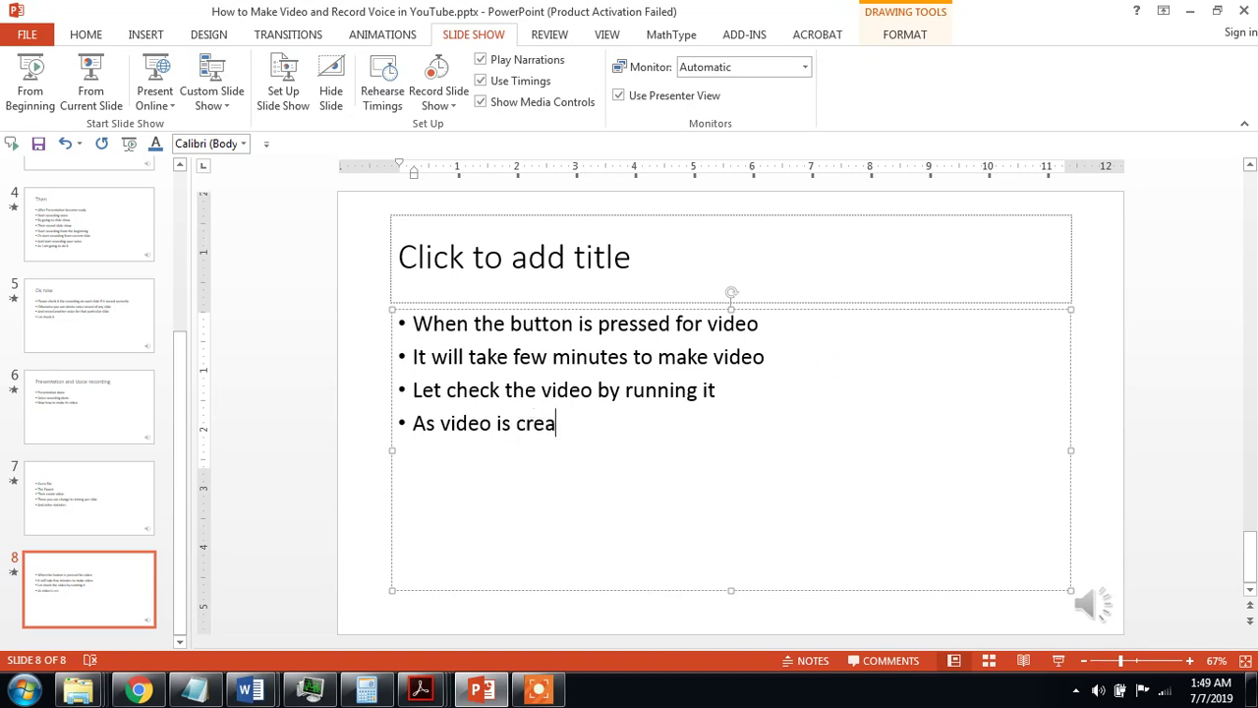
text(ted)
text( succes)
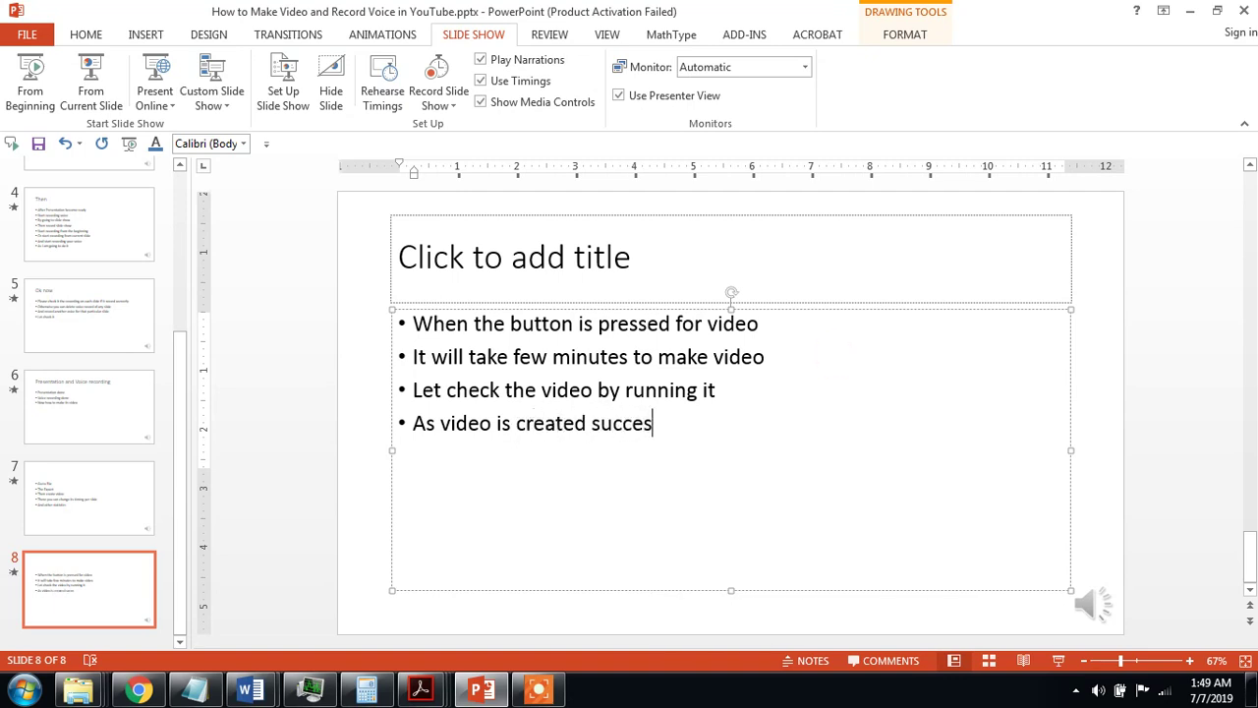
text(sful)
text(ly.)
key(Return)
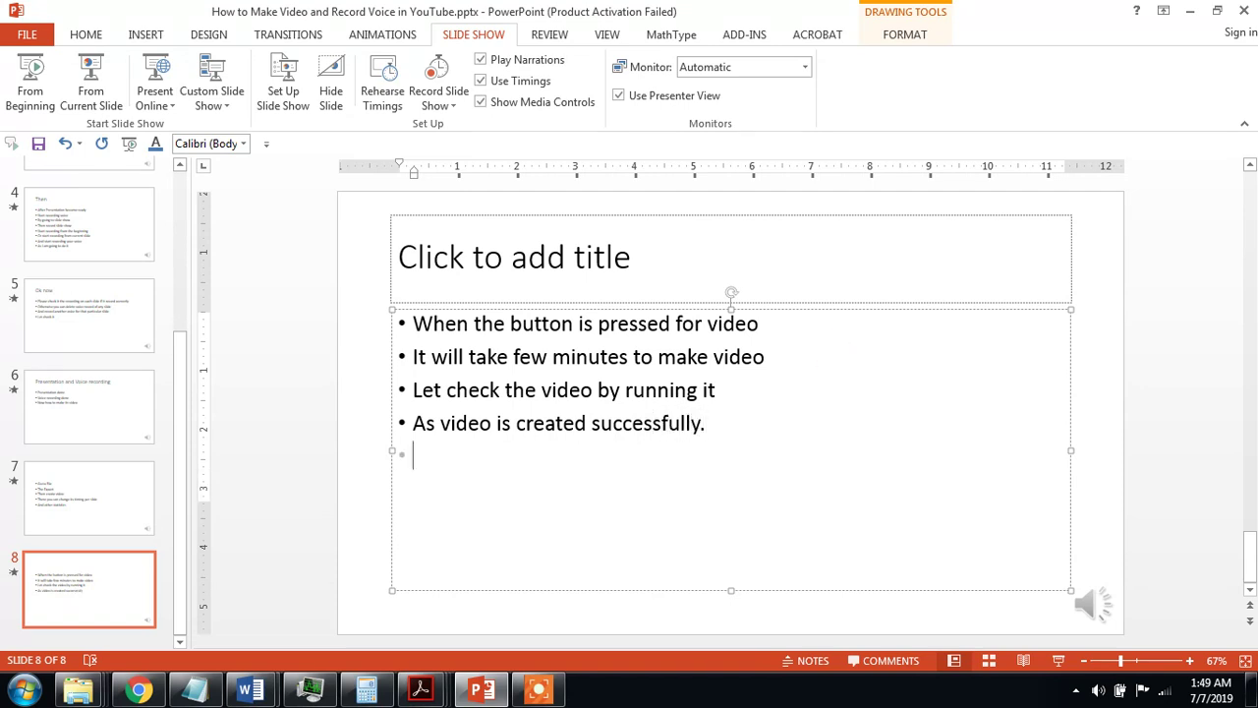
Minimize PowerPoint, move the exported 'How to Make Video and Record Voice in YouTube.mp4' aside, and open it in VLC media player.
click(1189, 11)
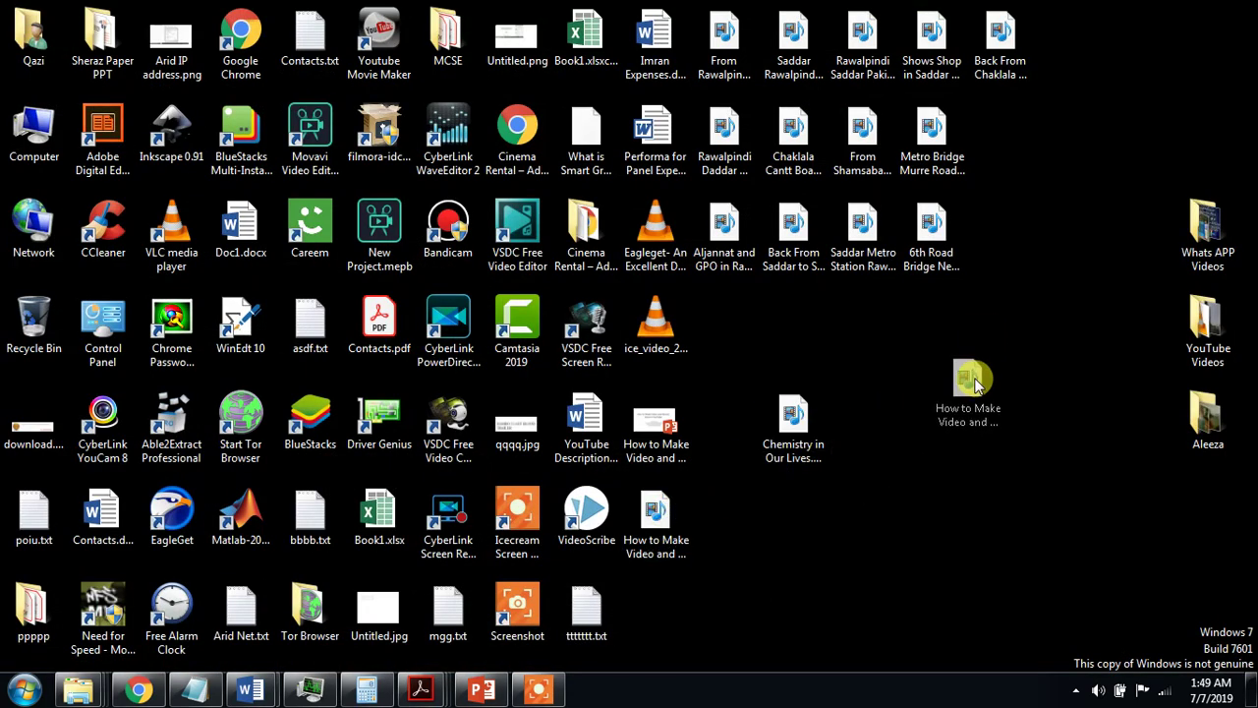
drag(662, 518, 969, 375)
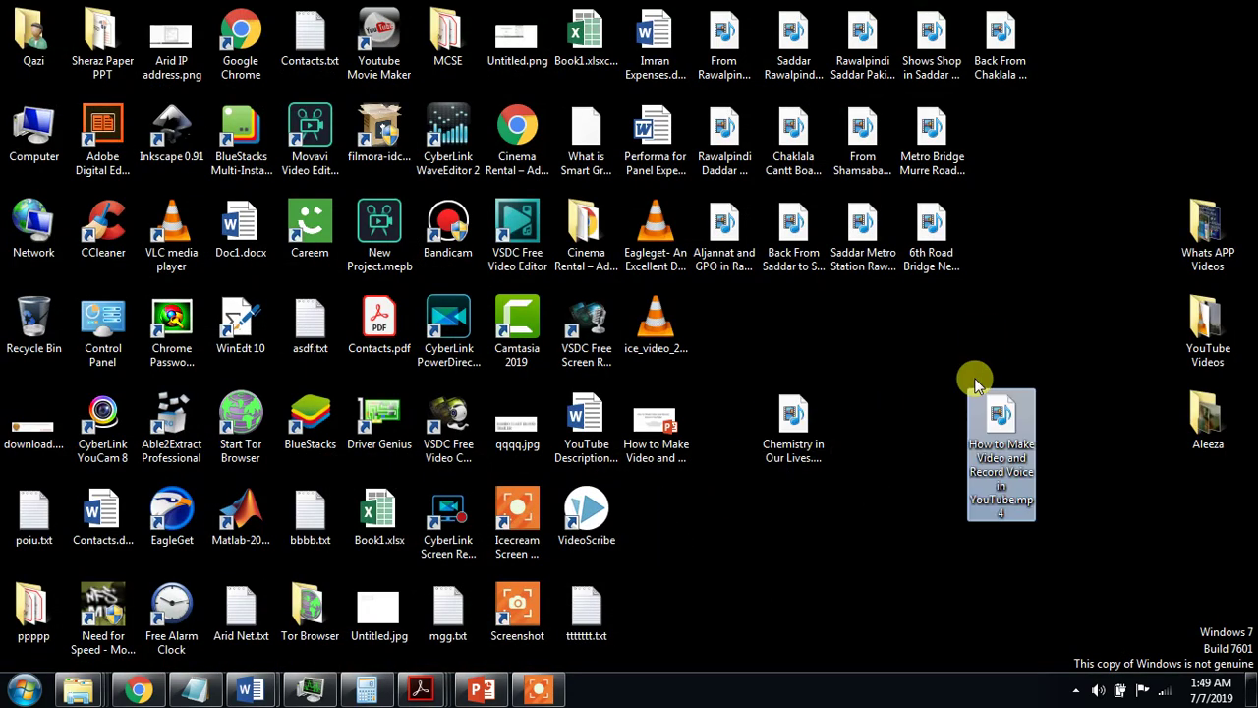
right_click(997, 476)
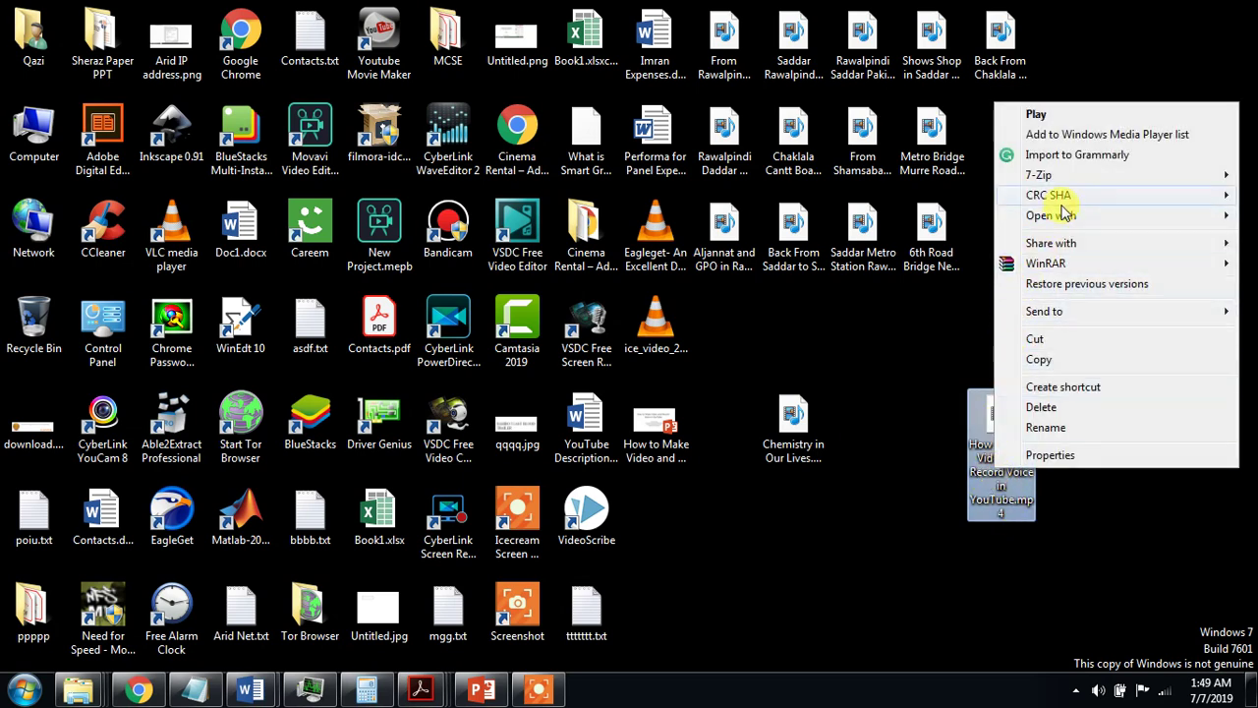
mouse_move(1049, 215)
click(871, 236)
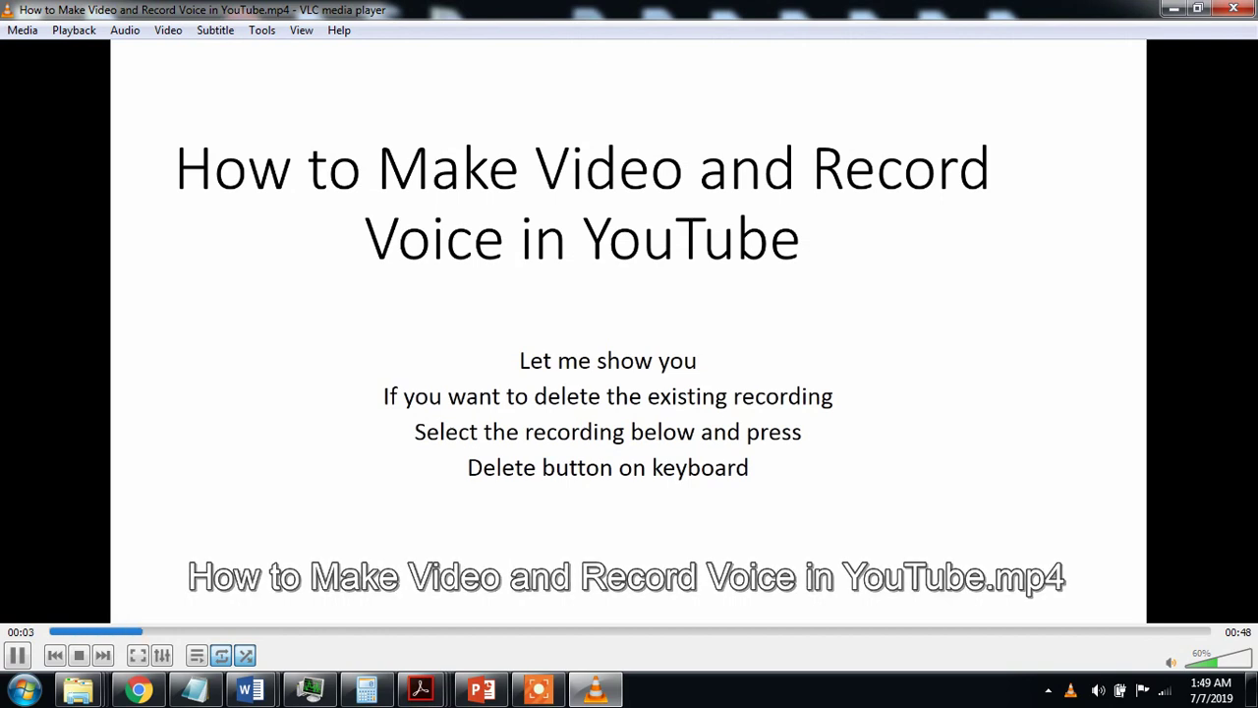
Raise VLC volume to 75%, watch the video to the end, then close VLC and return to PowerPoint.
scroll(934, 435, up, 1)
scroll(933, 436, up, 2)
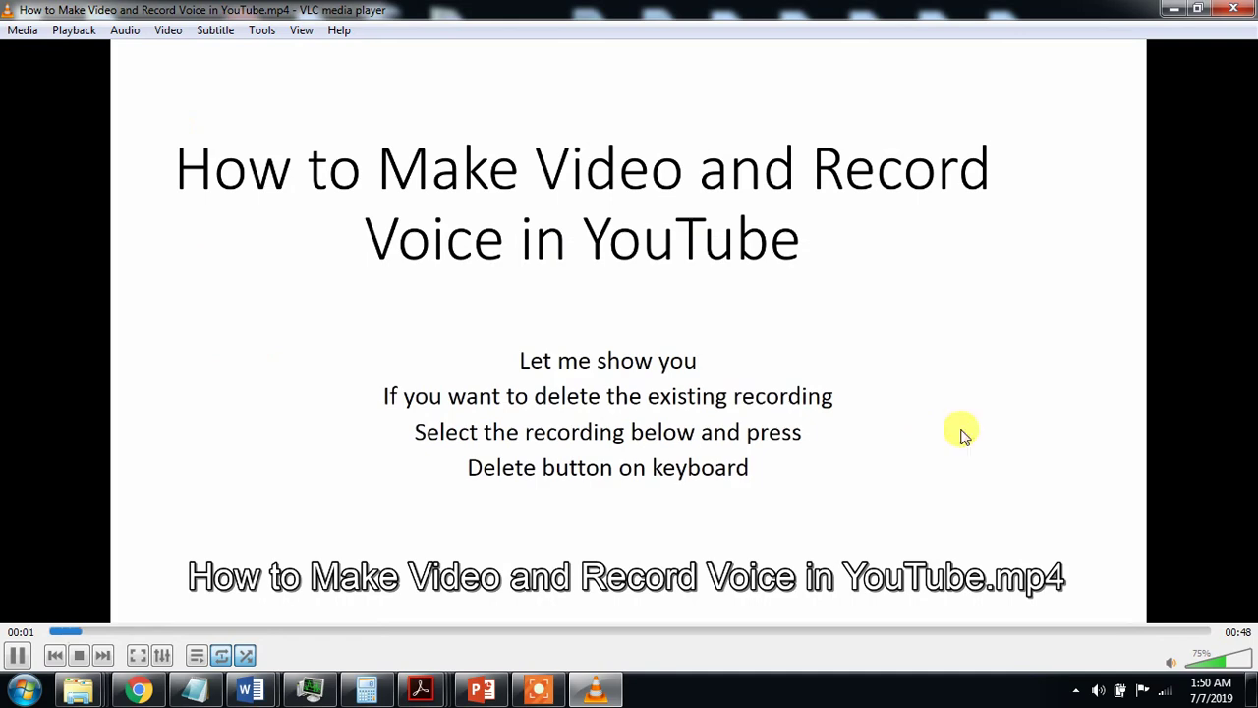
click(1233, 9)
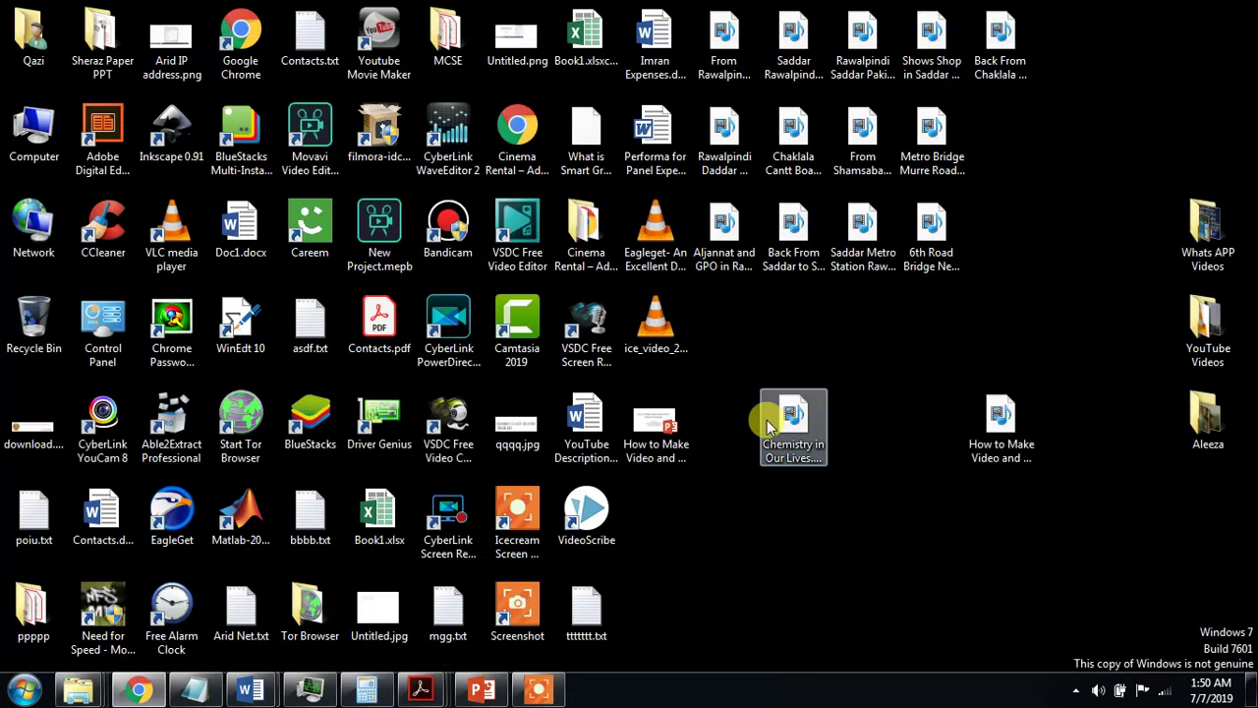
click(483, 690)
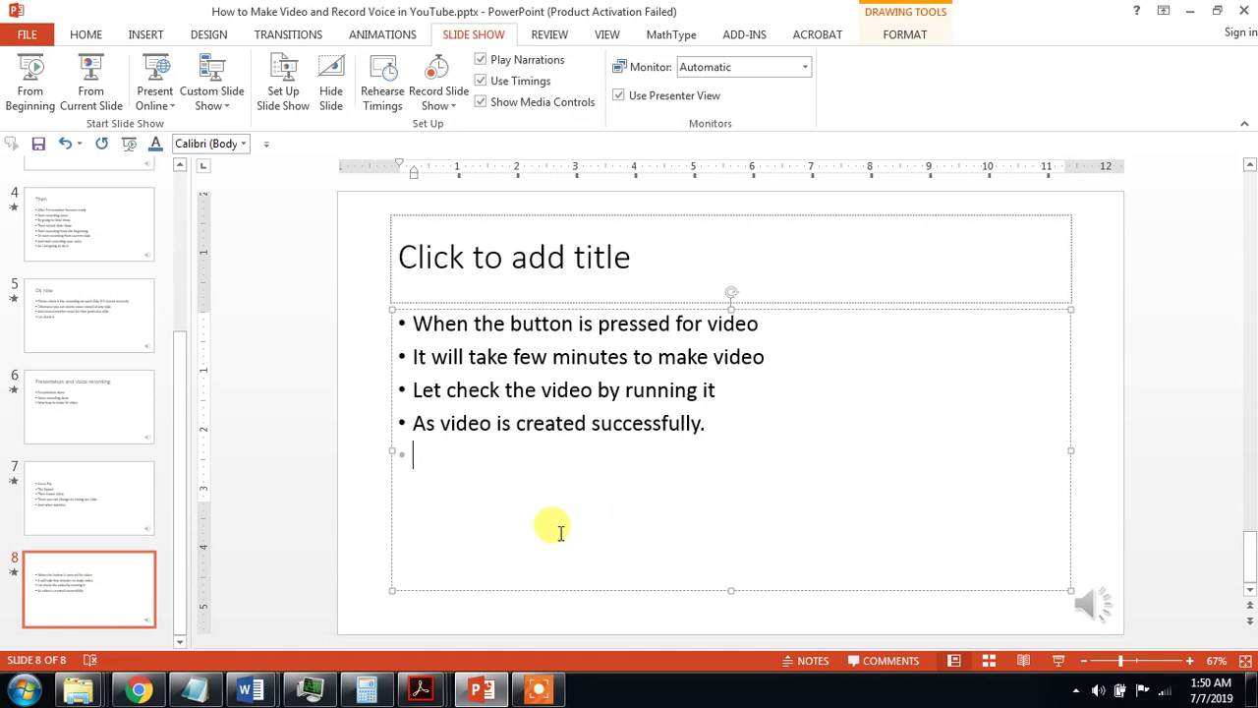
Type three bullets: 'Ok you see the video', 'thanks for watching', 'and donot forget to subscribe my channel'.
text(Ok )
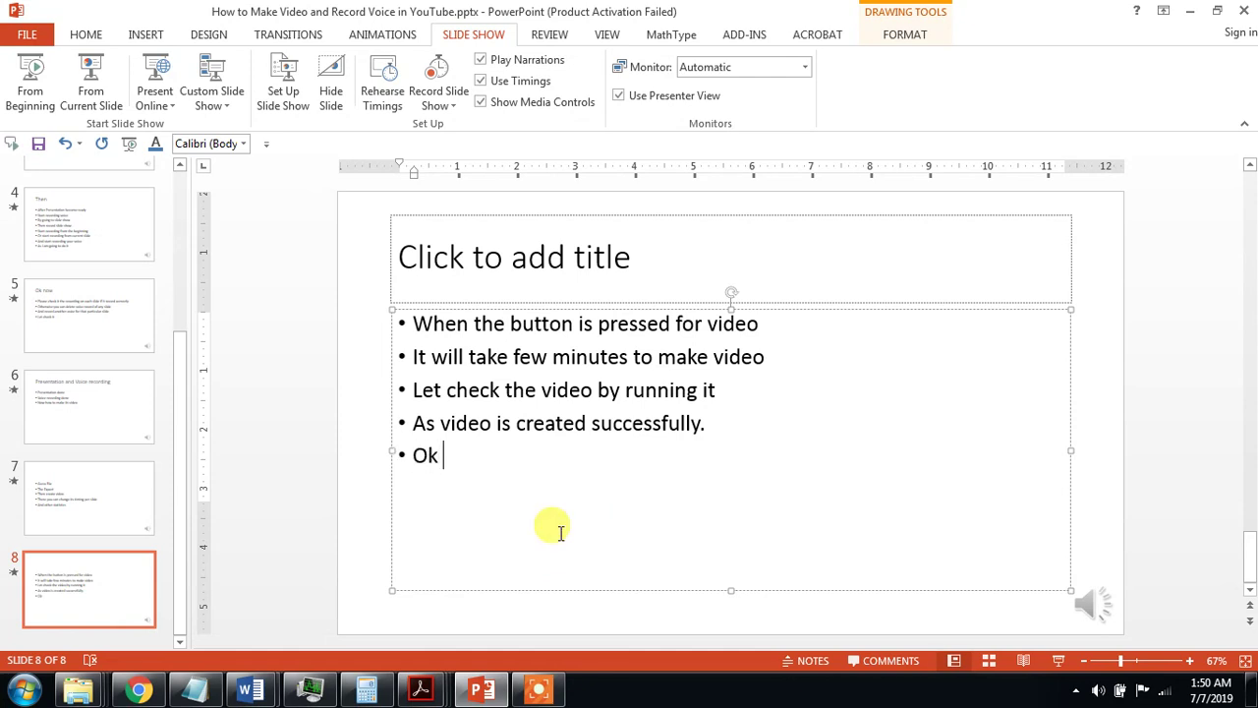
text(yo)
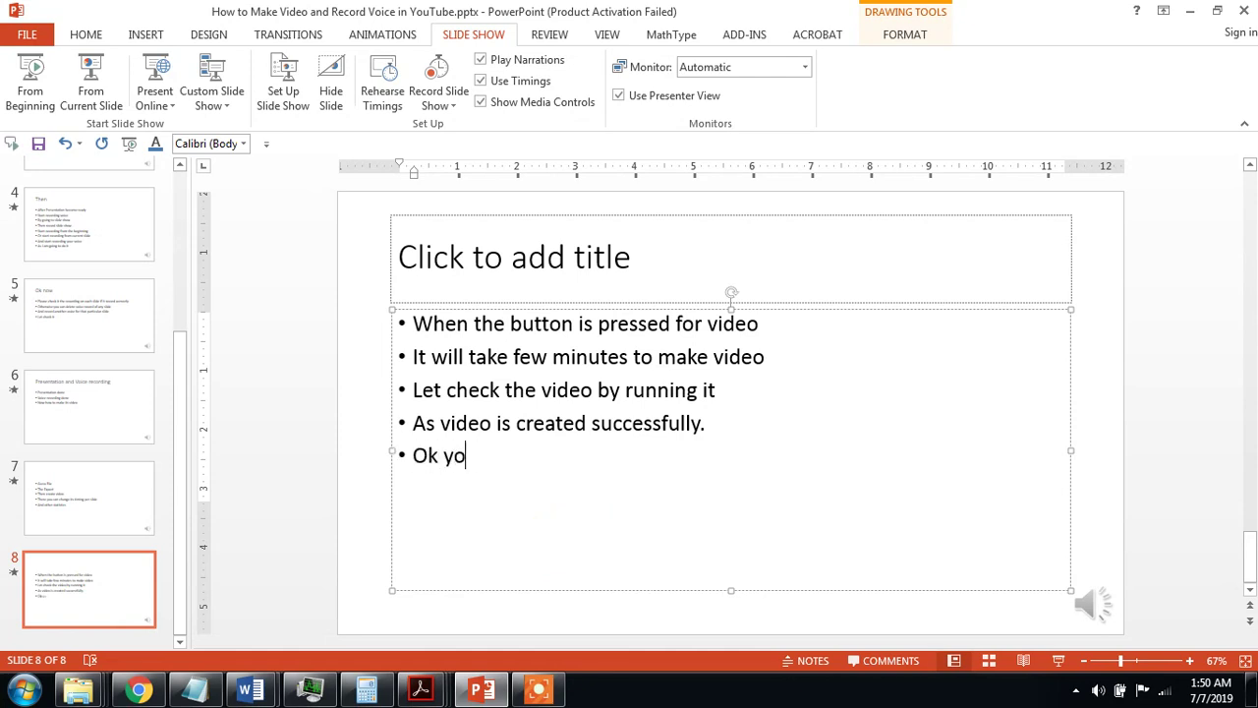
text(u see t)
text(he )
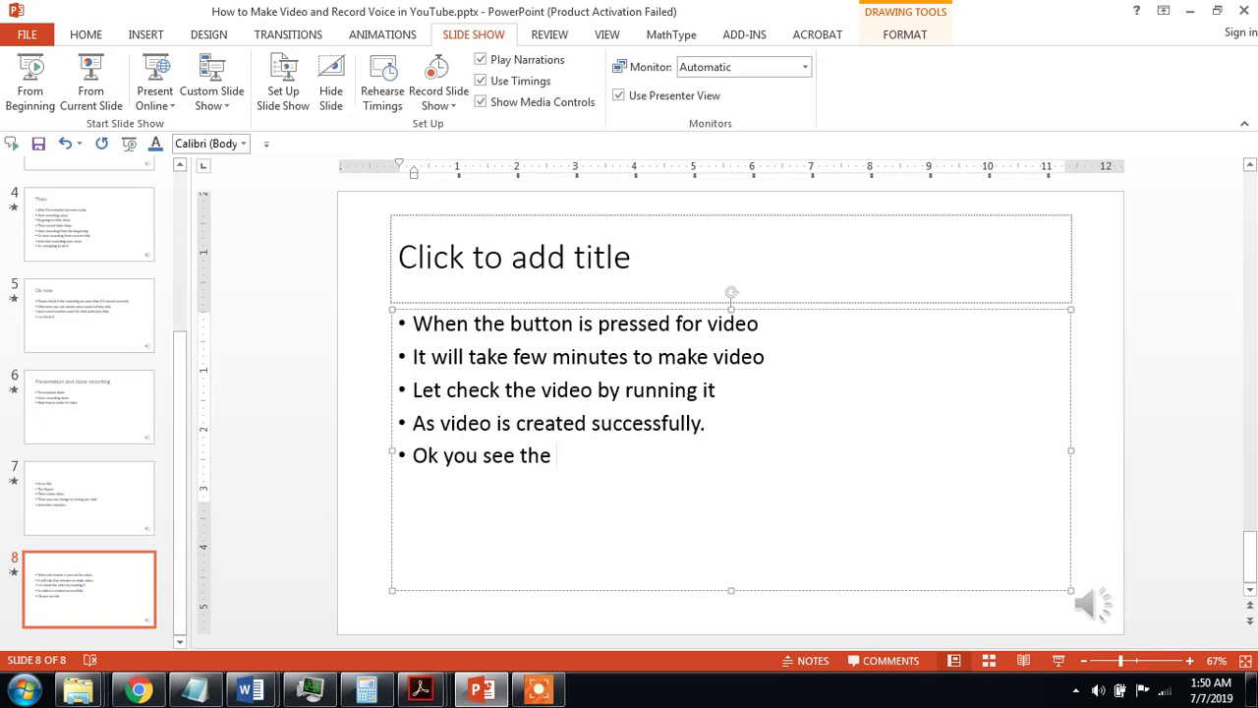
text(video)
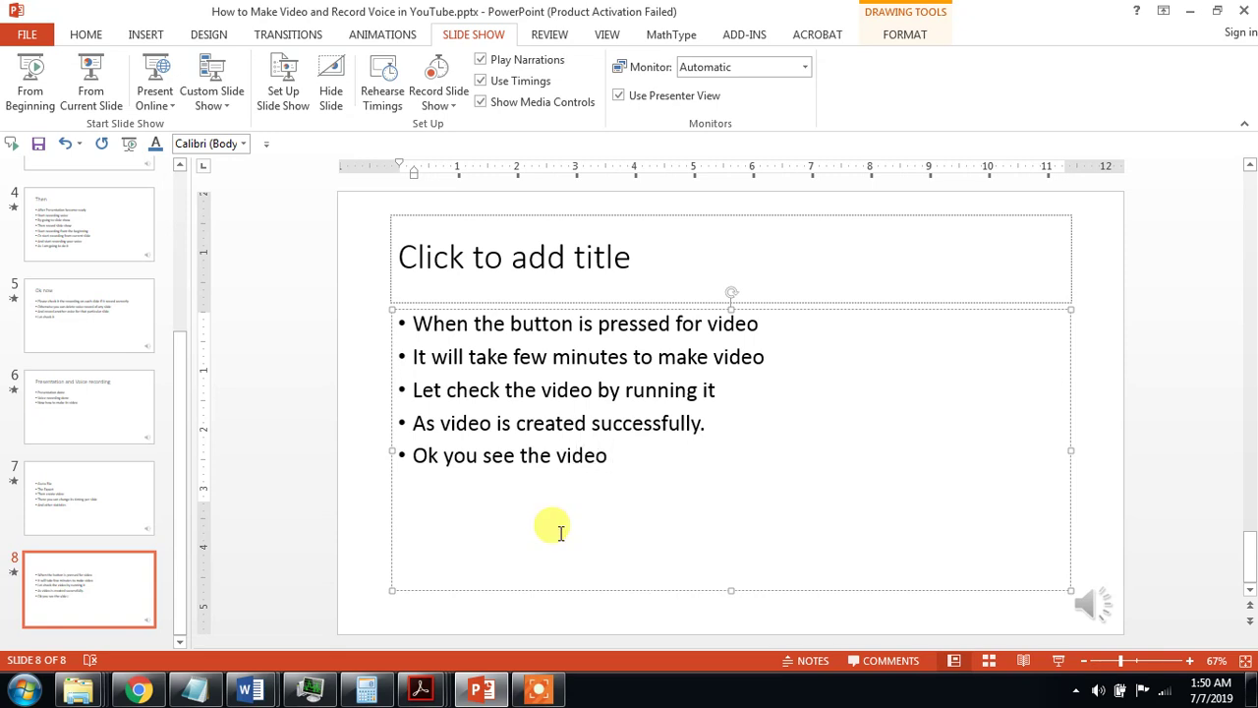
key(Return)
text(thank)
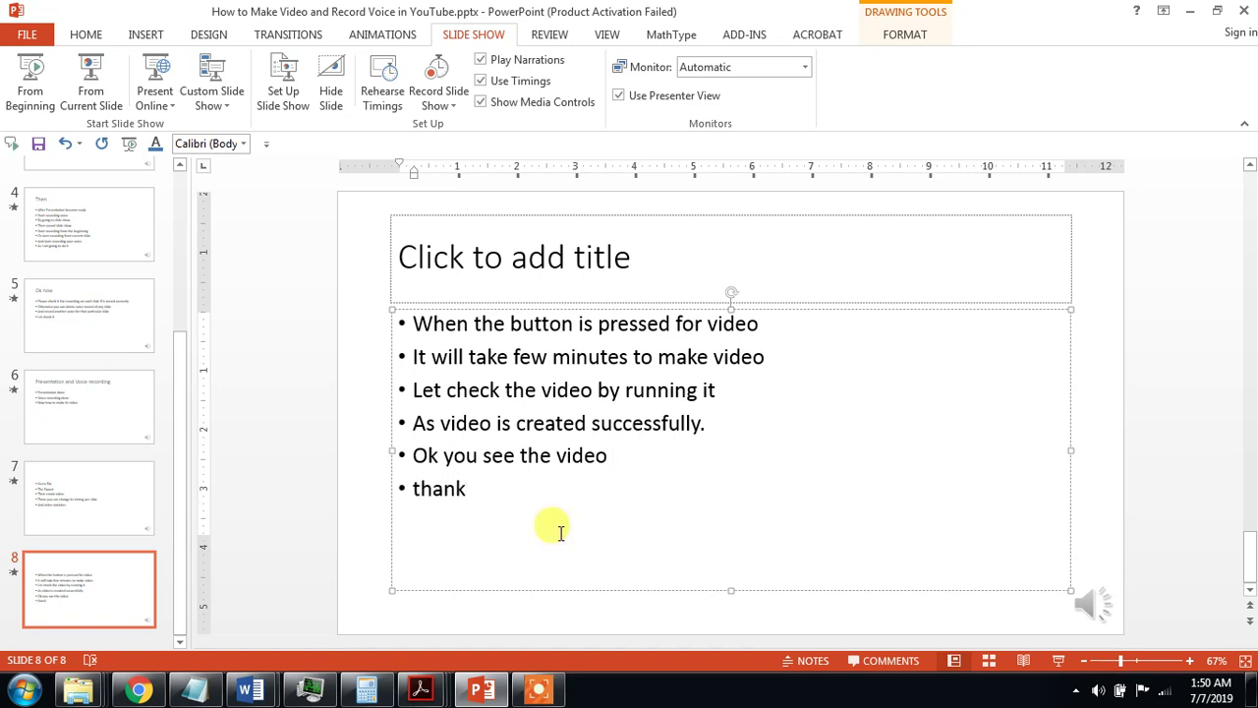
text(s for )
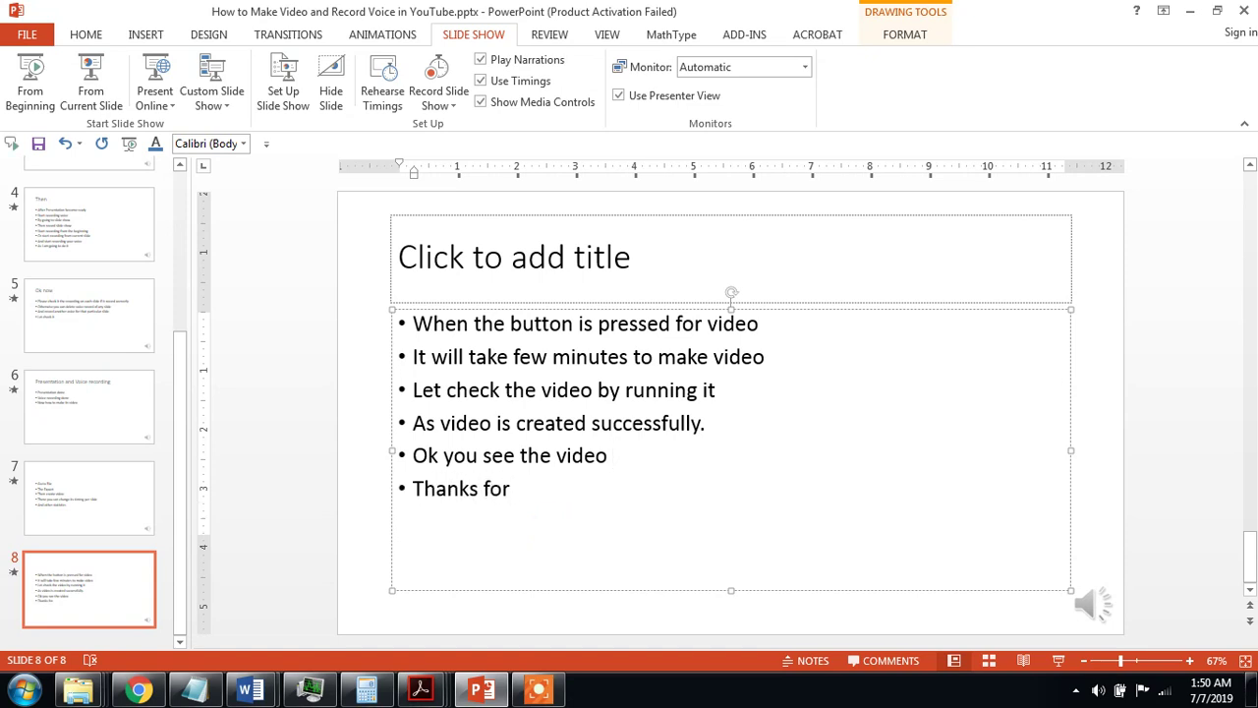
text(watch)
text(ing)
key(Return)
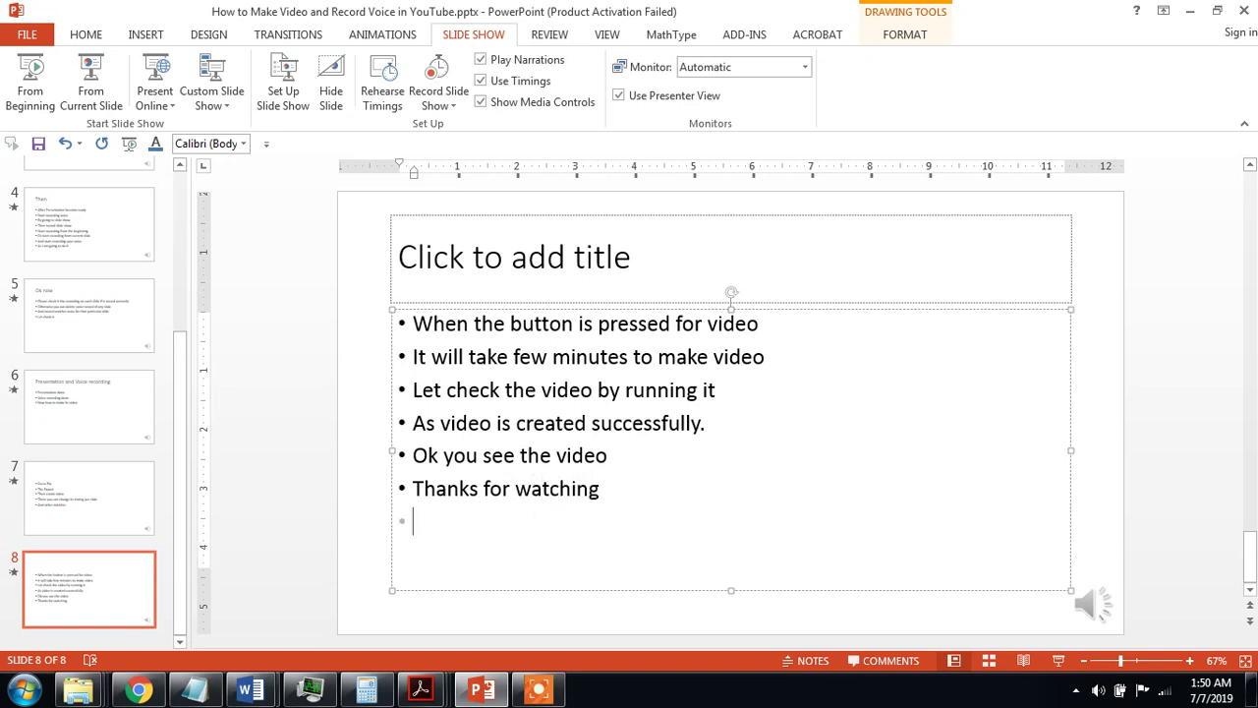
text(and do)
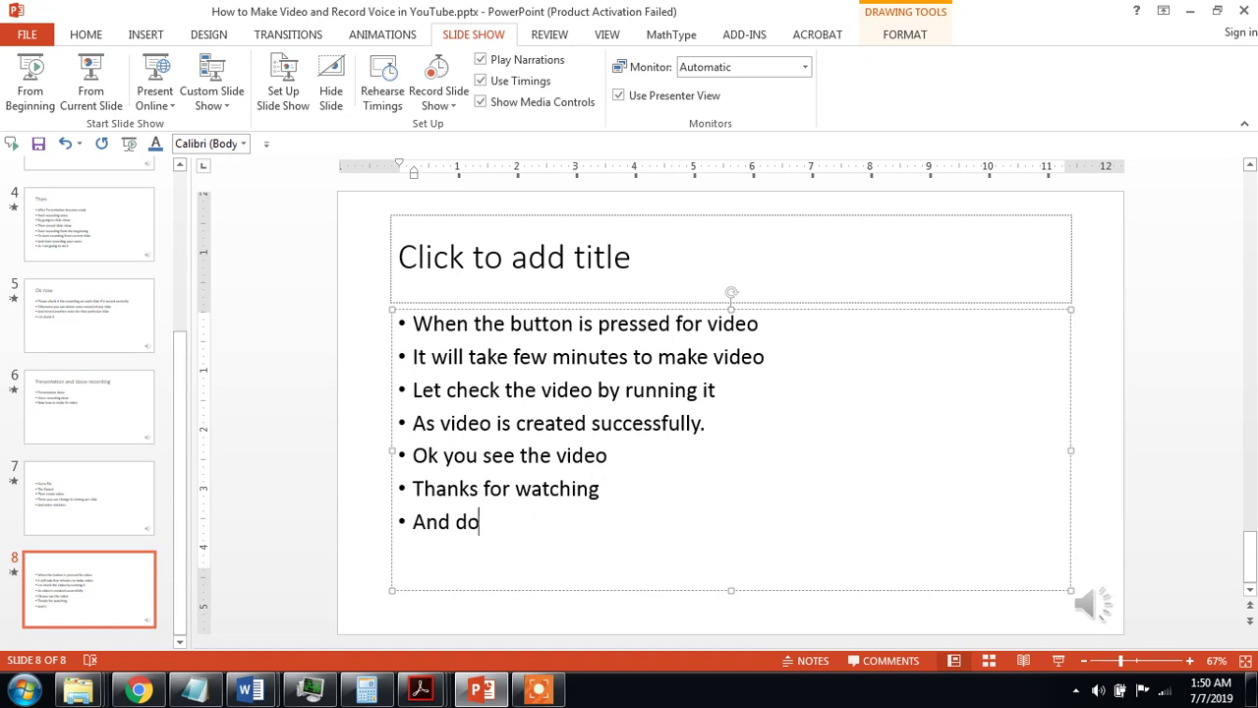
text(not fo)
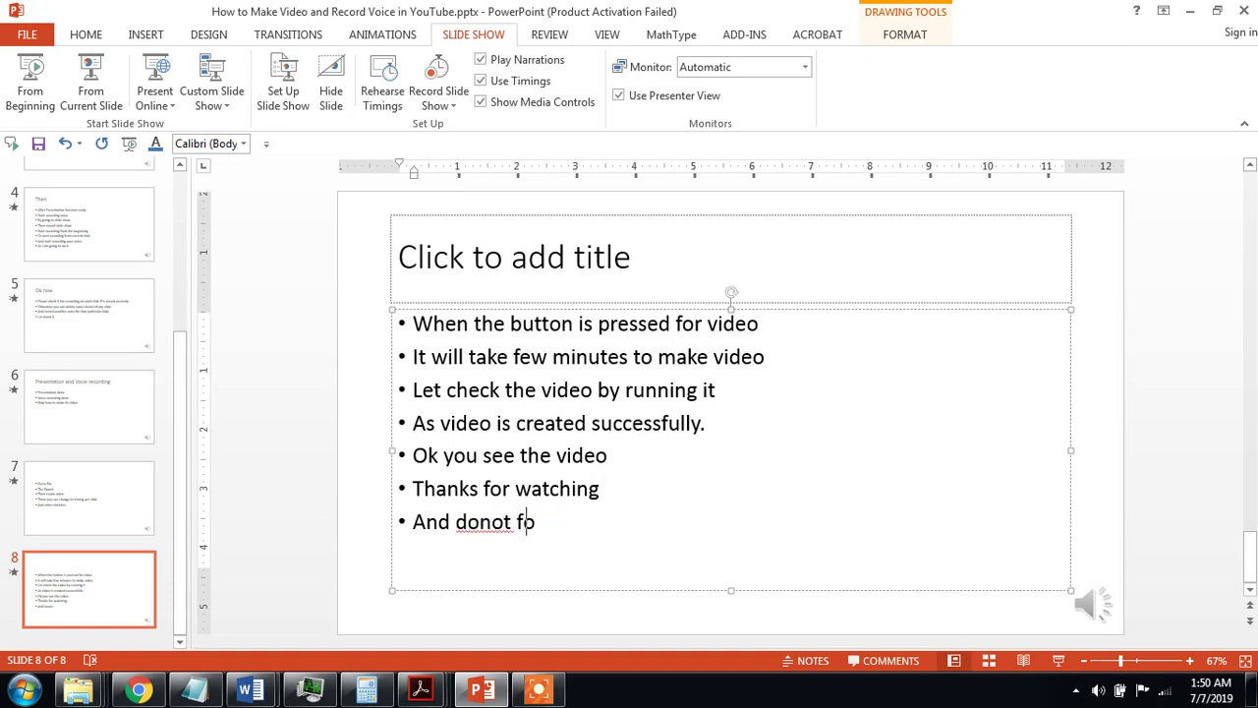
text(rget )
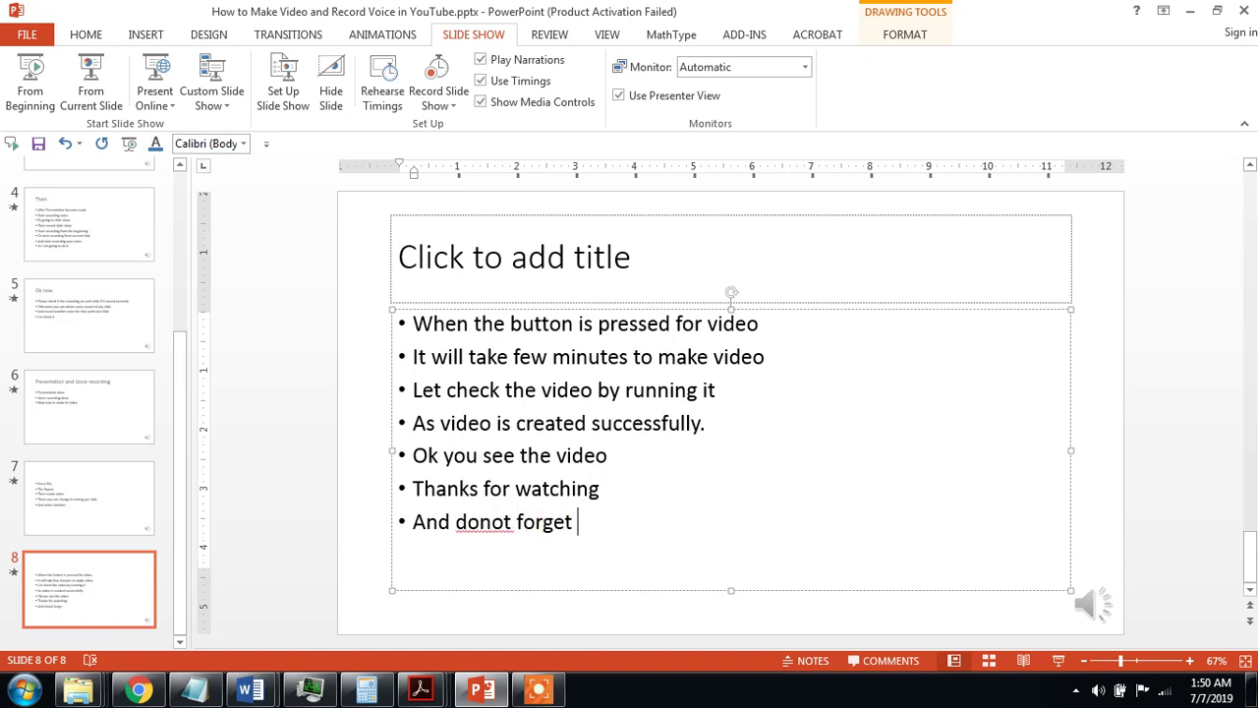
text(t)
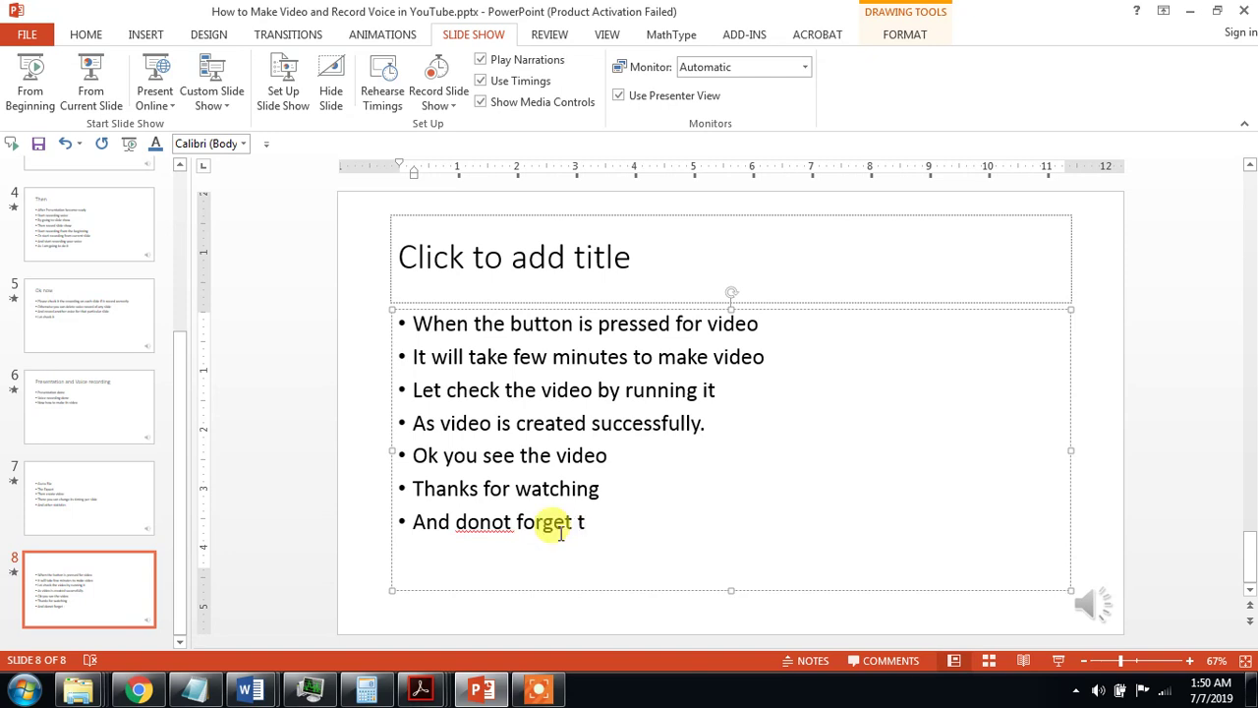
text(o su)
text(bscr)
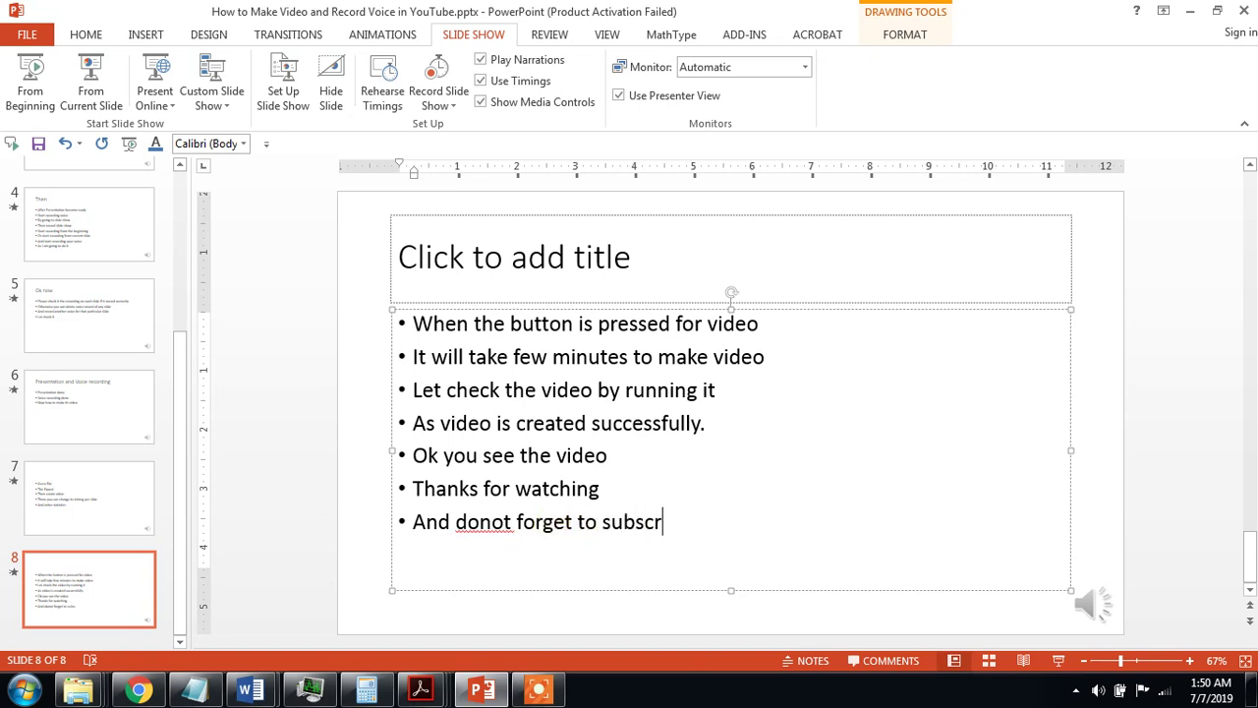
text(ibe my )
text(chan)
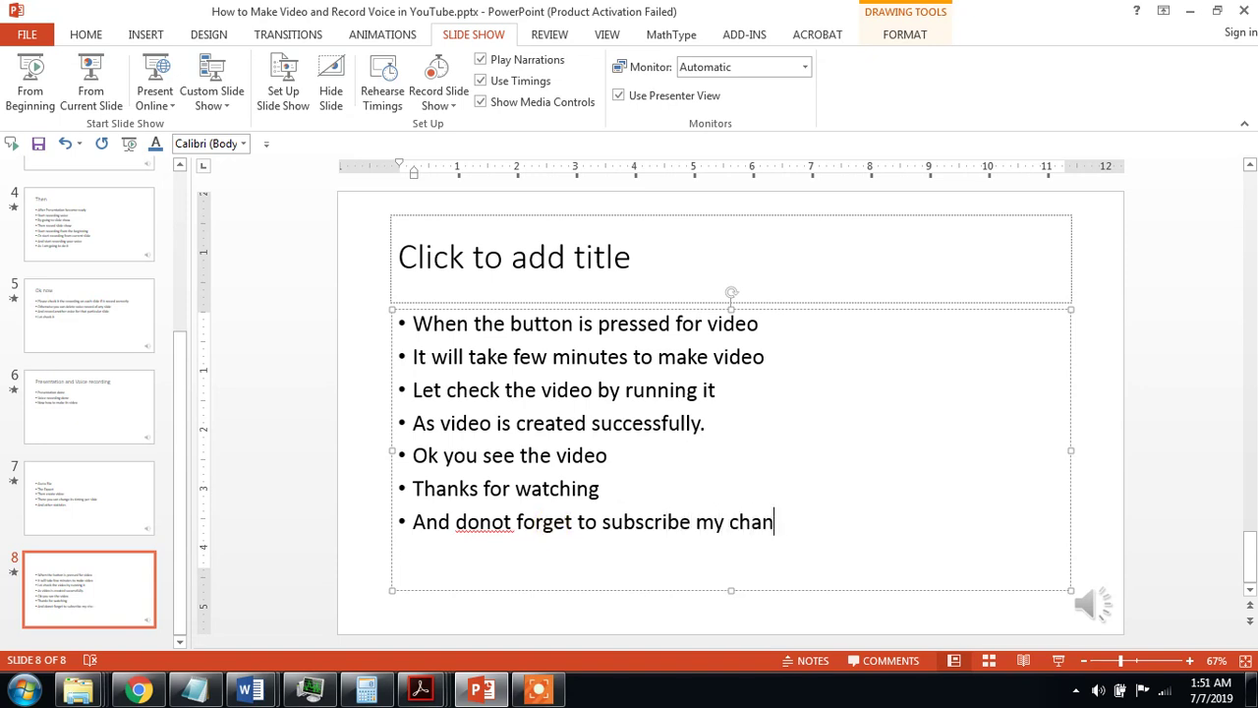
text(nel)
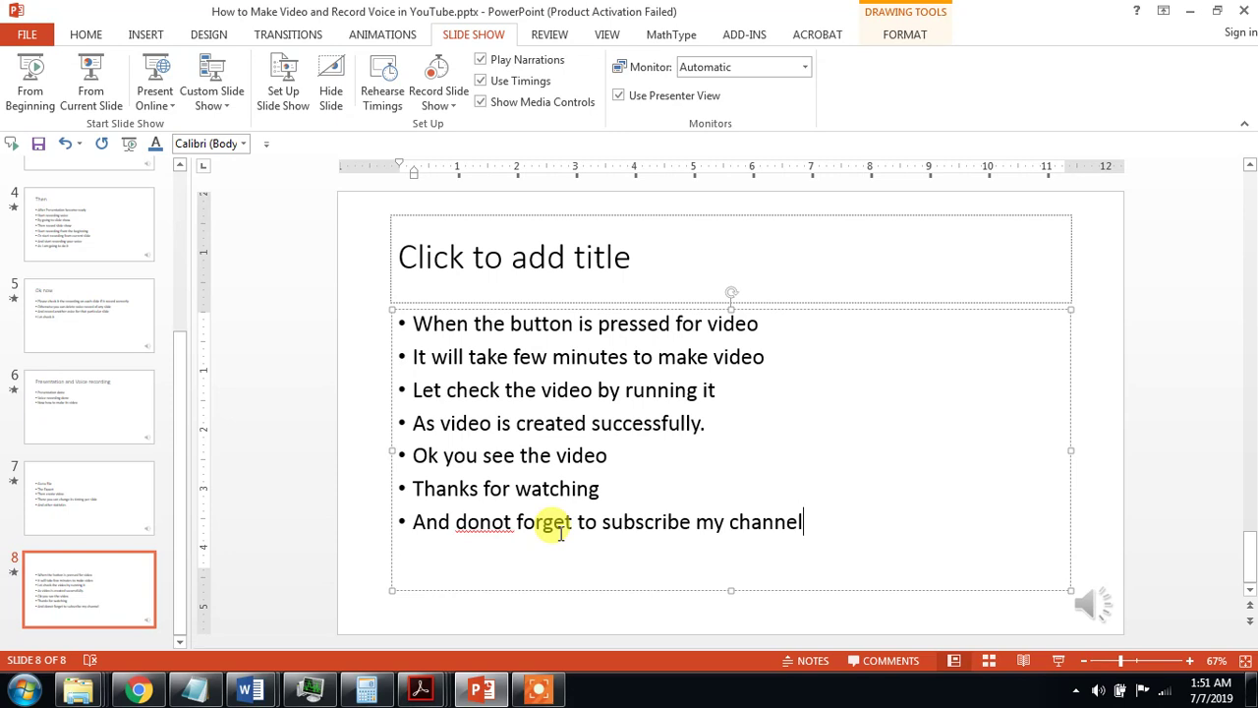
Replace 'donot' with the spelling suggestion 'don't' and deselect the slide 8 text box.
right_click(467, 523)
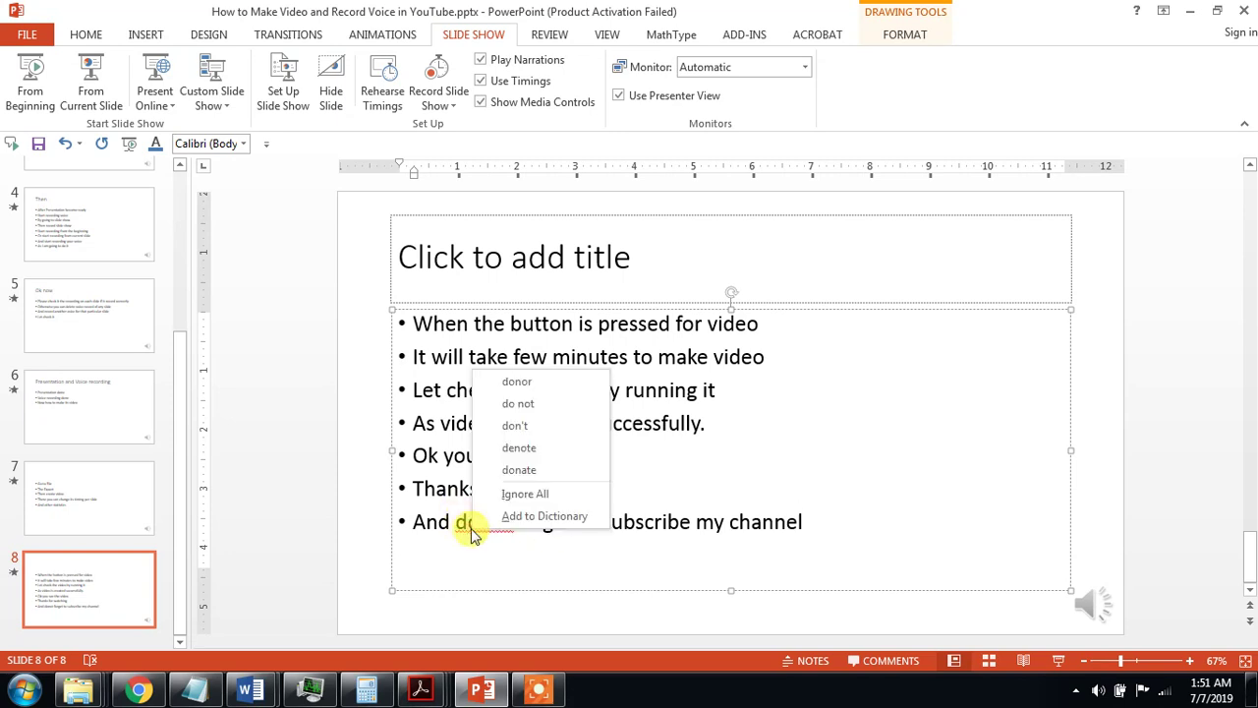
click(523, 425)
click(878, 525)
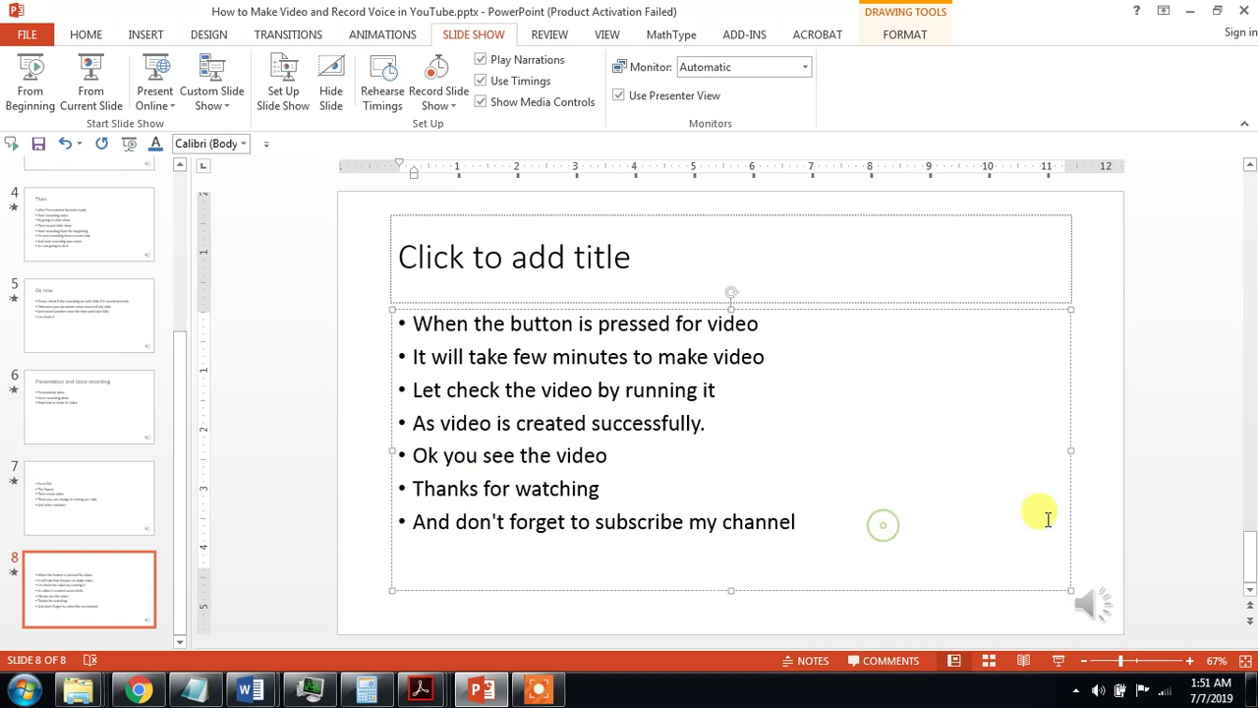
click(1168, 483)
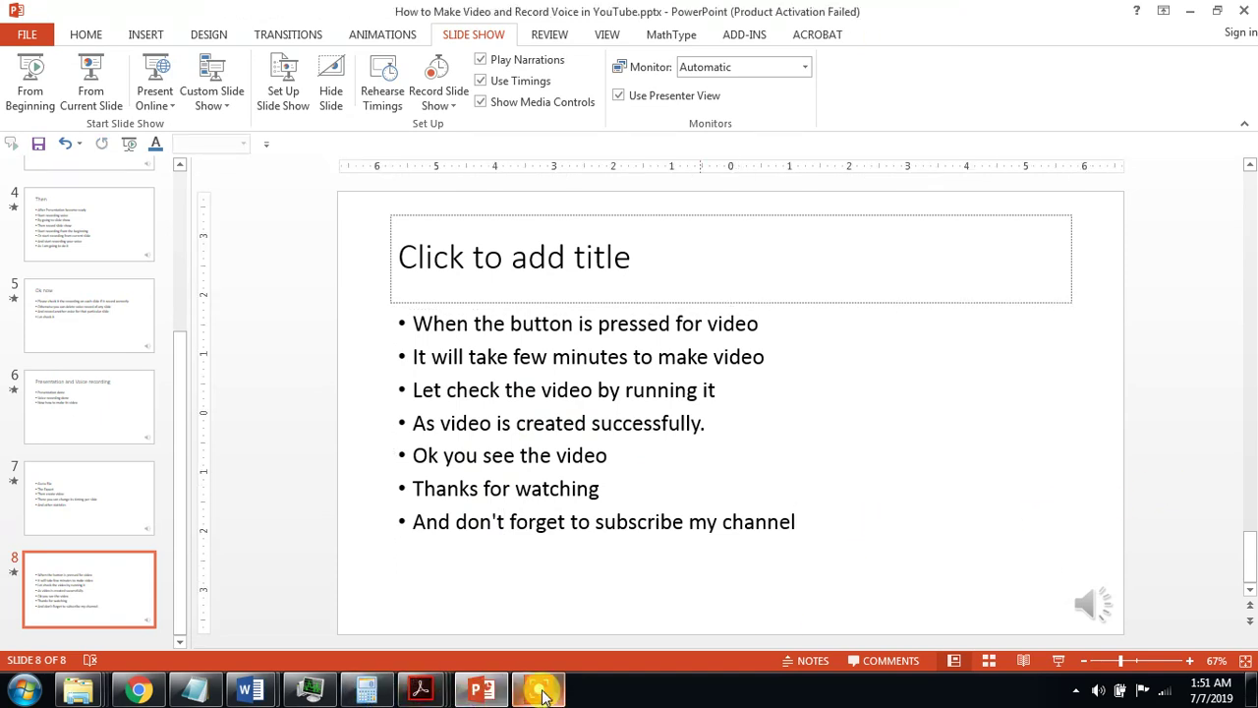